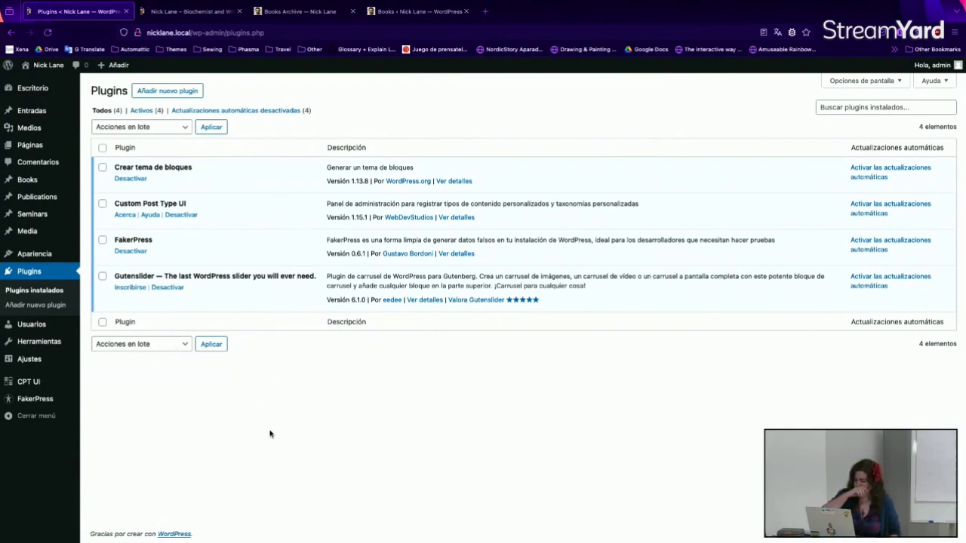
Deactivate the FakerPress plugin and open the Create Block Theme page
left_click(131, 251)
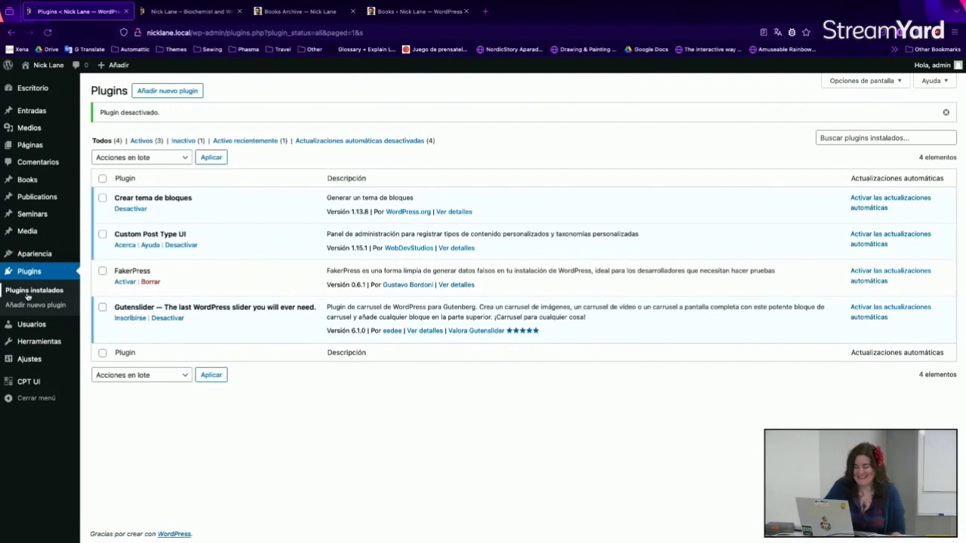
mouse_move(45, 256)
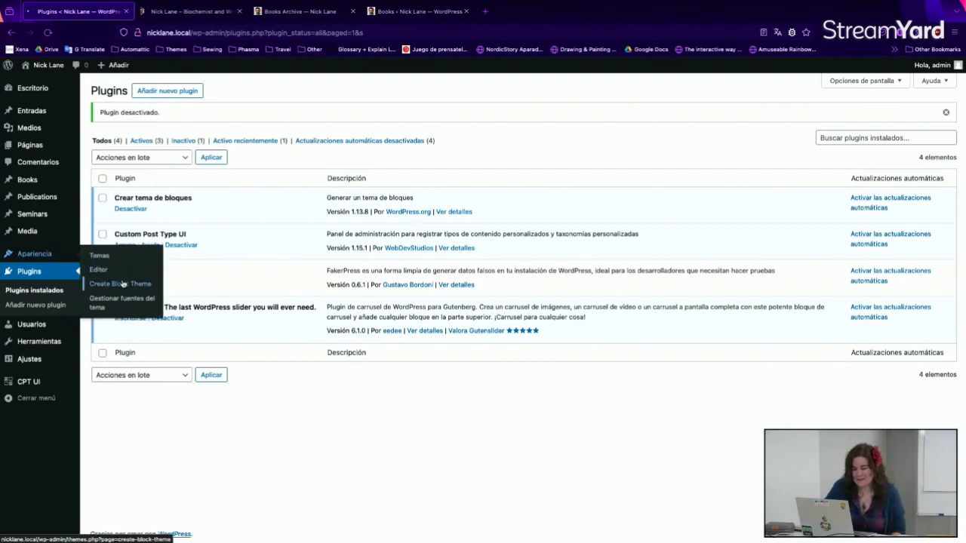
left_click(121, 283)
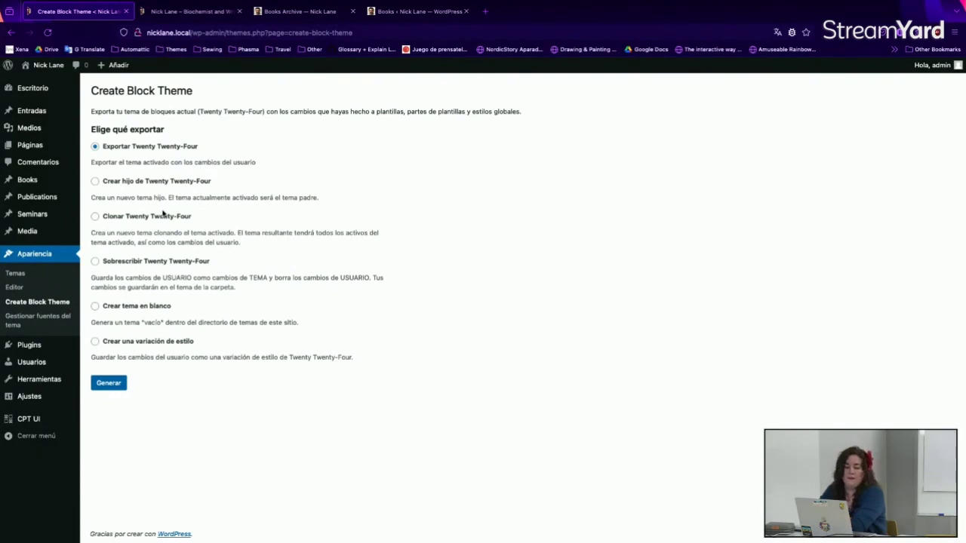
Generate a blank theme named "nick", leaving the optional fields and theme tags at their defaults
left_click(150, 312)
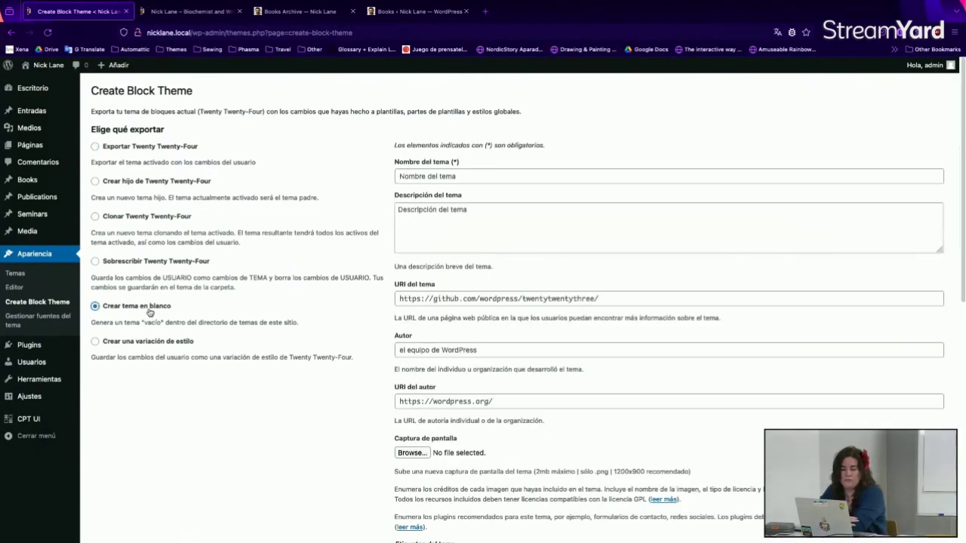
left_click(468, 174)
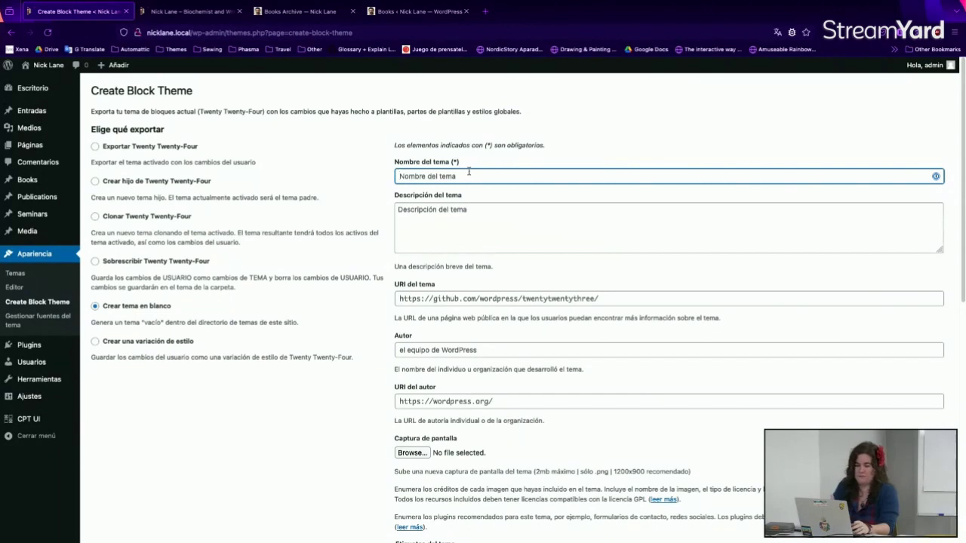
type("nick")
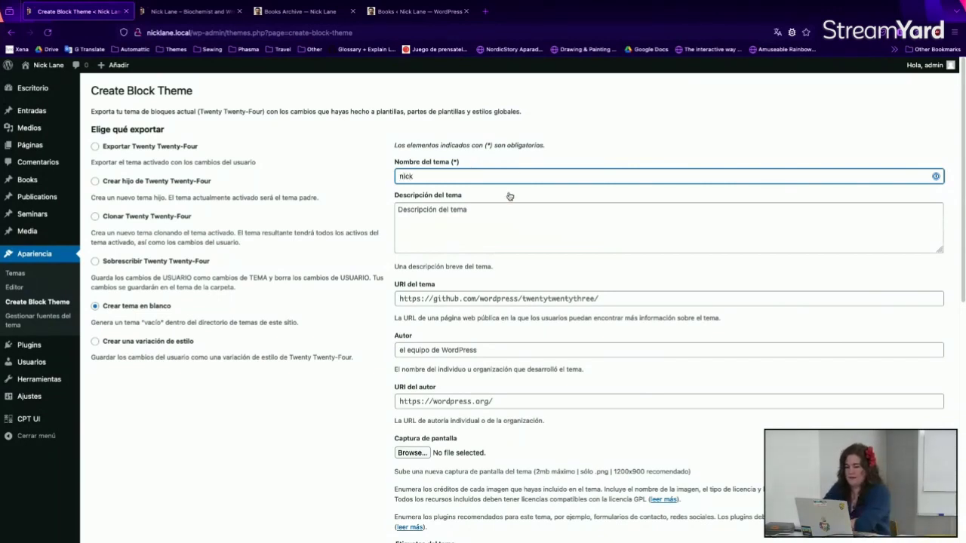
scroll(510, 194, "down", 1)
scroll(510, 196, "down", 1)
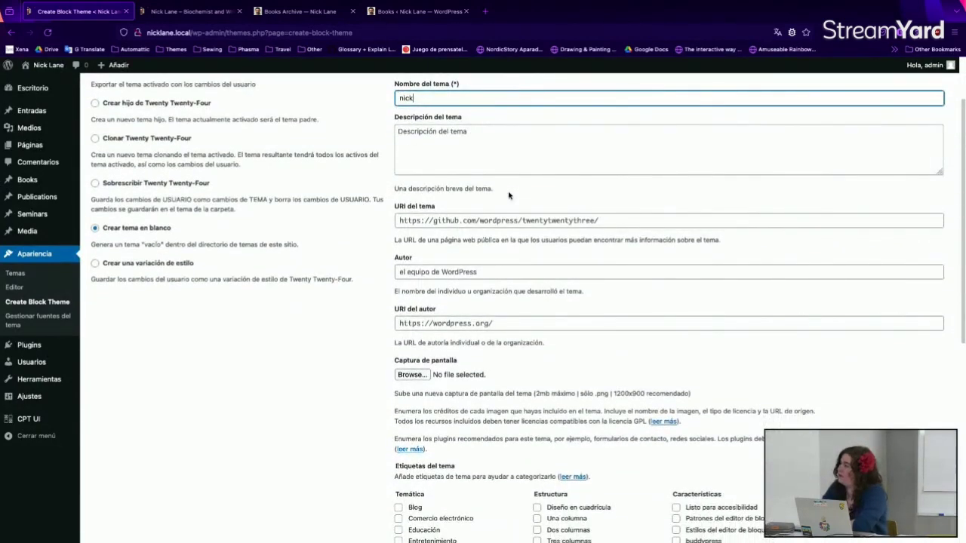
scroll(509, 196, "up", 1)
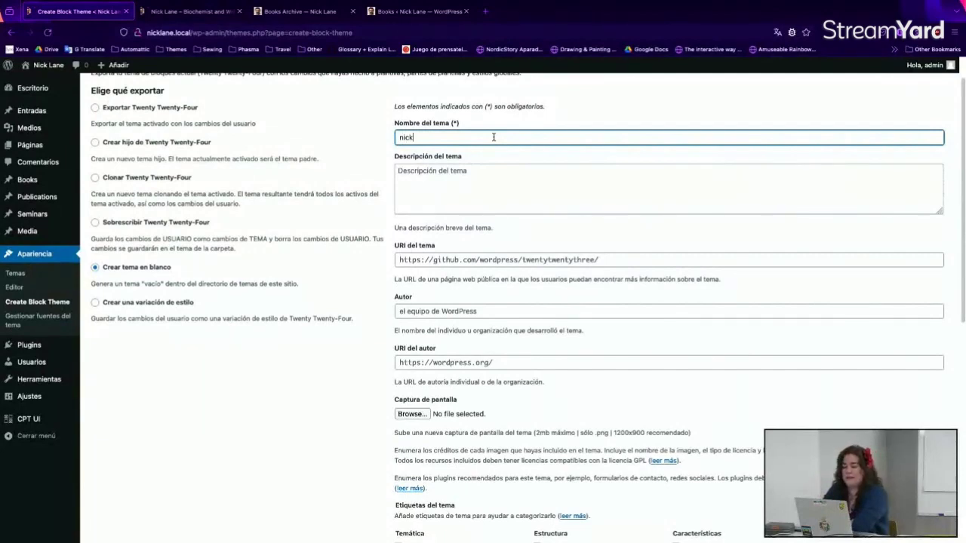
scroll(494, 137, "down", 3)
scroll(493, 141, "down", 1)
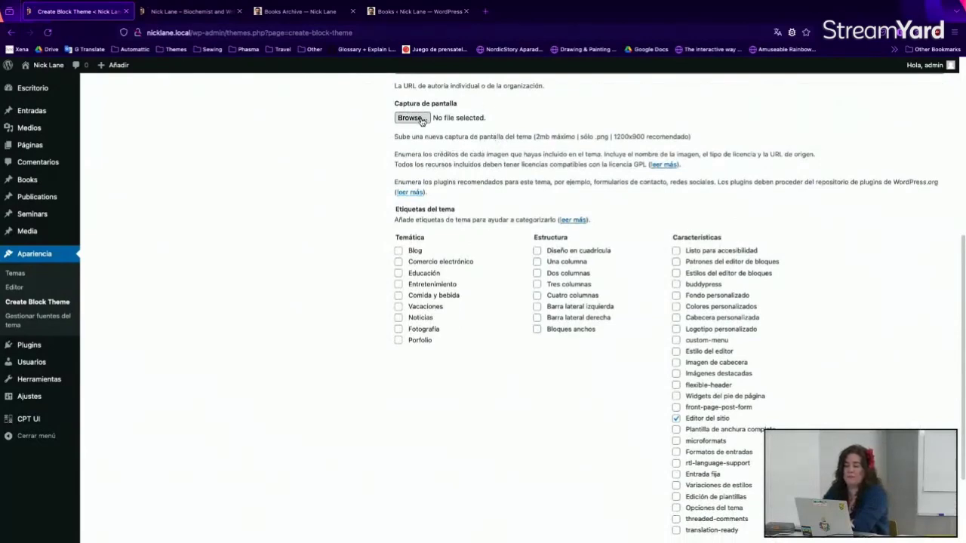
scroll(416, 176, "down", 1)
scroll(417, 177, "down", 1)
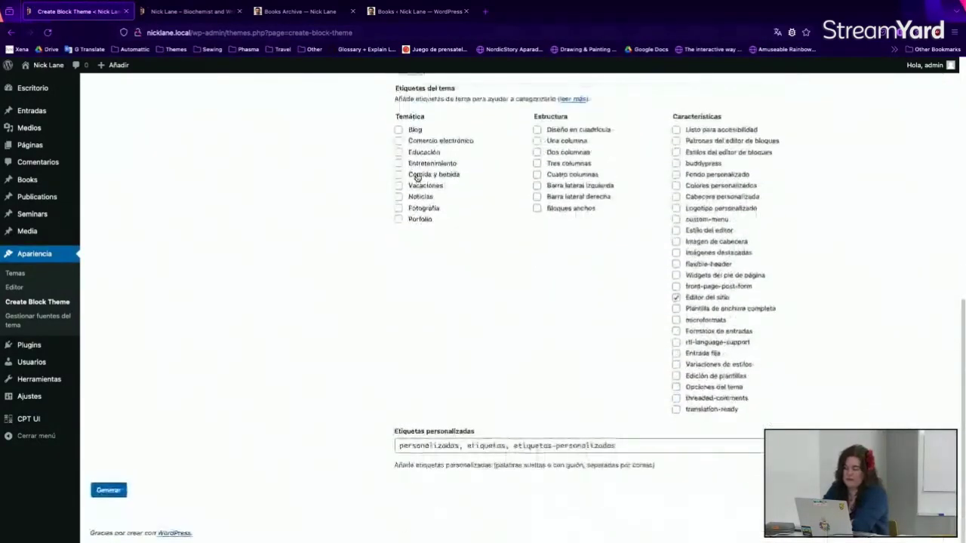
left_click(99, 492)
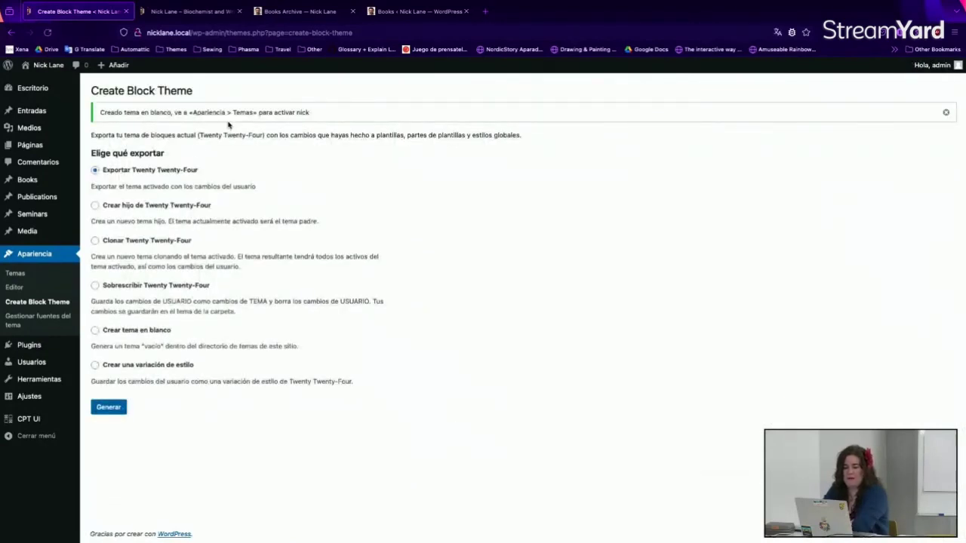
Activate the "nick" theme from the installed themes and open it for customization in the site editor
left_click(55, 274)
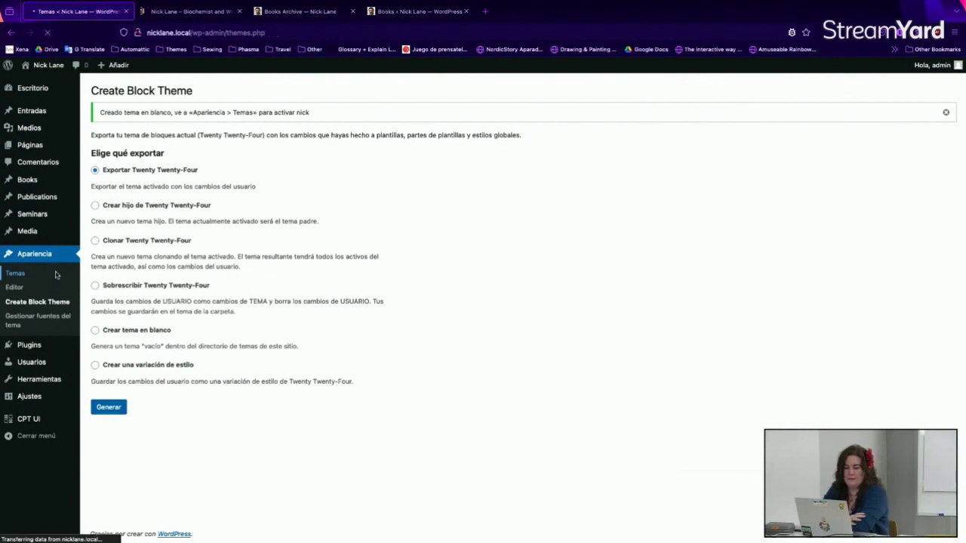
mouse_move(431, 184)
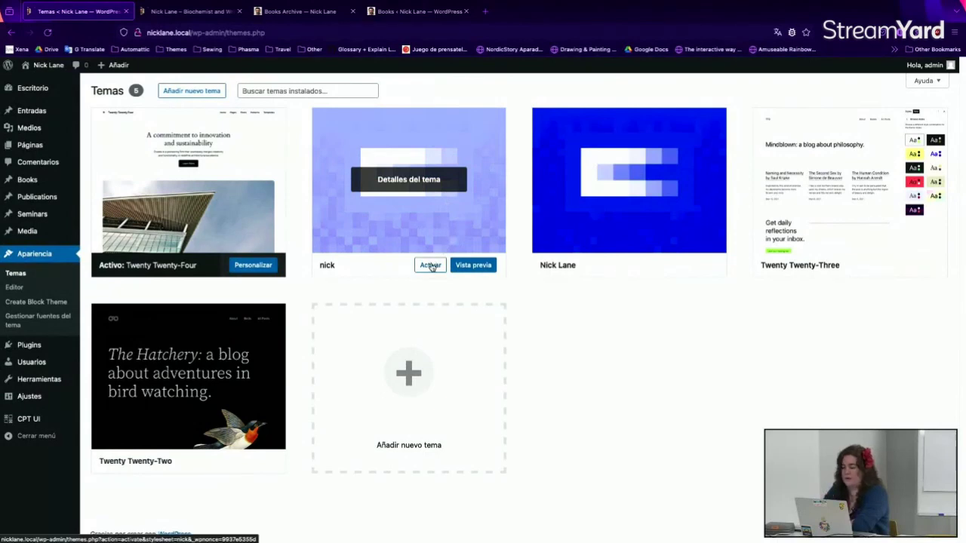
left_click(430, 265)
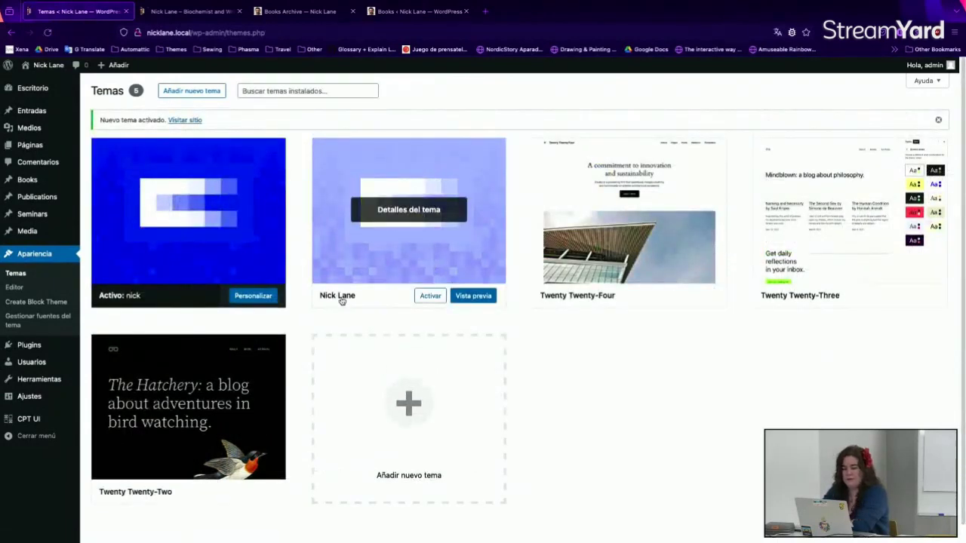
left_click(239, 297)
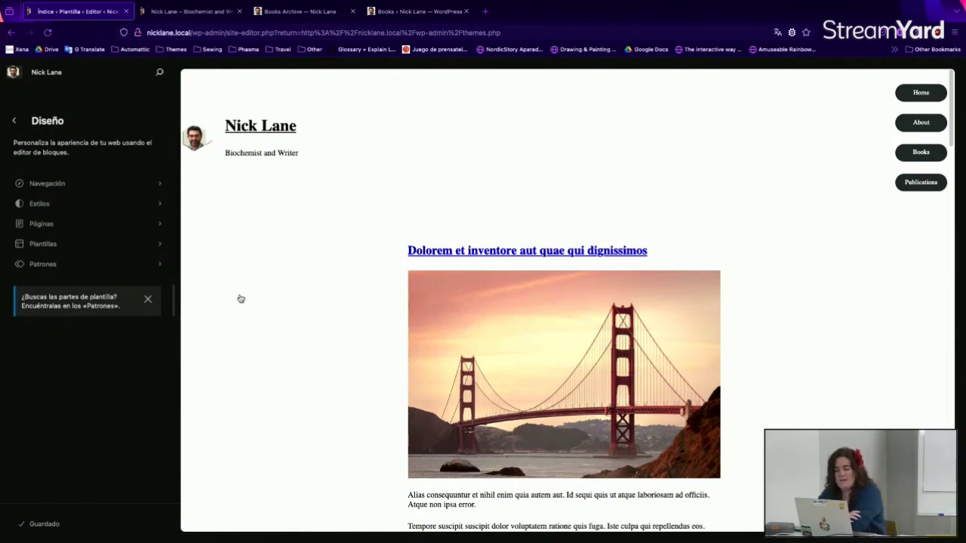
Open the site editor's list of templates and examine the Índice preview from header to footer
left_click(241, 299)
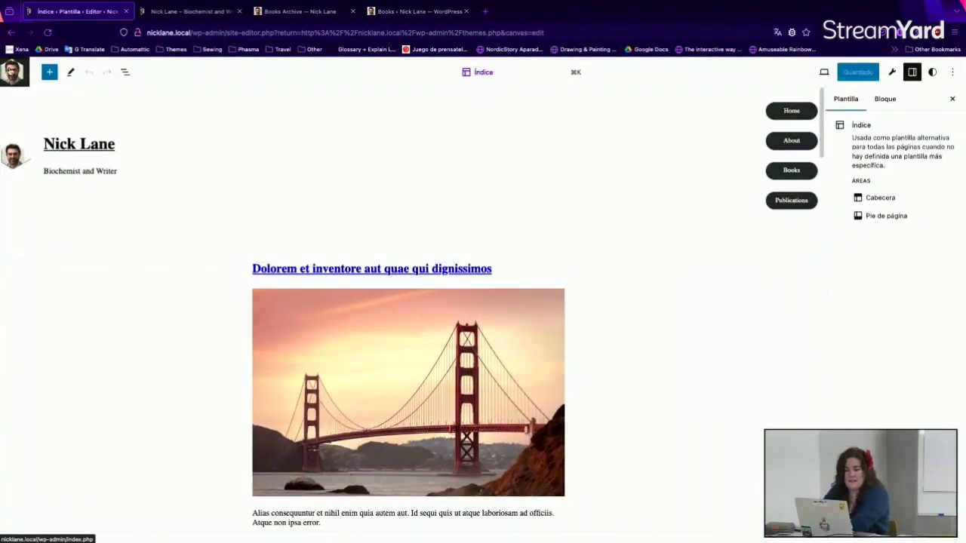
left_click(12, 72)
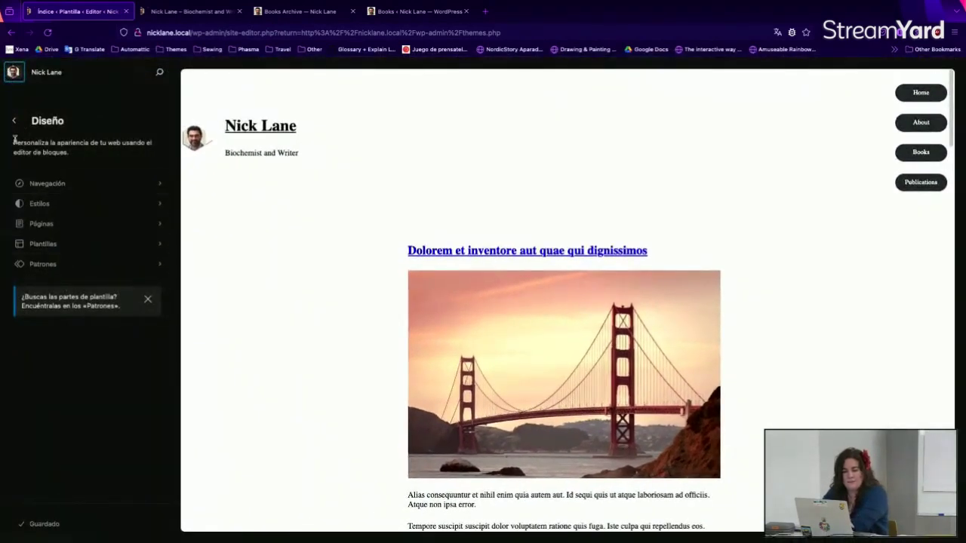
left_click(78, 253)
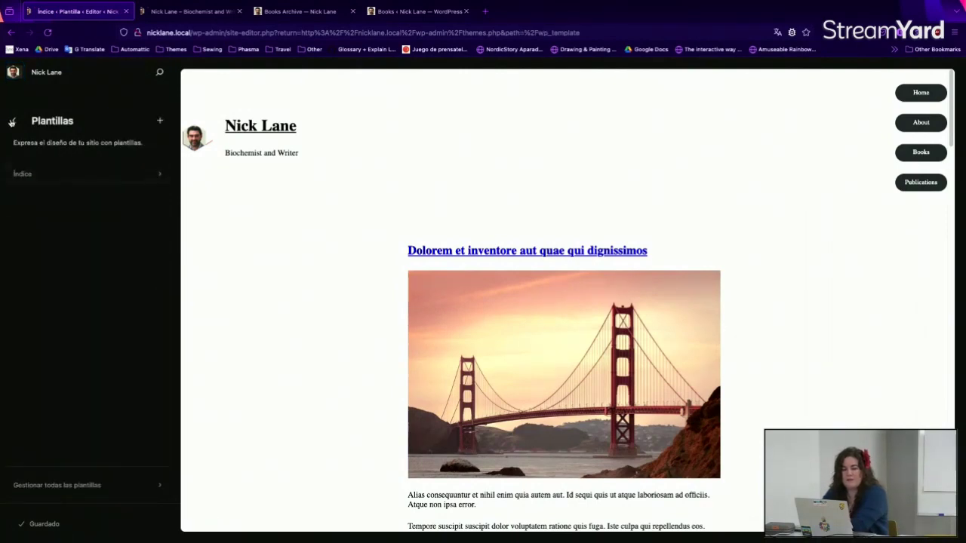
scroll(280, 139, "down", 10)
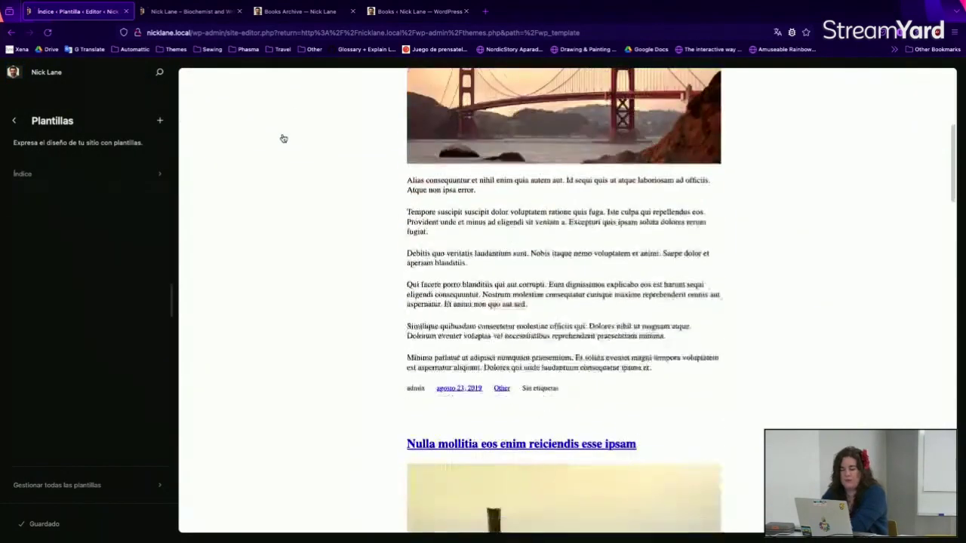
scroll(281, 138, "down", 10)
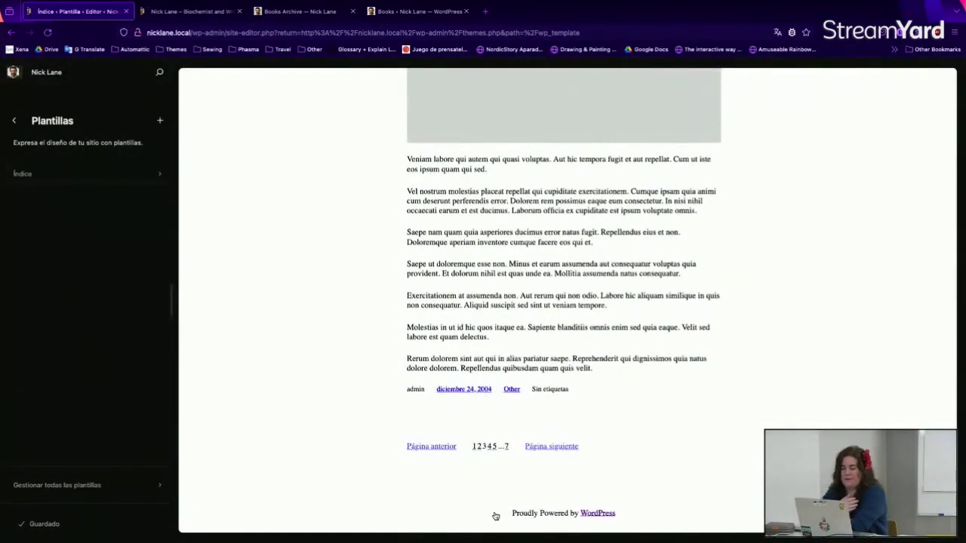
scroll(503, 413, "up", 1)
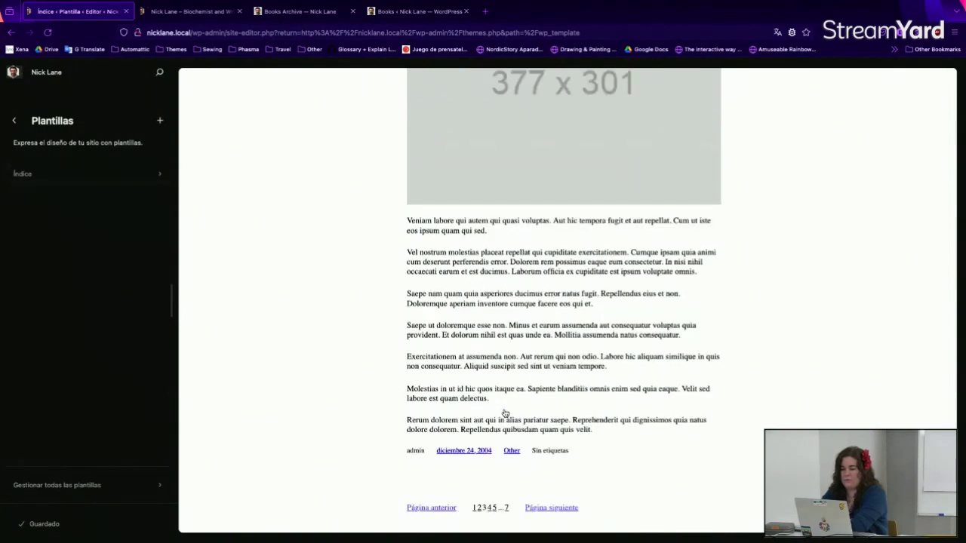
scroll(505, 413, "up", 15)
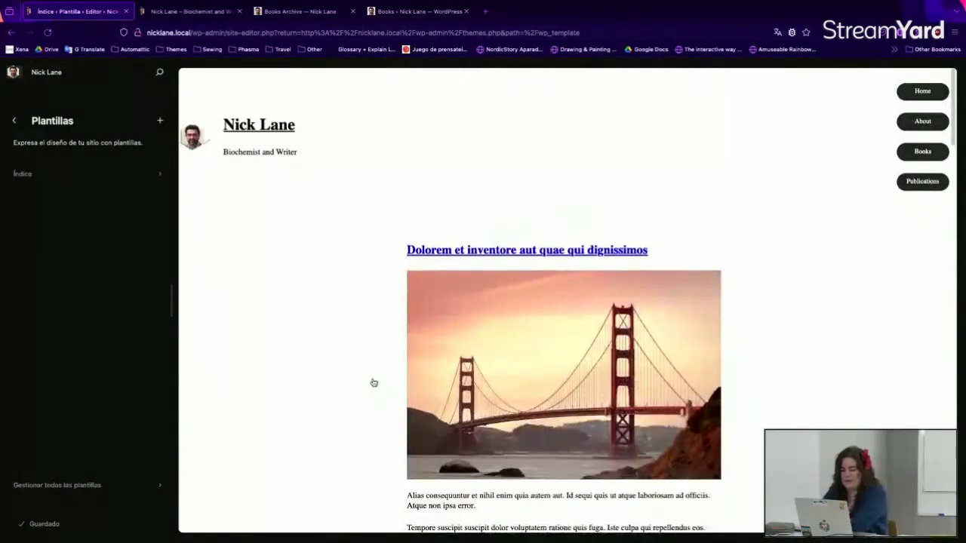
Open the Índice template for editing with its block list shown, and inspect the Bucle de consulta and header blocks
left_click(374, 382)
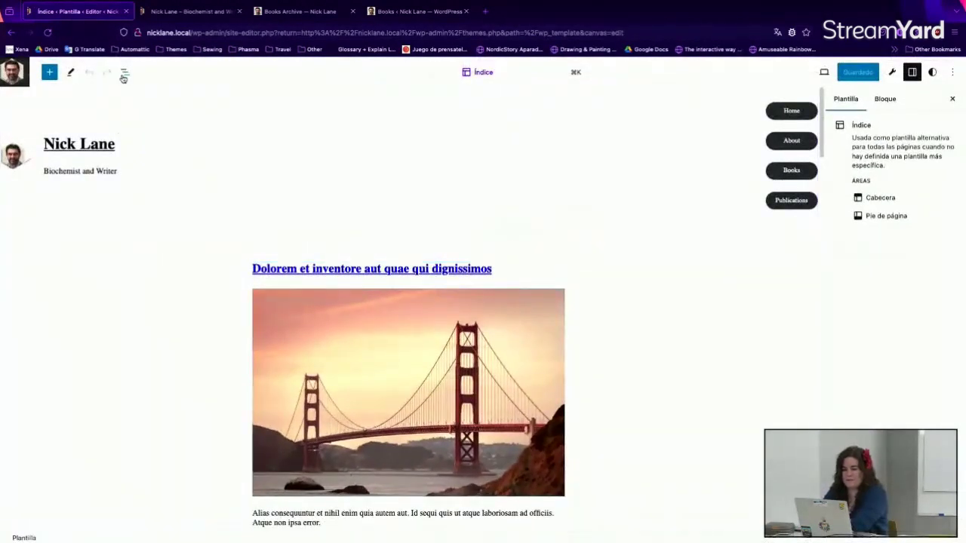
left_click(125, 73)
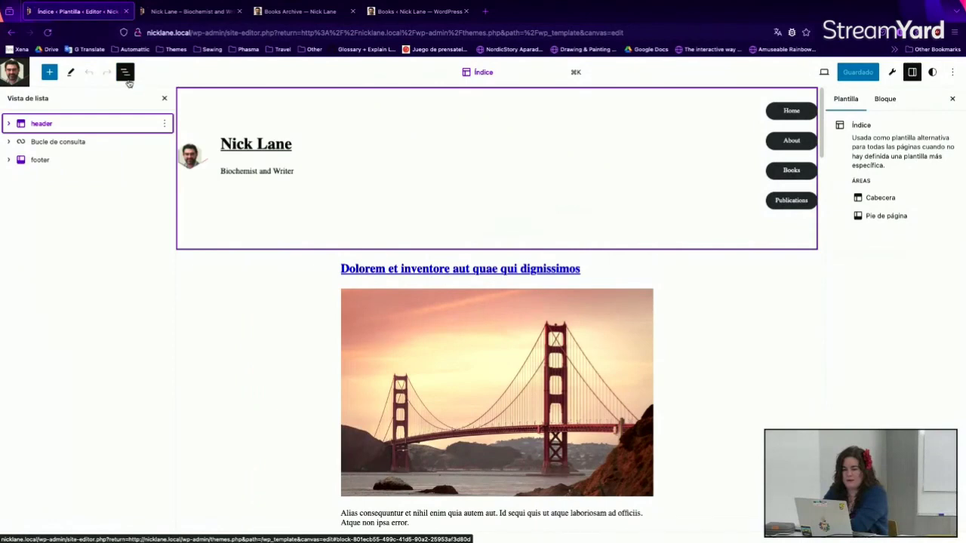
left_click(61, 141)
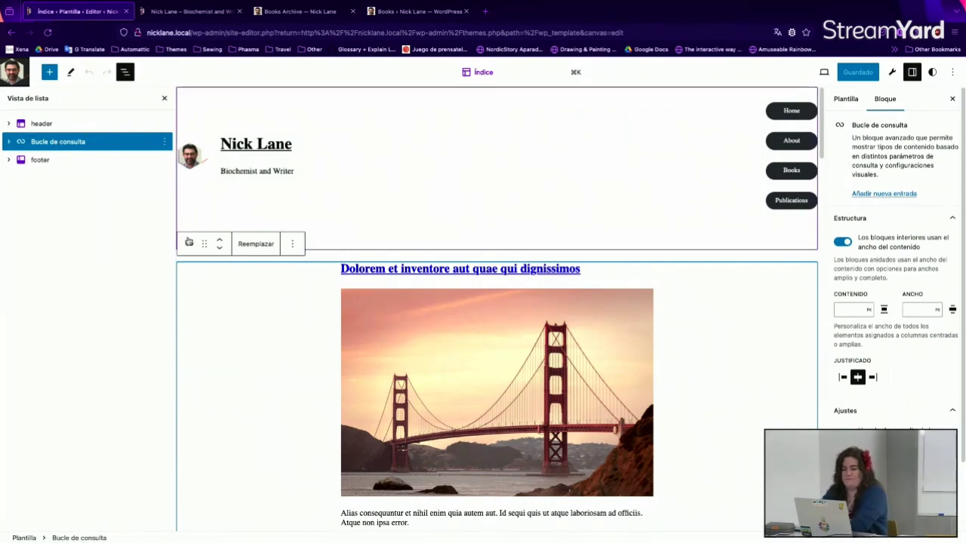
left_click(214, 219)
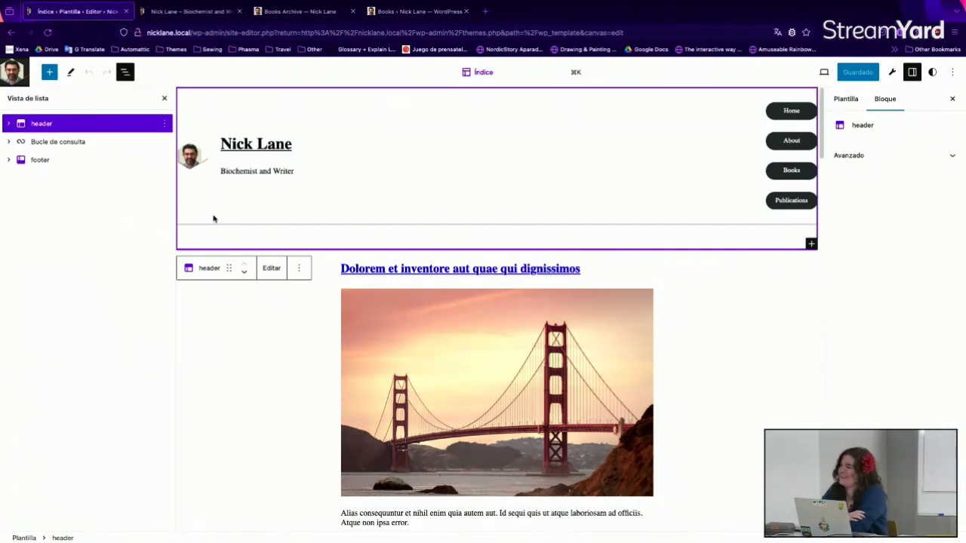
Look at the original site's Books pages, and switch to VS Code to review the design notes in nicklane.md
left_click(445, 11)
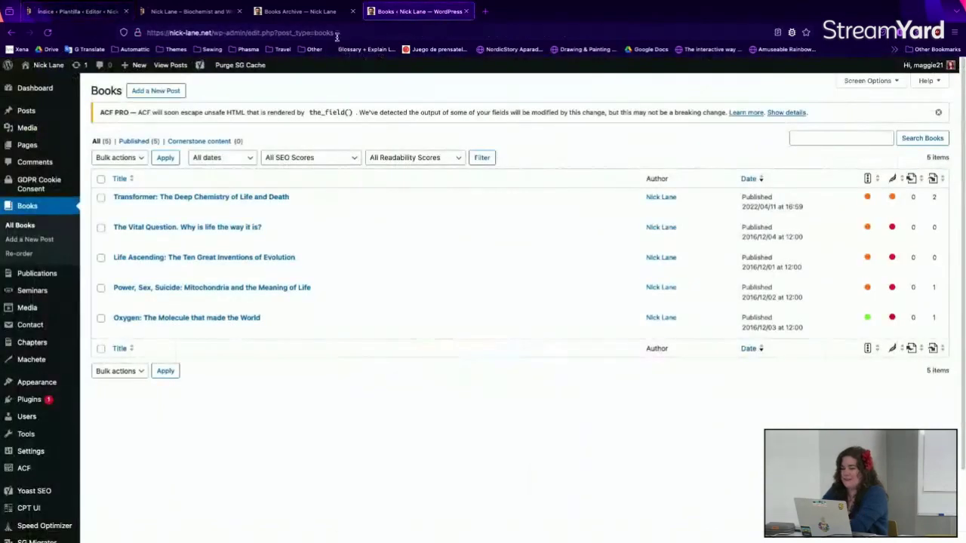
left_click(314, 13)
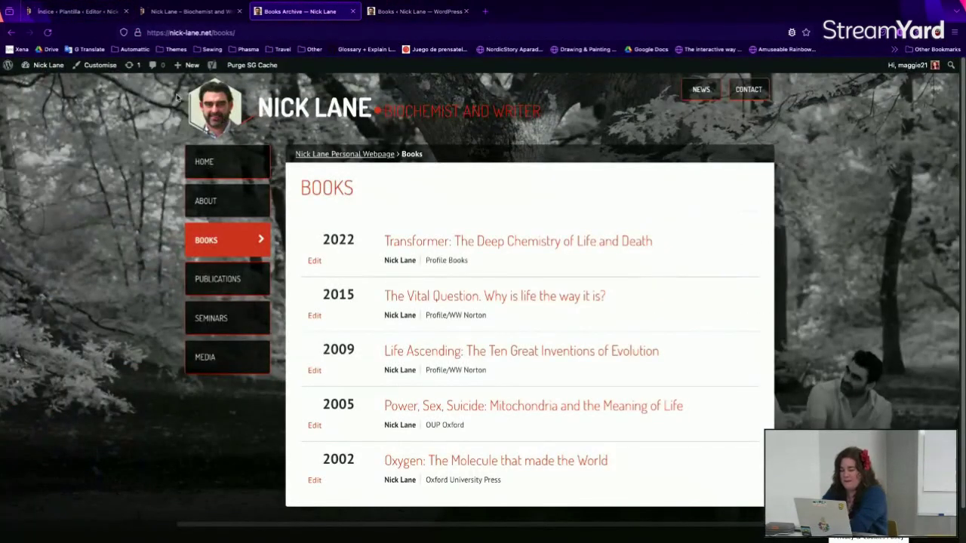
key("super+Tab")
key("super+Tab")
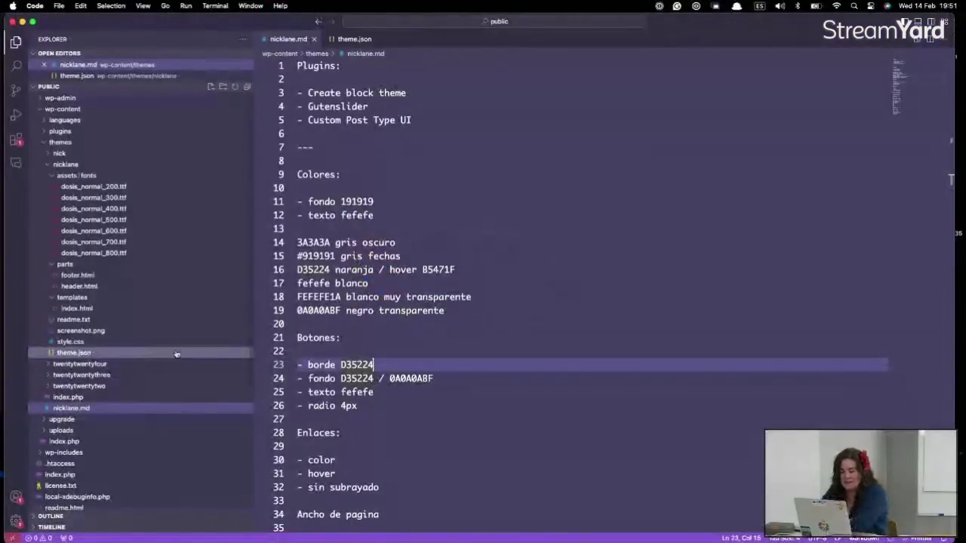
scroll(580, 234, "down", 4)
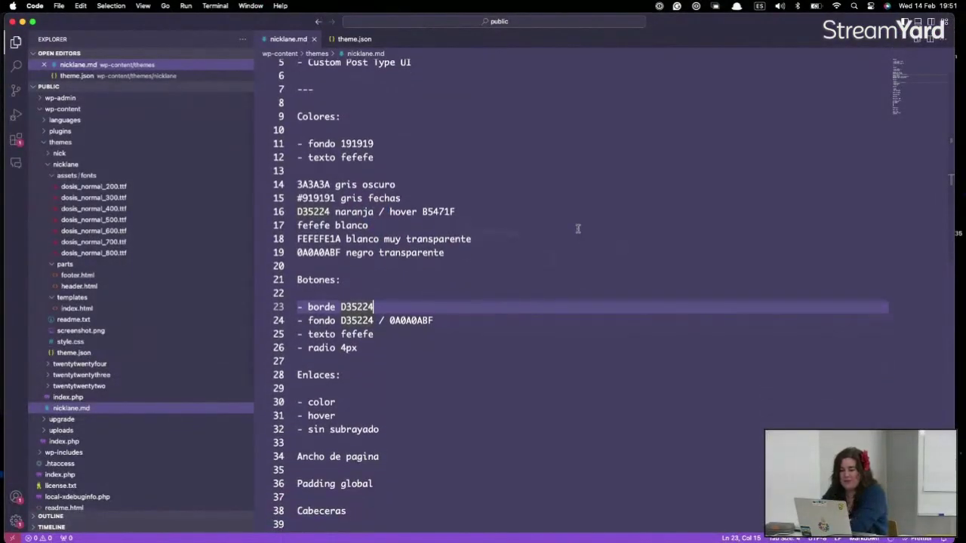
scroll(578, 228, "up", 4)
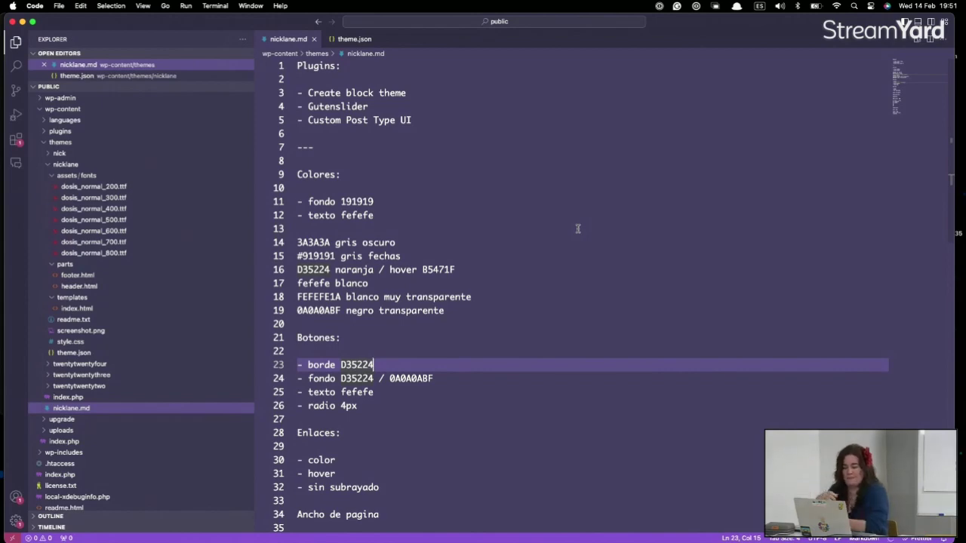
Switch back to Firefox and open the global styles for the Índice template
key("super+Tab")
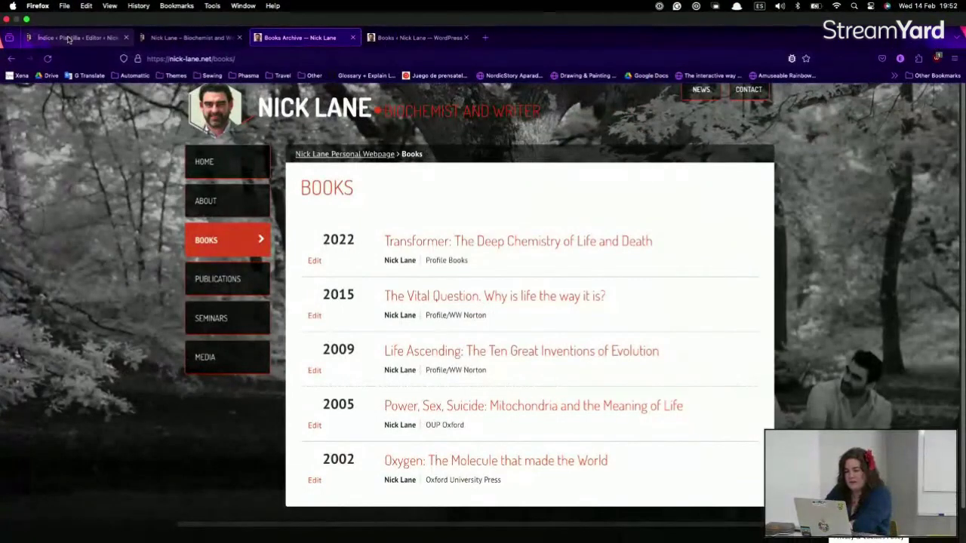
left_click(68, 39)
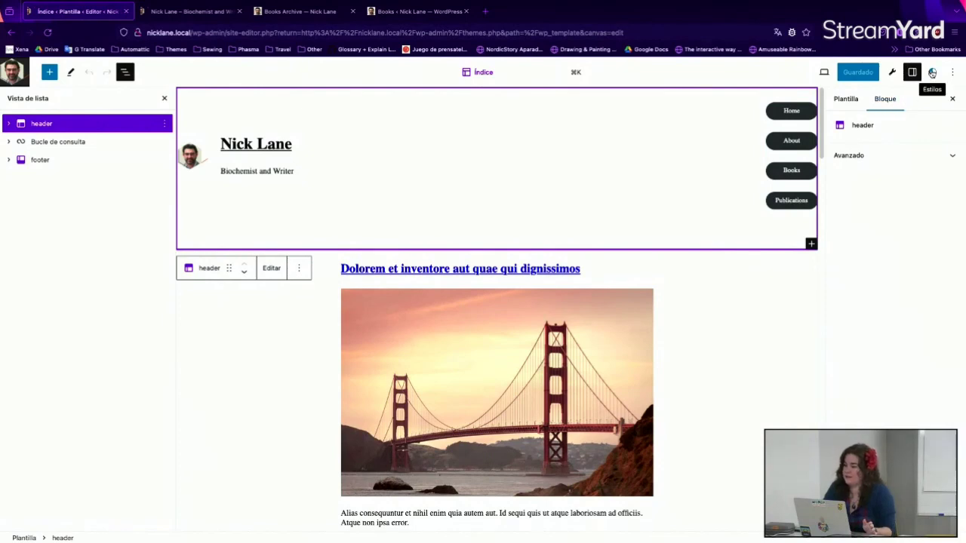
left_click(932, 73)
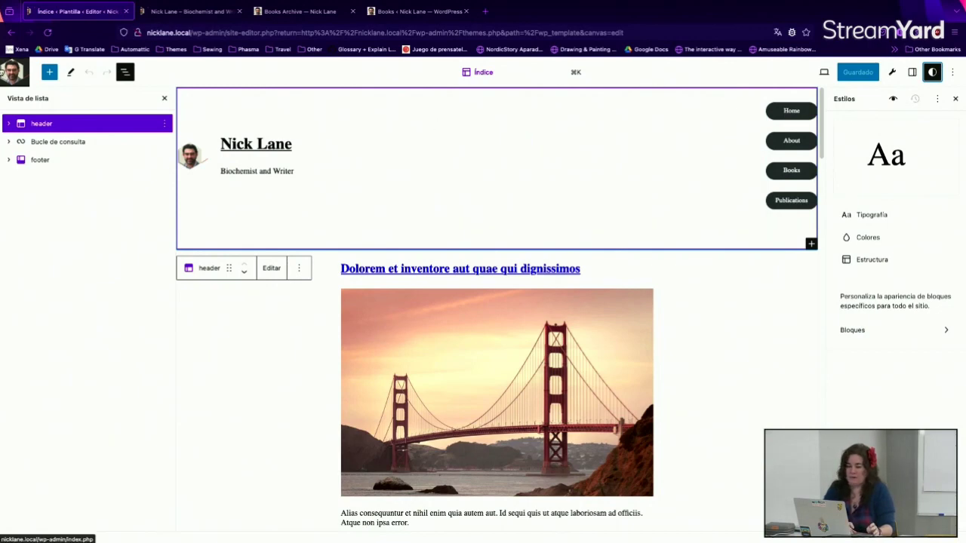
Leave the editor for the WordPress dashboard, and reopen the Índice template in the site editor with the global styles shown
left_click(12, 72)
left_click(12, 74)
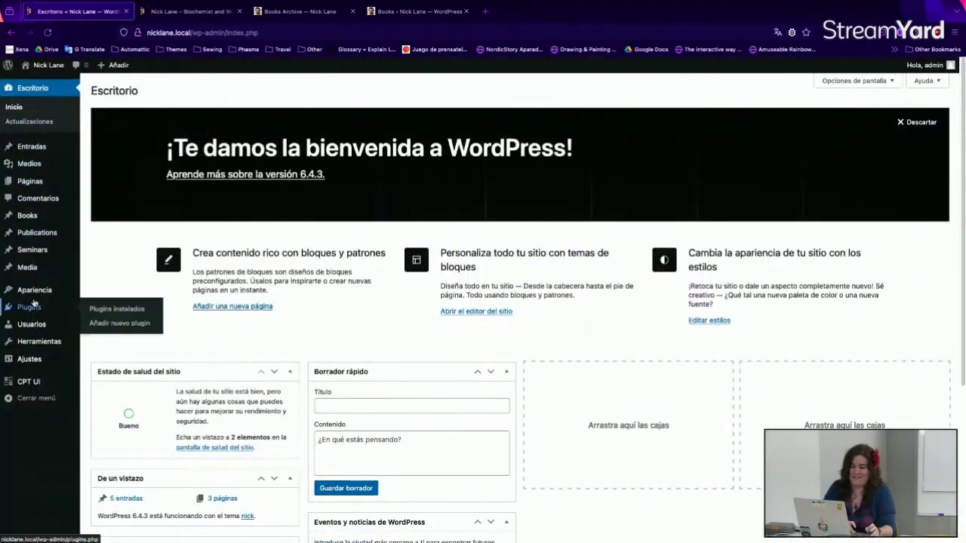
mouse_move(45, 291)
left_click(115, 308)
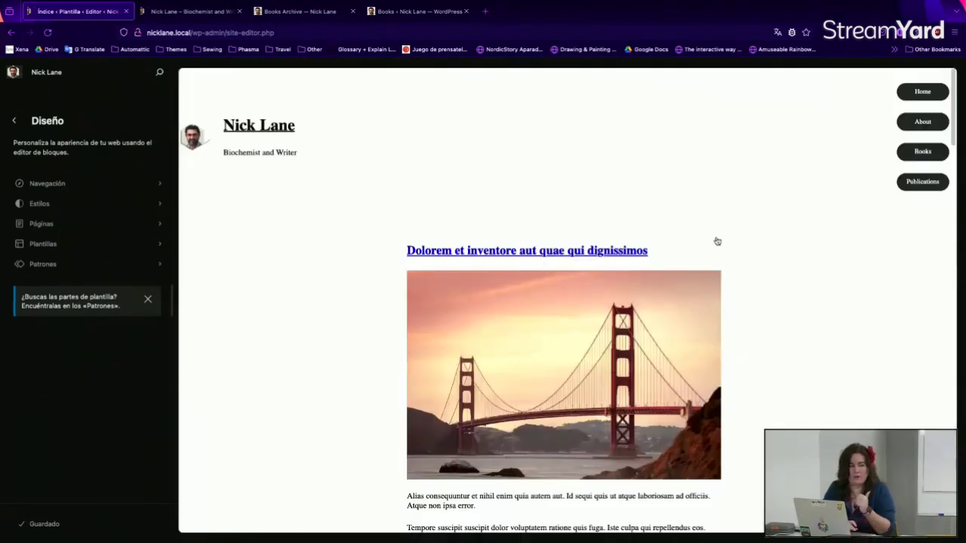
left_click(818, 240)
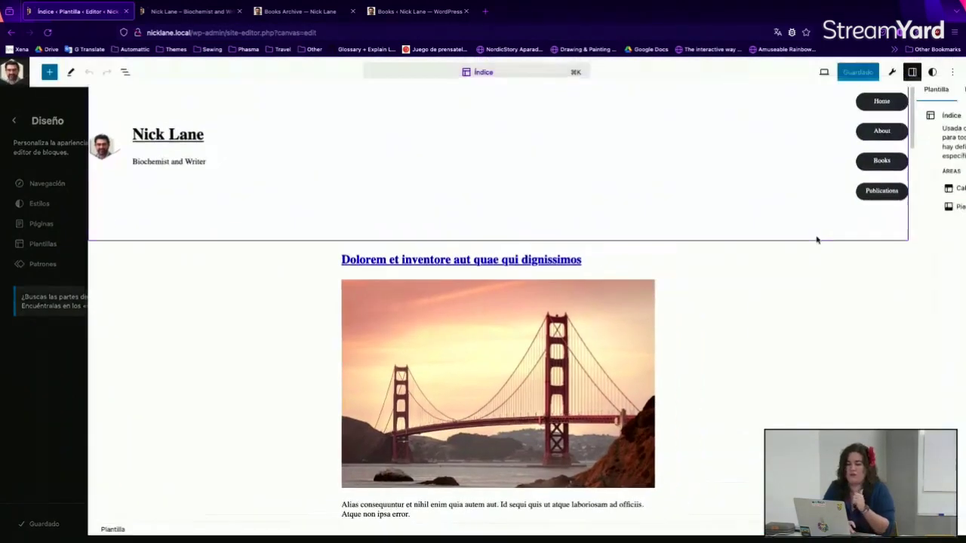
left_click(932, 72)
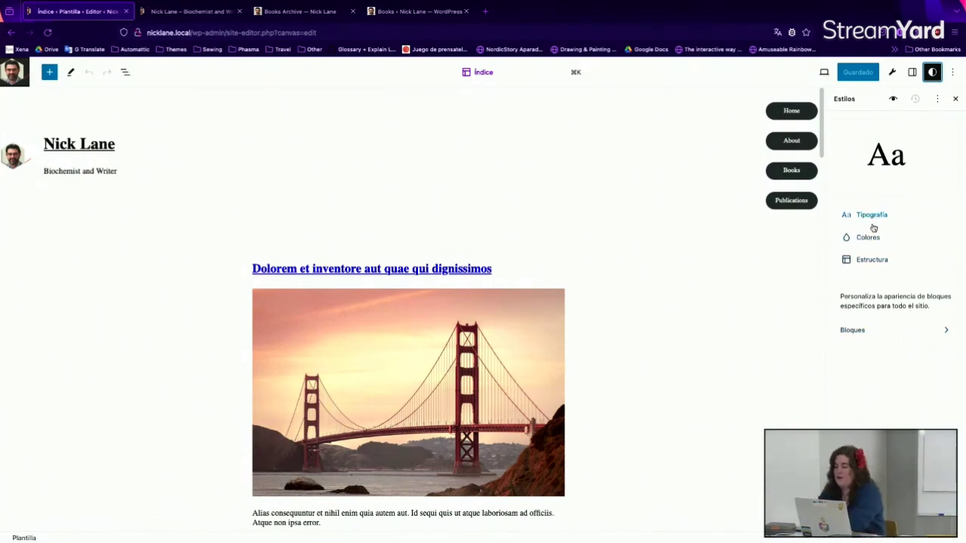
Try Rojo vivo as the global text colour of the Párrafo block, check the page, and clear the colour
left_click(905, 332)
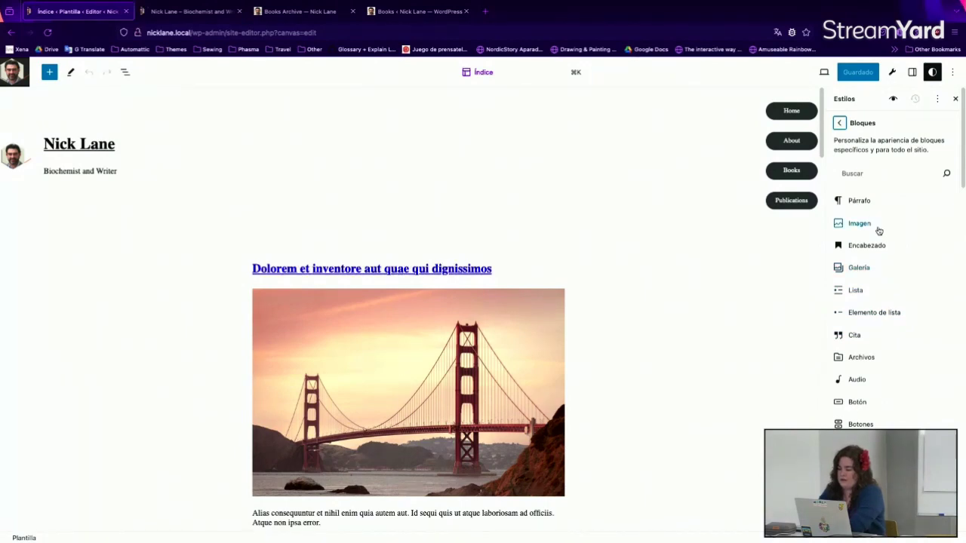
left_click(861, 204)
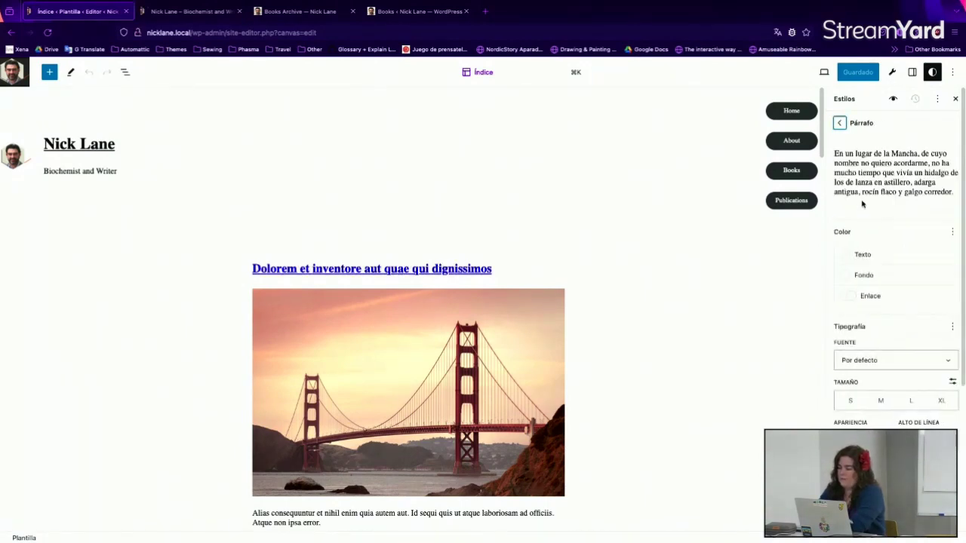
left_click(890, 258)
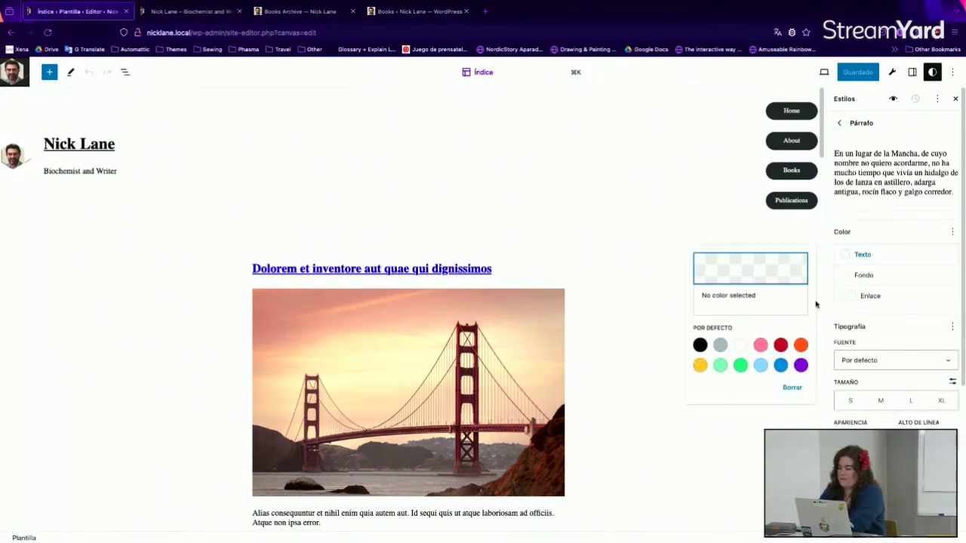
left_click(780, 345)
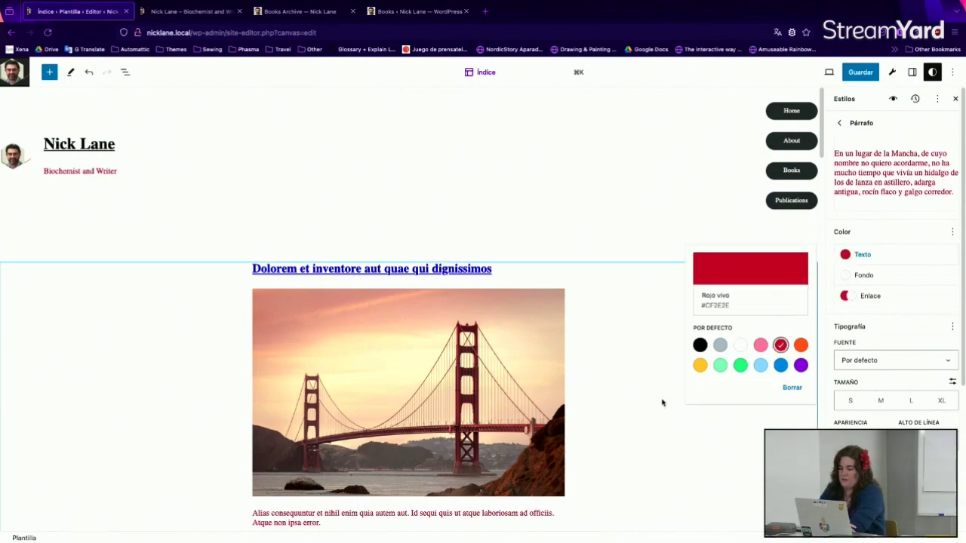
scroll(662, 402, "down", 1)
scroll(662, 402, "down", 10)
scroll(662, 400, "up", 11)
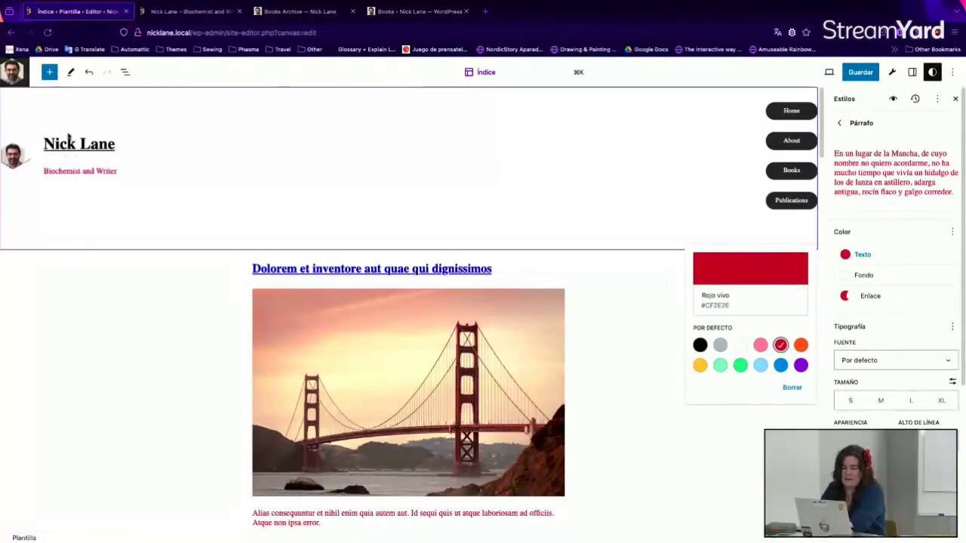
left_click(787, 393)
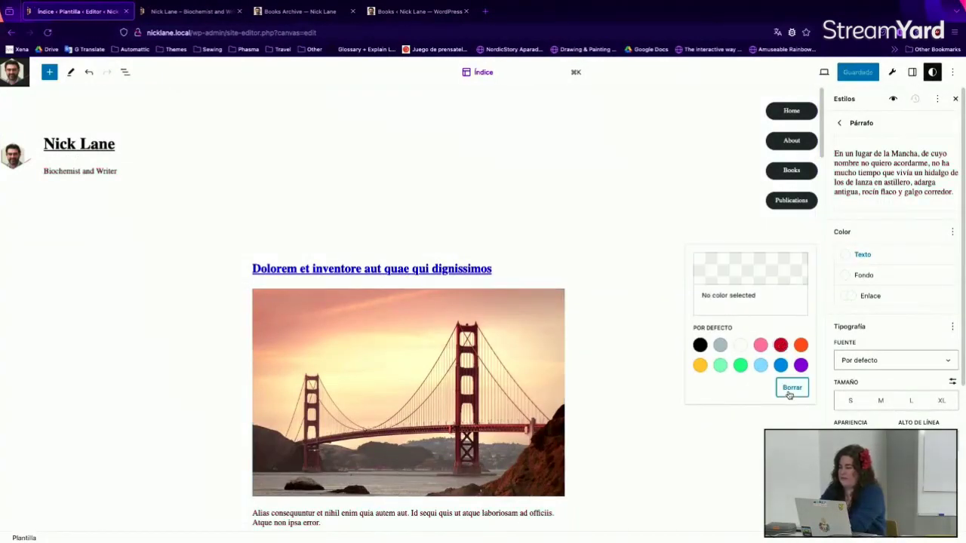
Try Morado vivo as the global text colour of the site tagline block in the header, and clear it
left_click(98, 172)
triple_click(98, 172)
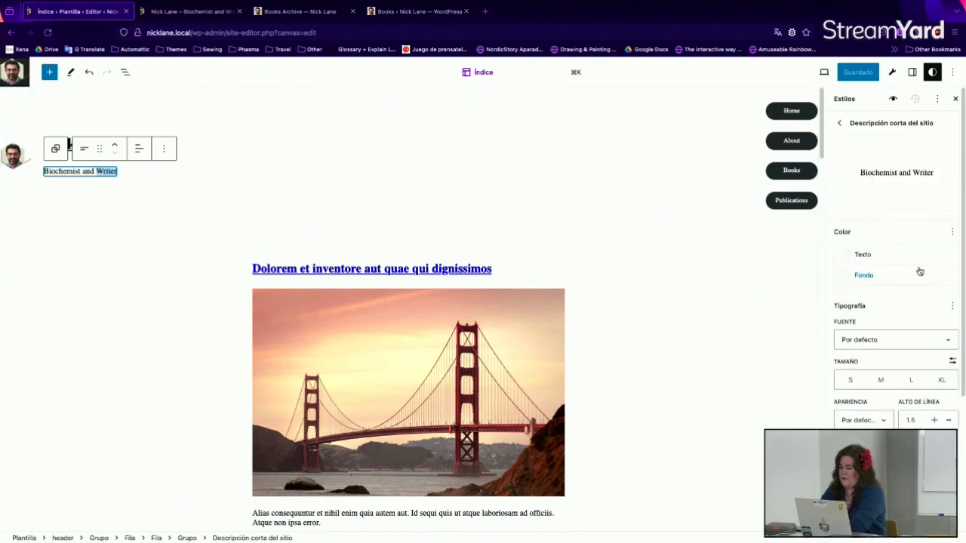
left_click(914, 259)
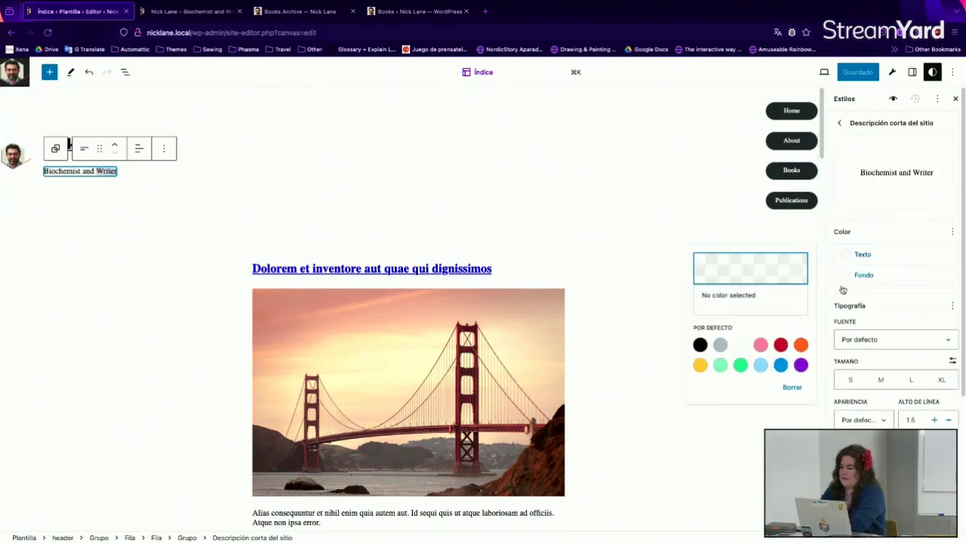
left_click(800, 365)
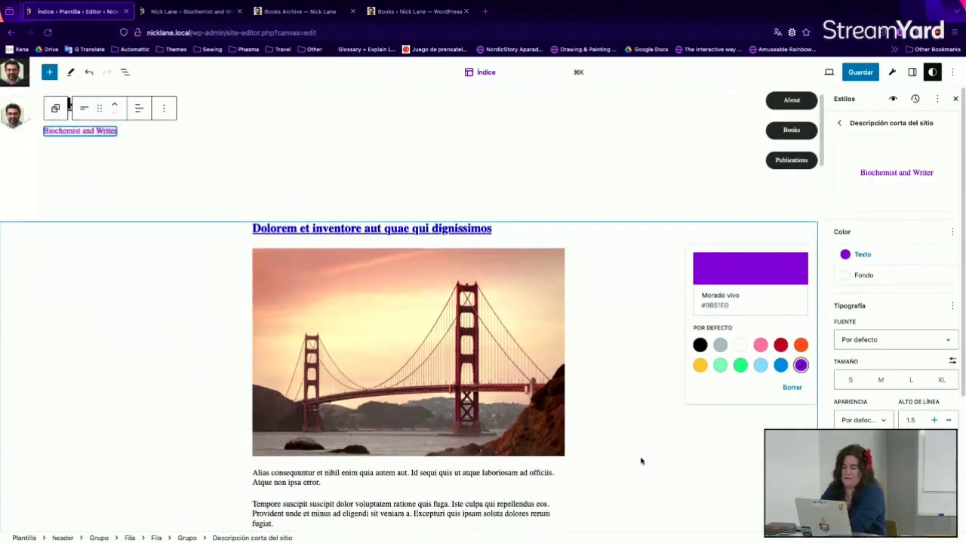
left_click(792, 387)
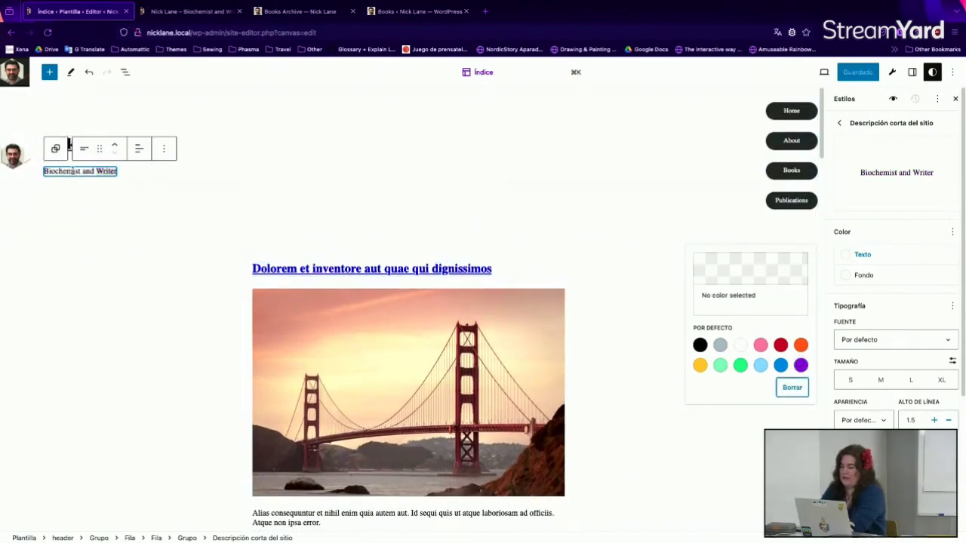
Return to the main global styles and add a new custom colour to the site's solid colour palette
left_click(932, 75)
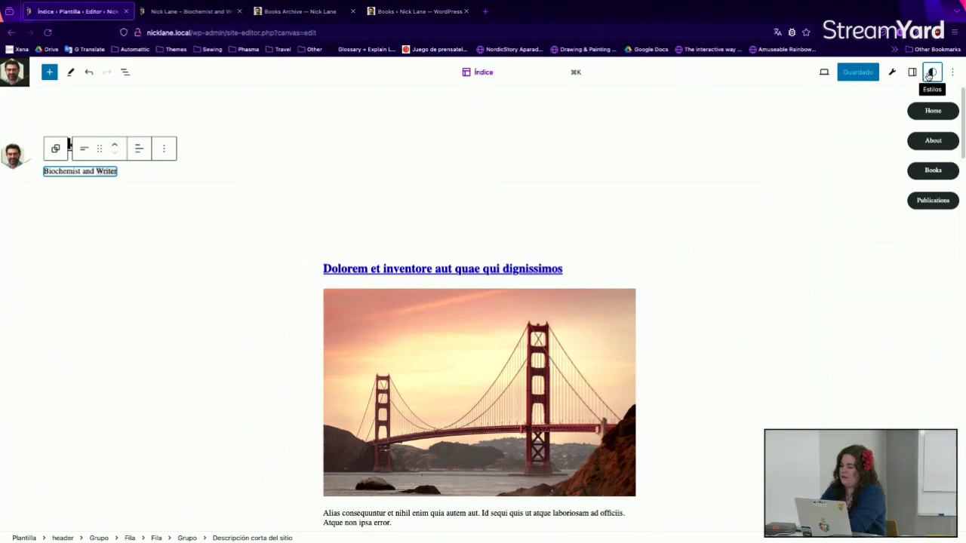
left_click(932, 75)
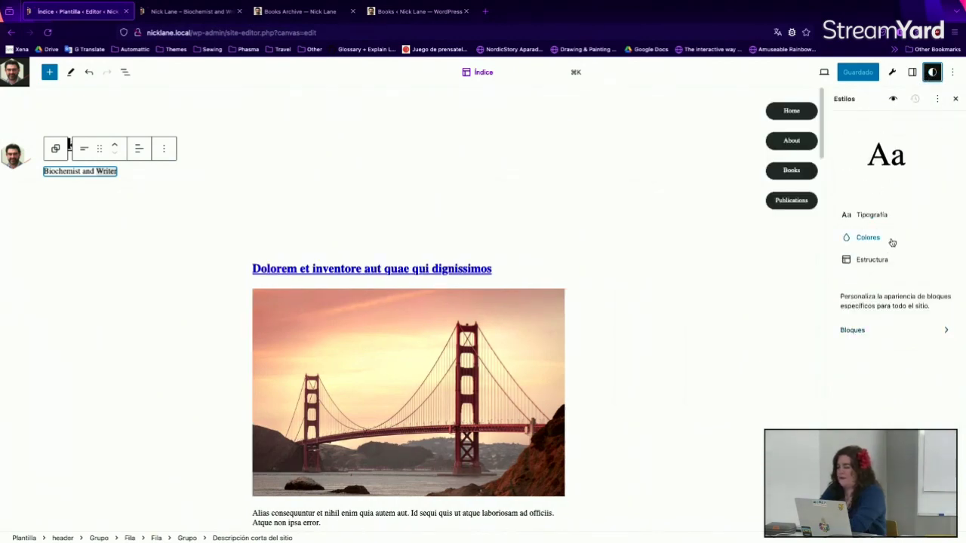
left_click(868, 238)
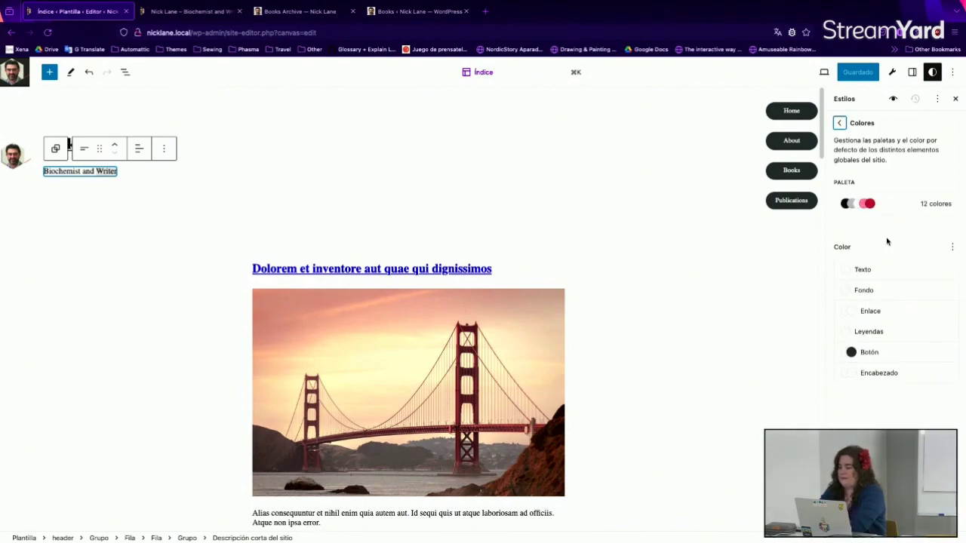
left_click(901, 207)
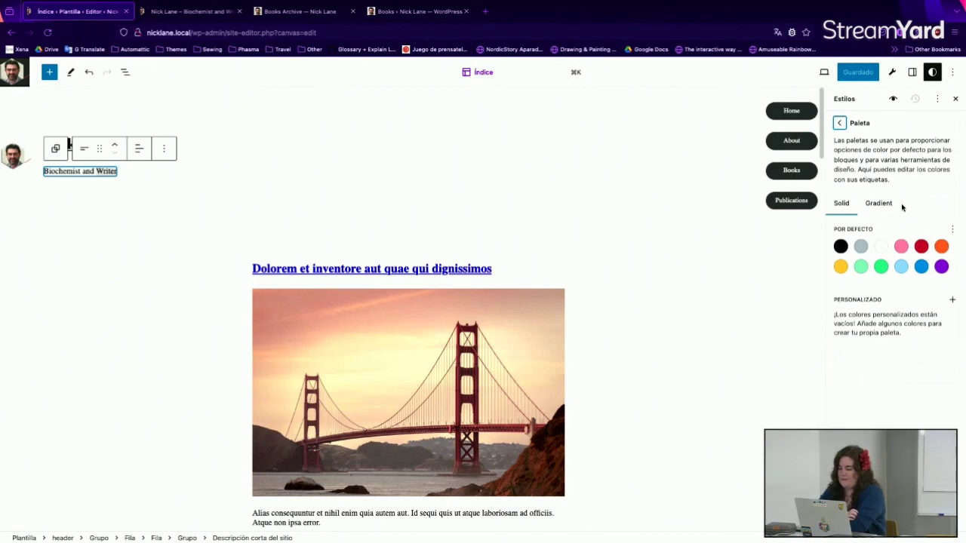
left_click(951, 300)
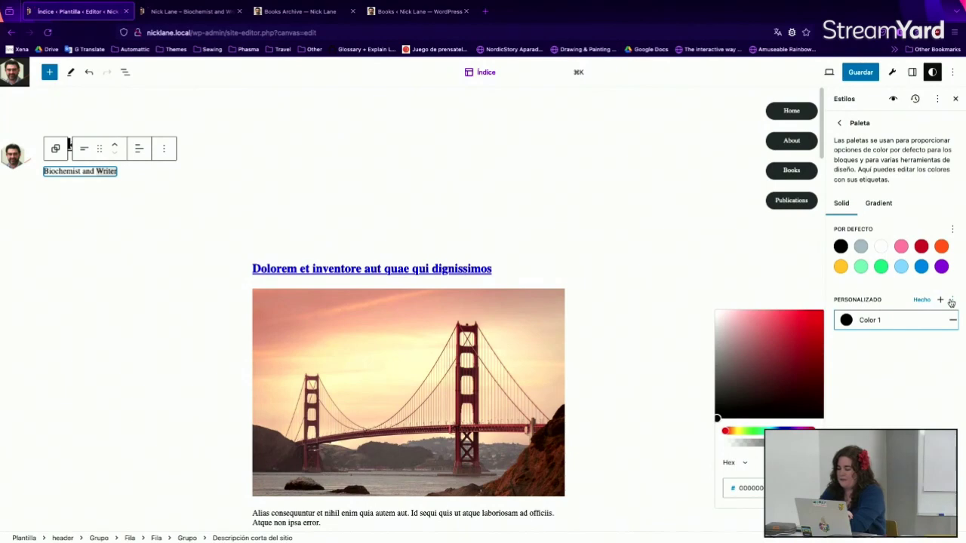
Copy the dark grey from nicklane.md in VS Code, and in Firefox name the custom colour Base 1 with hex 3A3A3A
key("super+Tab")
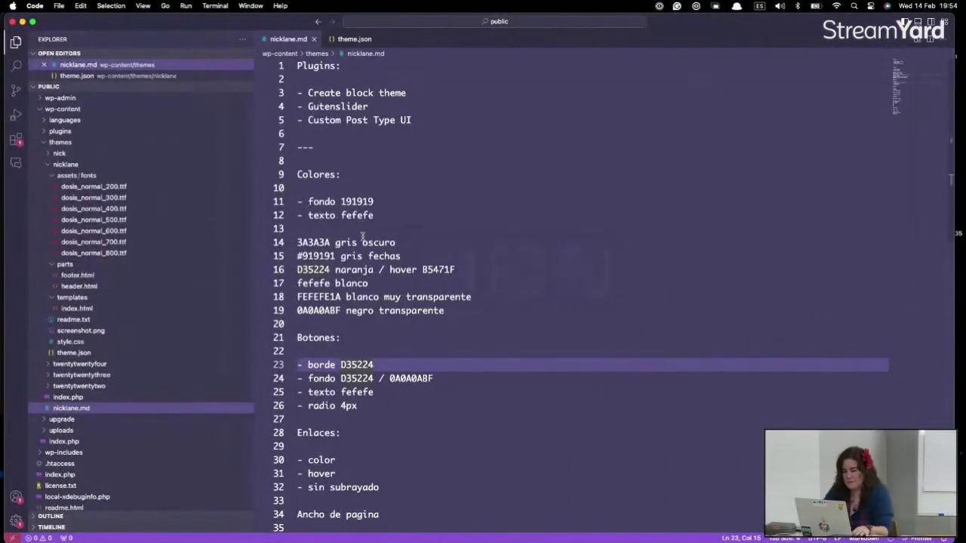
left_click(314, 243)
double_click(314, 242)
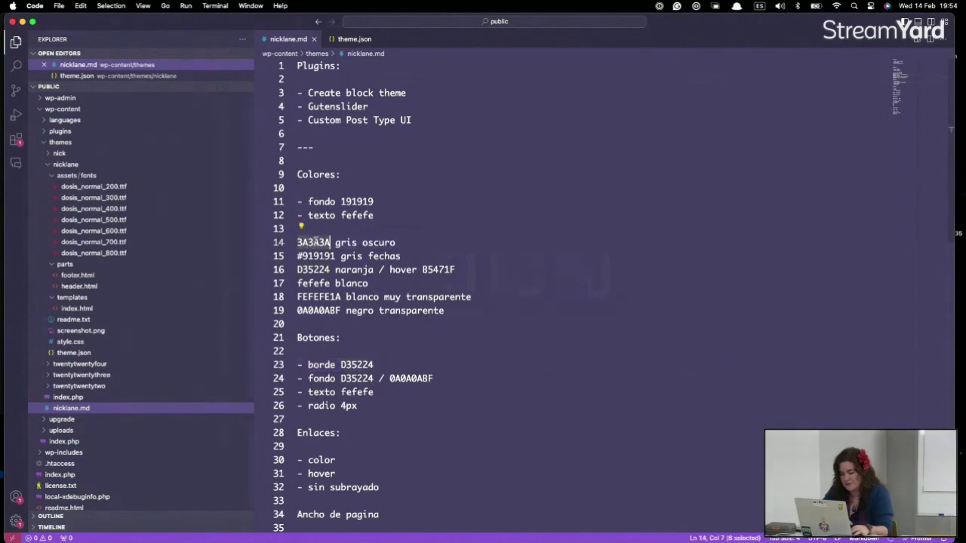
key("super+Tab")
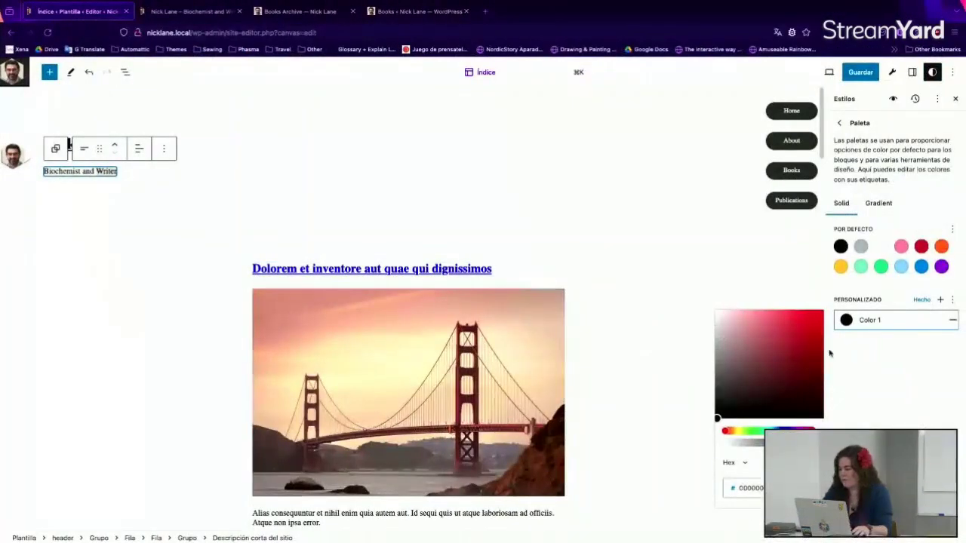
triple_click(867, 320)
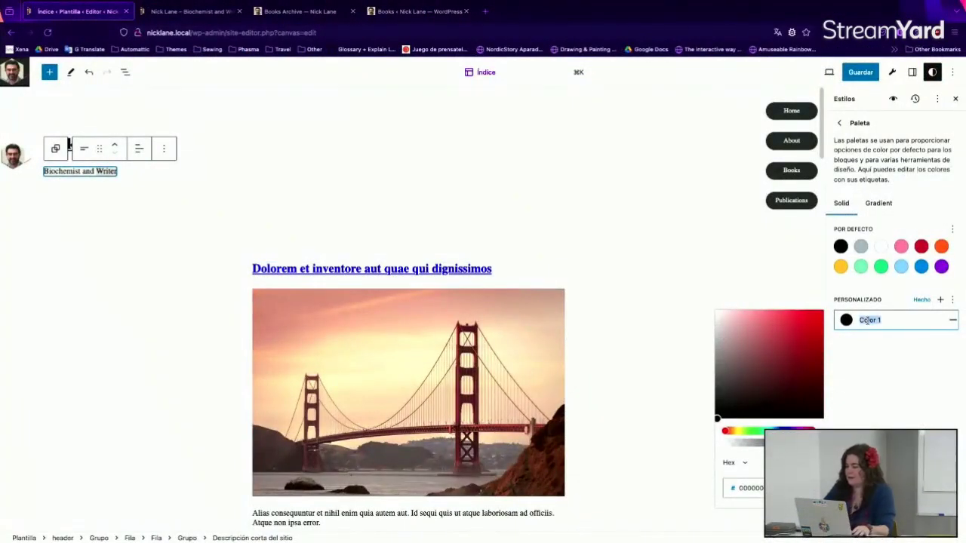
type("Base 1")
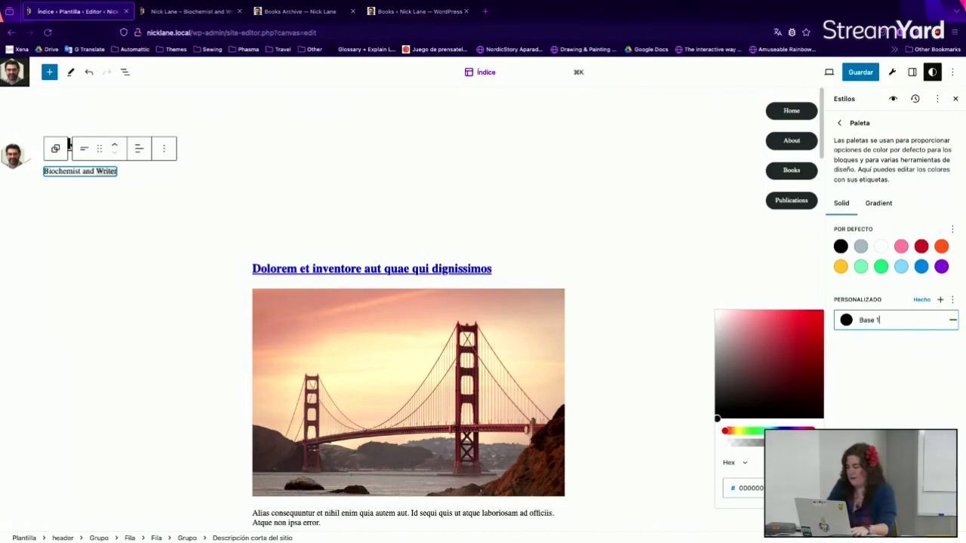
double_click(761, 488)
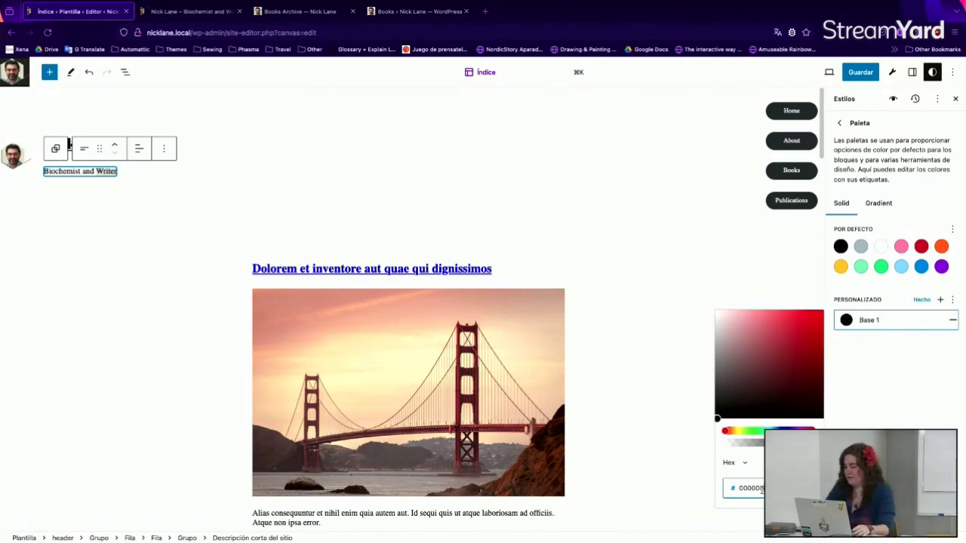
type("333333")
left_click(904, 424)
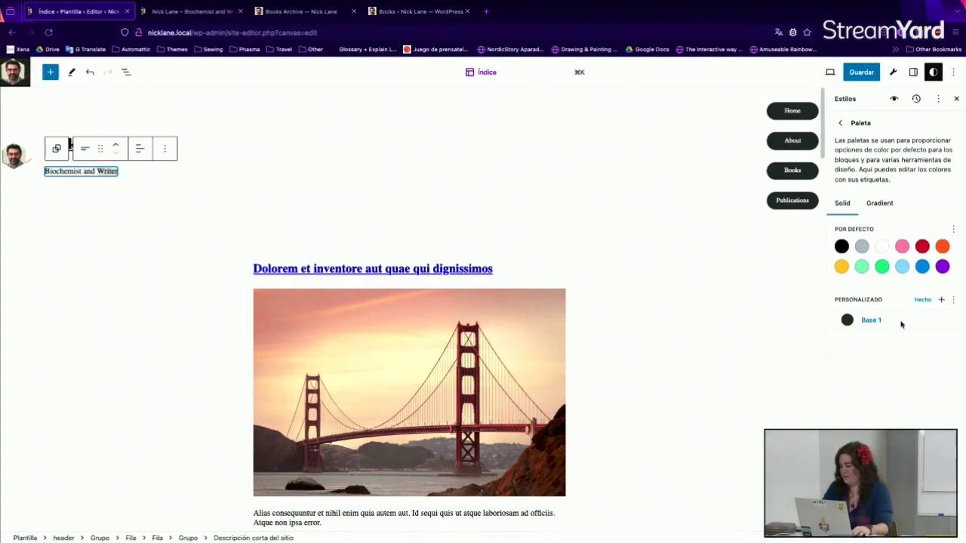
Copy the white value fefefe from the VS Code notes and add it in Firefox as a second custom palette colour
key("super+Tab")
double_click(320, 282)
key("ctrl+c")
key("super+Tab")
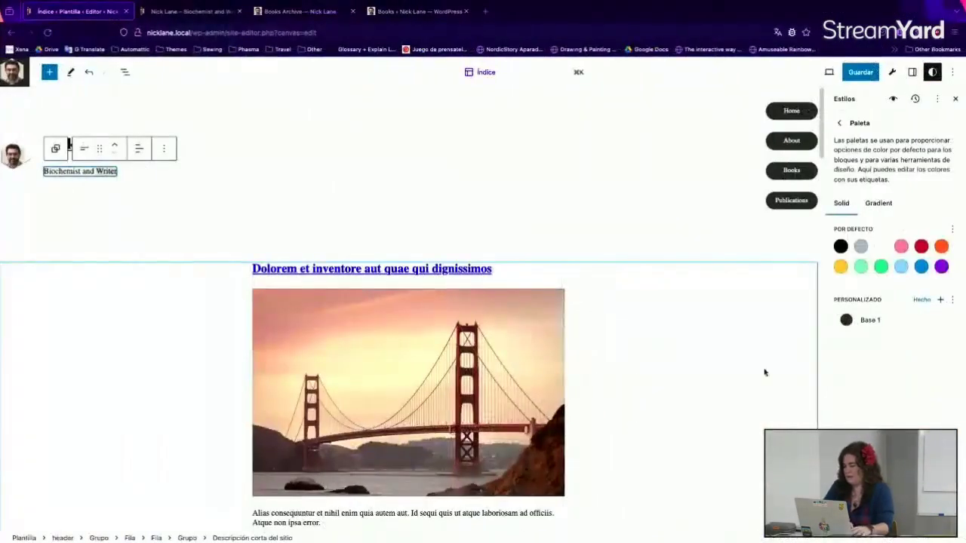
left_click(940, 301)
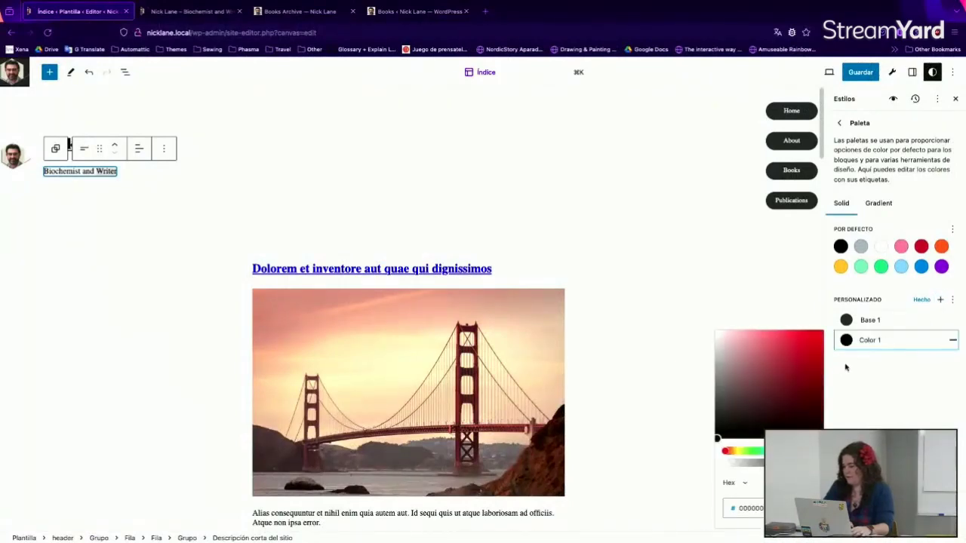
key("ctrl+a")
key("ctrl+v")
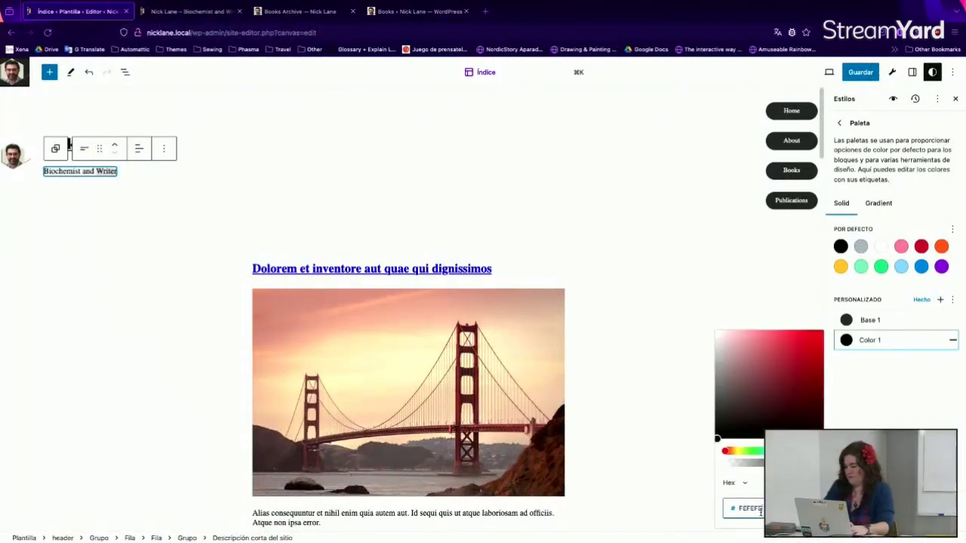
Rename the new white custom palette colour as Contra
left_click(896, 353)
left_click(895, 340)
key("ctrl+a")
type("Contra")
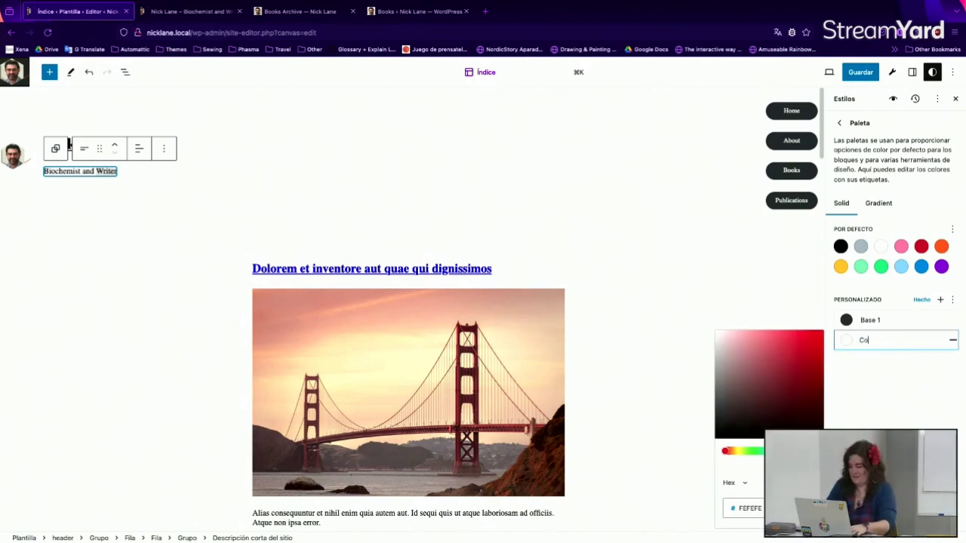
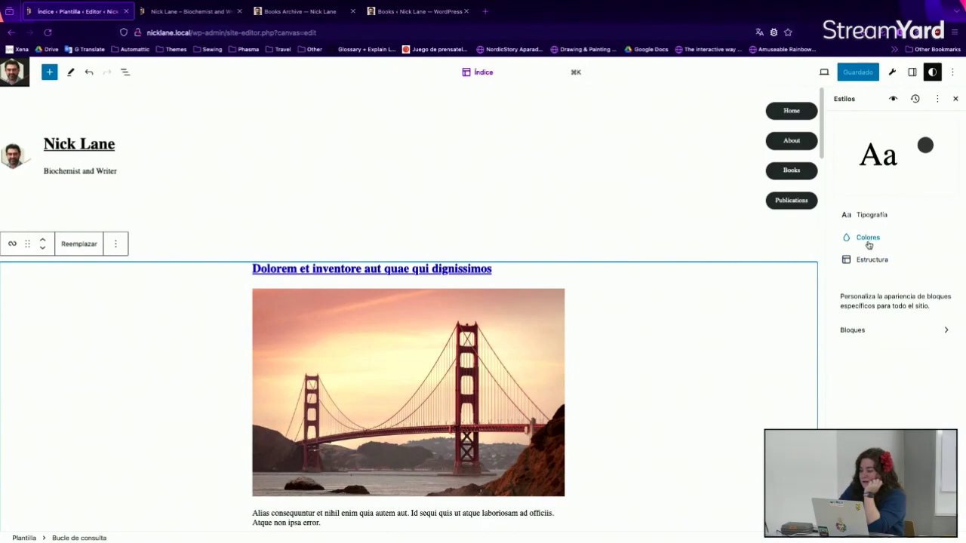
Set the site's global background colour to the custom palette colour Base 1
left_click(869, 240)
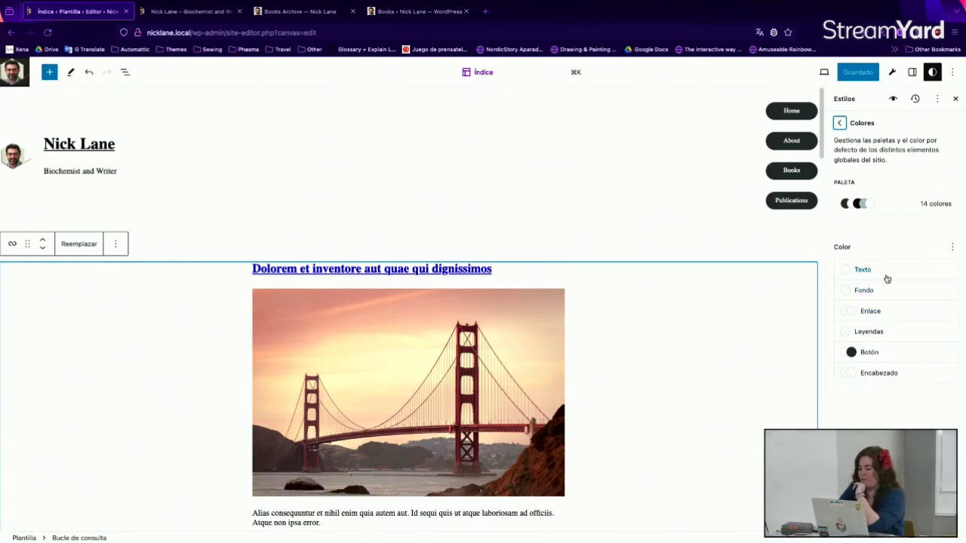
left_click(891, 297)
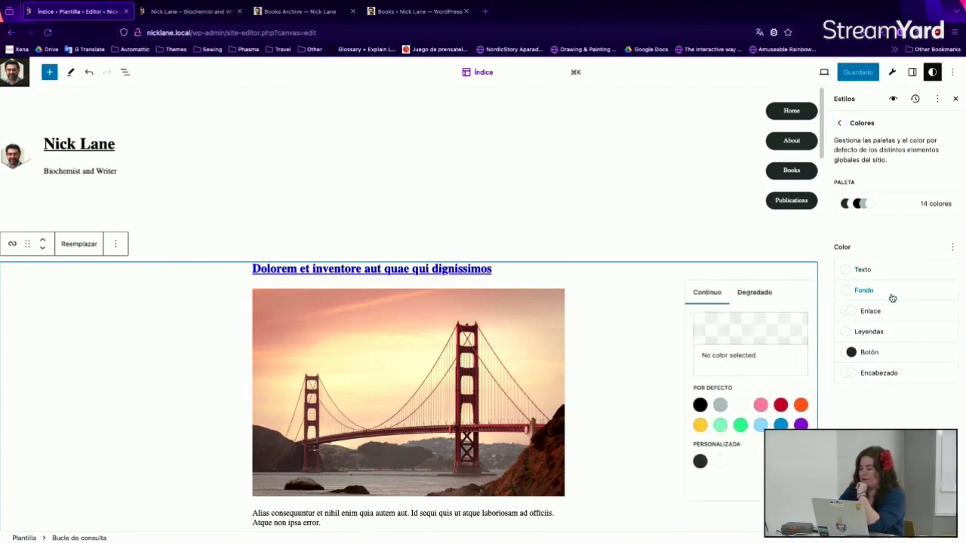
left_click(700, 462)
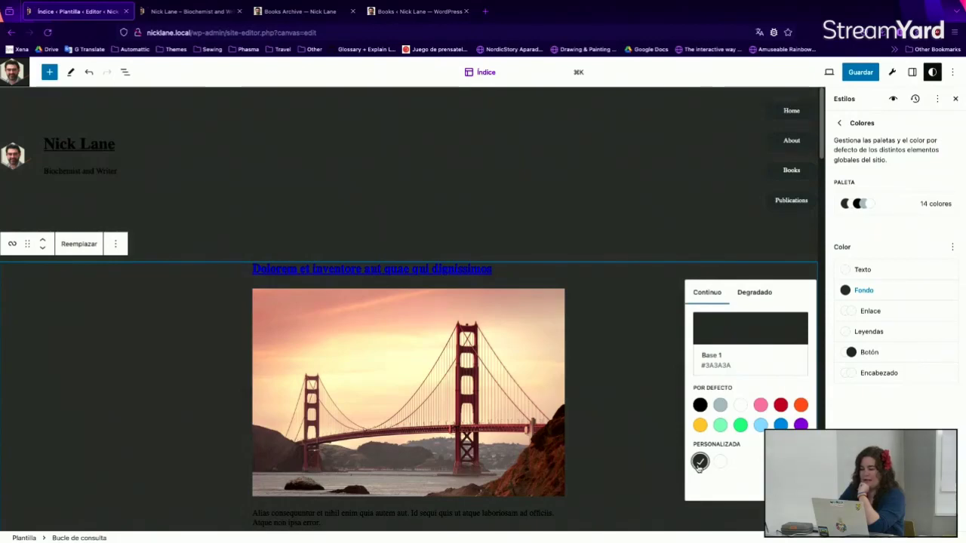
Set the site's global text colour to the custom palette colour Contrate 1 (#FEFEFE)
left_click(883, 265)
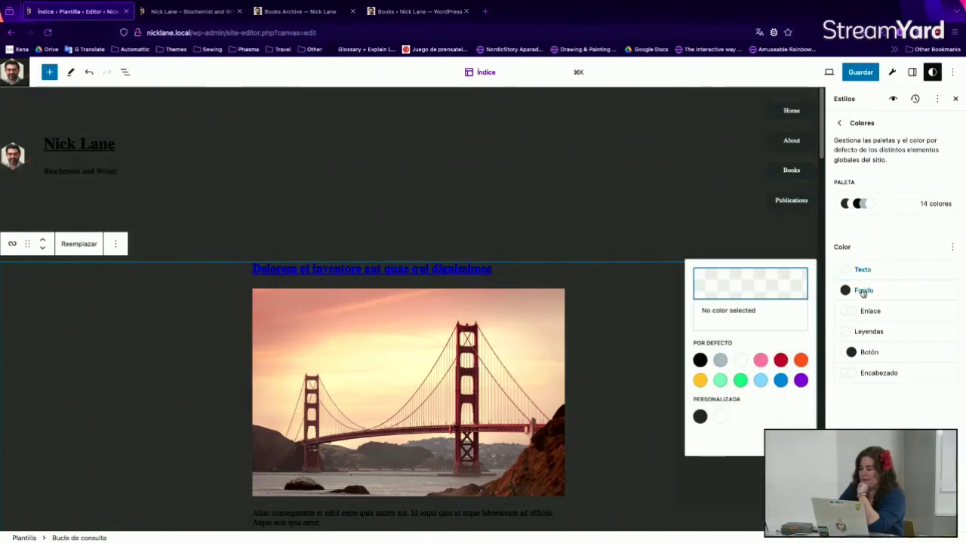
left_click(721, 418)
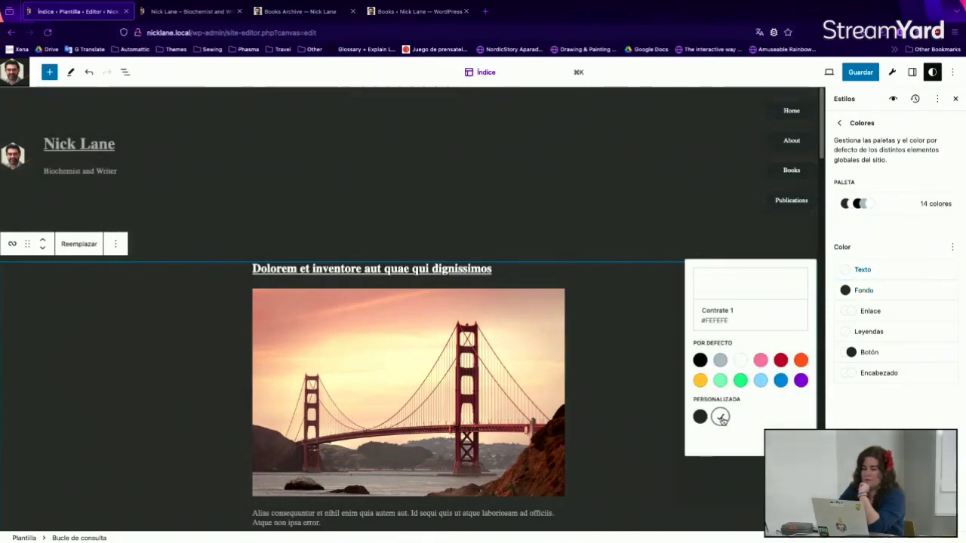
Review the global link colours (default and hover), caption and button colours, and look through the recoloured page
left_click(894, 313)
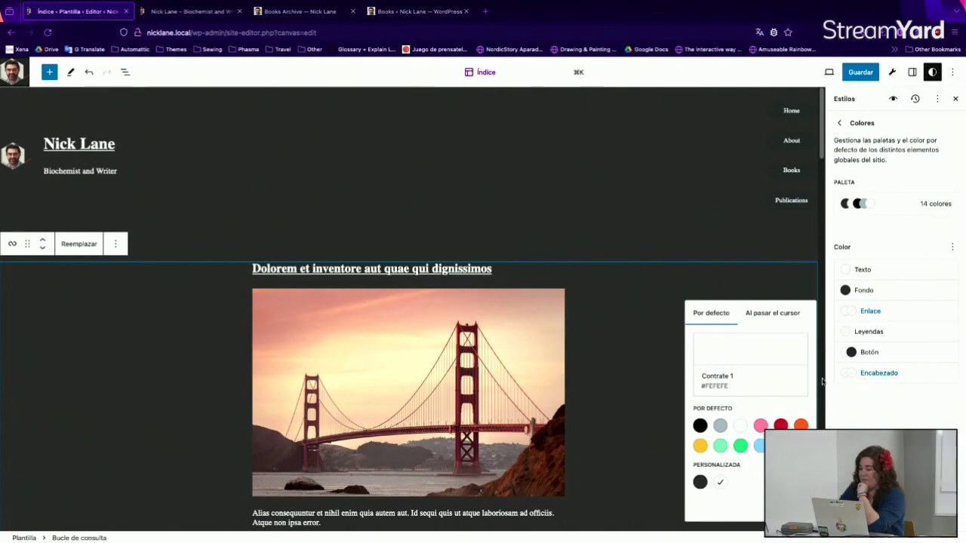
left_click(772, 315)
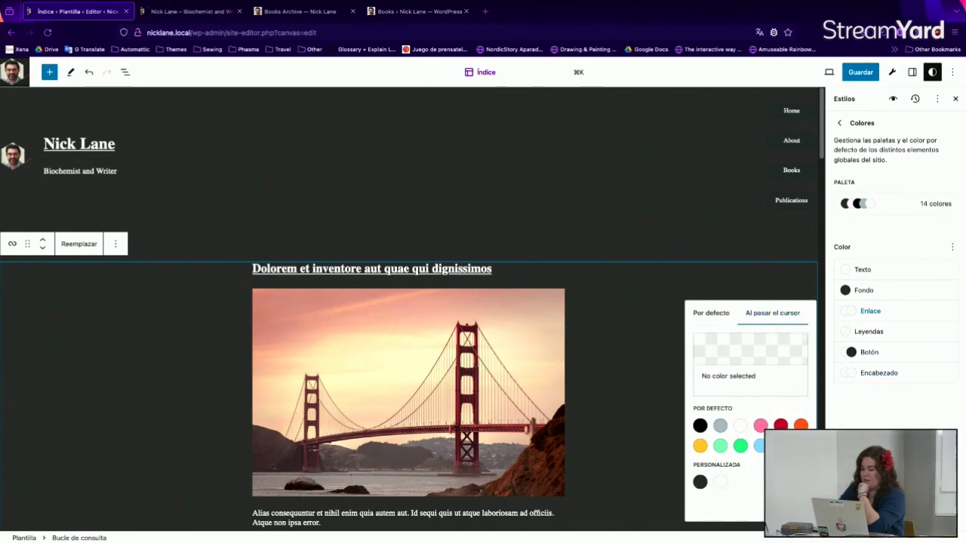
left_click(717, 320)
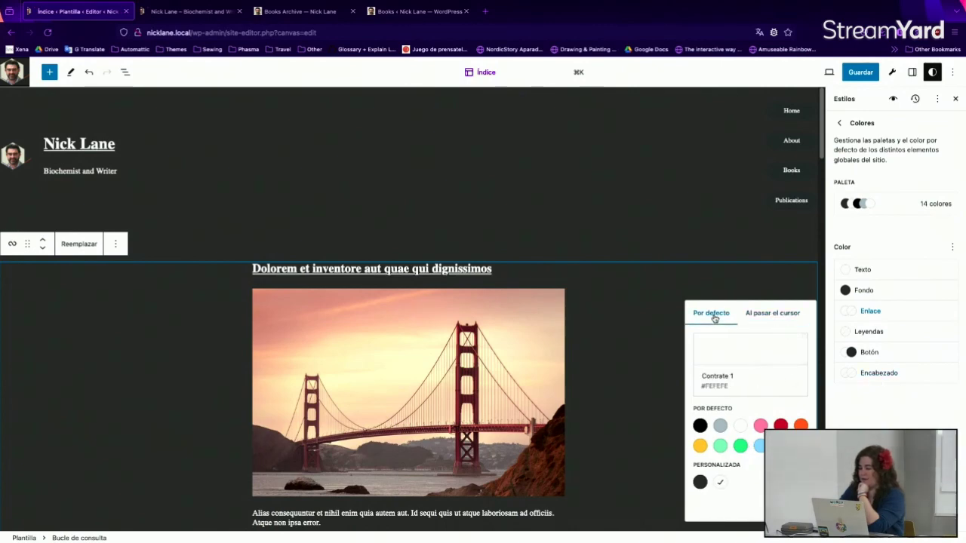
left_click(898, 342)
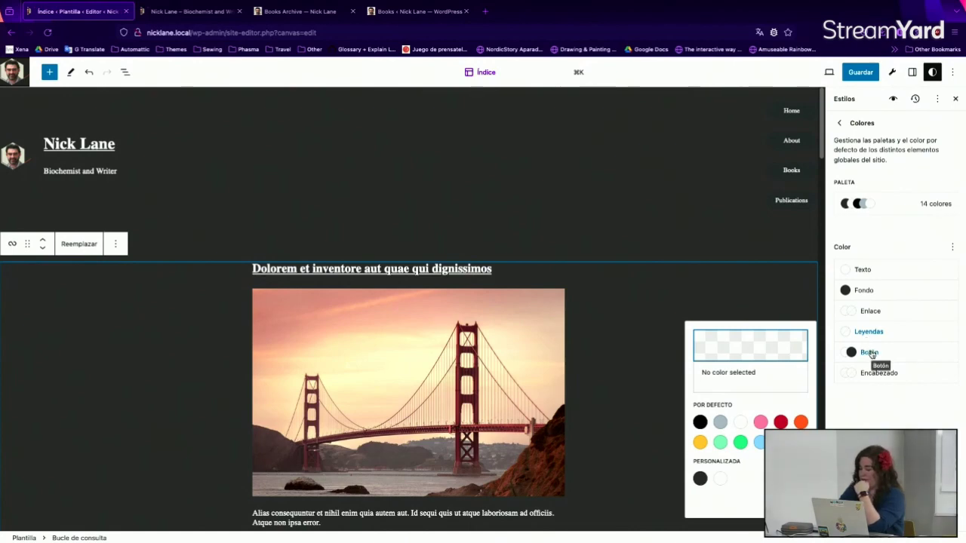
left_click(872, 354)
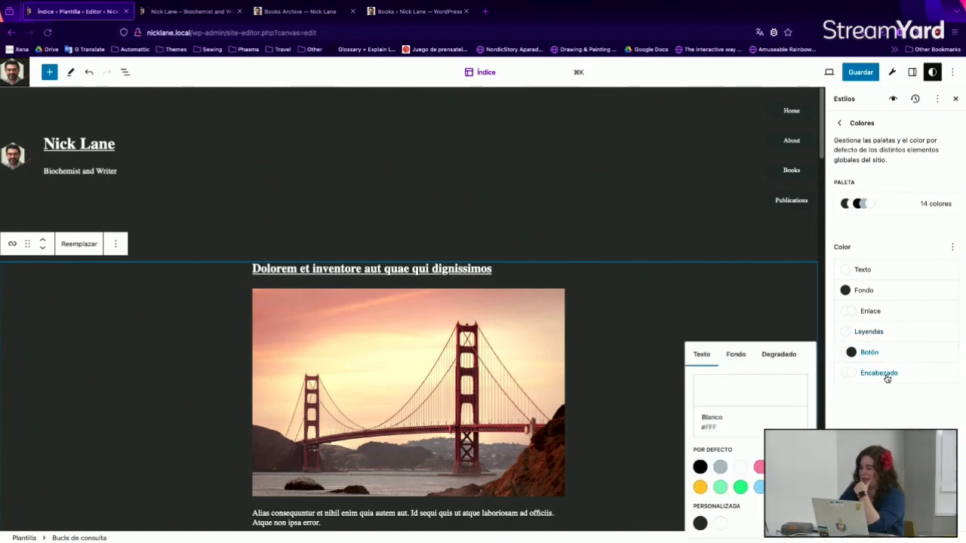
scroll(661, 267, "down", 3)
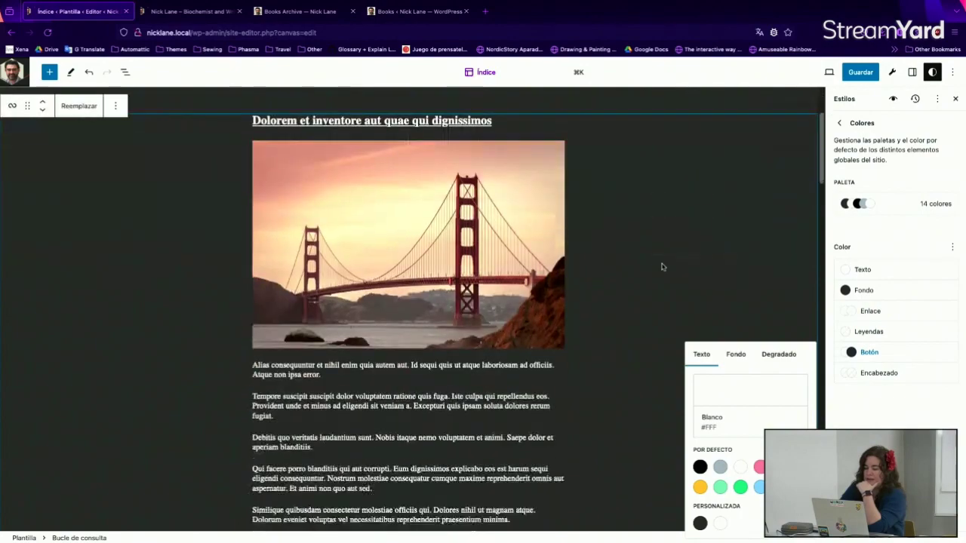
scroll(662, 267, "down", 10)
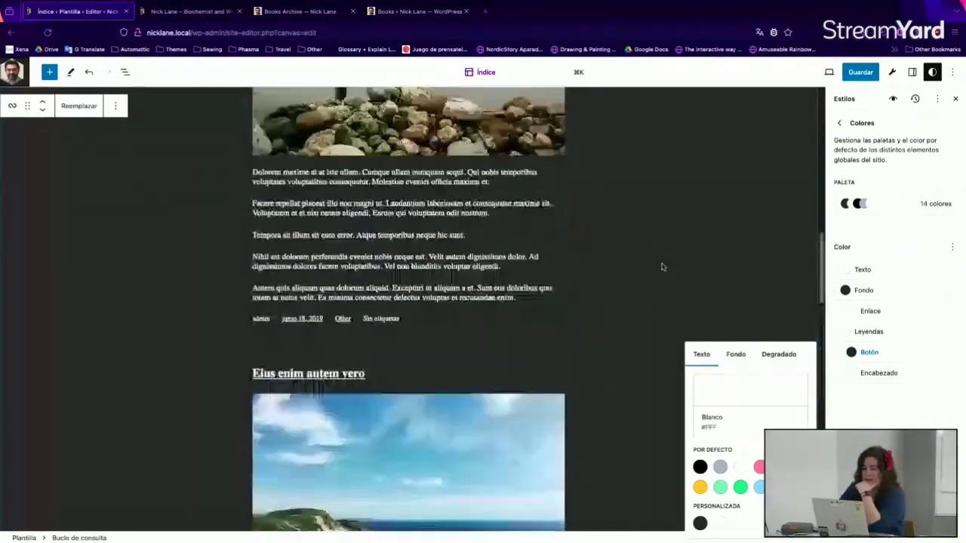
scroll(661, 267, "up", 15)
key("Escape")
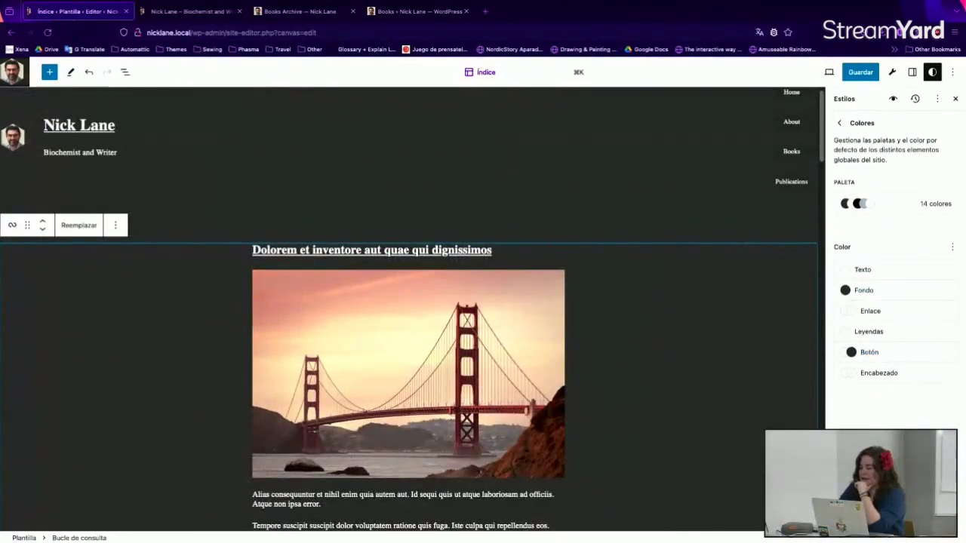
left_click(839, 123)
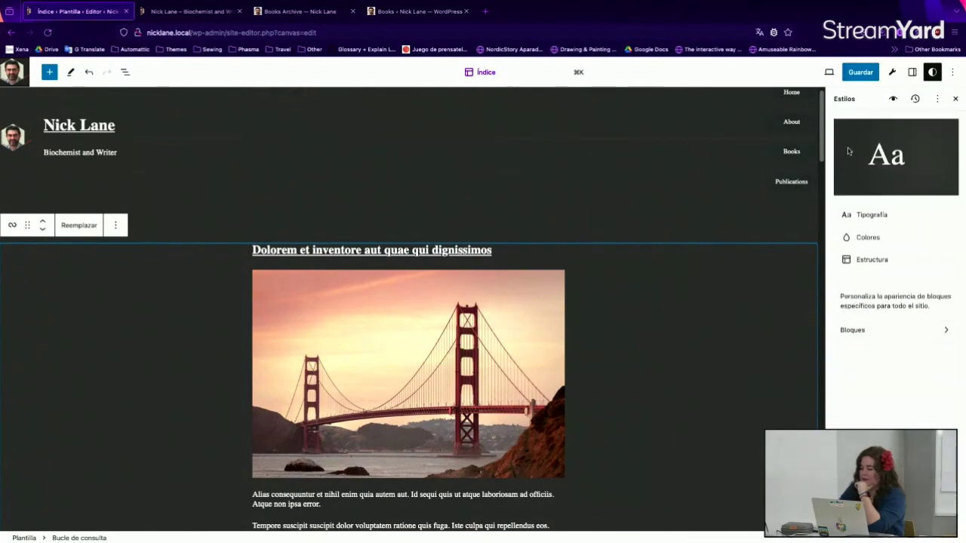
left_click(869, 215)
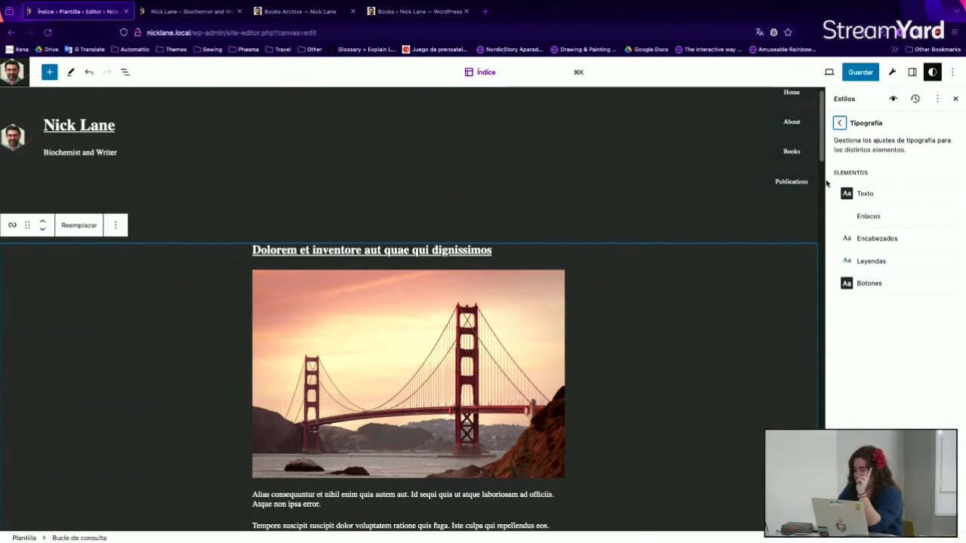
left_click(840, 123)
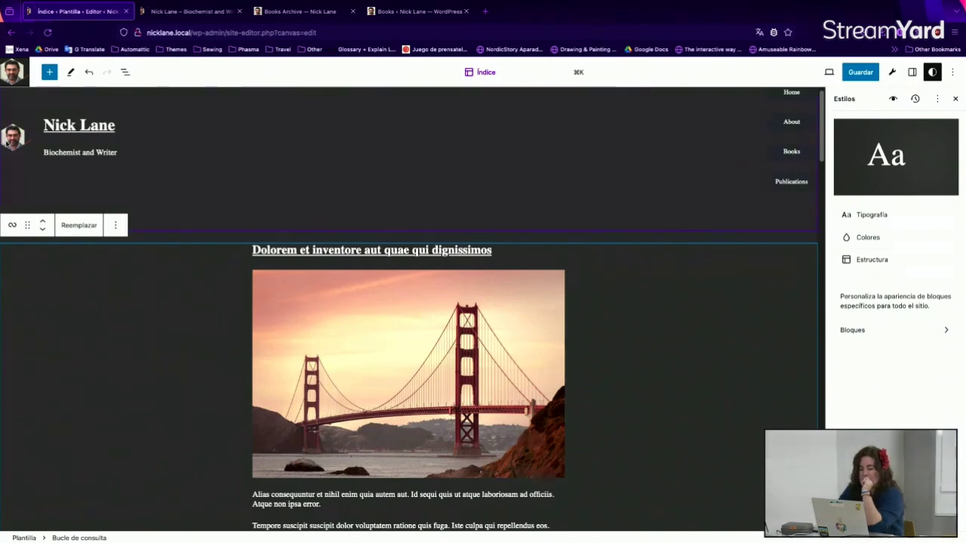
Leave the template canvas, stay on the page when asked, and save the pending Custom Styles change
left_click(14, 76)
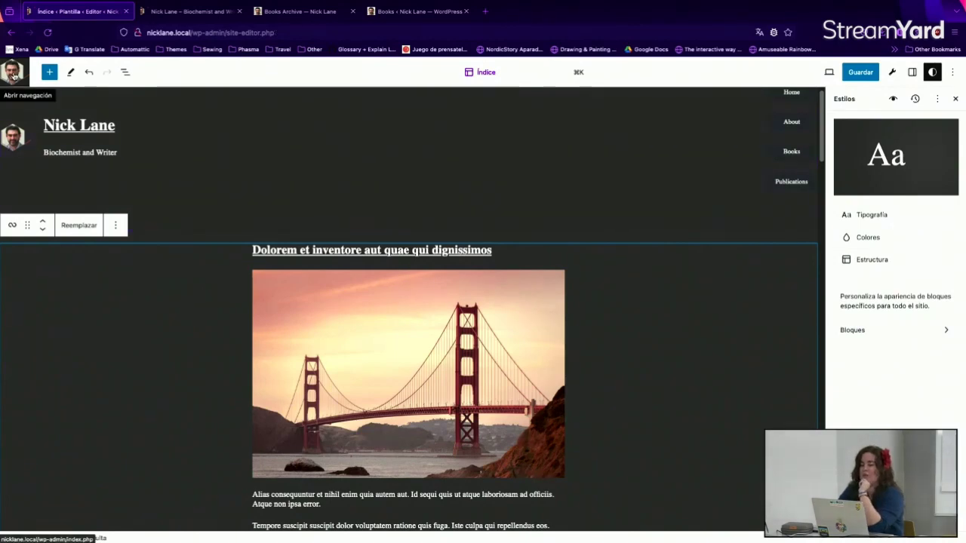
left_click(16, 122)
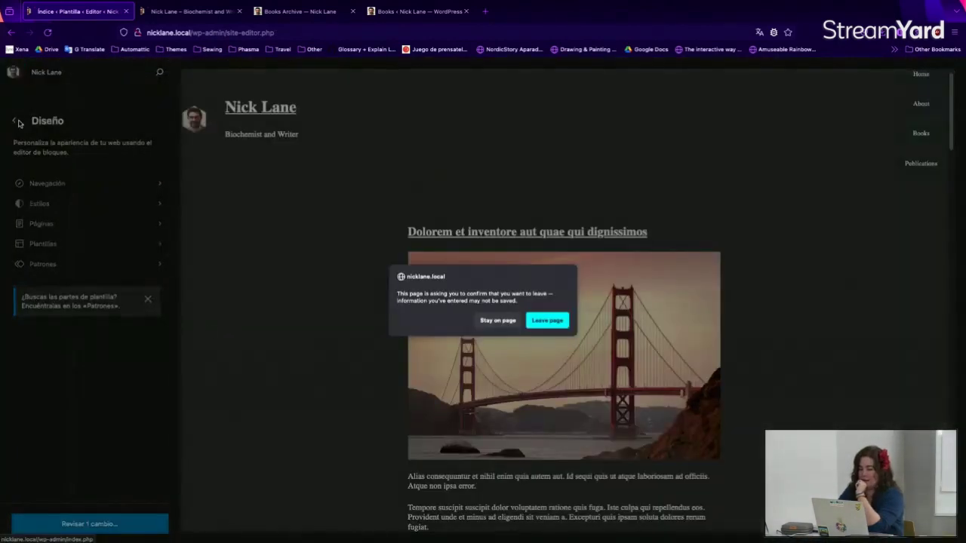
left_click(490, 325)
left_click(125, 521)
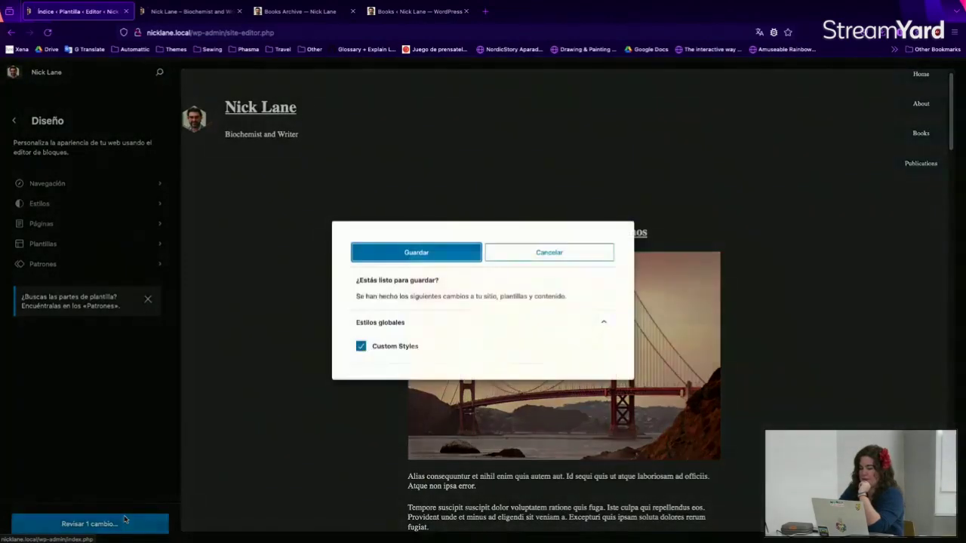
left_click(448, 252)
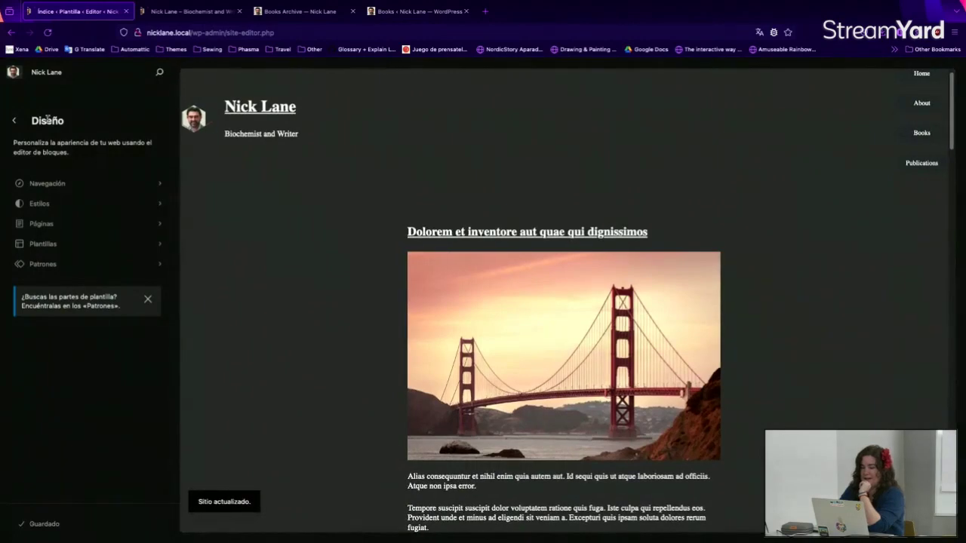
Return to the WordPress dashboard and open the theme font management page, Gestionar fuentes del tema
left_click(12, 73)
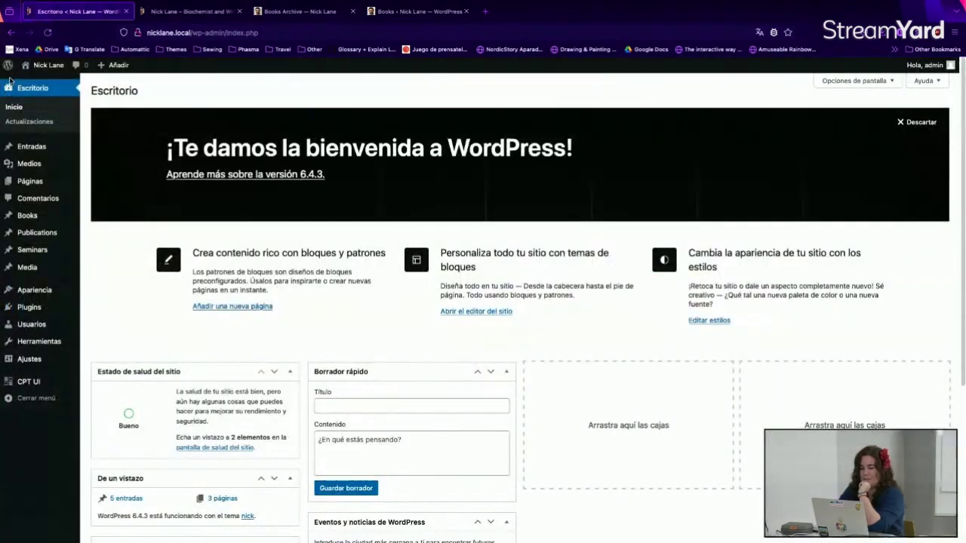
mouse_move(59, 295)
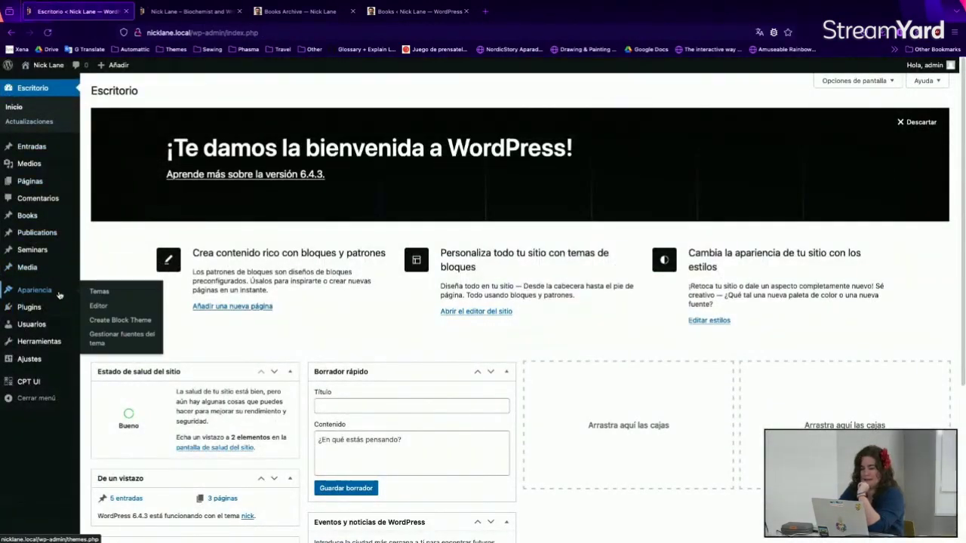
left_click(128, 321)
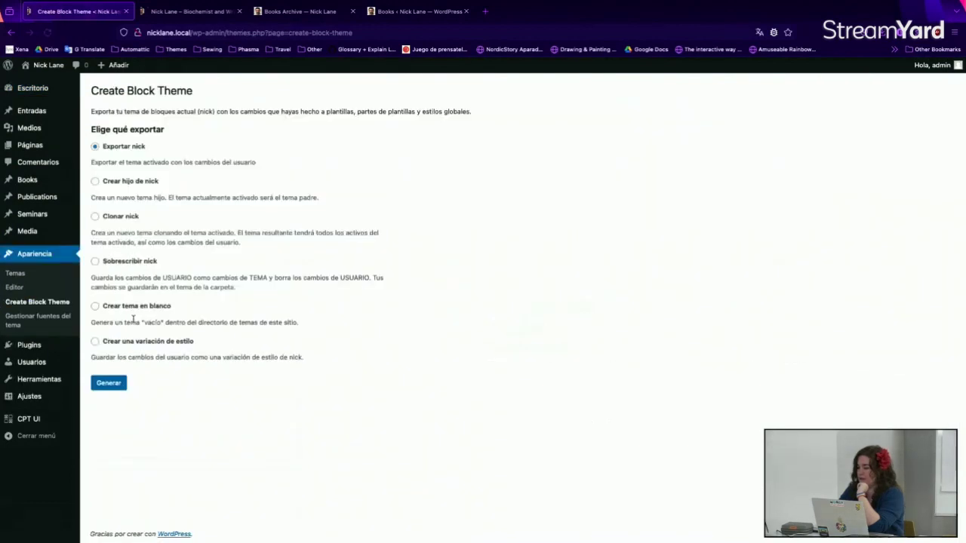
left_click(37, 321)
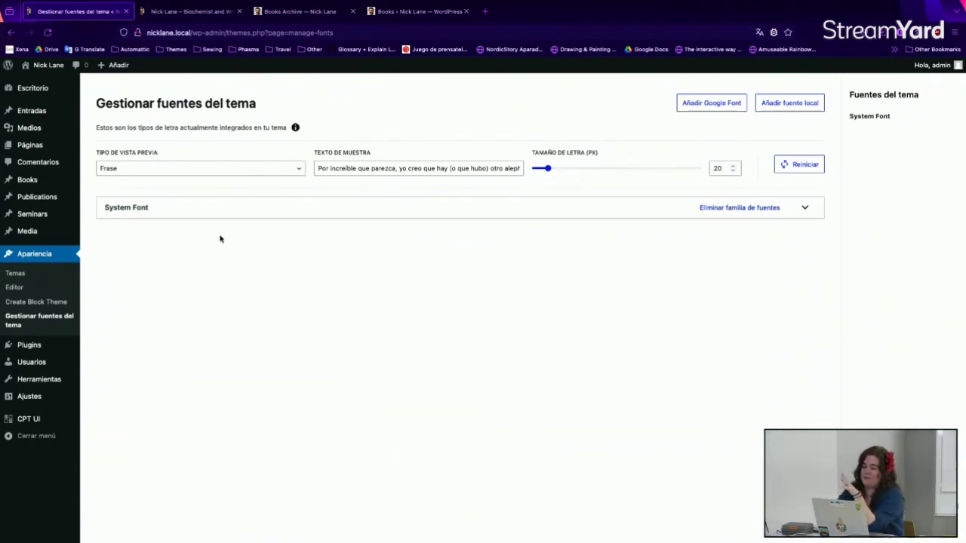
left_click(218, 171)
left_click(219, 165)
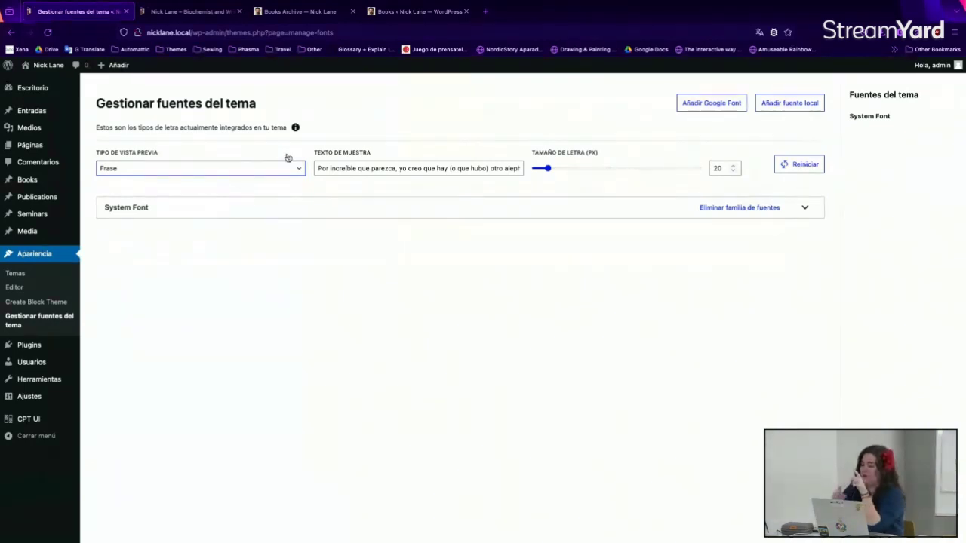
Add the Google font Dosis to the theme with all its variants from 200 to 800, and return to the theme's font list
left_click(687, 106)
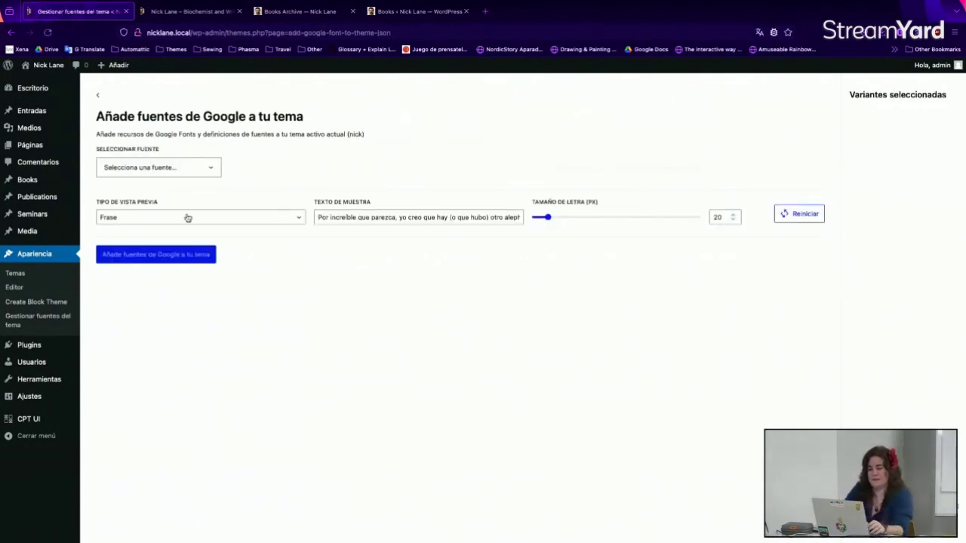
left_click(181, 173)
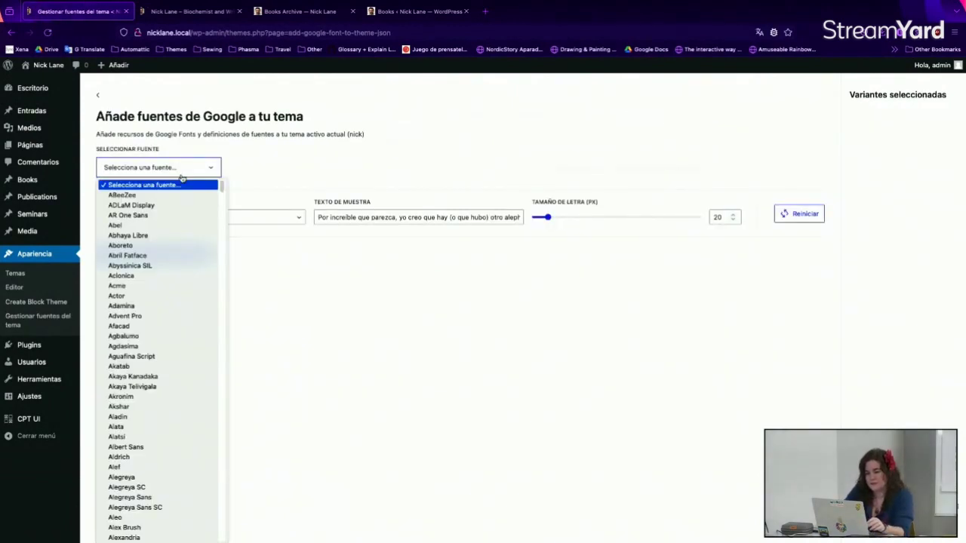
scroll(183, 247, "down", 20)
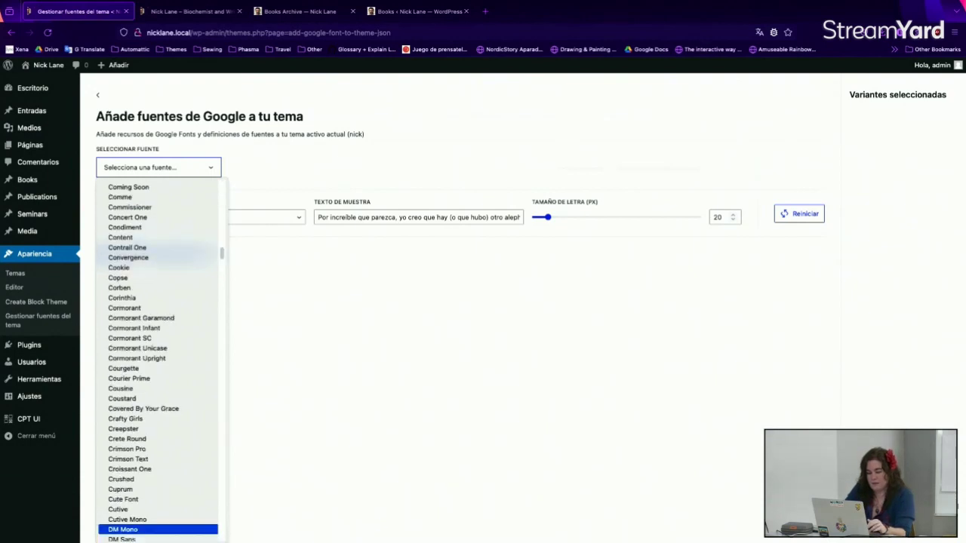
scroll(158, 278, "down", 5)
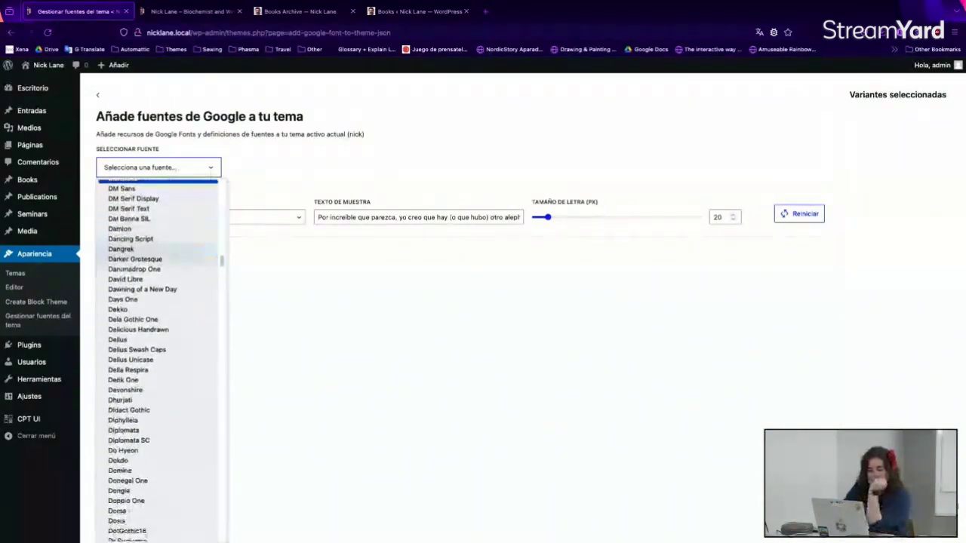
left_click(120, 448)
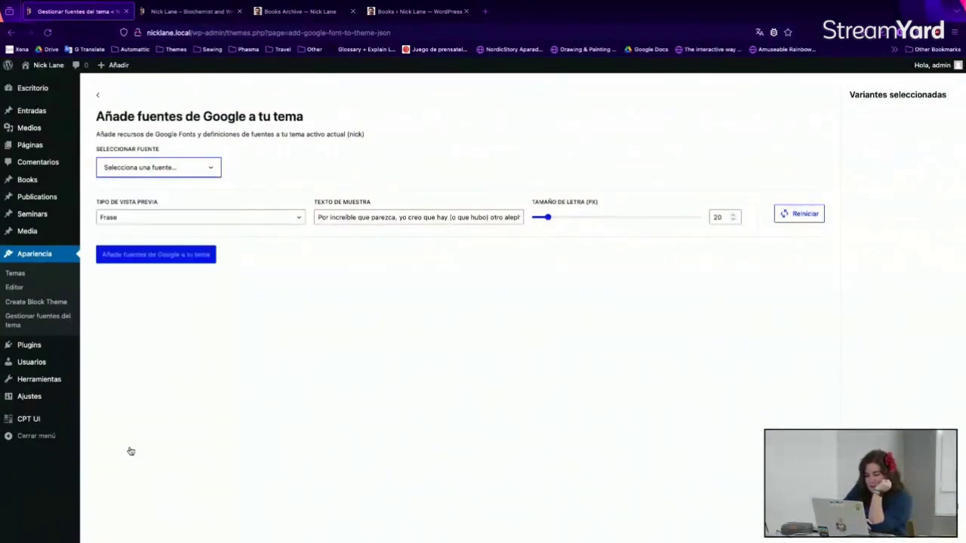
left_click(108, 270)
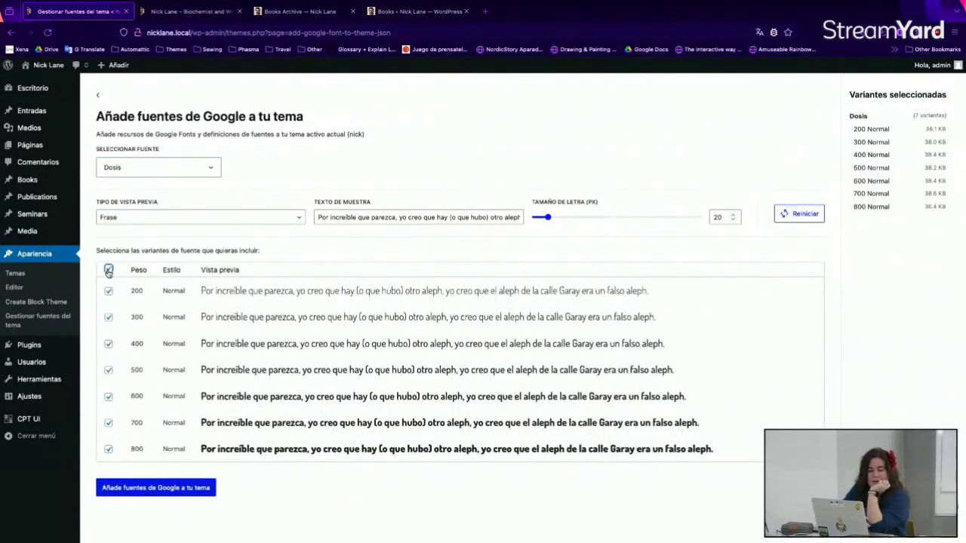
left_click(133, 490)
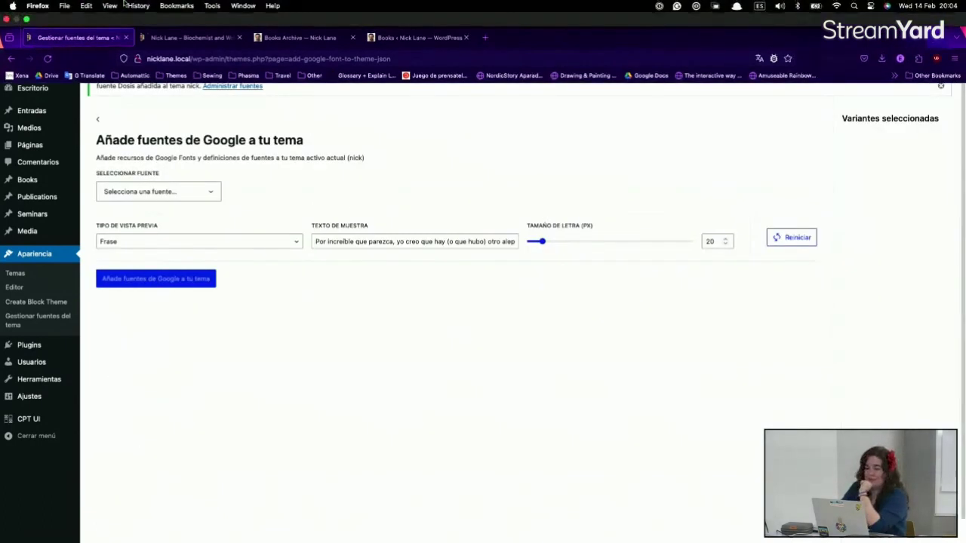
left_click(97, 119)
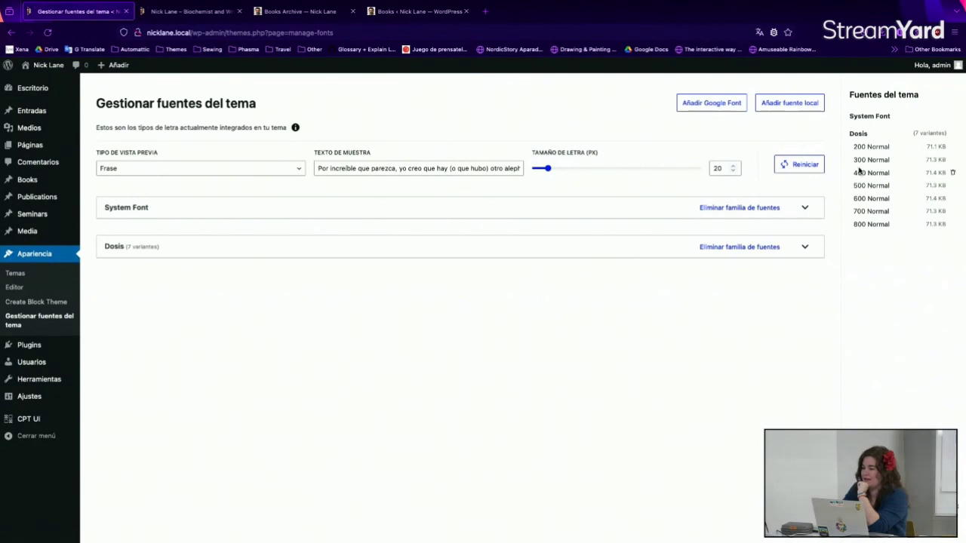
mouse_move(919, 132)
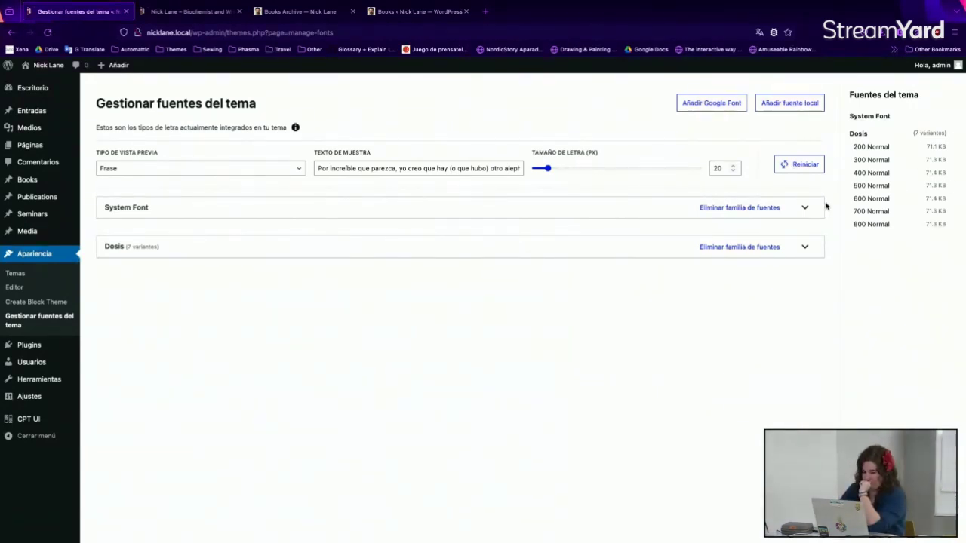
Open the Índice template in the site editor and set the global text font to Dosis
left_click(48, 292)
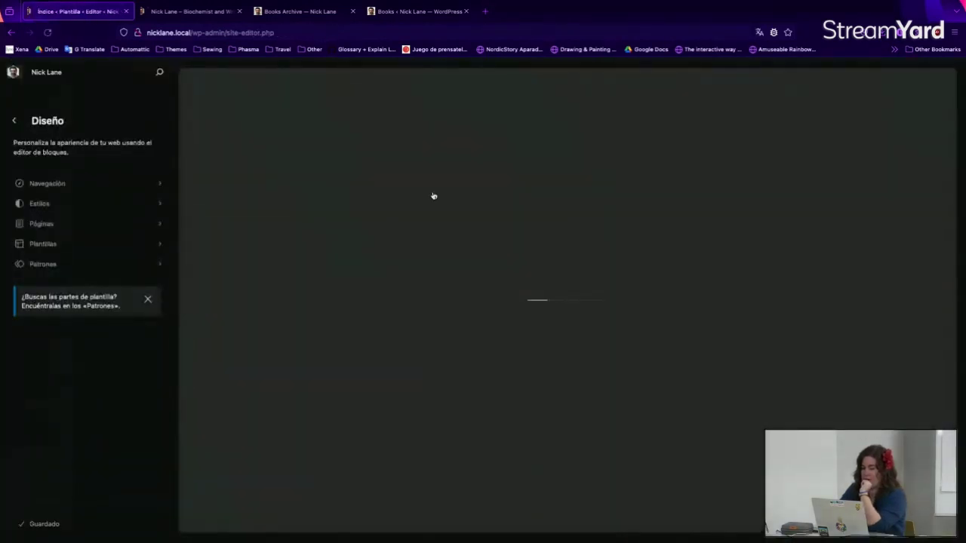
left_click(590, 143)
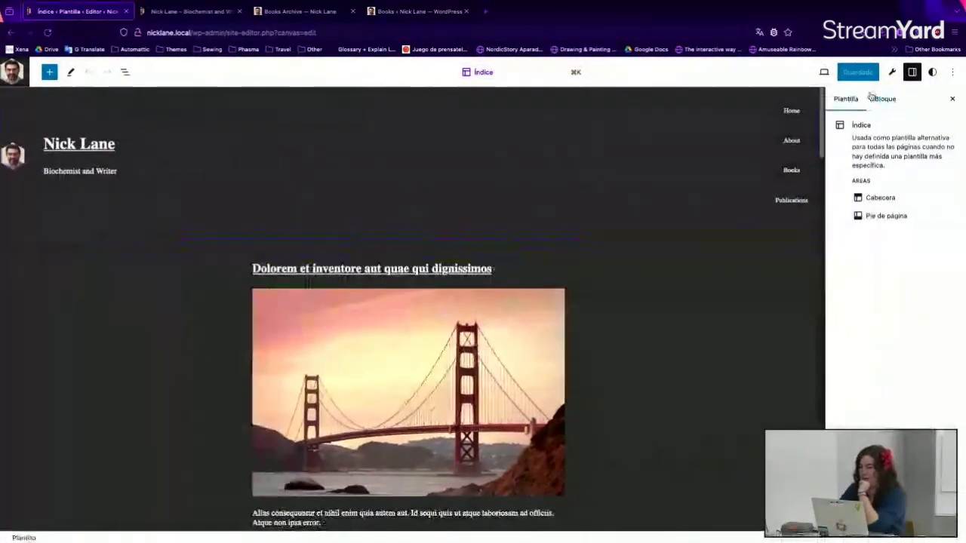
left_click(933, 72)
left_click(905, 217)
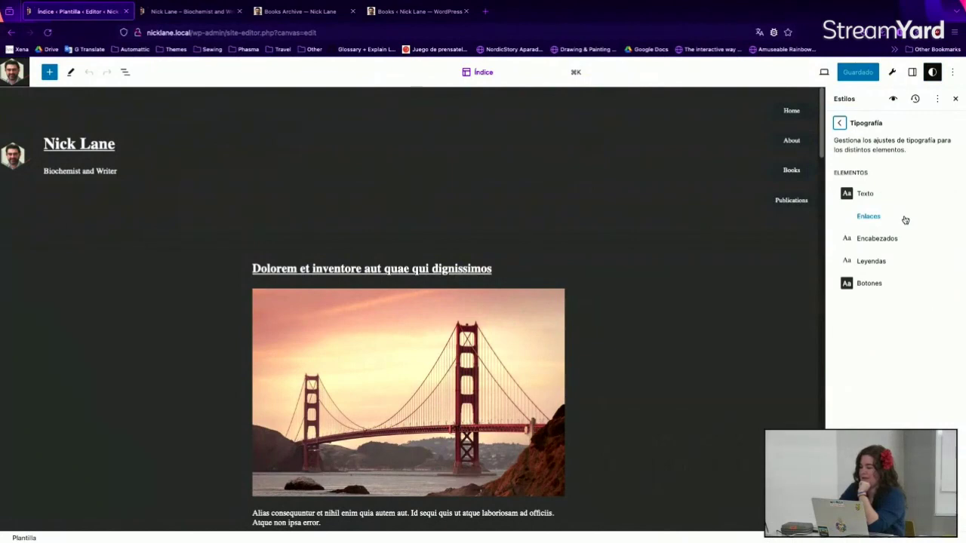
left_click(906, 202)
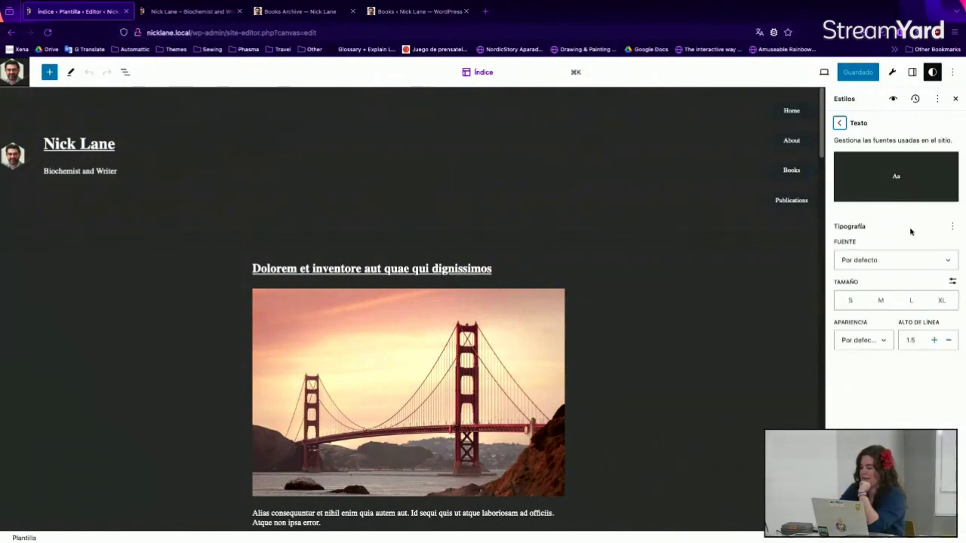
left_click(915, 264)
left_click(914, 275)
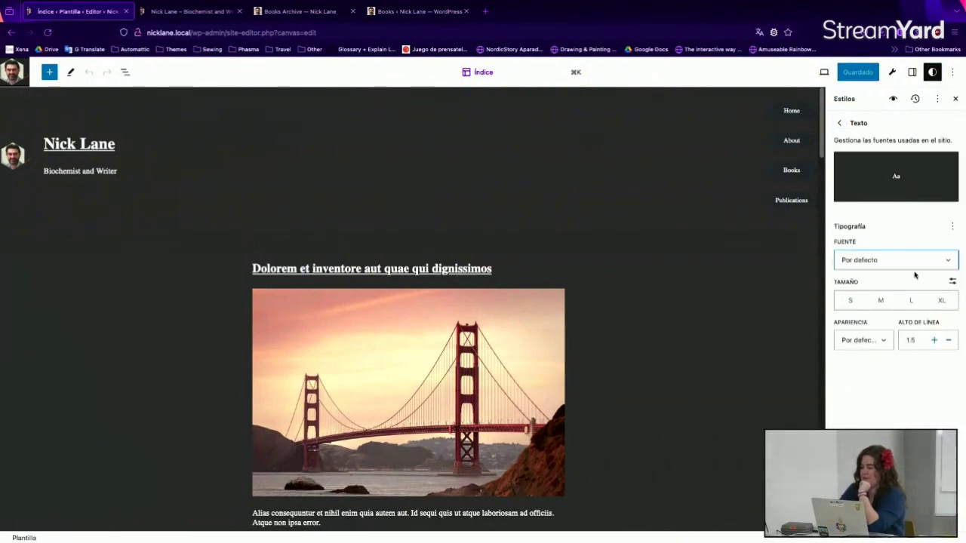
scroll(765, 306, "down", 10)
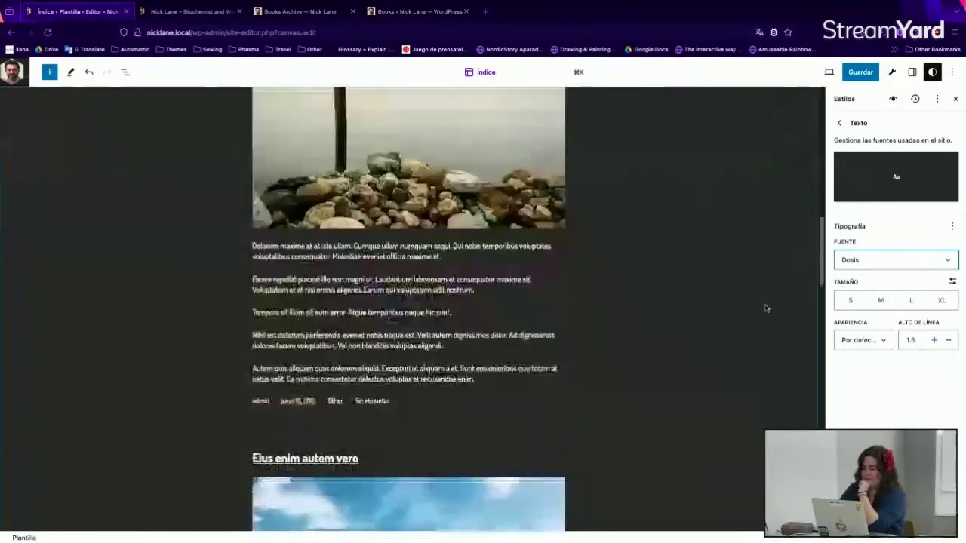
scroll(765, 307, "up", 10)
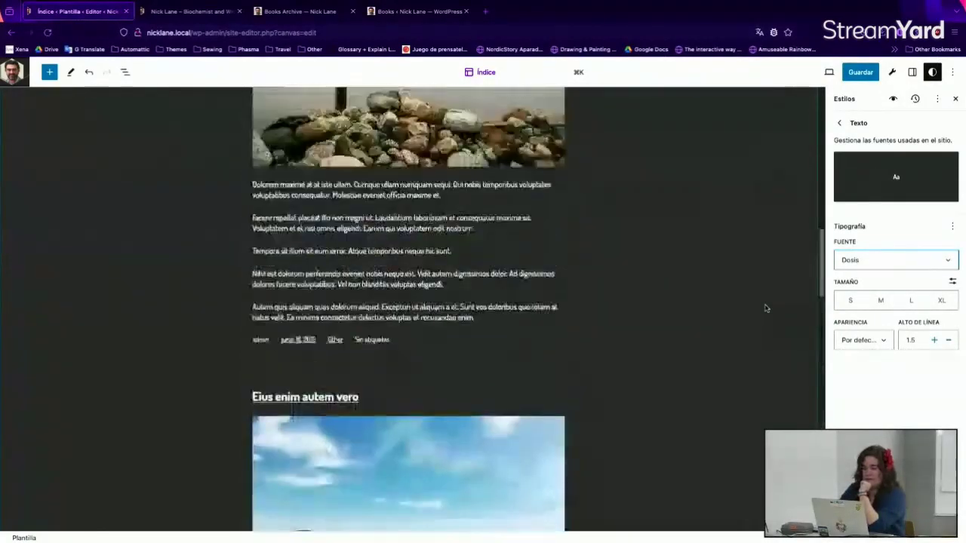
scroll(766, 308, "up", 3)
Check which typography options the global styles offer for buttons, and return to the typography elements list
left_click(839, 122)
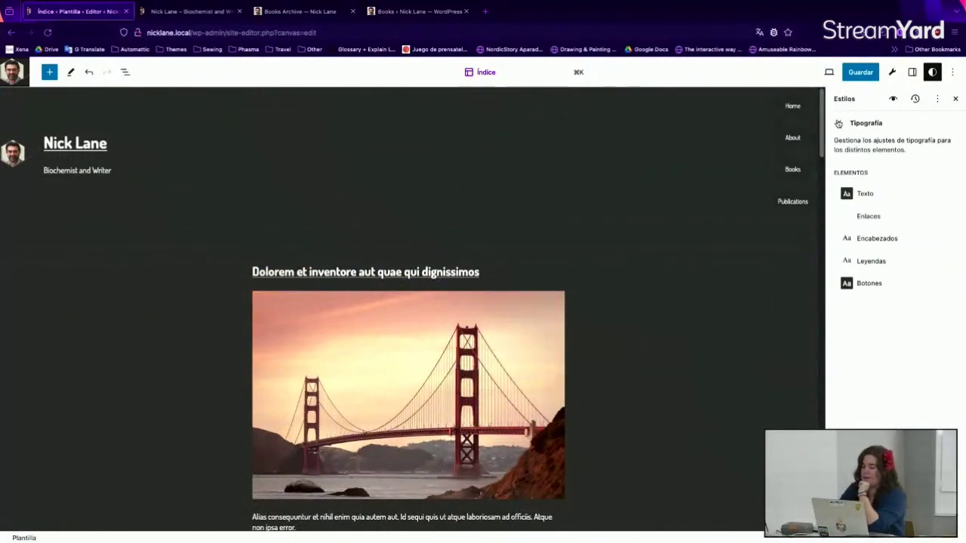
left_click(900, 286)
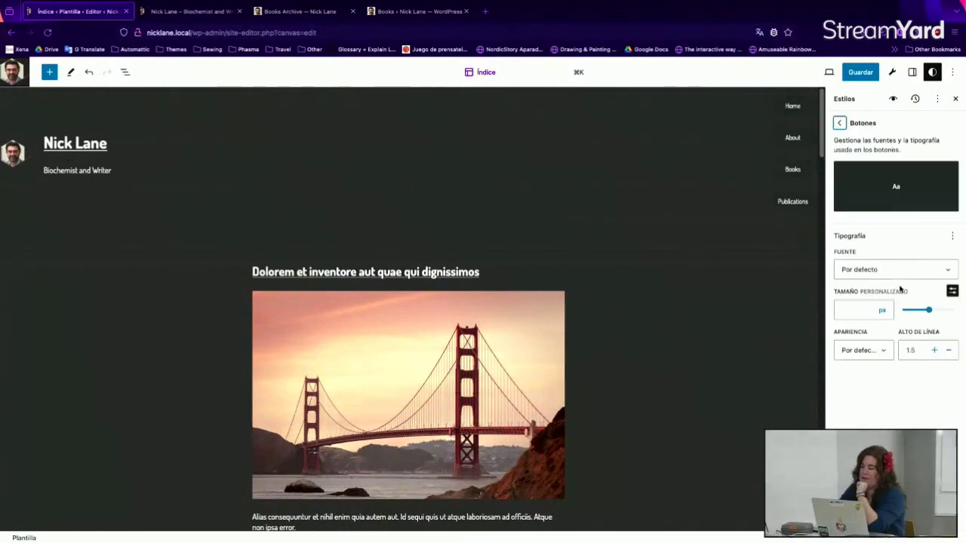
left_click(952, 237)
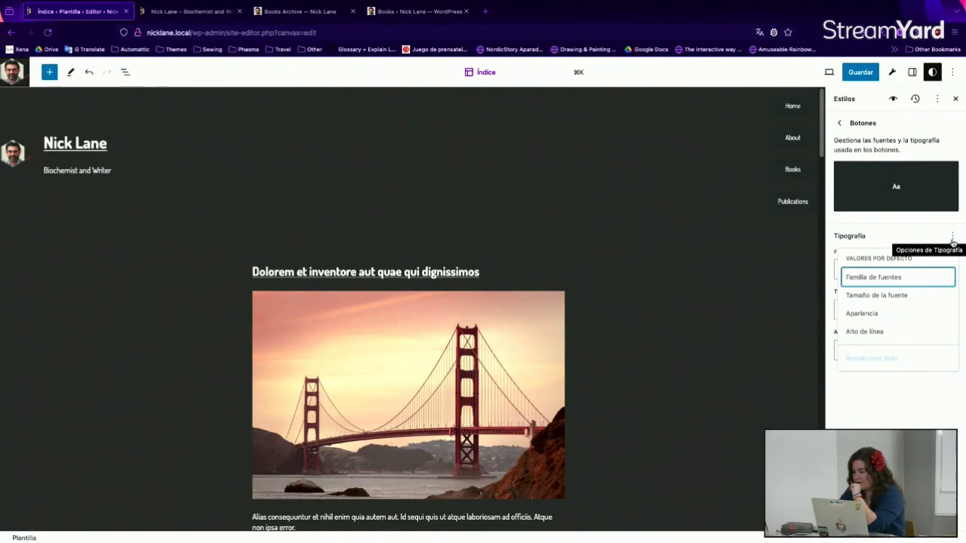
key("Down")
key("Down")
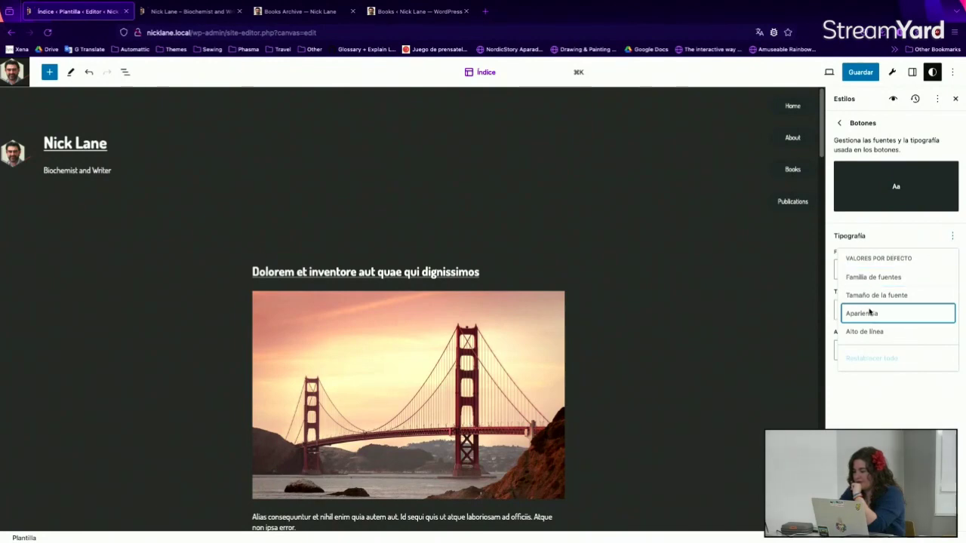
key("Escape")
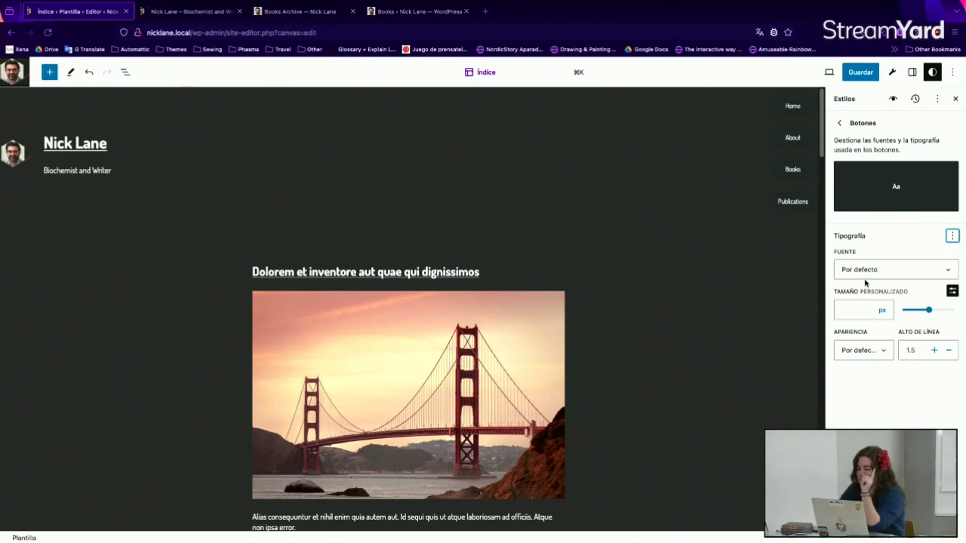
left_click(841, 124)
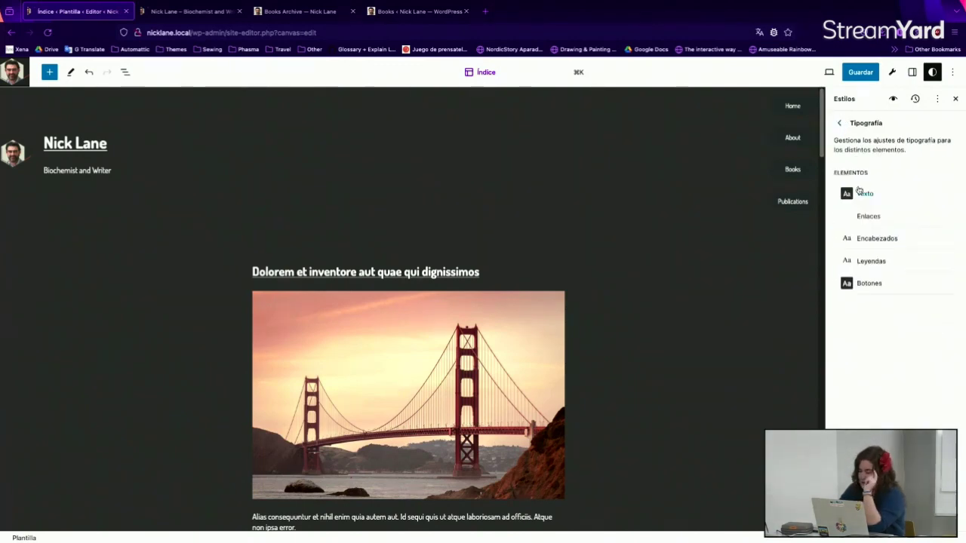
Set all headings to uppercase in the global typography and save the Custom Styles change
left_click(891, 241)
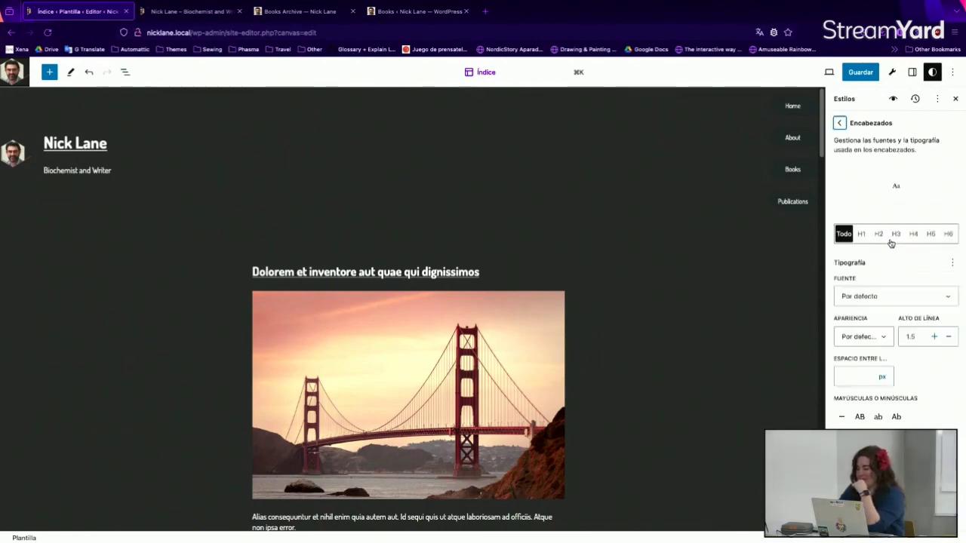
left_click(860, 419)
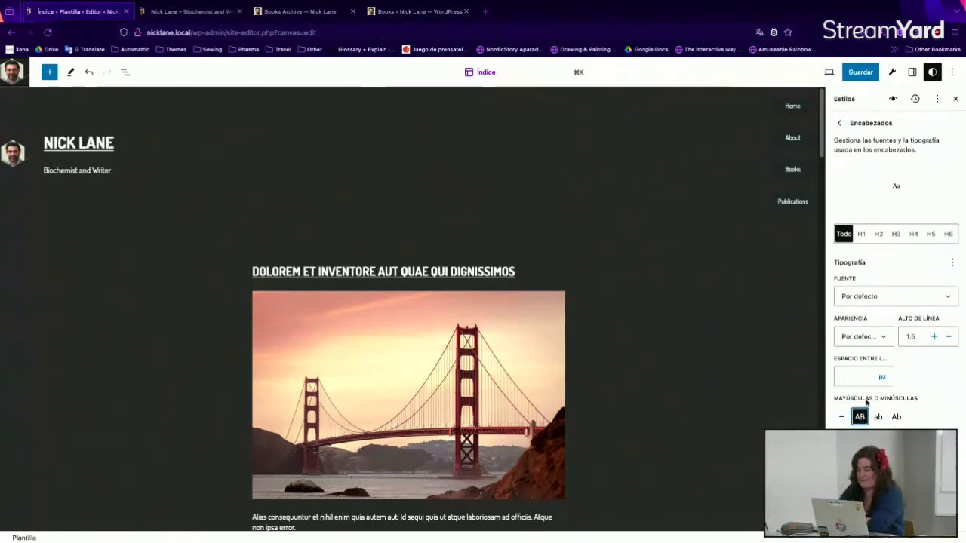
left_click(846, 72)
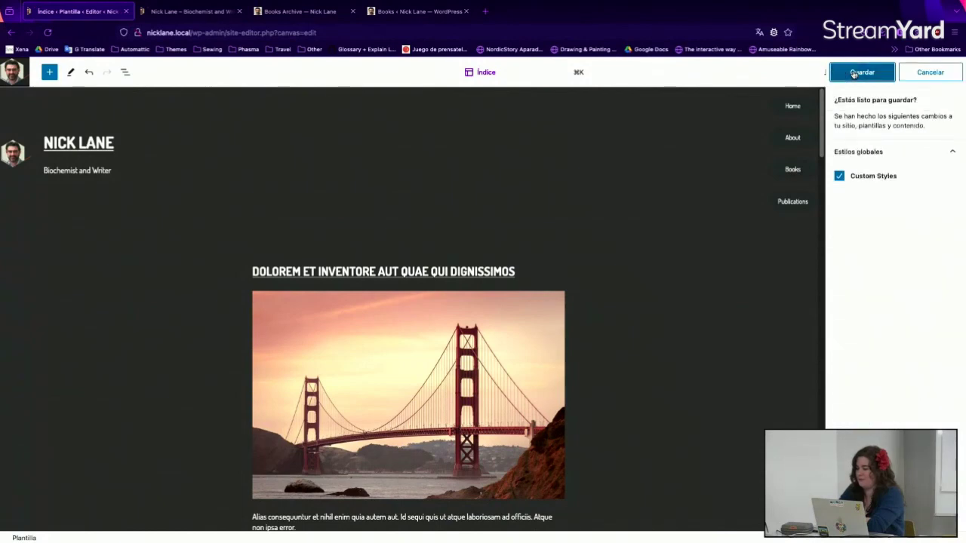
left_click(856, 71)
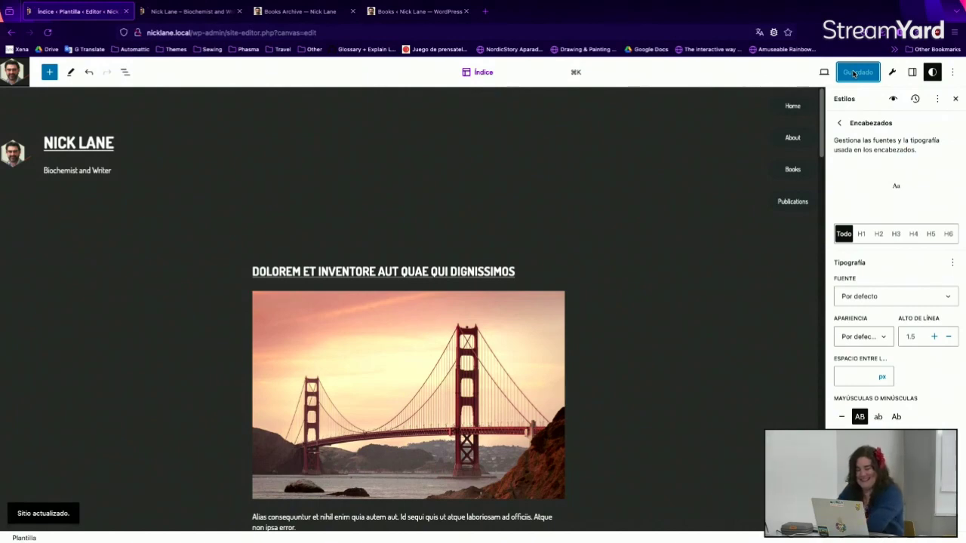
View the home page of the existing nick-lane.net site as a design reference, and return to the template
left_click(695, 329)
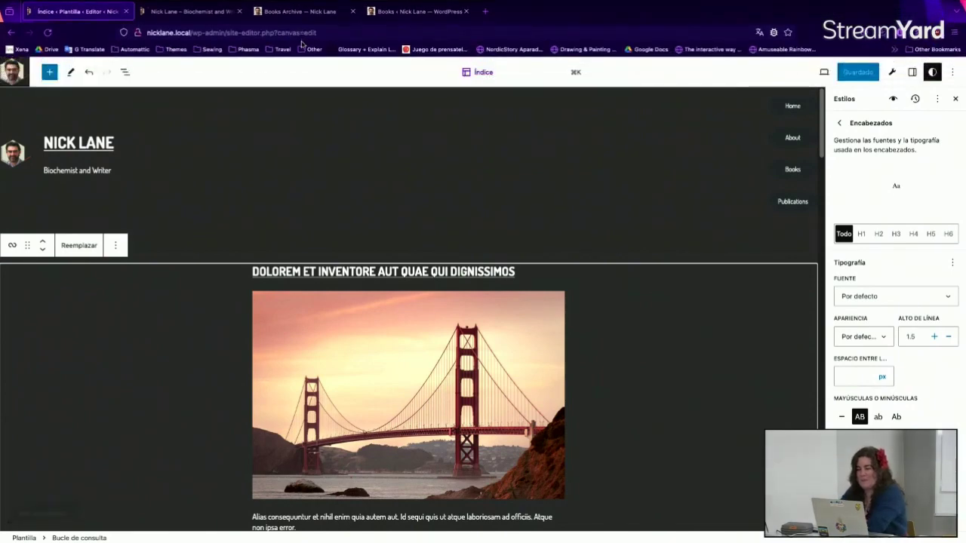
left_click(311, 11)
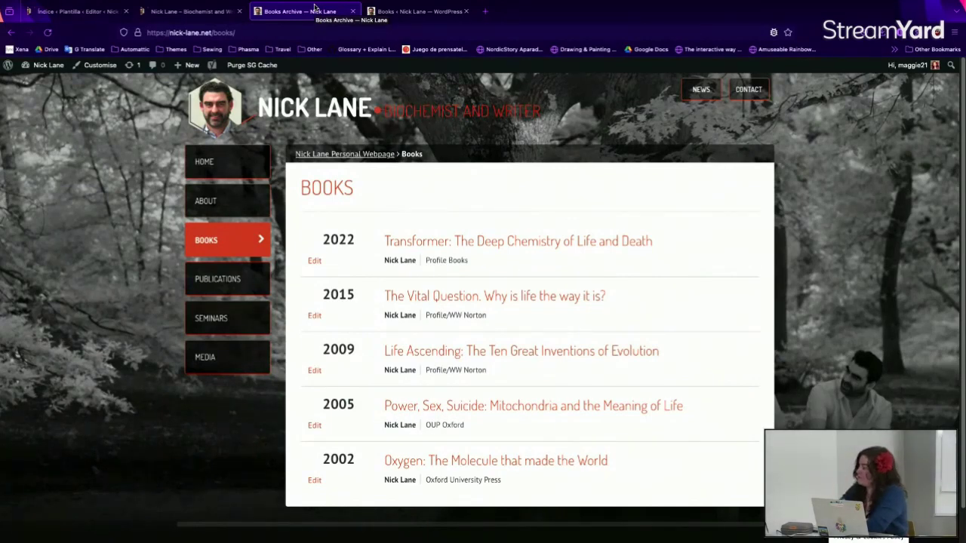
left_click(281, 110)
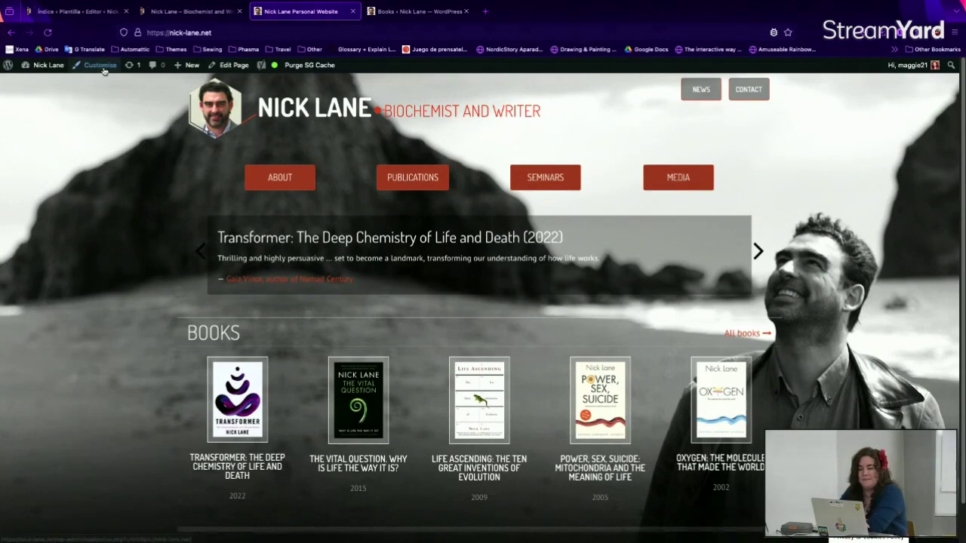
left_click(86, 14)
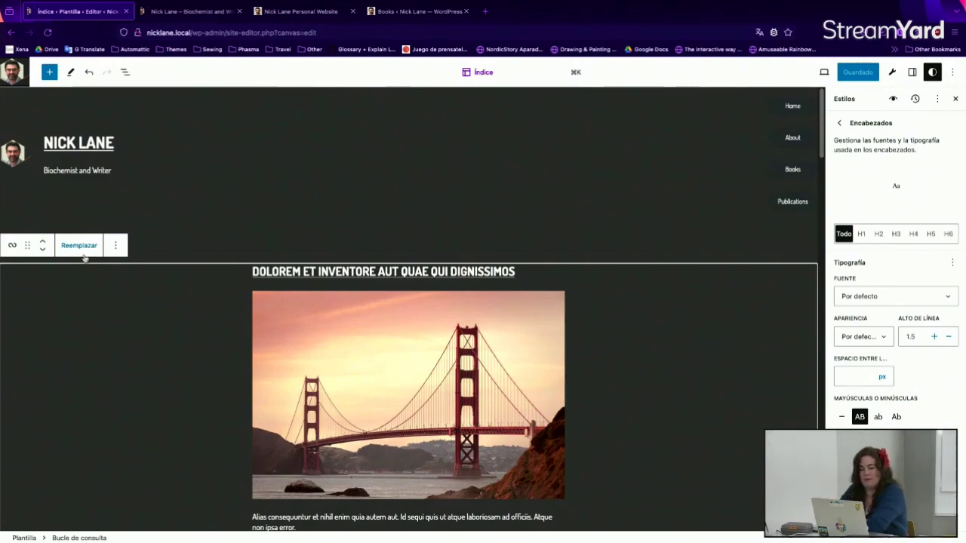
Replace the query loop's layout in the Índice template with the Pequeña imagen y título pattern
scroll(101, 335, "down", 8)
scroll(101, 334, "down", 2)
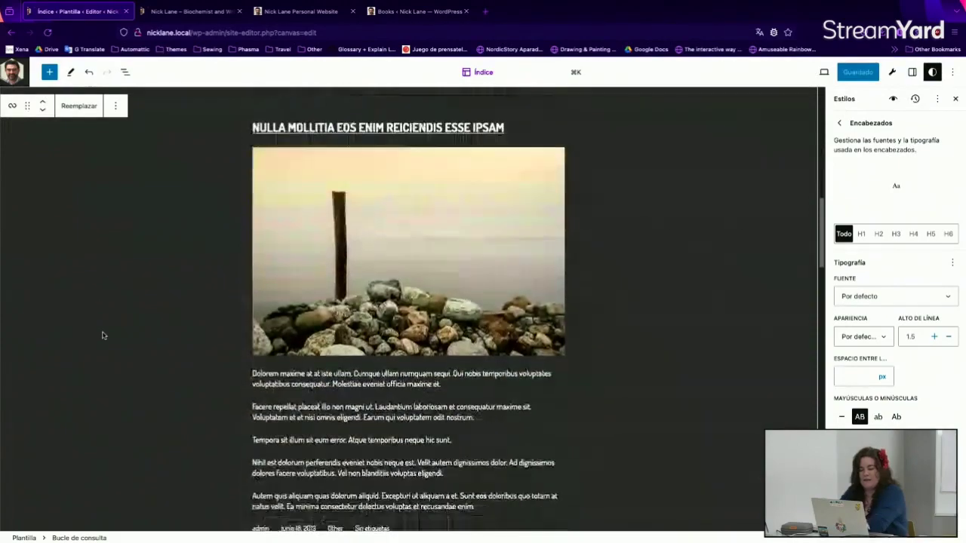
scroll(101, 335, "up", 10)
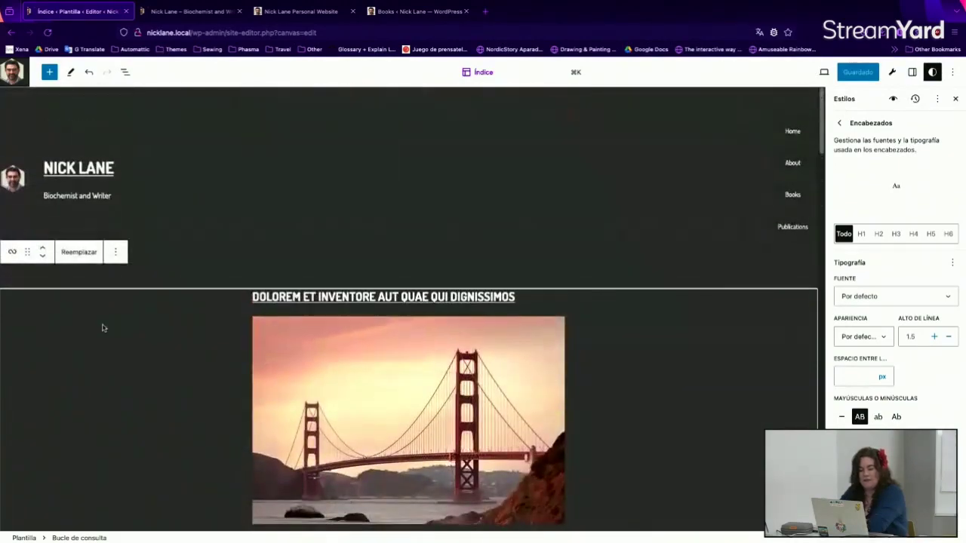
scroll(104, 327, "down", 15)
scroll(103, 327, "up", 15)
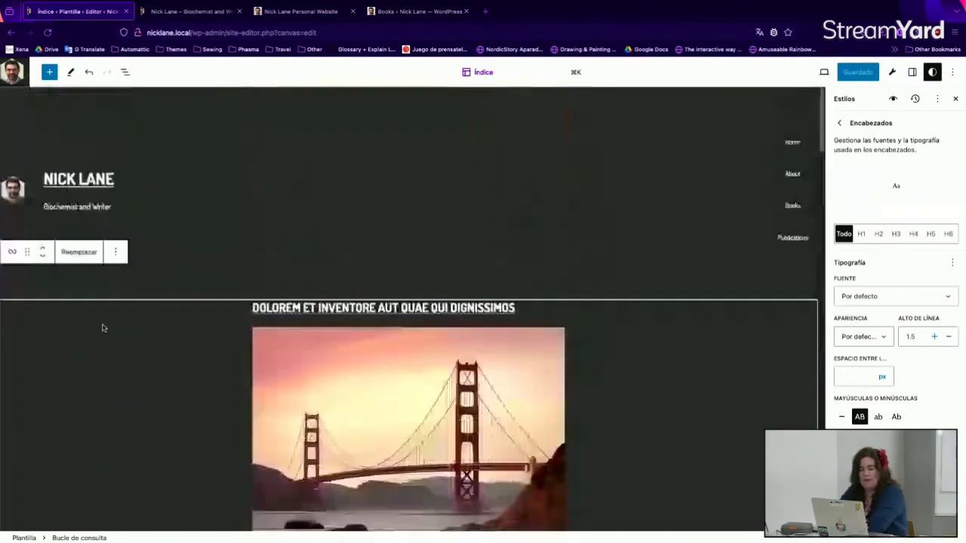
left_click(79, 255)
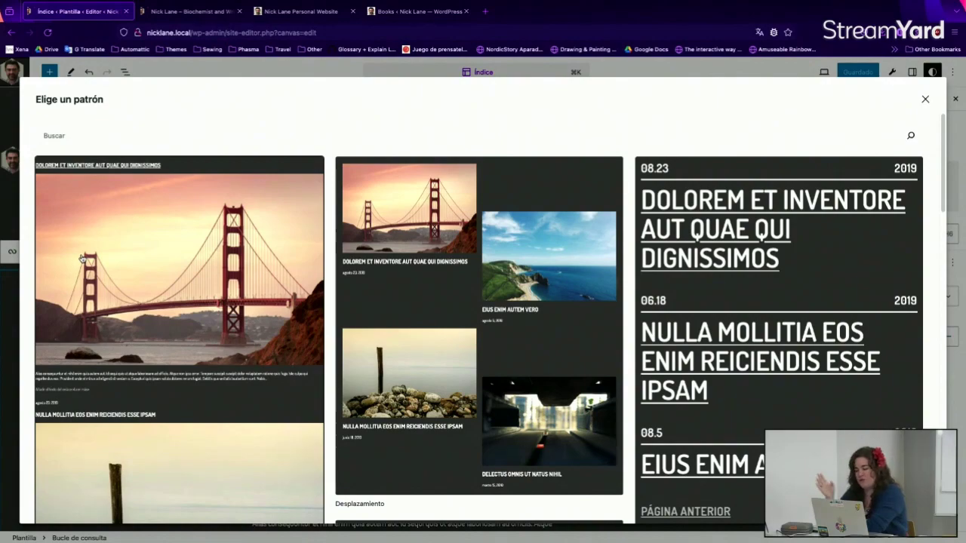
scroll(82, 259, "down", 10)
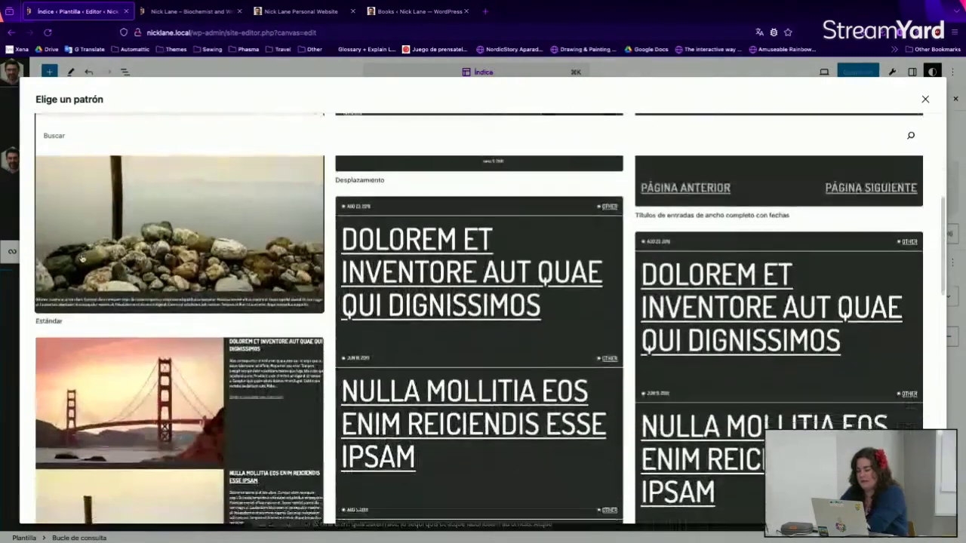
scroll(82, 259, "down", 10)
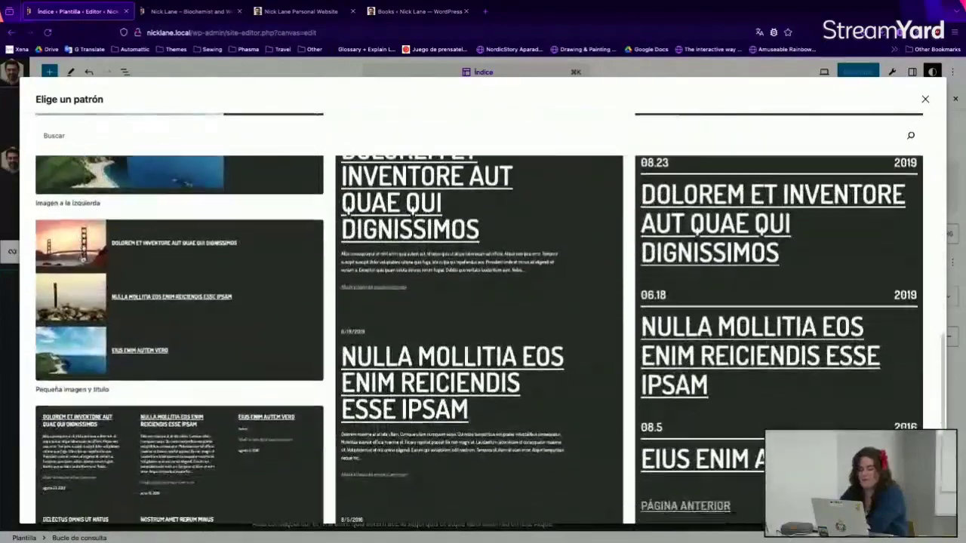
scroll(81, 258, "down", 10)
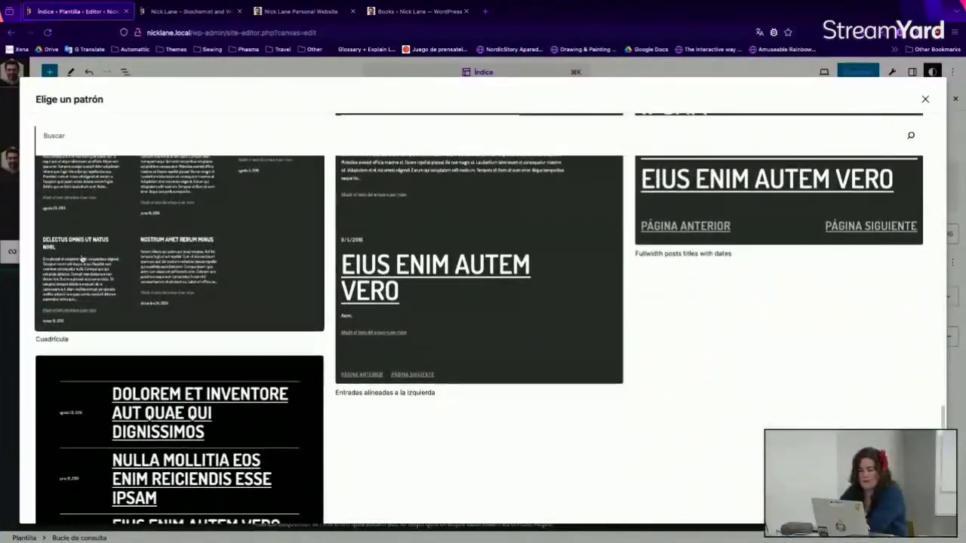
scroll(81, 259, "up", 5)
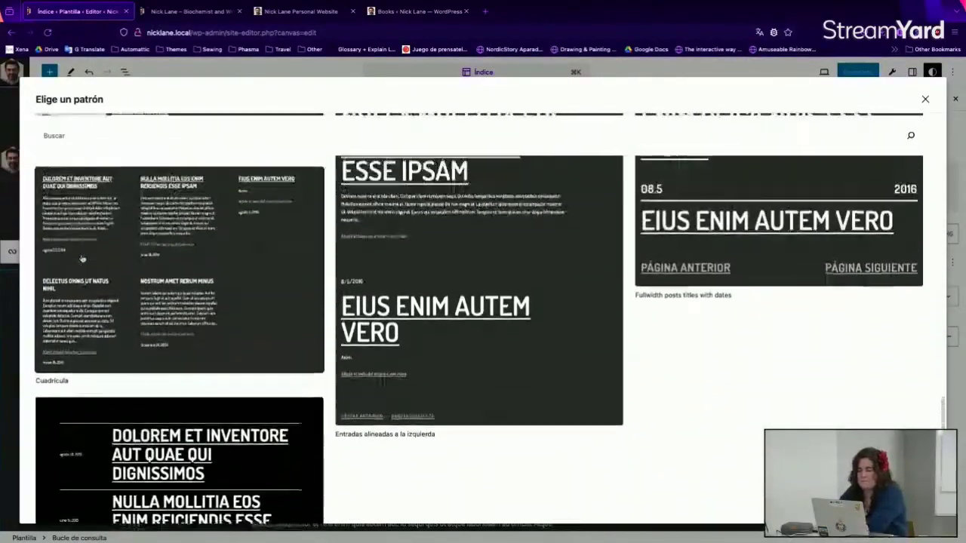
scroll(81, 259, "up", 10)
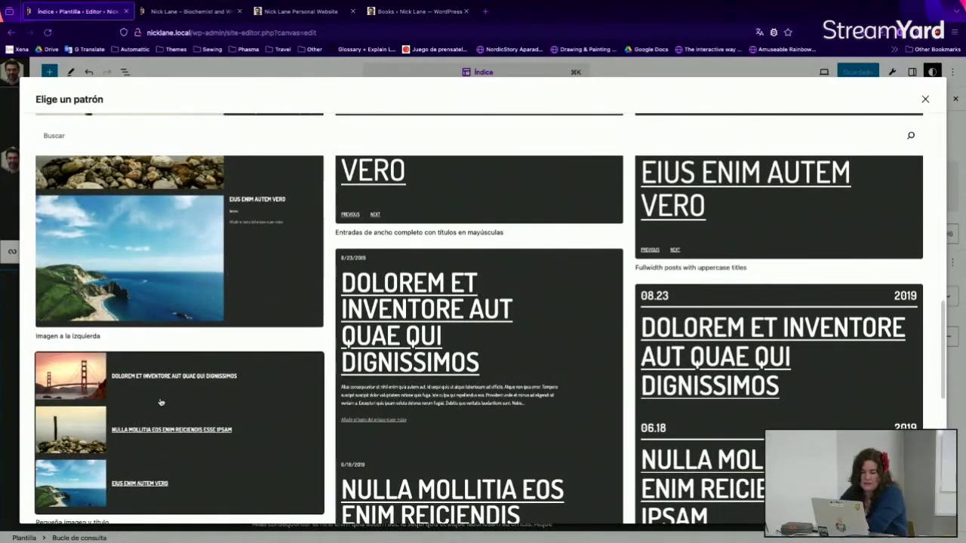
left_click(160, 402)
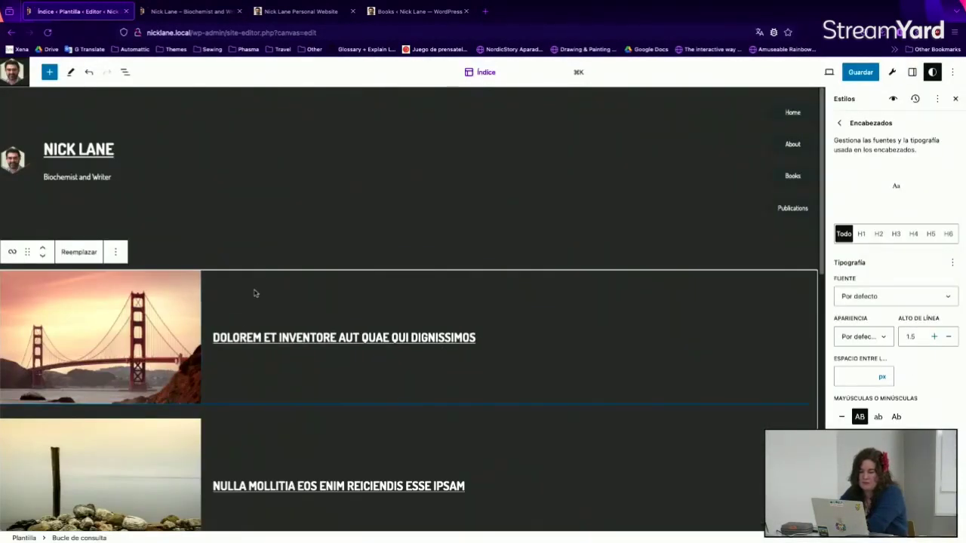
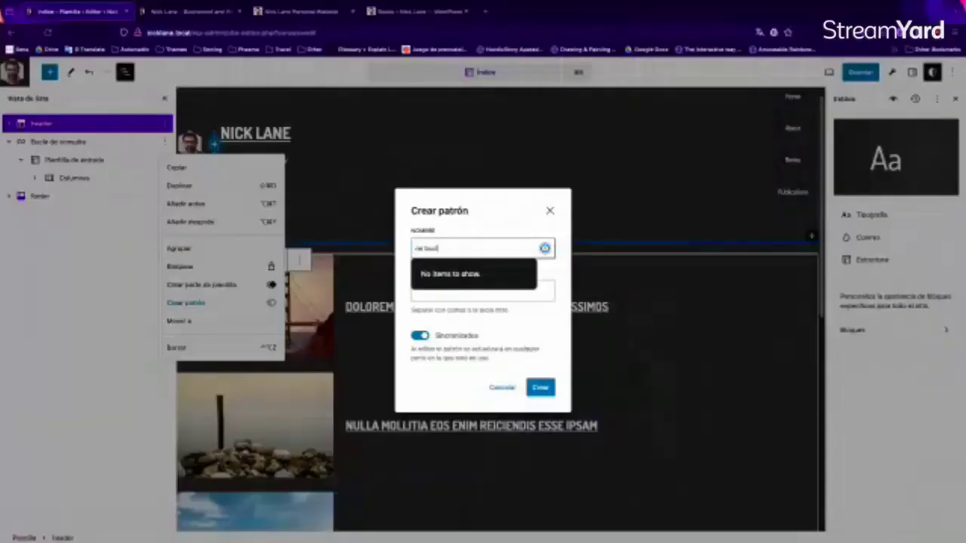
left_click(475, 296)
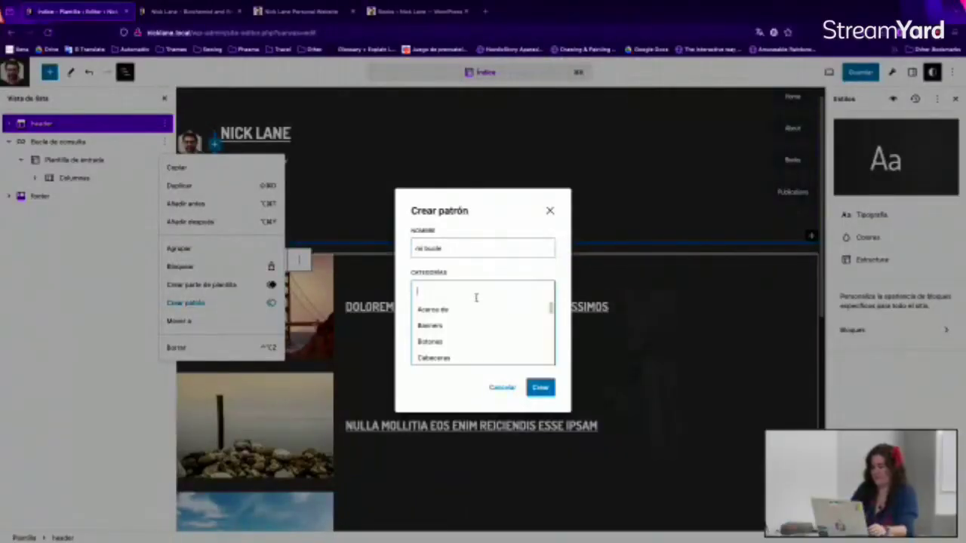
key("Down")
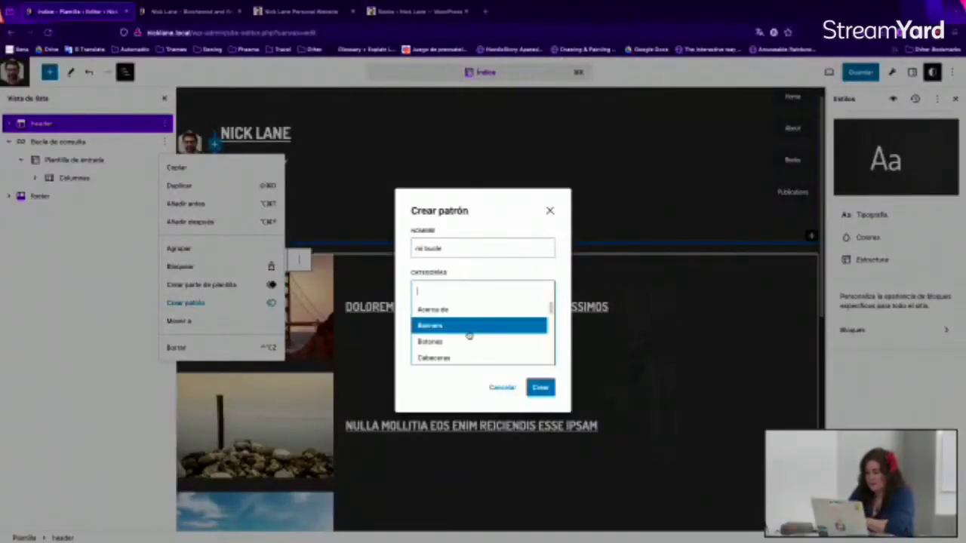
scroll(470, 334, "down", 3)
scroll(467, 335, "down", 1)
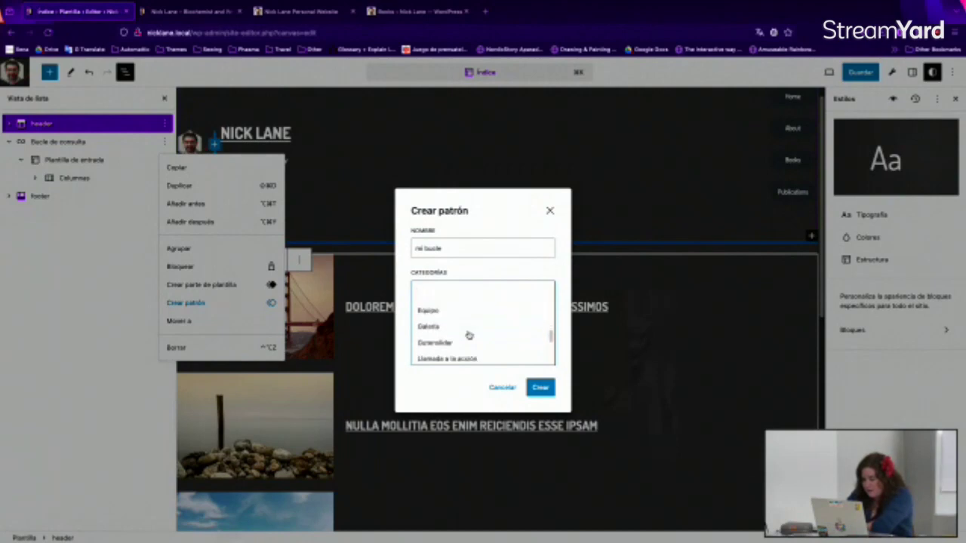
scroll(468, 334, "up", 1)
left_click(465, 317)
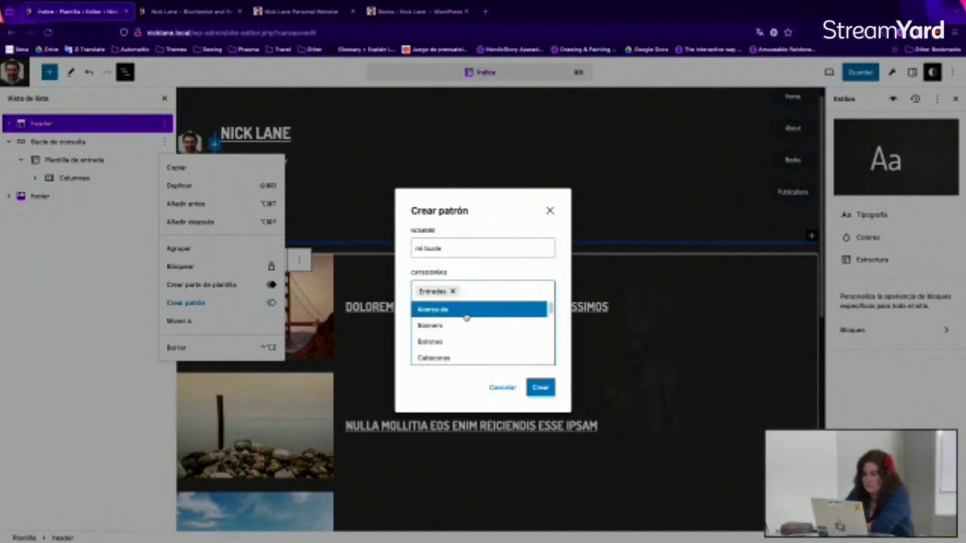
left_click(392, 320)
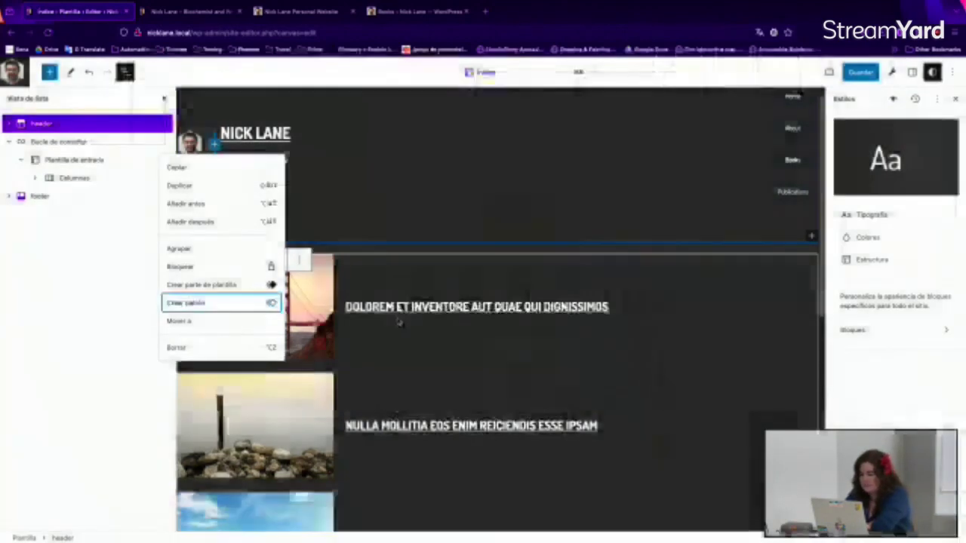
Create a synchronized pattern named "mi bucle" from the query loop block, in the Entradas category
left_click(265, 309)
left_click(484, 245)
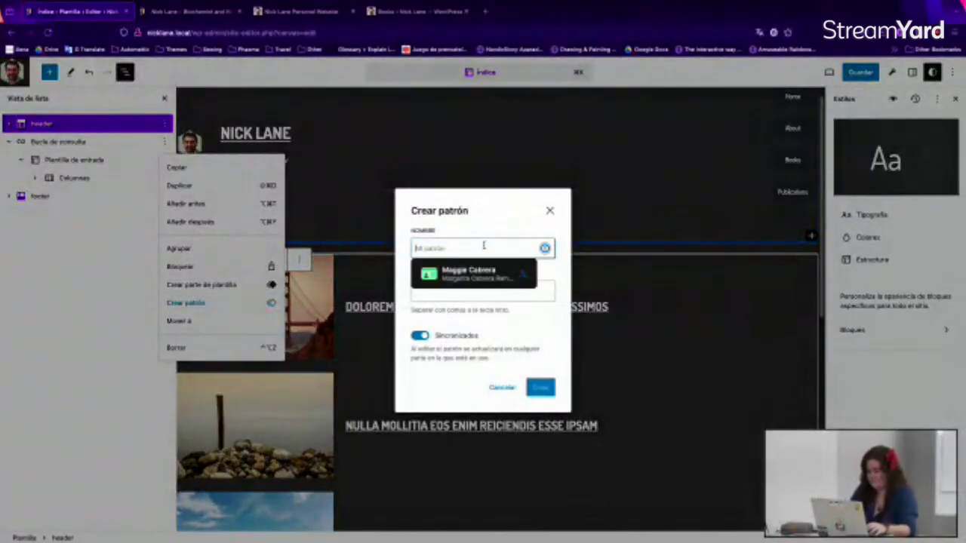
type("nick l")
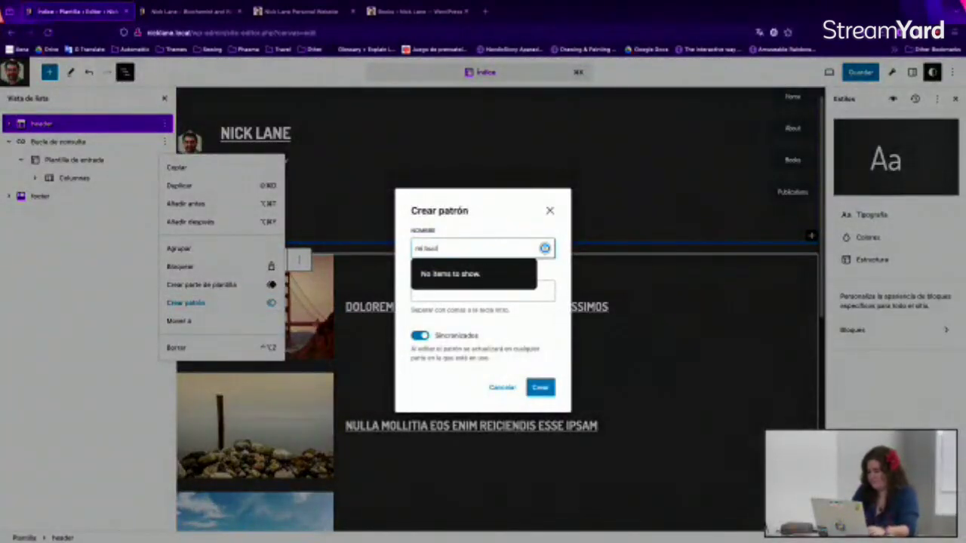
left_click(498, 291)
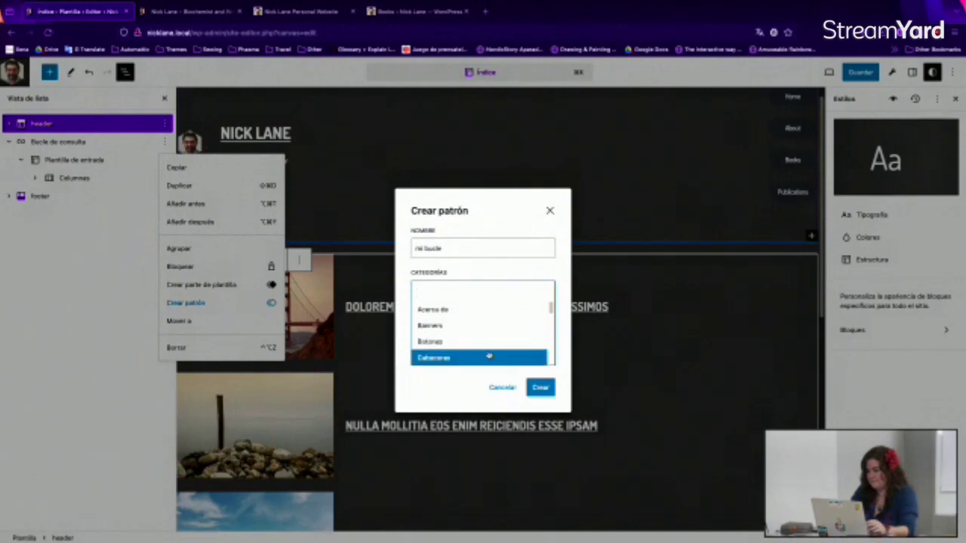
scroll(488, 356, "down", 1)
scroll(488, 355, "down", 3)
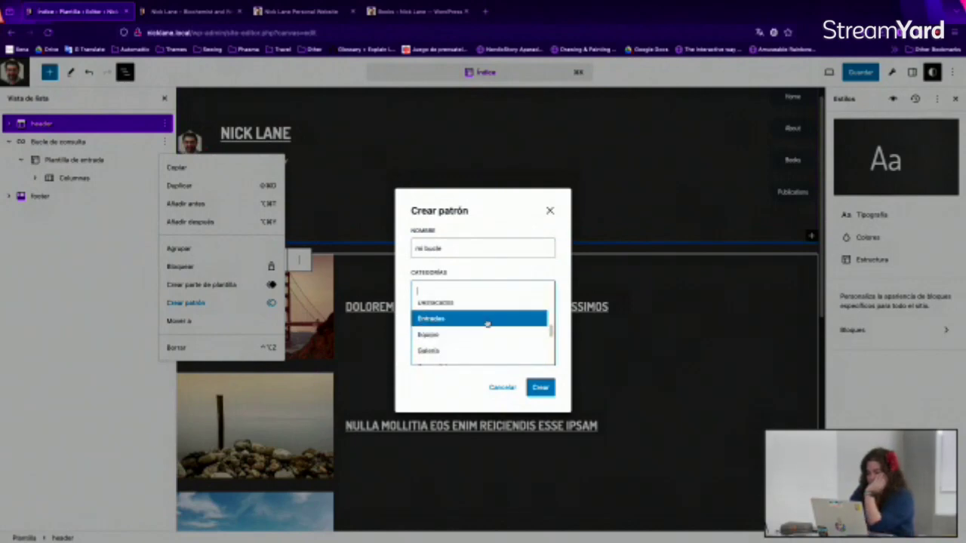
left_click(487, 322)
left_click(468, 379)
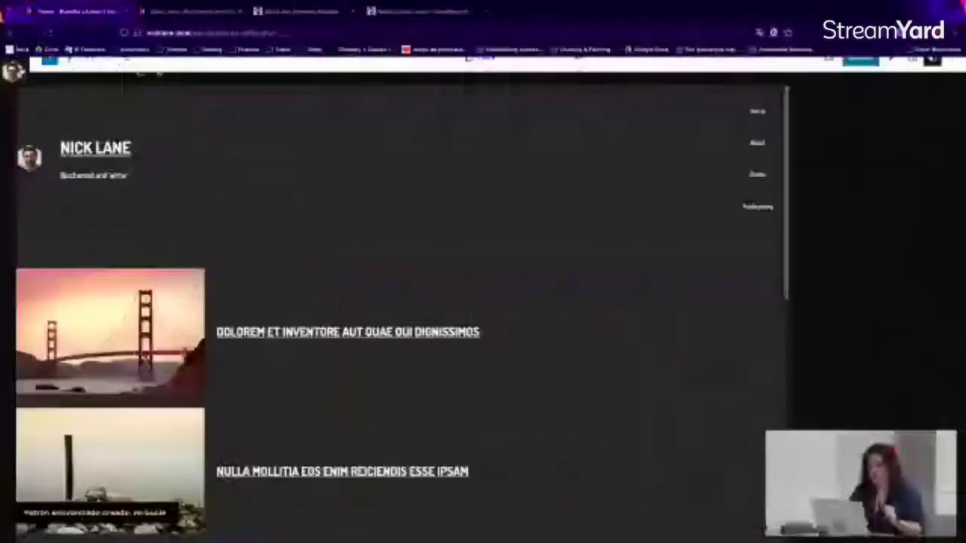
Examine the mi bucle pattern and the site's pattern categories, including Mis patrones, Entradas, Gutenslider and Todos los patrones
left_click(13, 70)
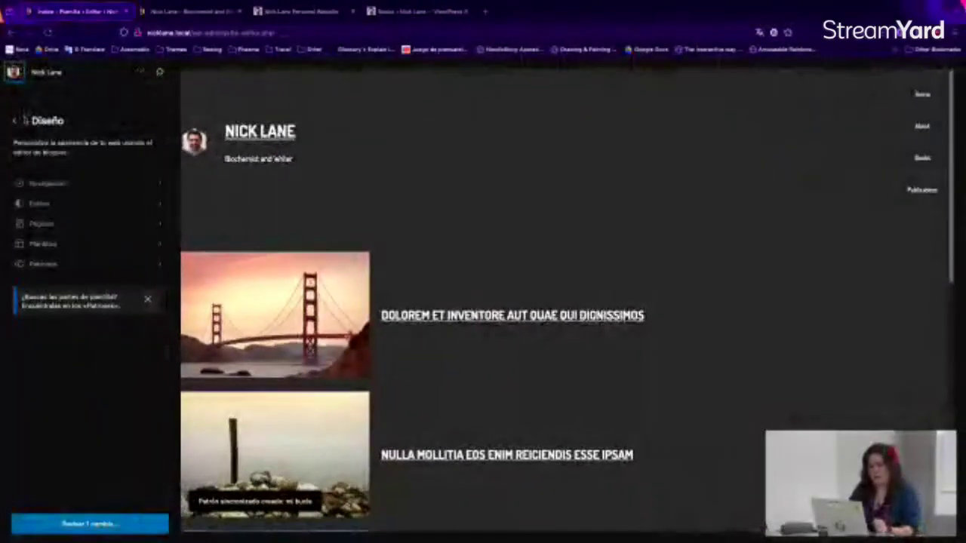
left_click(43, 263)
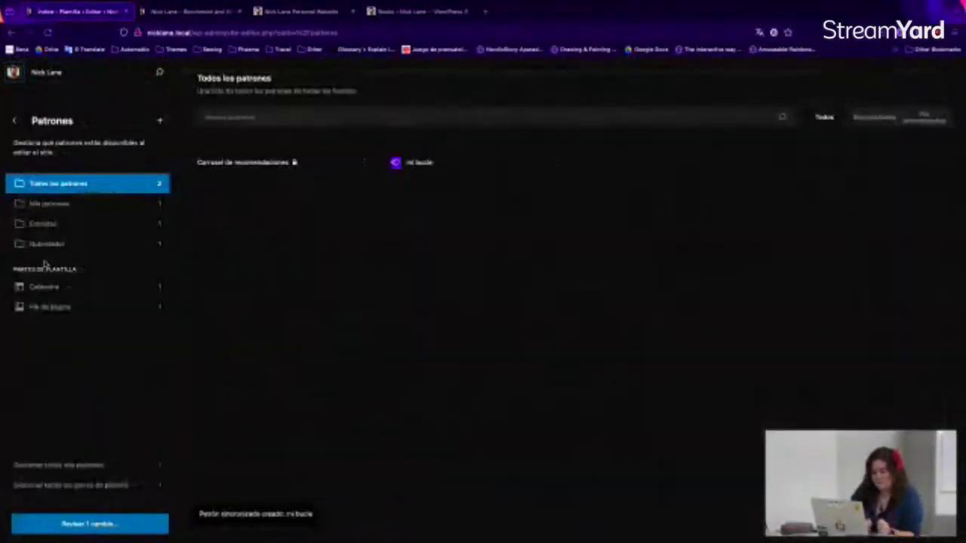
left_click(108, 208)
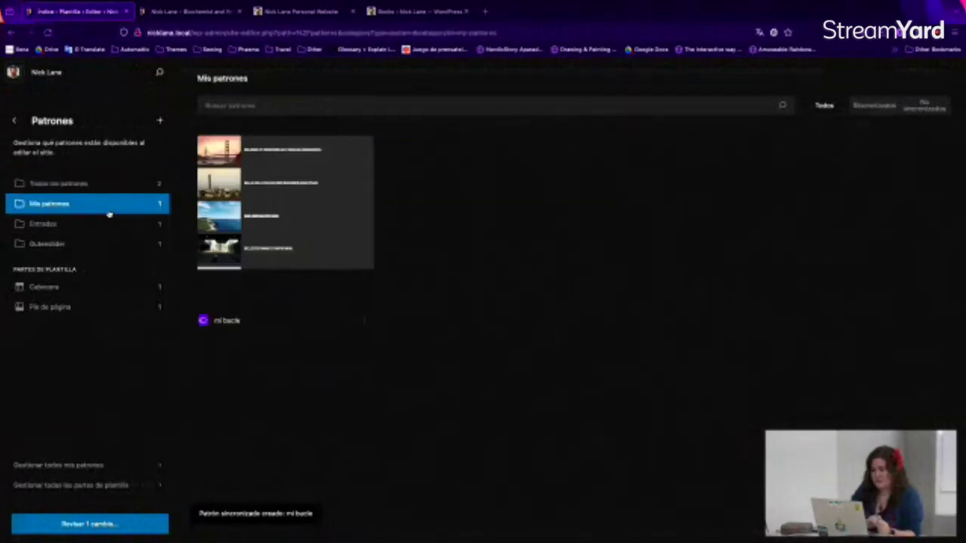
left_click(347, 259)
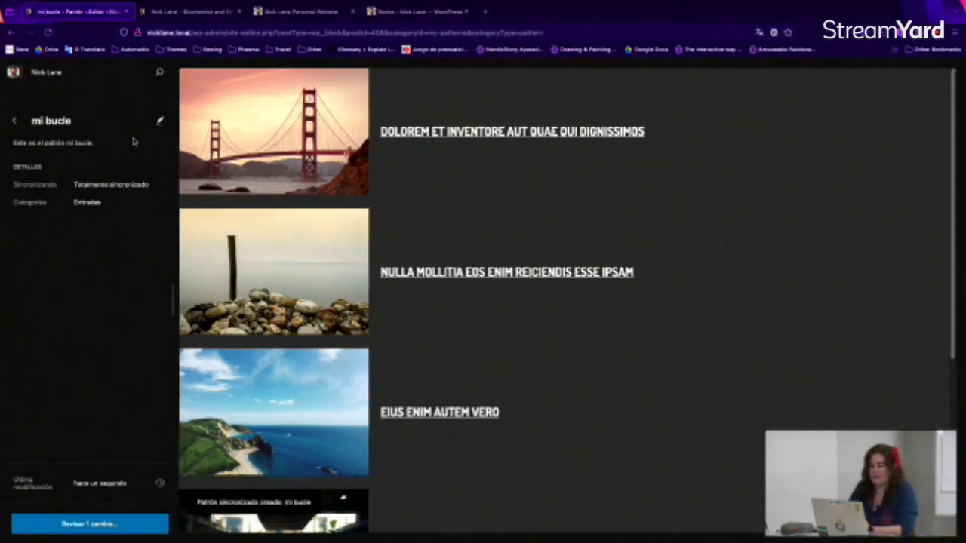
left_click(14, 121)
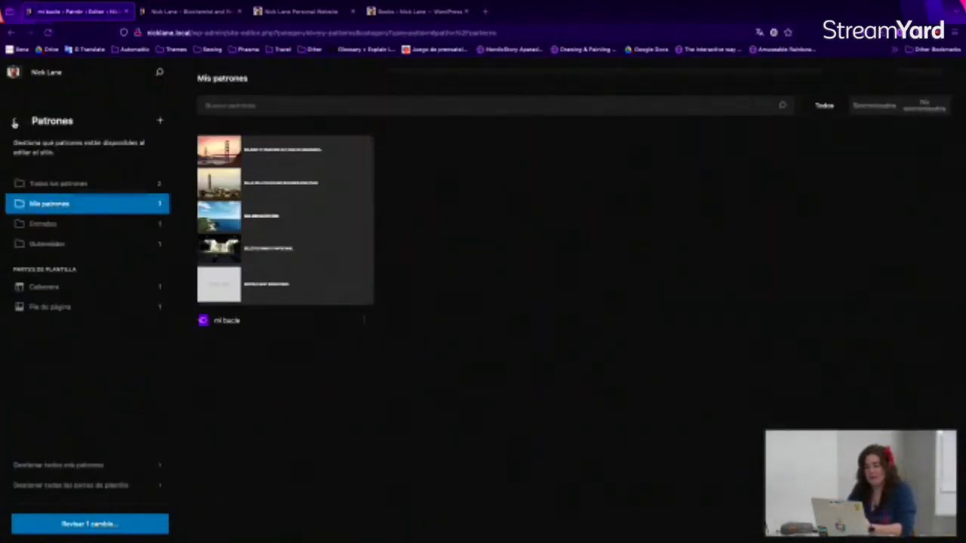
left_click(57, 222)
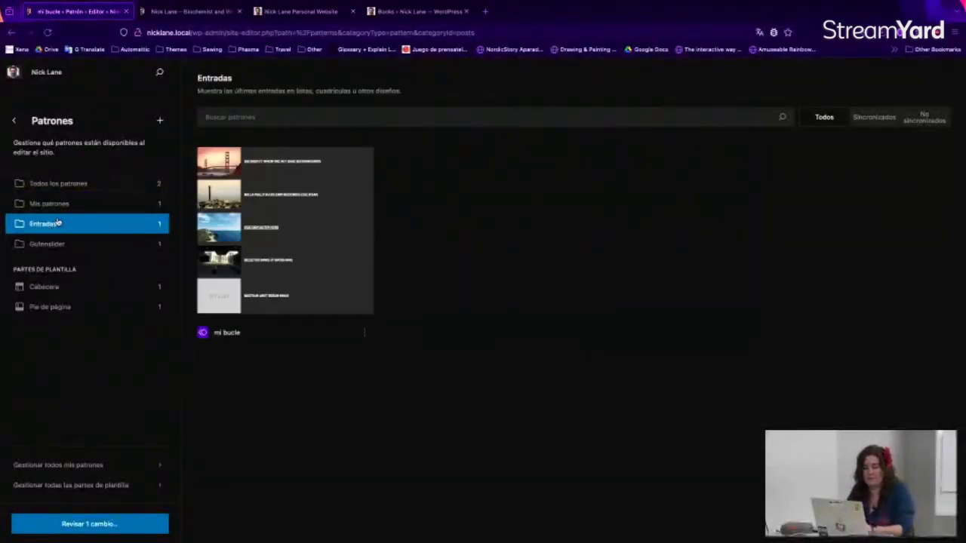
left_click(103, 253)
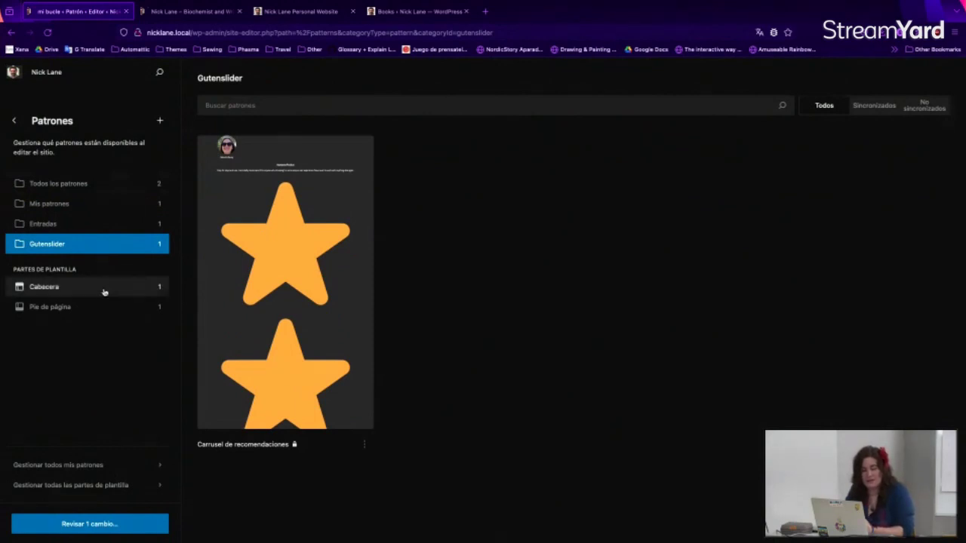
left_click(123, 187)
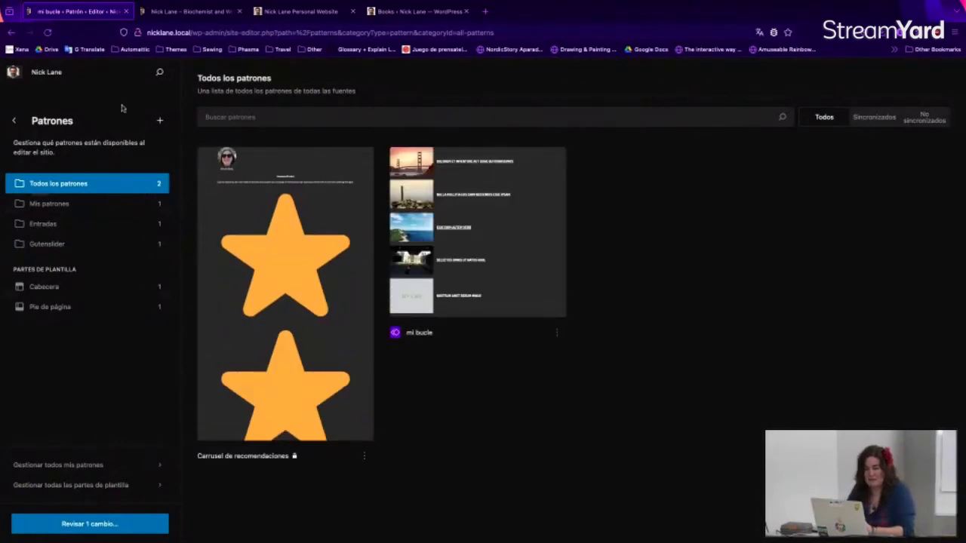
Leave the site editor without saving, go to the installed themes, and open the site editor's pattern library with the other theme active
left_click(9, 72)
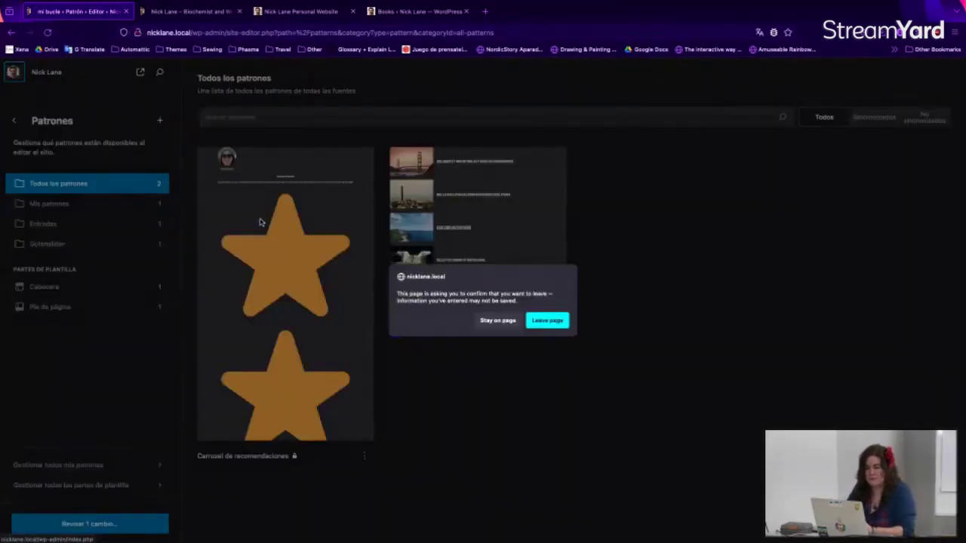
left_click(547, 320)
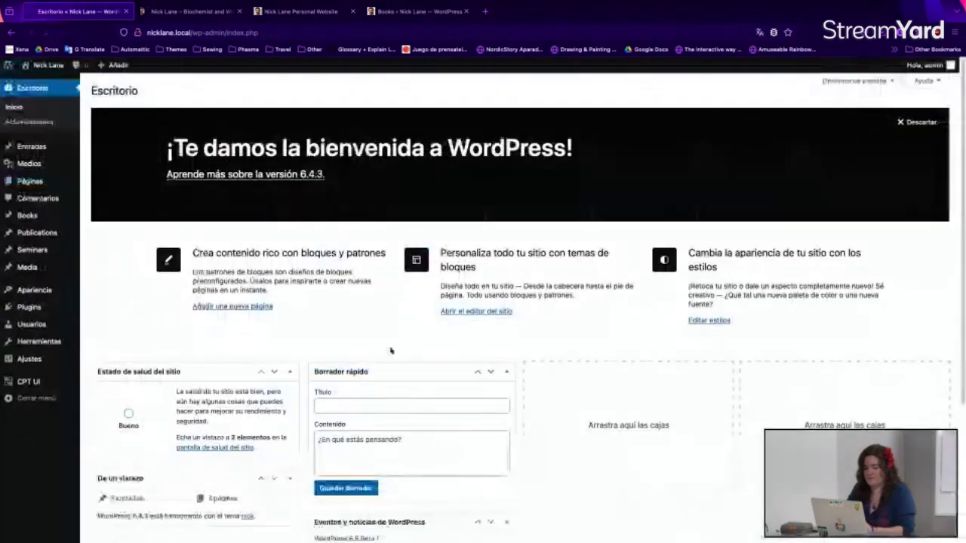
mouse_move(32, 288)
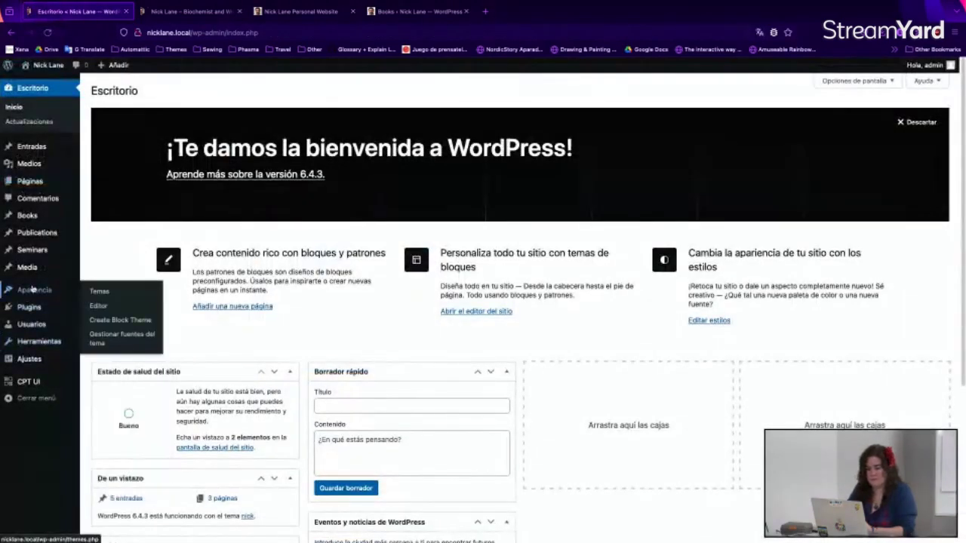
left_click(109, 294)
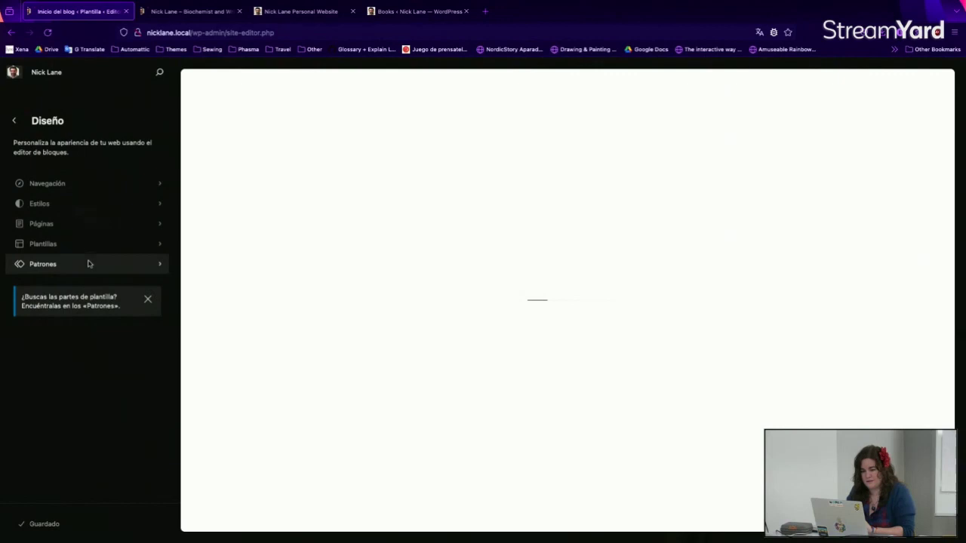
left_click(89, 262)
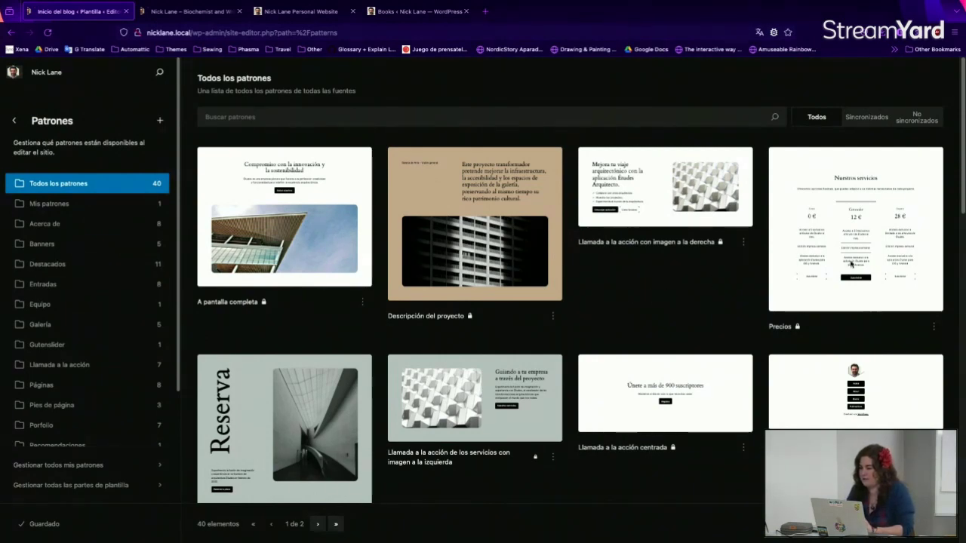
Duplicate the theme's locked Precios pattern
left_click(932, 327)
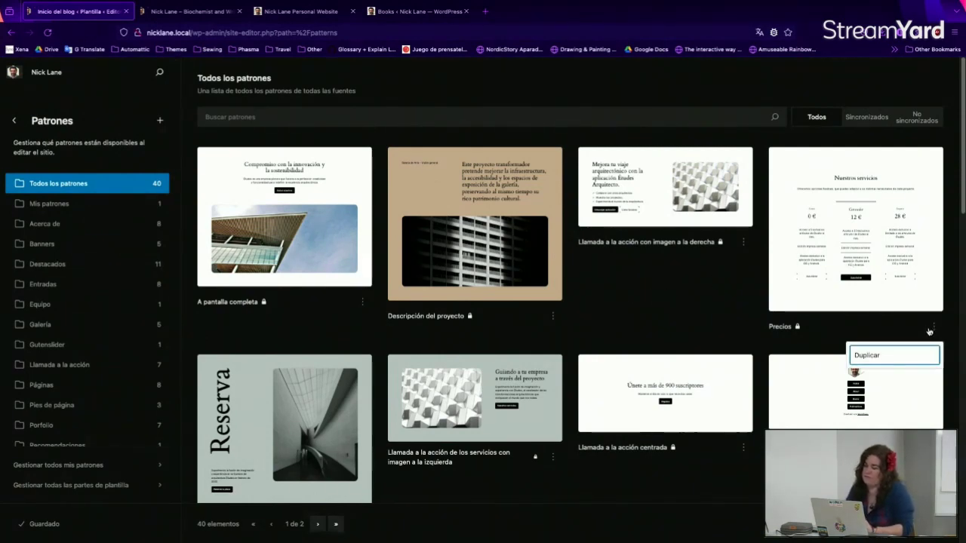
left_click(922, 270)
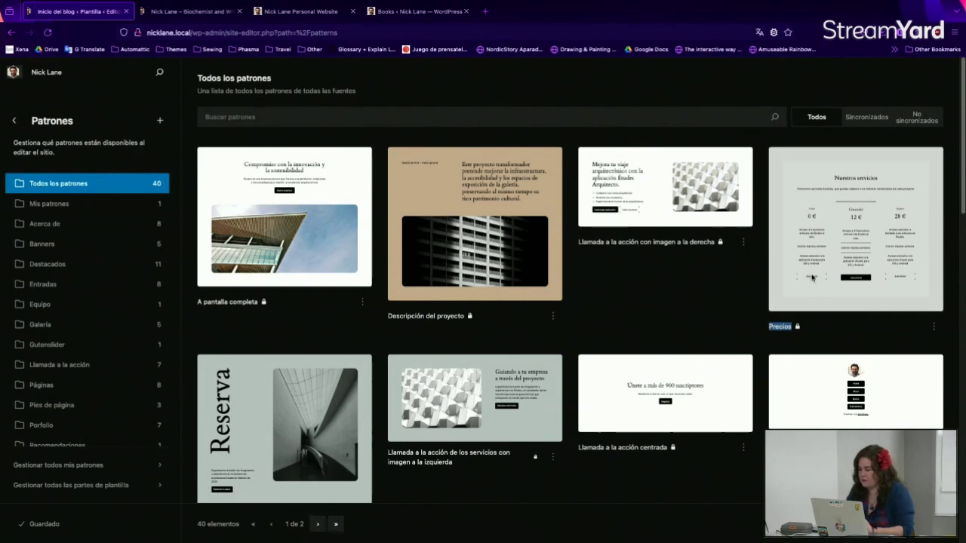
left_click(936, 330)
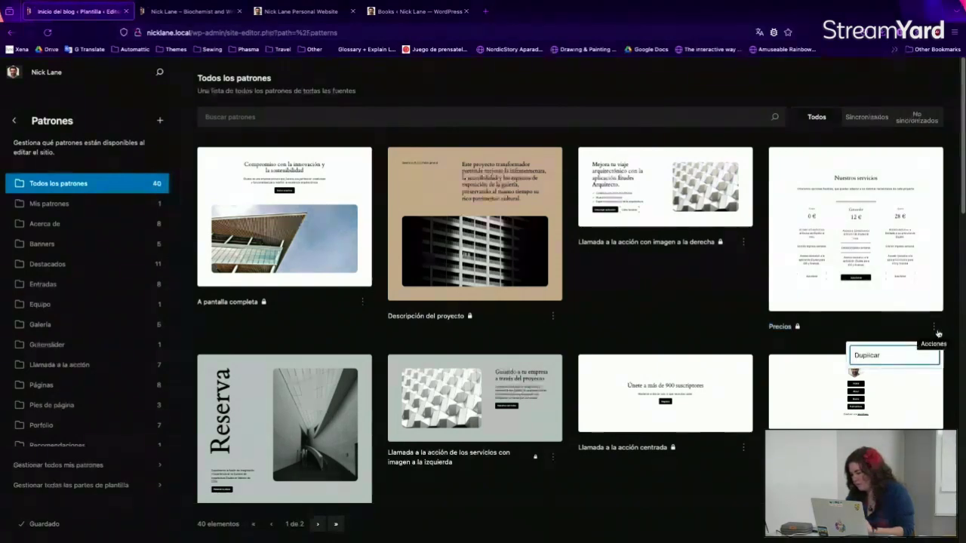
left_click(932, 326)
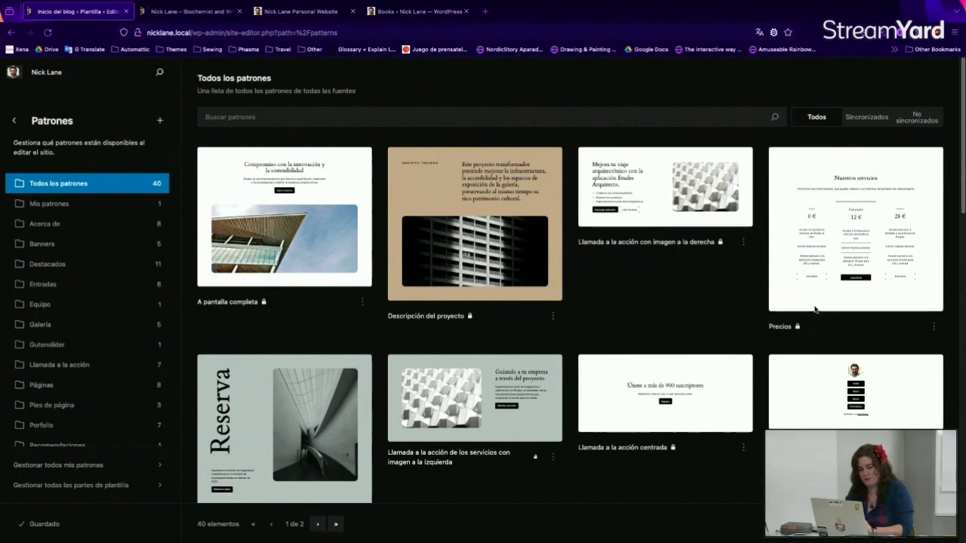
left_click(933, 327)
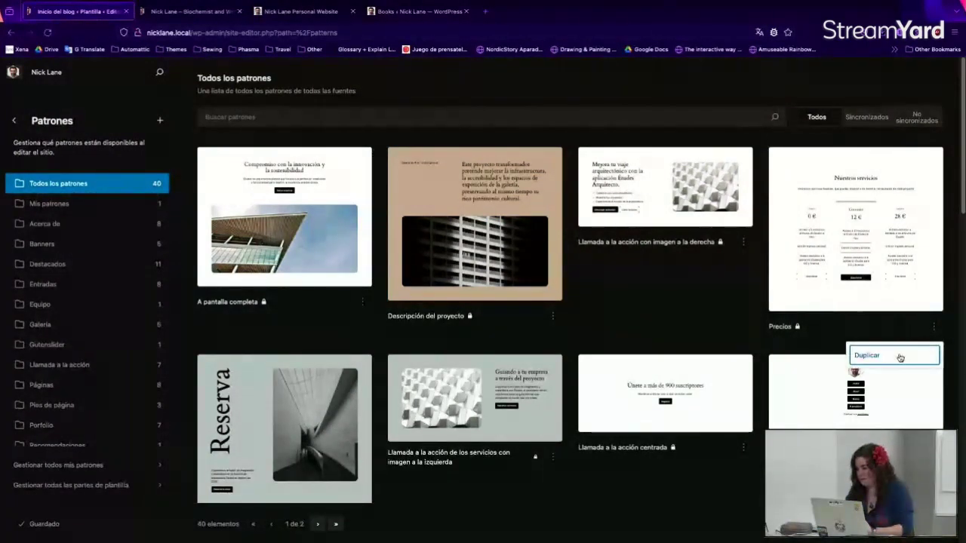
left_click(898, 356)
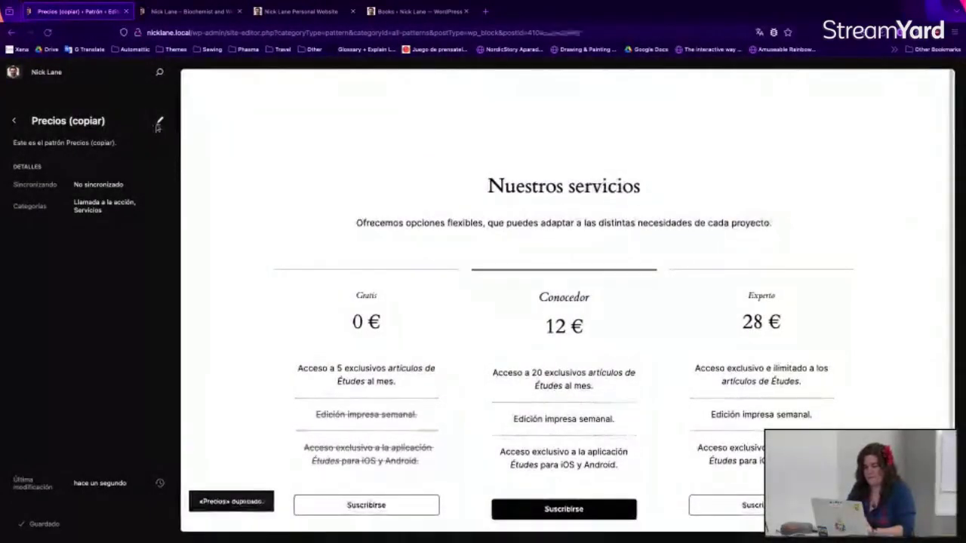
Open the duplicated Precios pattern for editing, copy its outer group block, and undo the last change
left_click(198, 154)
left_click(379, 194)
left_click(384, 140)
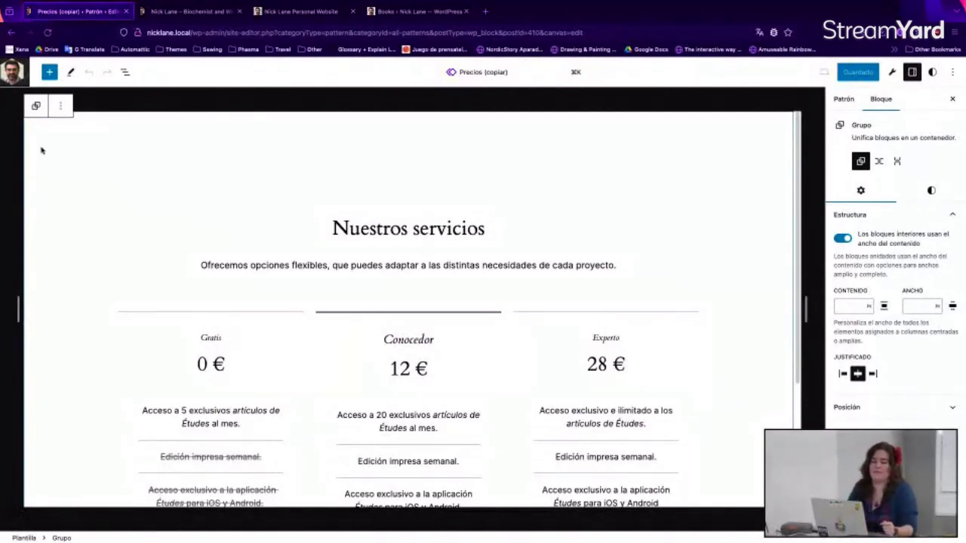
left_click(61, 107)
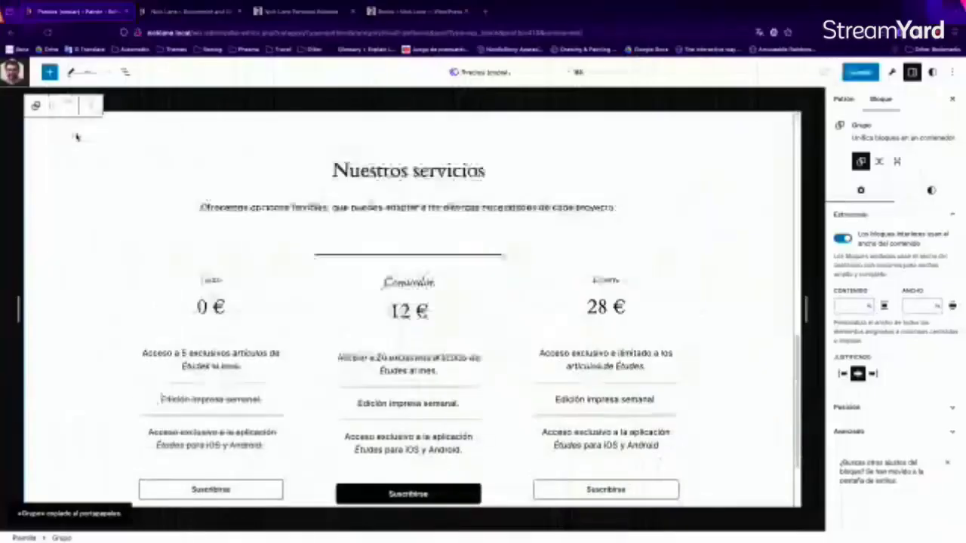
key("ctrl+z")
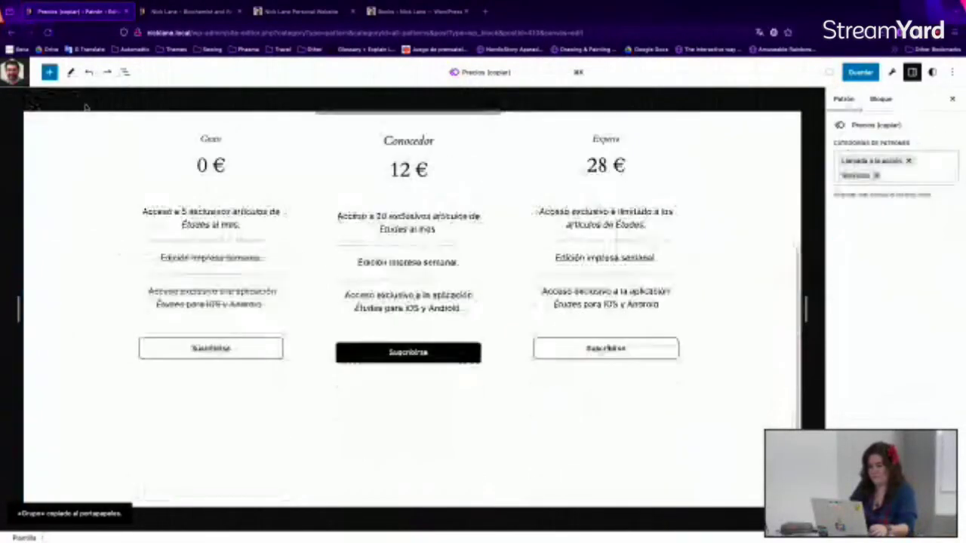
Copy the outer Tabla de precios group of the duplicated Precios pattern and leave the editor without saving
left_click(127, 72)
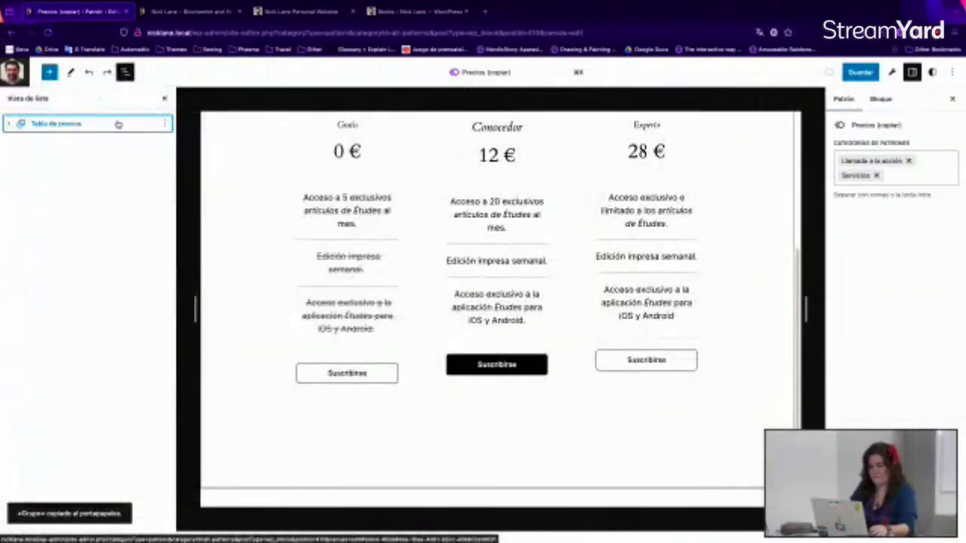
left_click(165, 124)
left_click(180, 150)
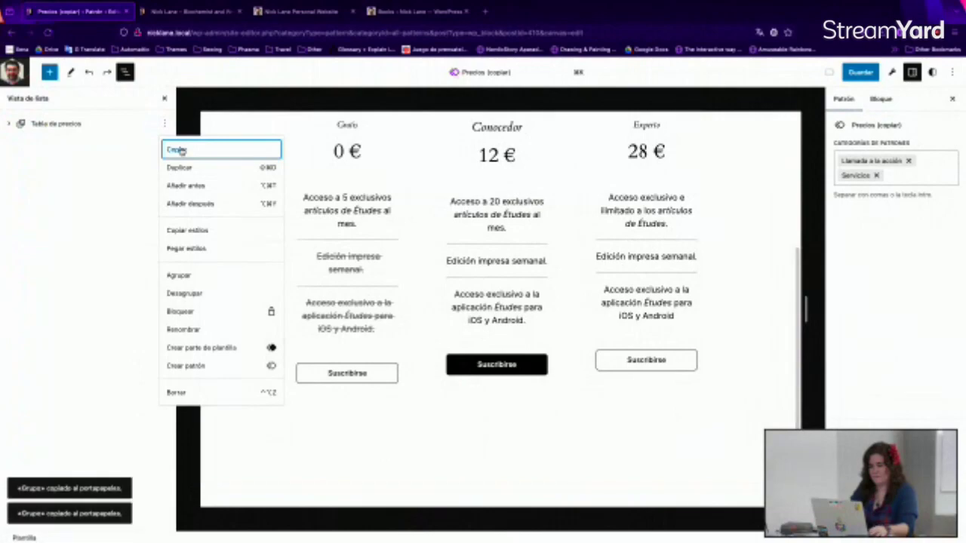
left_click(11, 33)
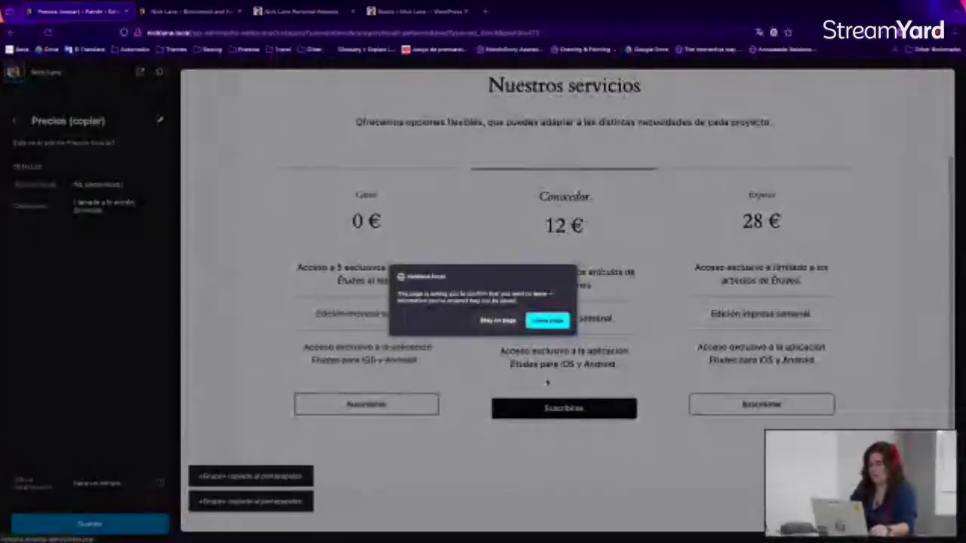
left_click(544, 320)
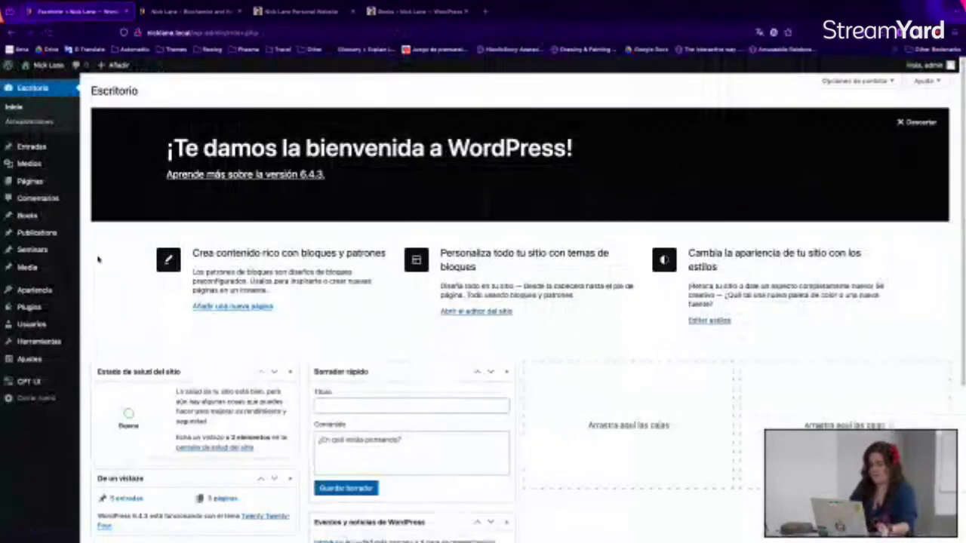
Activate the nick theme and open its Índice template for editing in the site editor
mouse_move(47, 301)
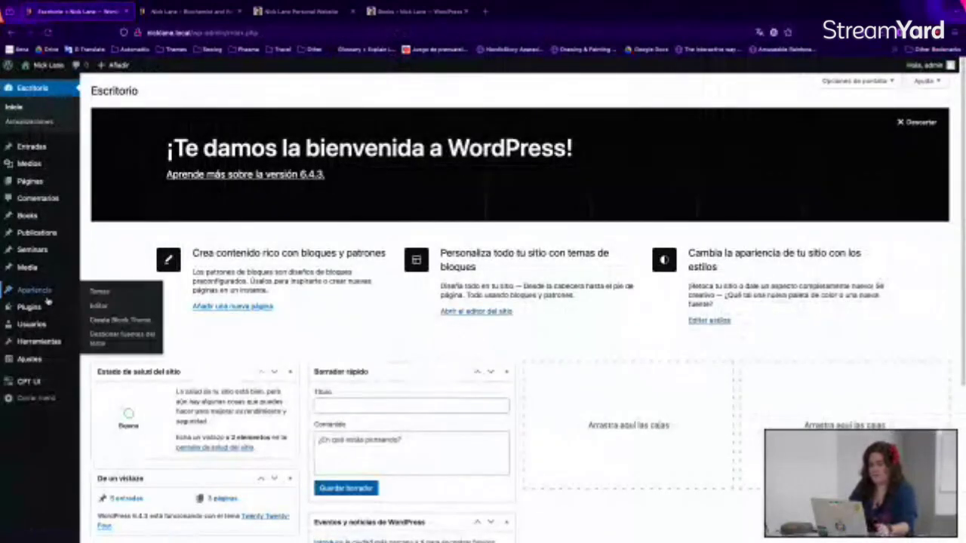
left_click(110, 295)
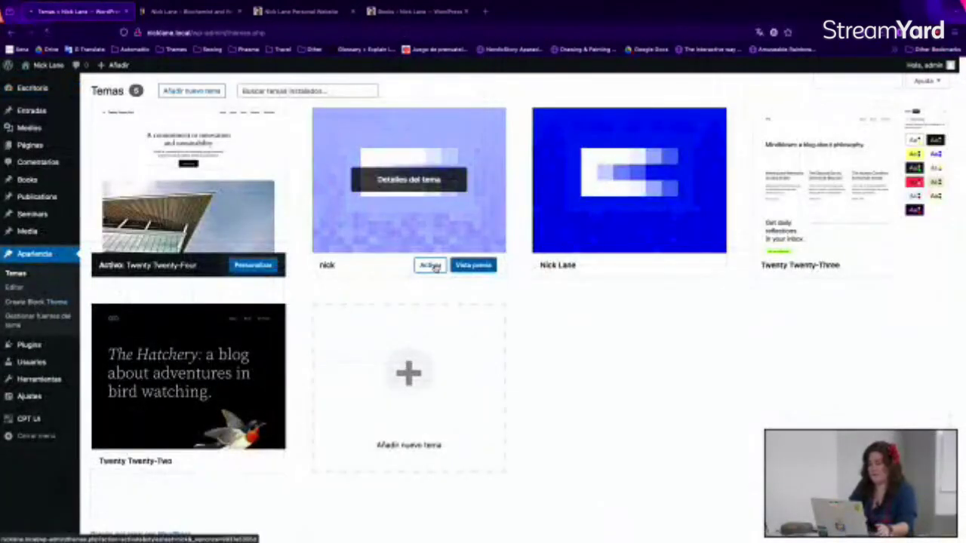
left_click(433, 267)
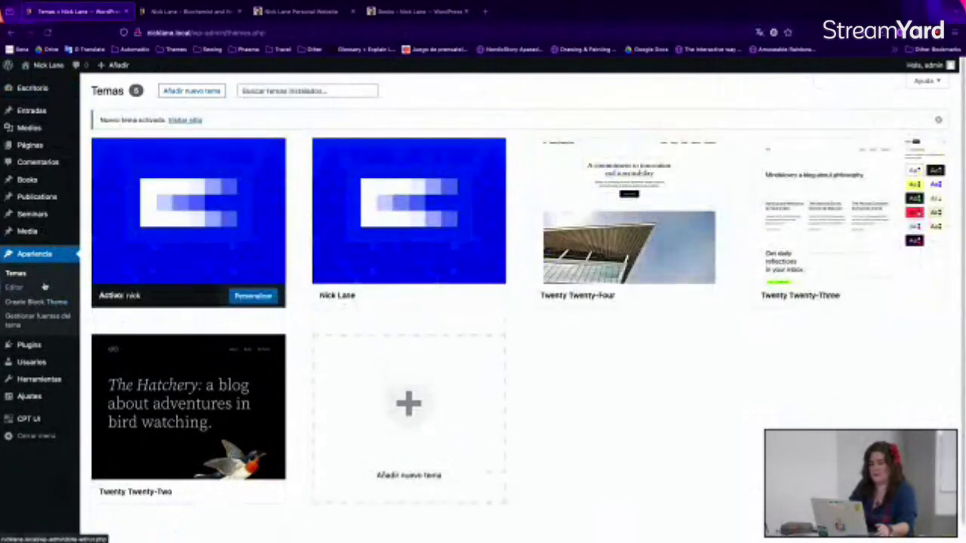
left_click(44, 286)
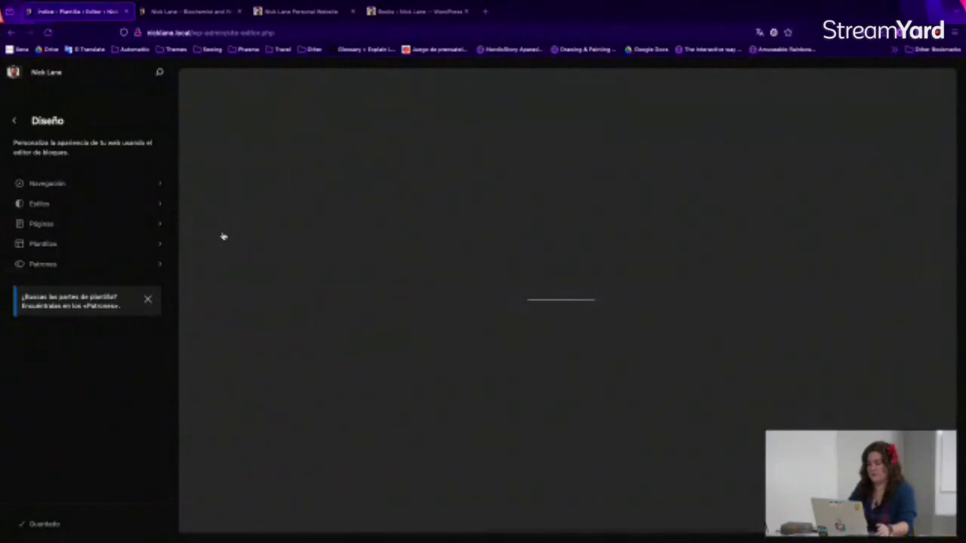
left_click(374, 215)
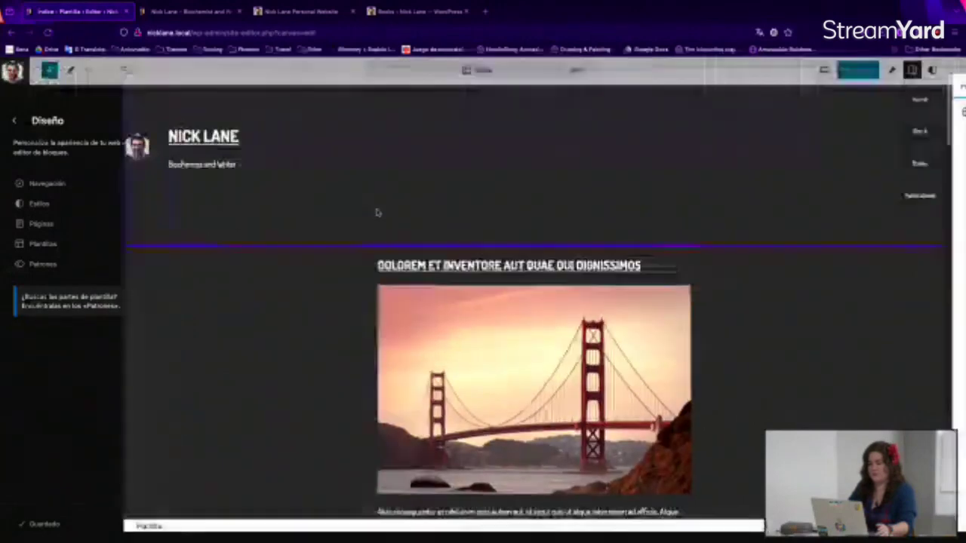
Add a block before the post title in the query loop and paste the copied pricing table into it
left_click(302, 278)
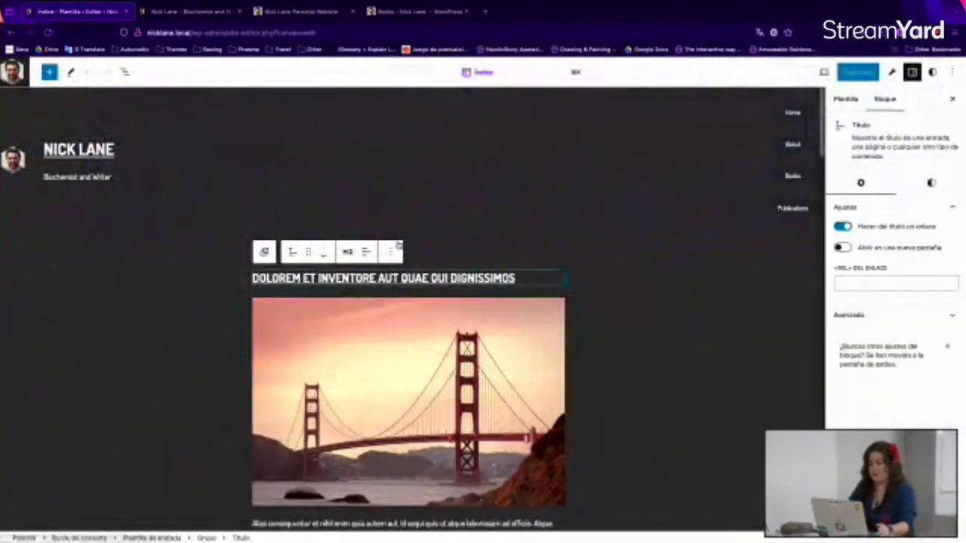
left_click(392, 251)
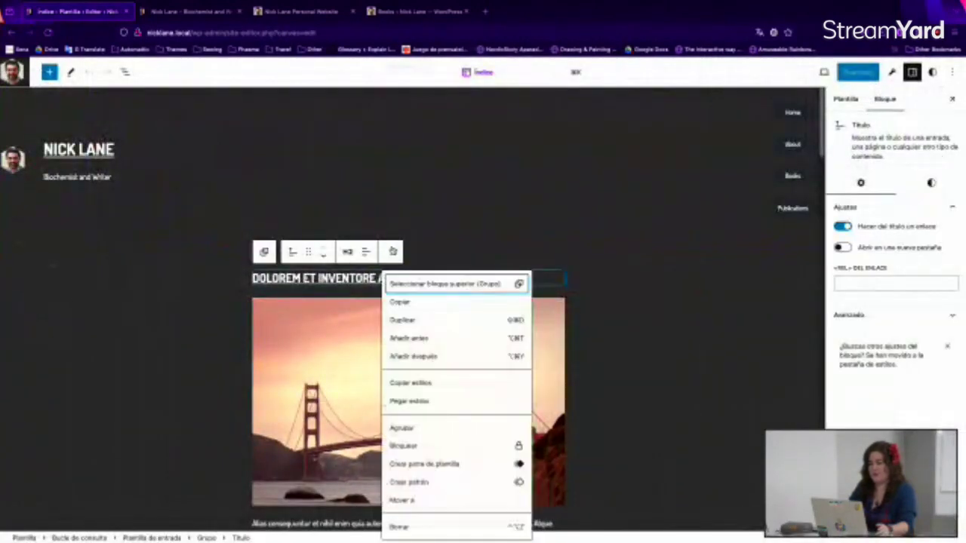
left_click(421, 346)
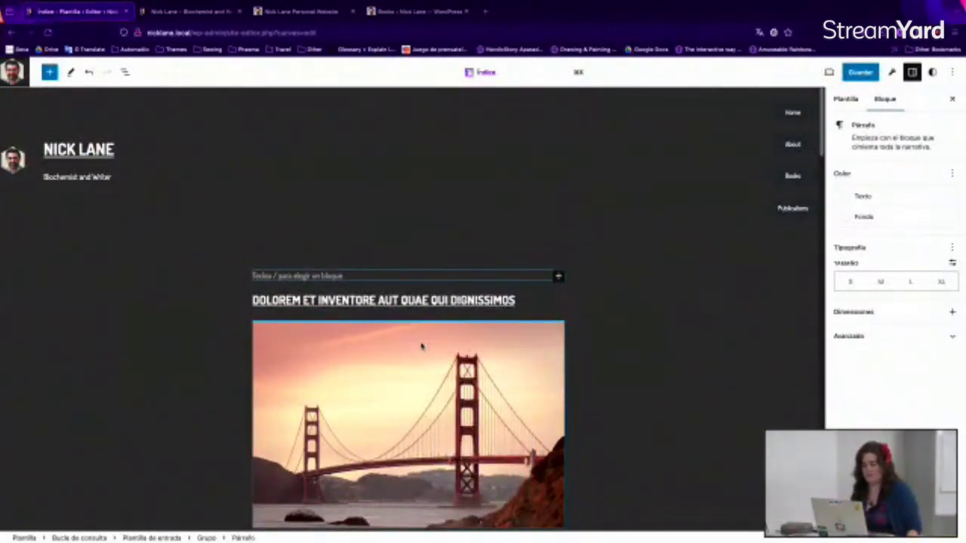
key("ctrl+v")
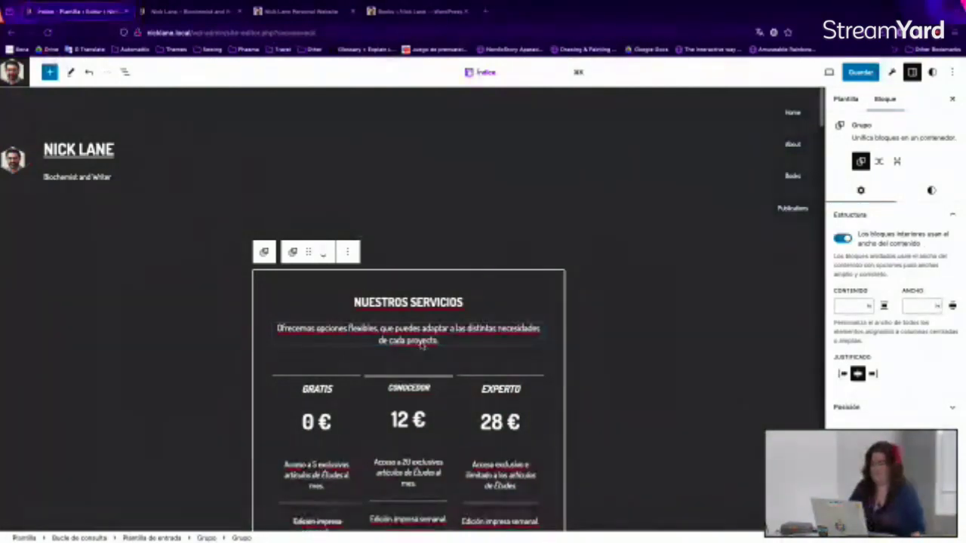
left_click(620, 352)
scroll(611, 354, "down", 1)
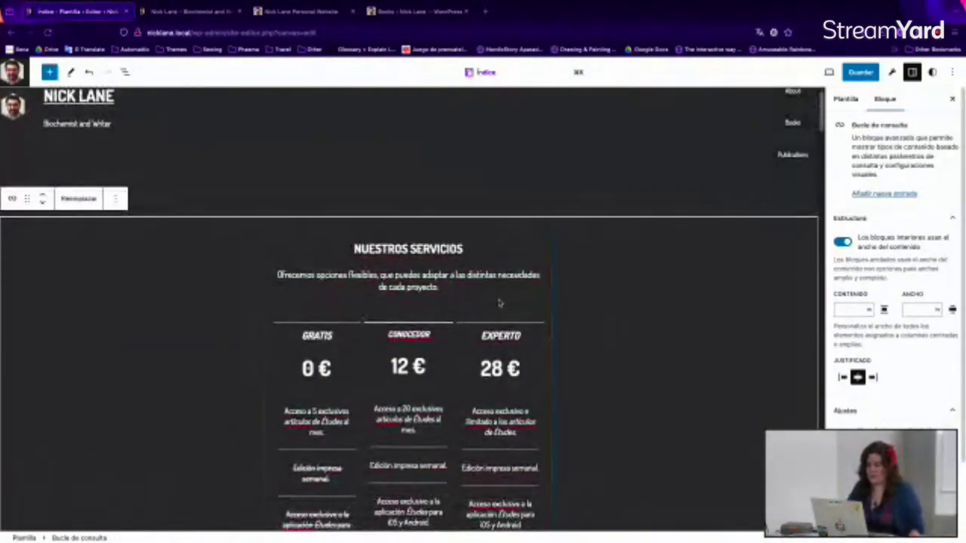
left_click(514, 274)
left_click(461, 249)
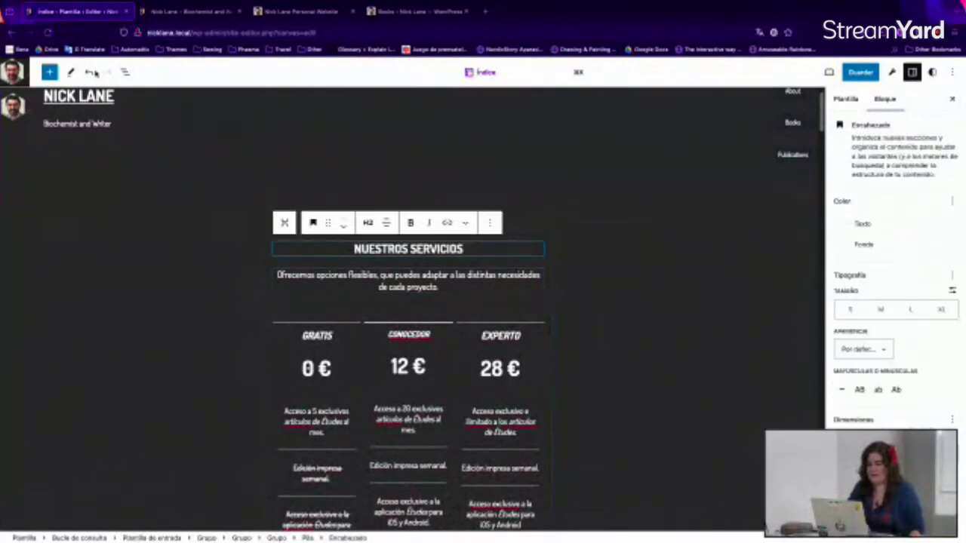
Move the Tabla de precios group out of the Bucle de consulta into the header, after its Espaciador
left_click(126, 73)
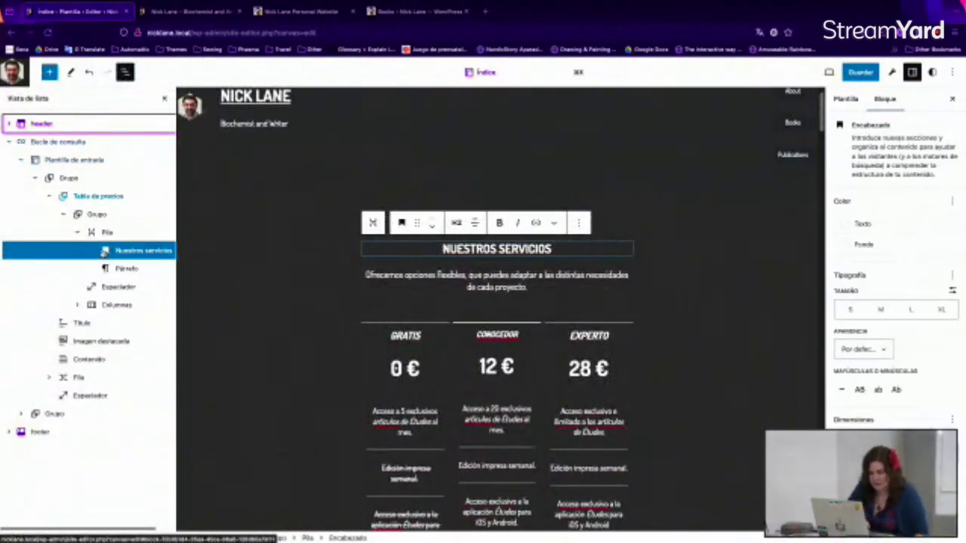
left_click(83, 143)
left_click(96, 163)
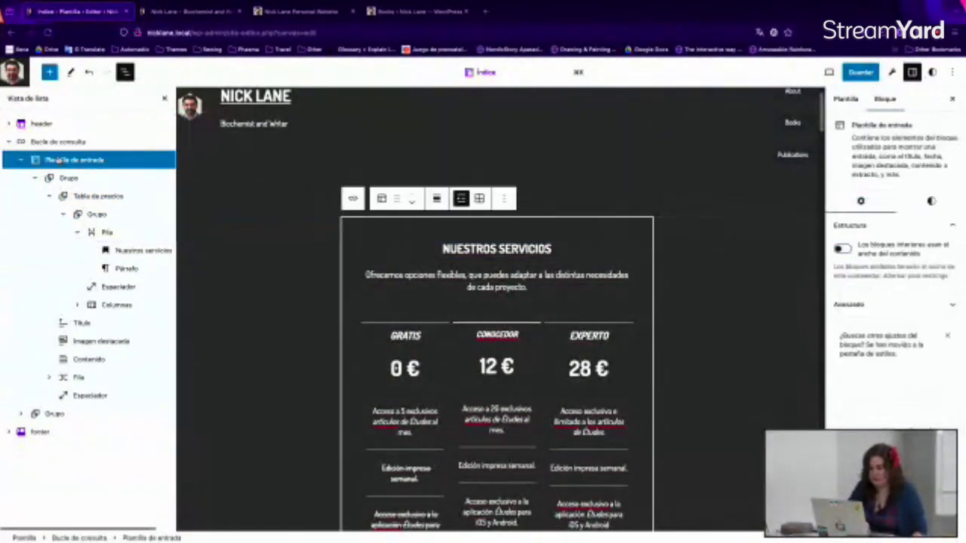
left_click(89, 198)
left_click_drag(88, 198, 92, 135)
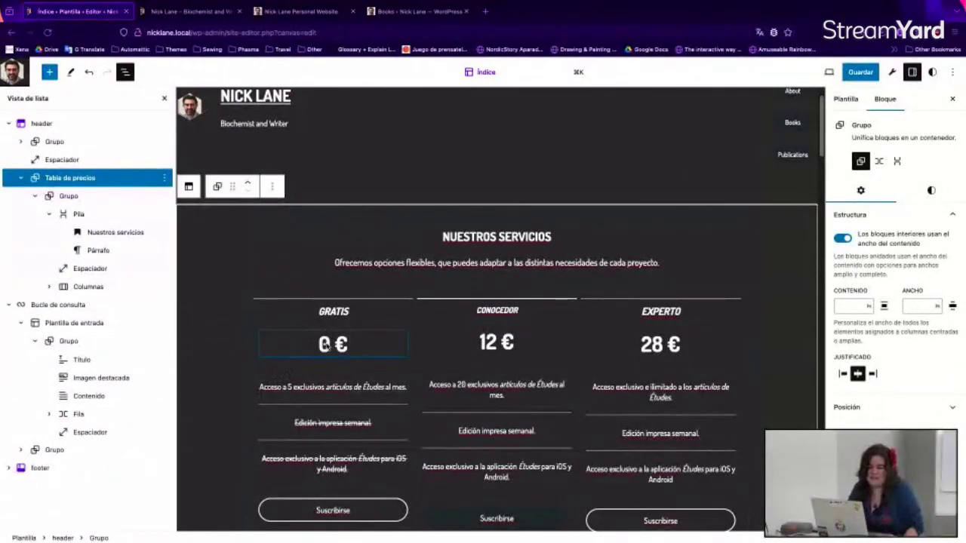
Try the L text size on the 0 € heading of the pricing table and set it back to XL
left_click(324, 344)
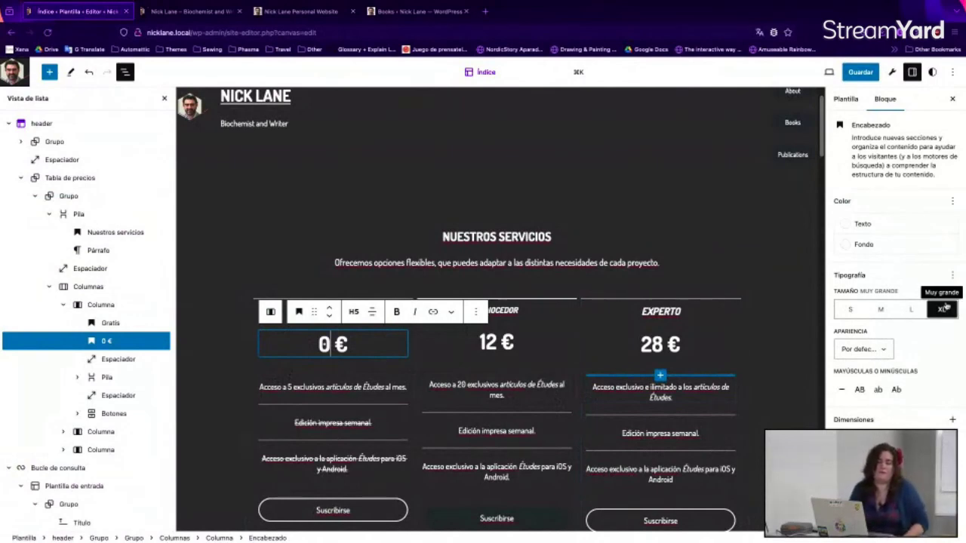
left_click_drag(311, 341, 353, 345)
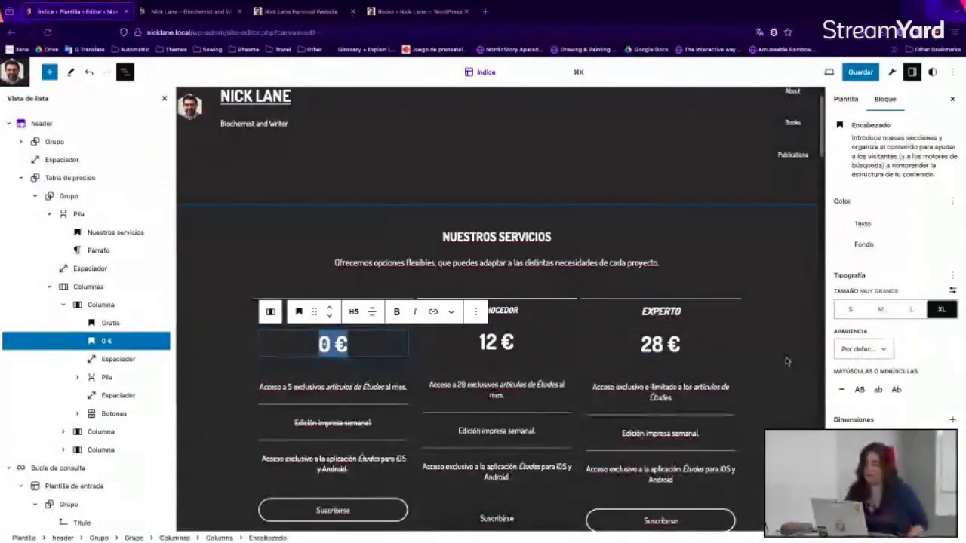
left_click(911, 309)
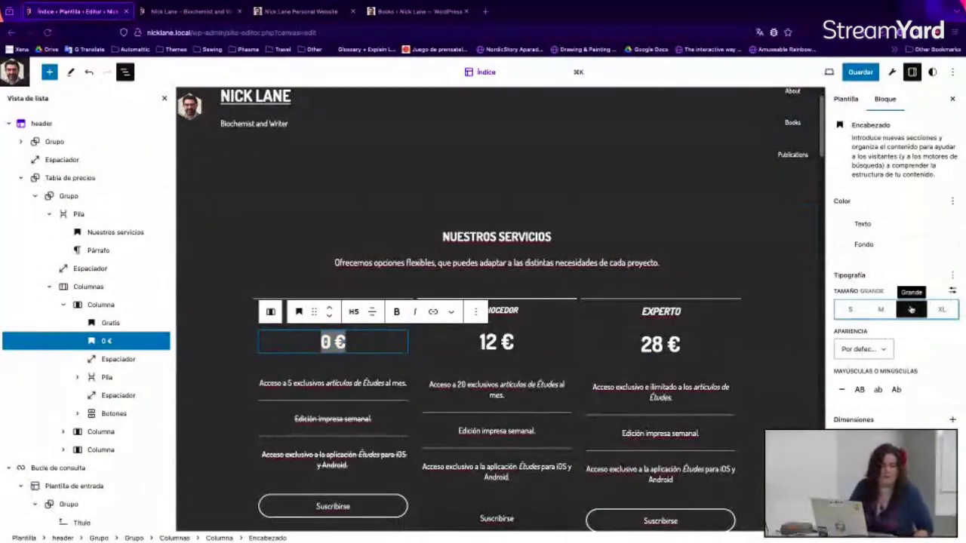
left_click(943, 309)
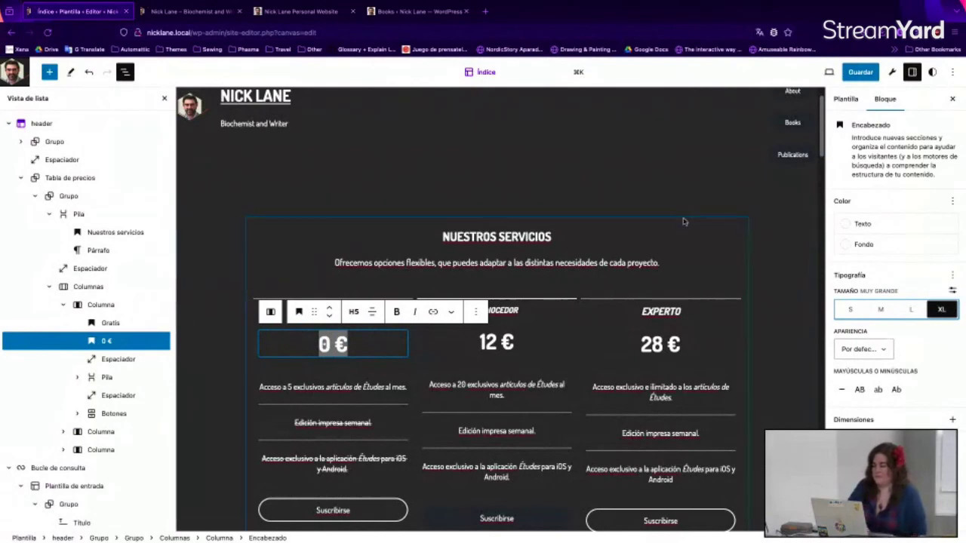
Delete the Tabla de precios group from the header
left_click(143, 180)
left_click(273, 185)
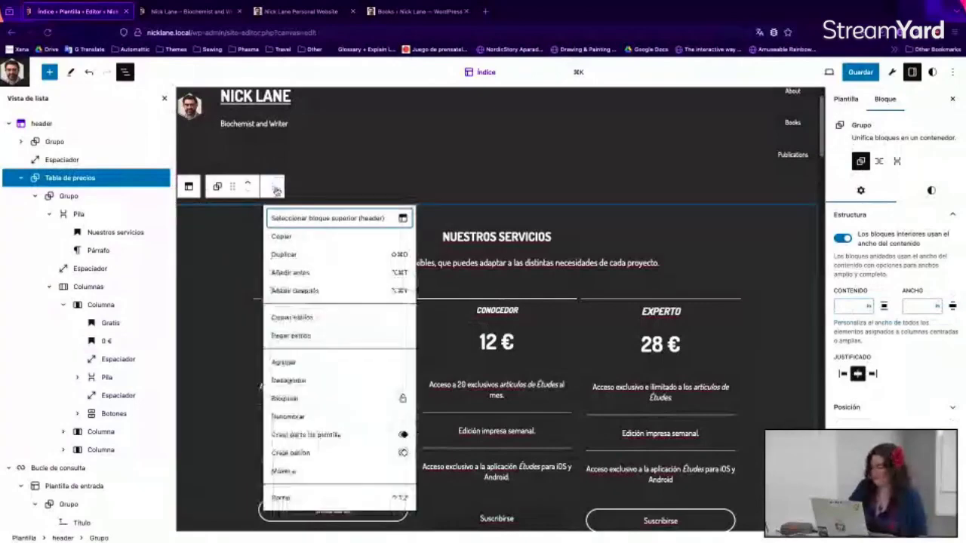
left_click(280, 498)
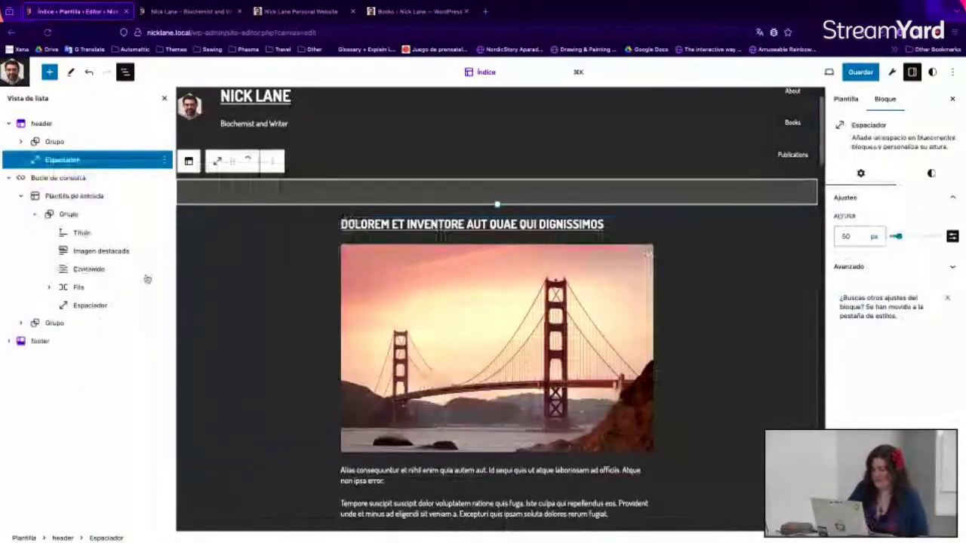
Wrap the Bucle de consulta block of the Índice template in a group
left_click(91, 178)
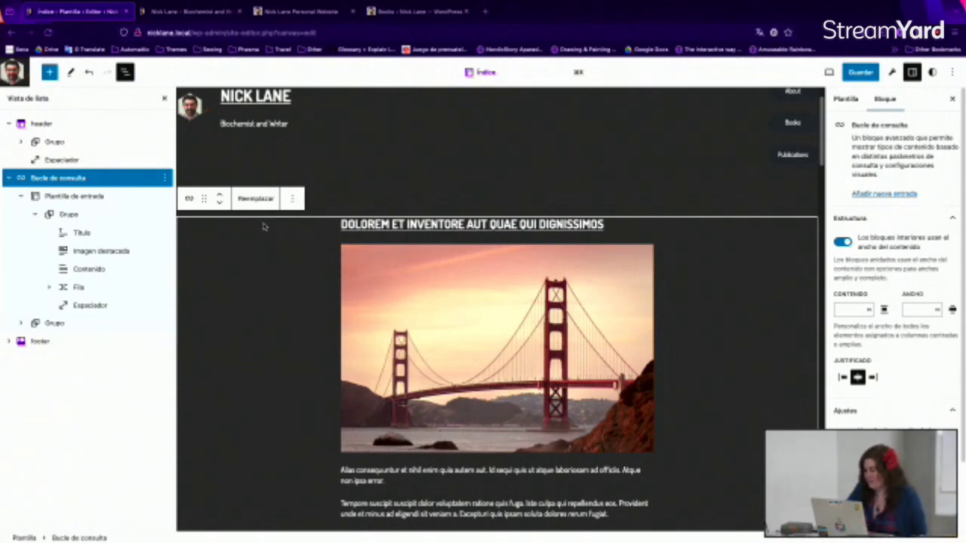
scroll(891, 352, "down", 2)
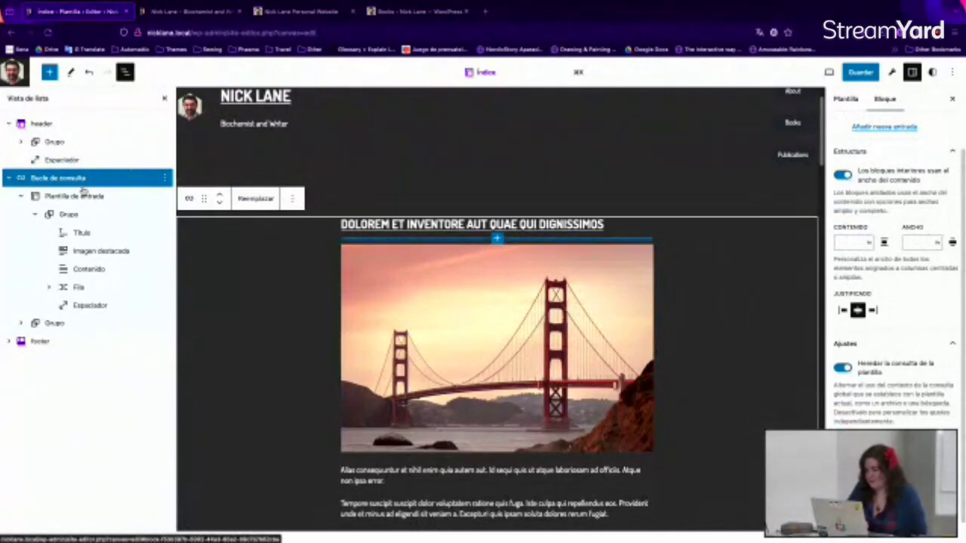
left_click(83, 194)
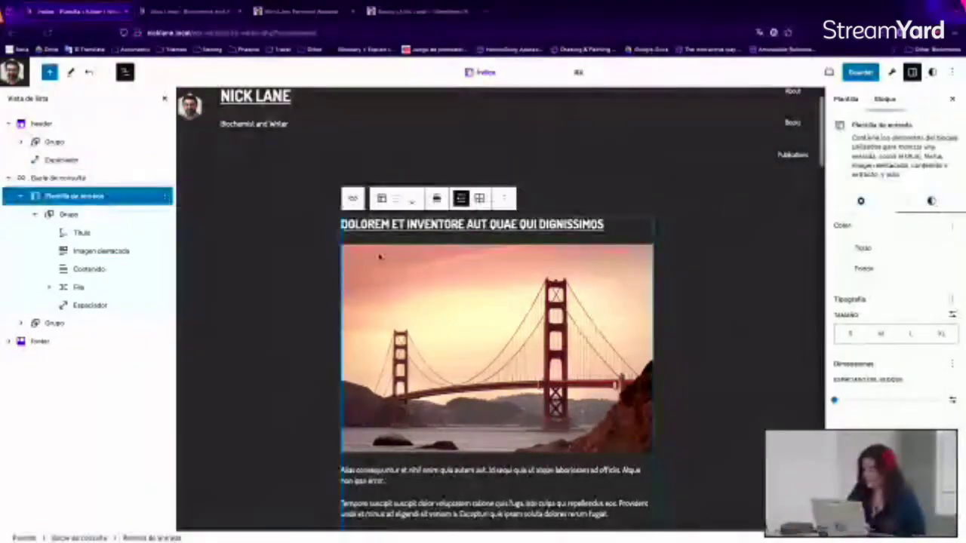
left_click(502, 199)
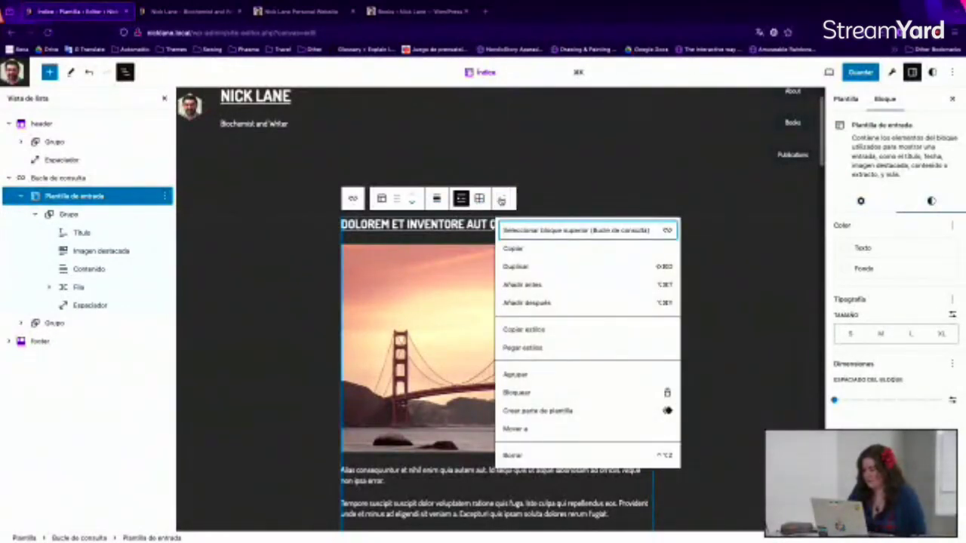
left_click(501, 199)
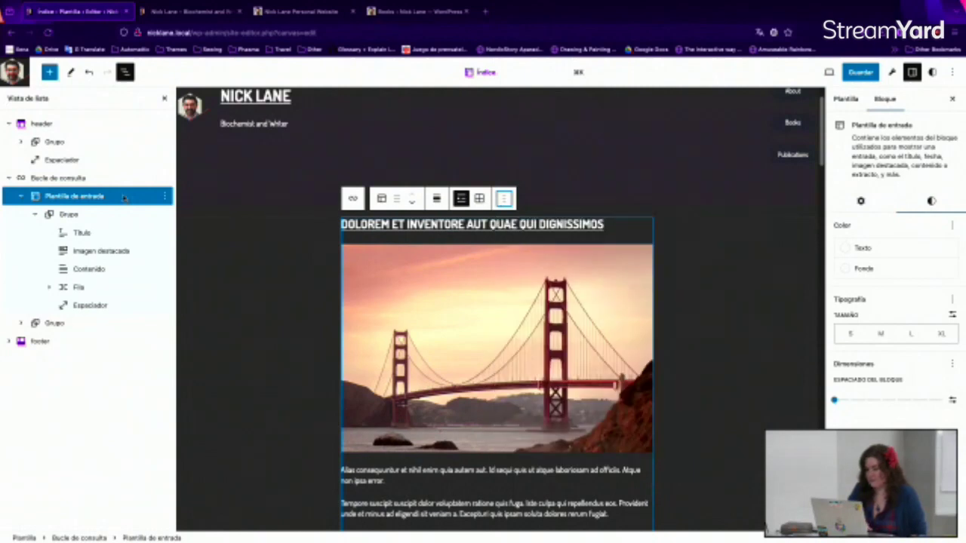
left_click(110, 183)
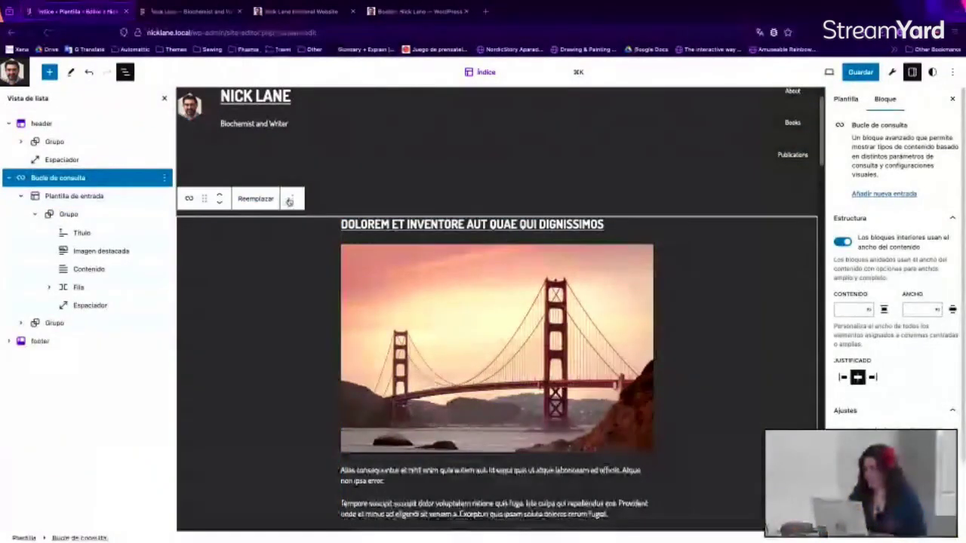
left_click(290, 200)
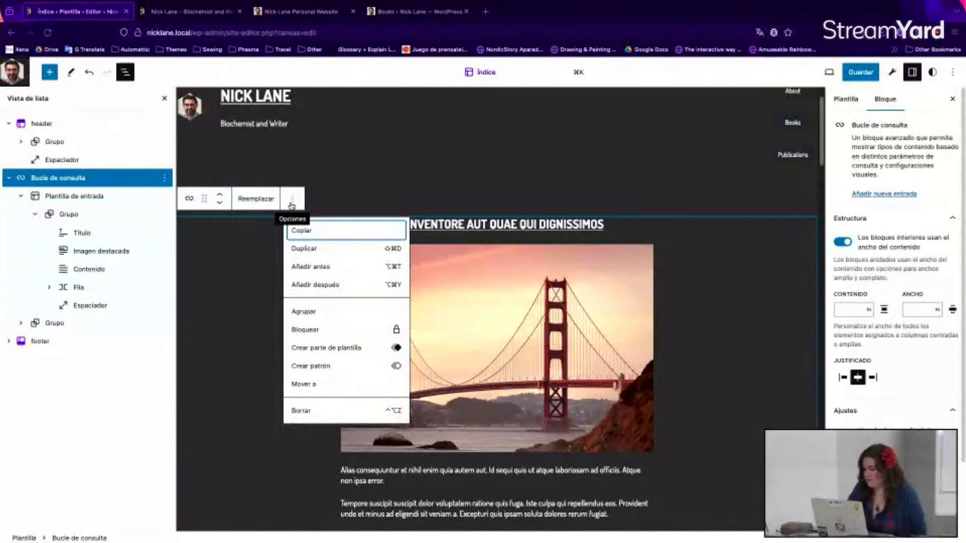
left_click(337, 317)
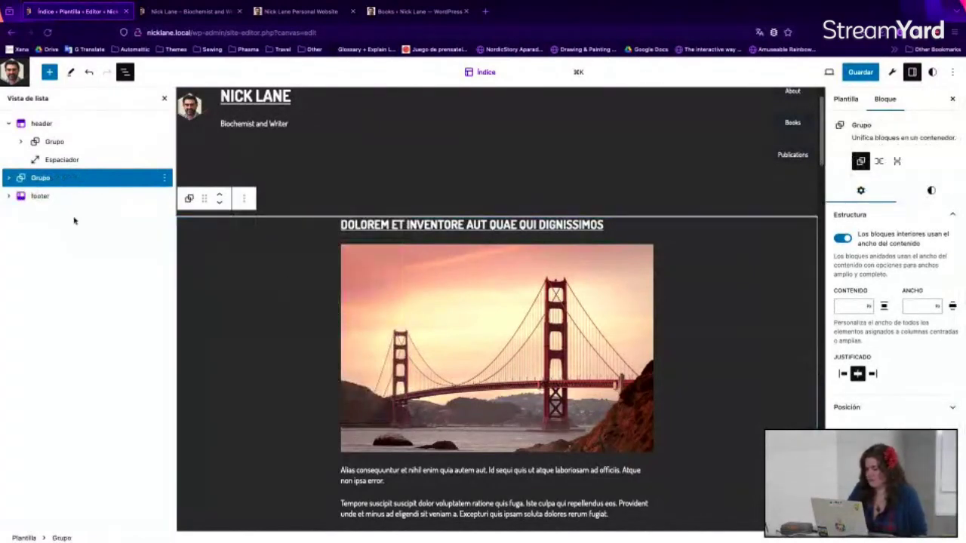
Replace the design of the Bucle de consulta block inside the group with the Cuadrícula pattern
left_click(9, 178)
left_click(70, 197)
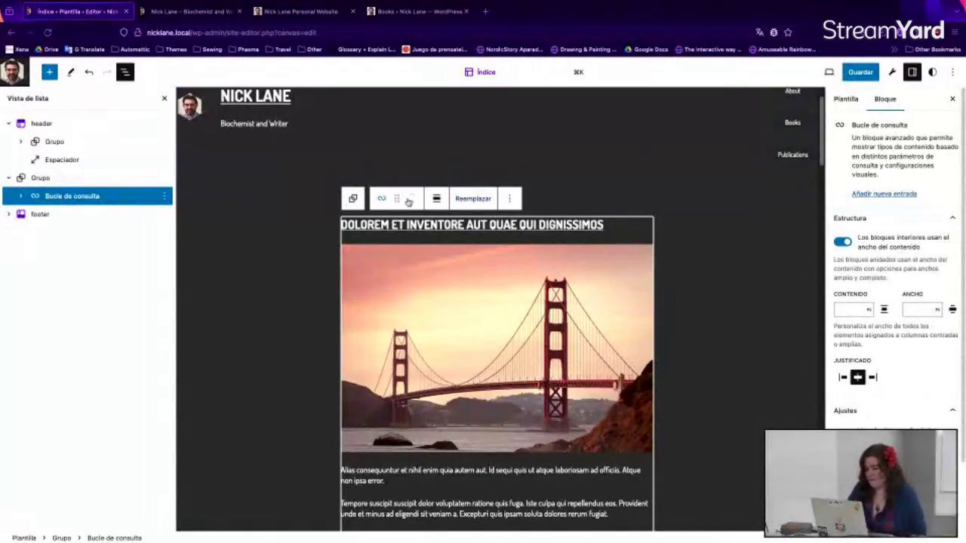
left_click(472, 198)
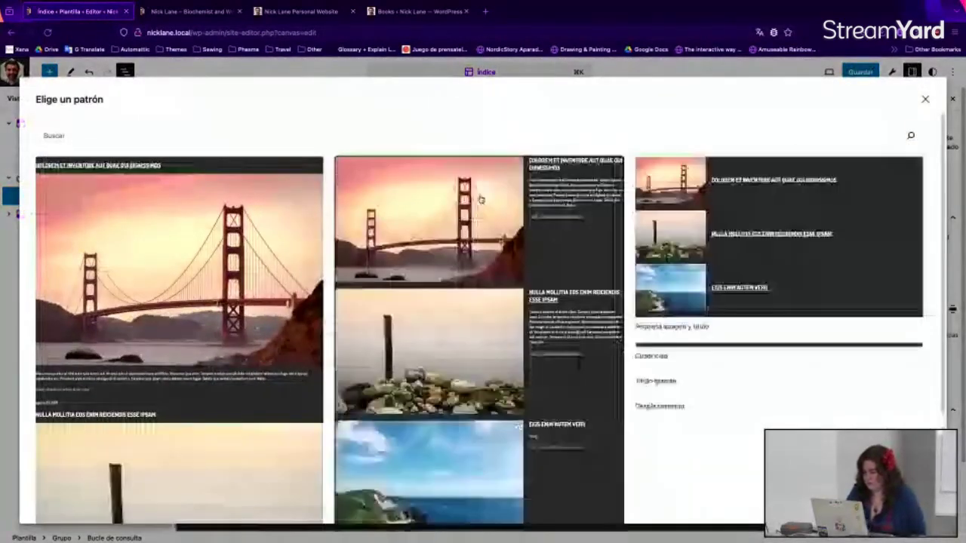
scroll(480, 199, "down", 3)
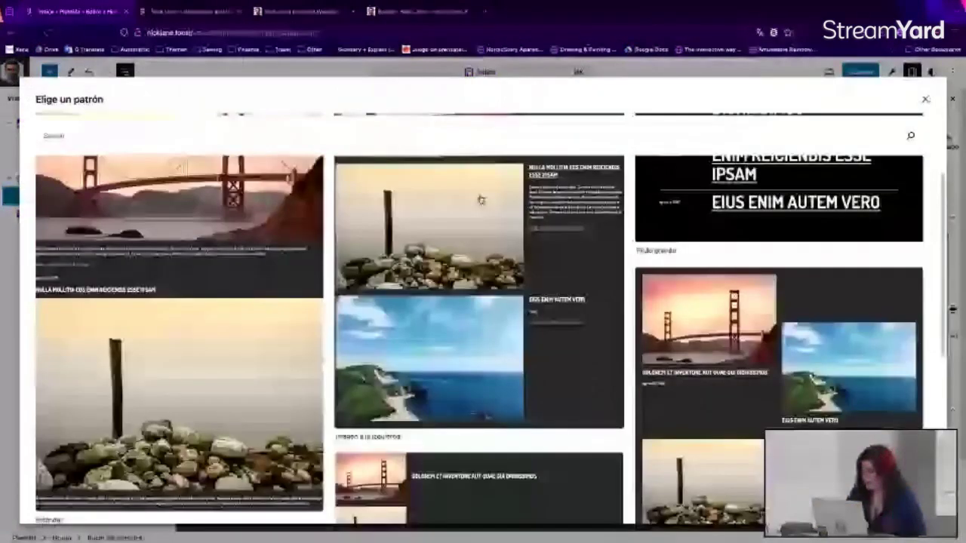
scroll(480, 200, "down", 5)
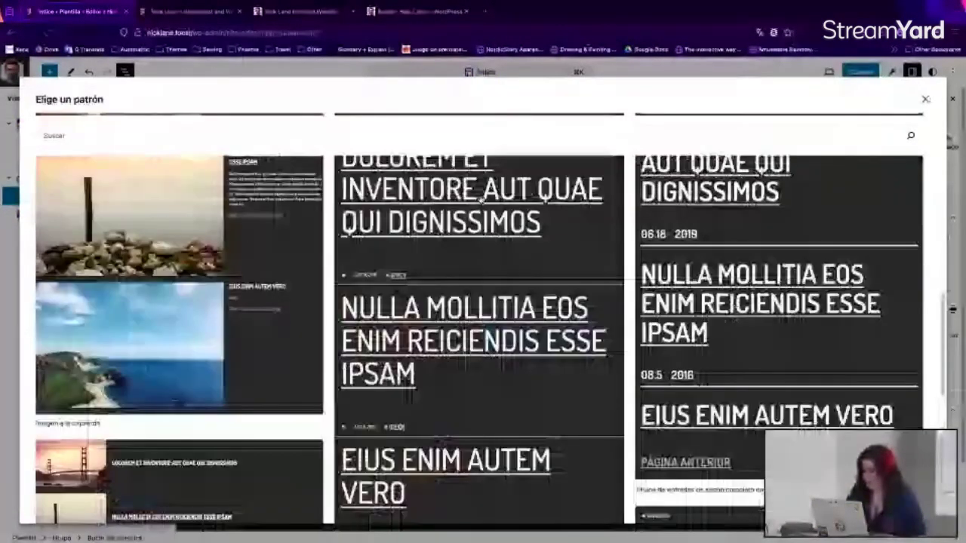
scroll(480, 199, "down", 5)
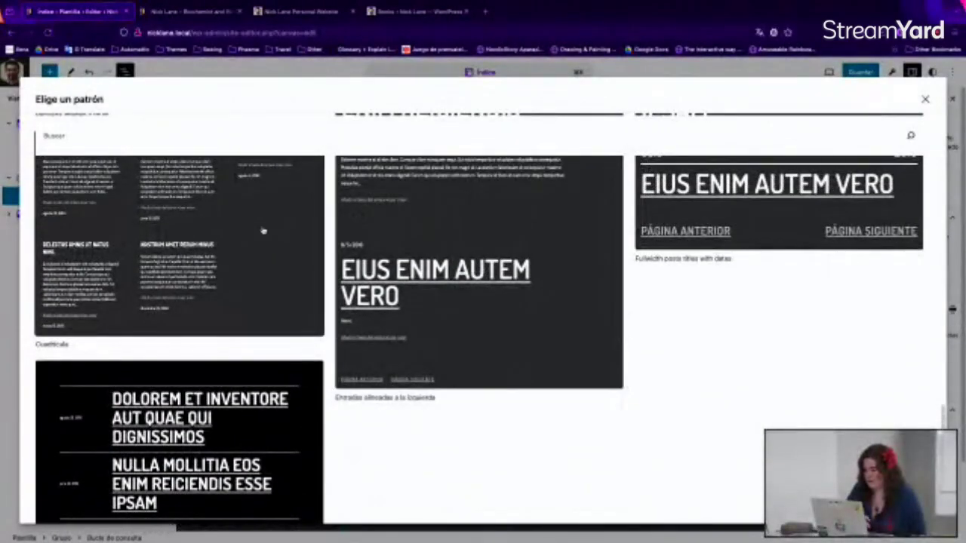
left_click(263, 230)
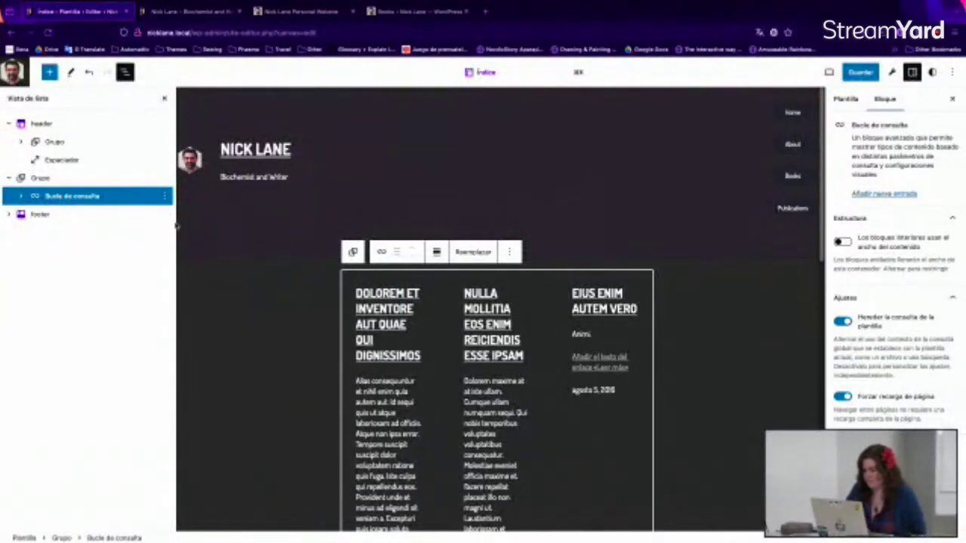
Try the list layout on the Plantilla de entrada block and return it to the grid layout with 3 columns
left_click(20, 196)
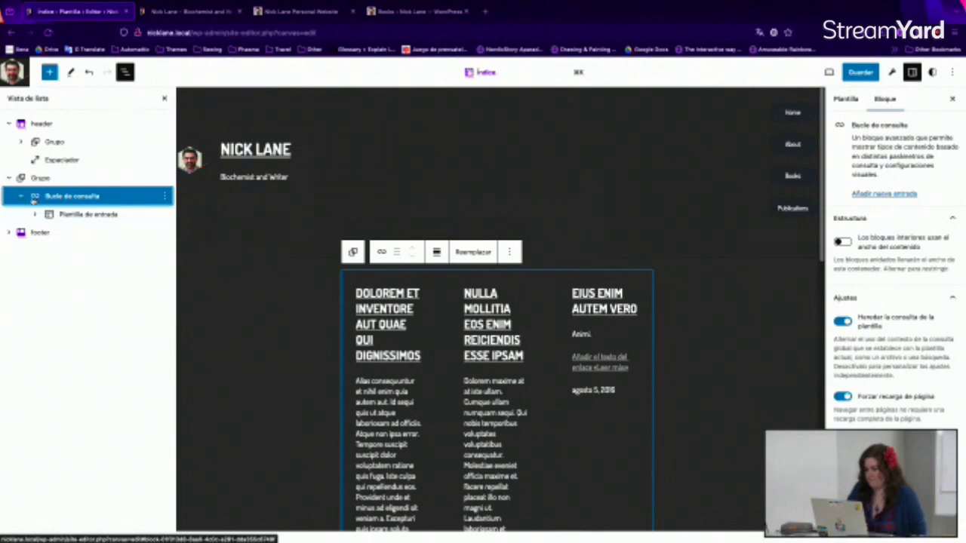
left_click(79, 216)
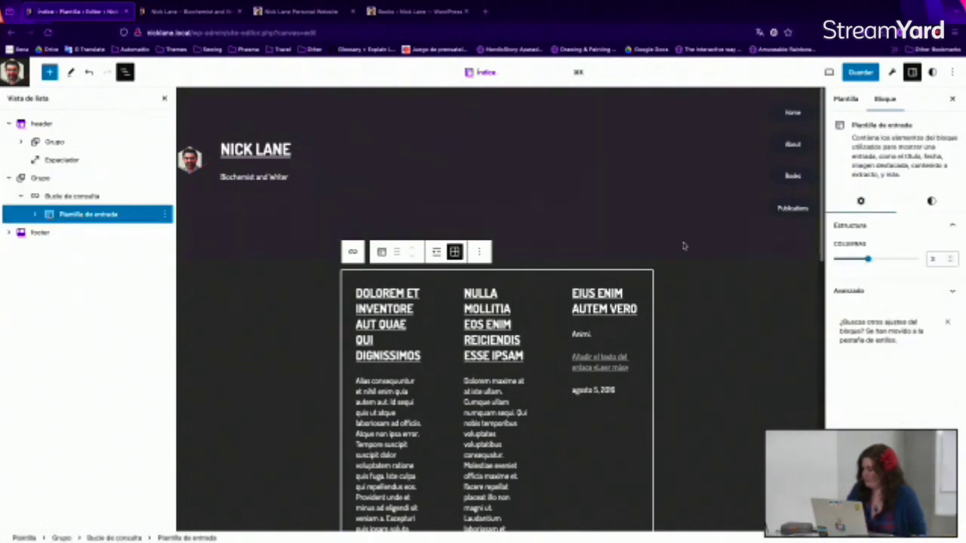
left_click(437, 253)
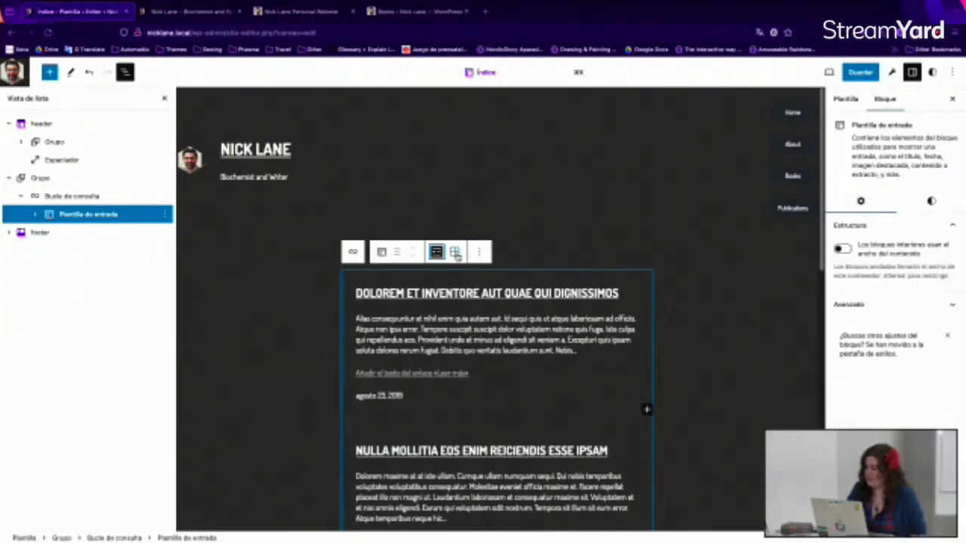
left_click(456, 254)
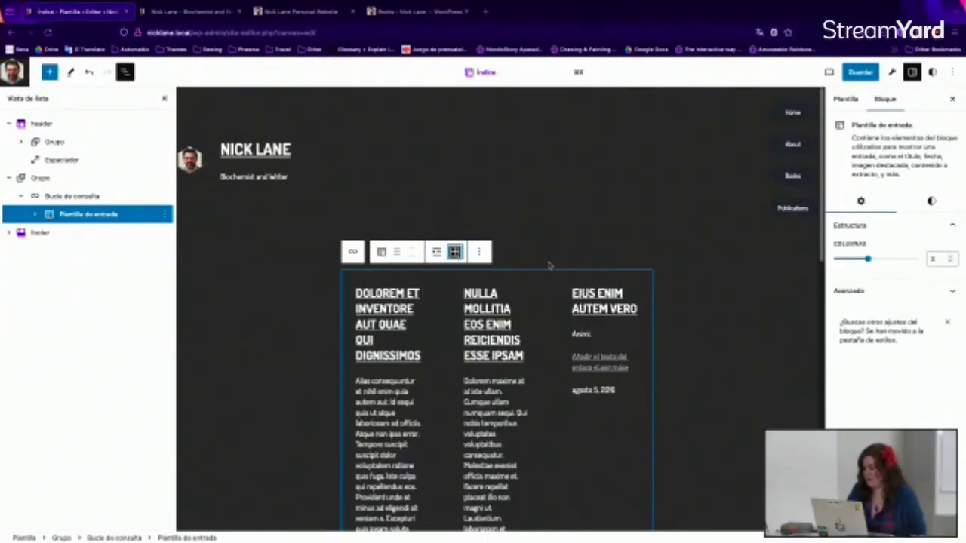
left_click(869, 260)
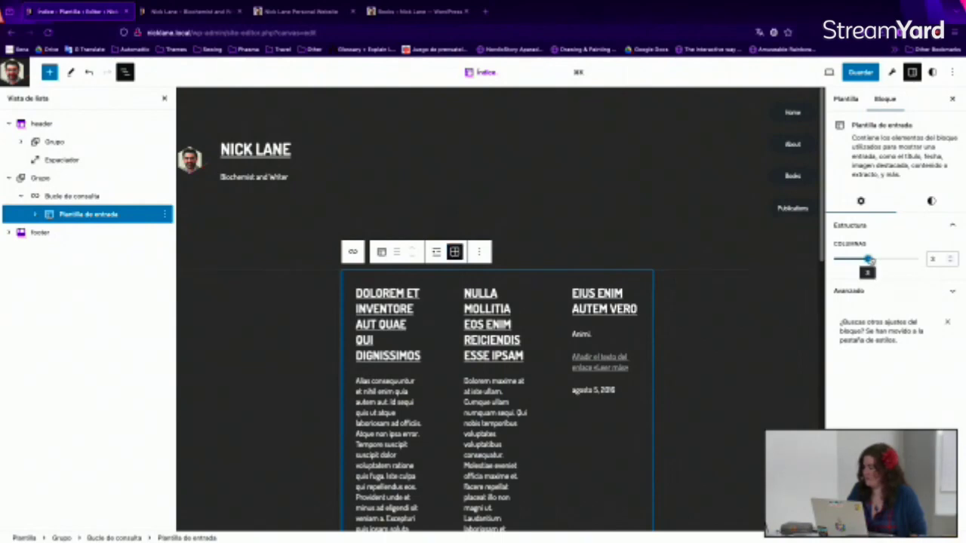
Set the post template grid to 5 columns and check it against the book row on the existing website
left_click_drag(879, 262, 900, 259)
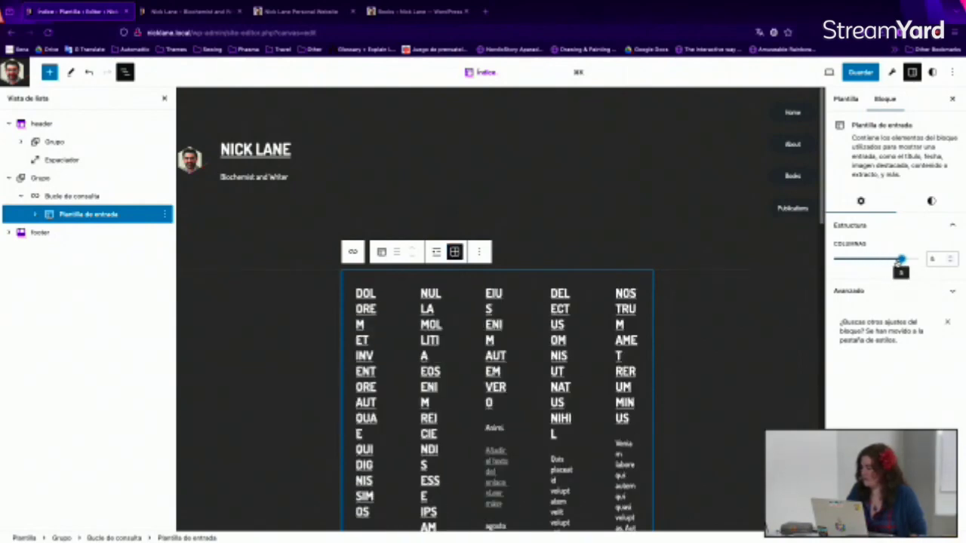
left_click(415, 11)
left_click(327, 13)
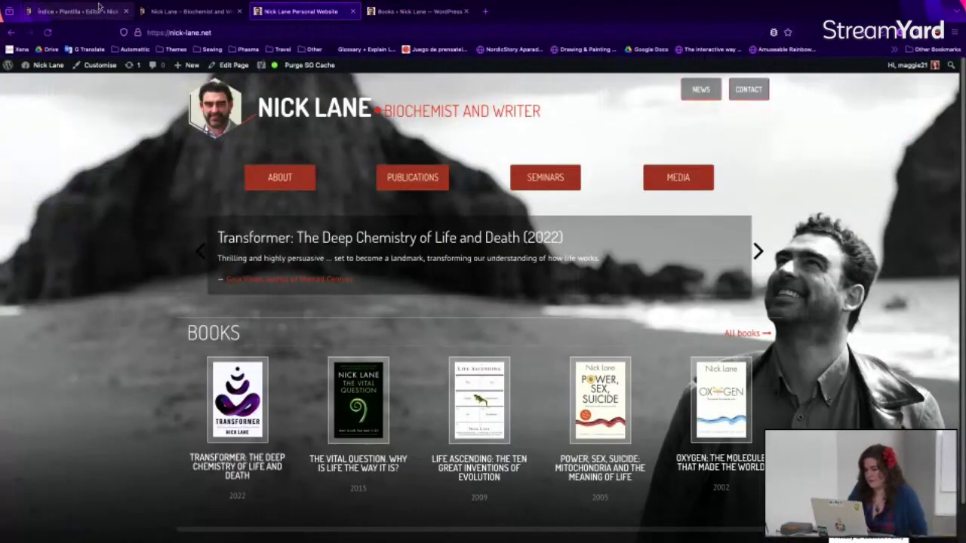
left_click(76, 12)
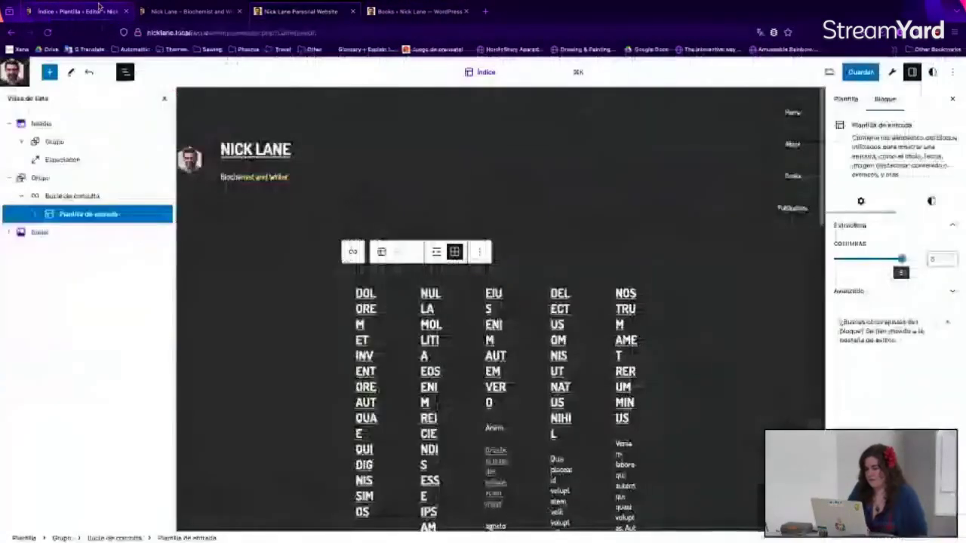
Set the alignment of the query loop block (Bucle de consulta) to wide width (Ancho amplio)
left_click(92, 197)
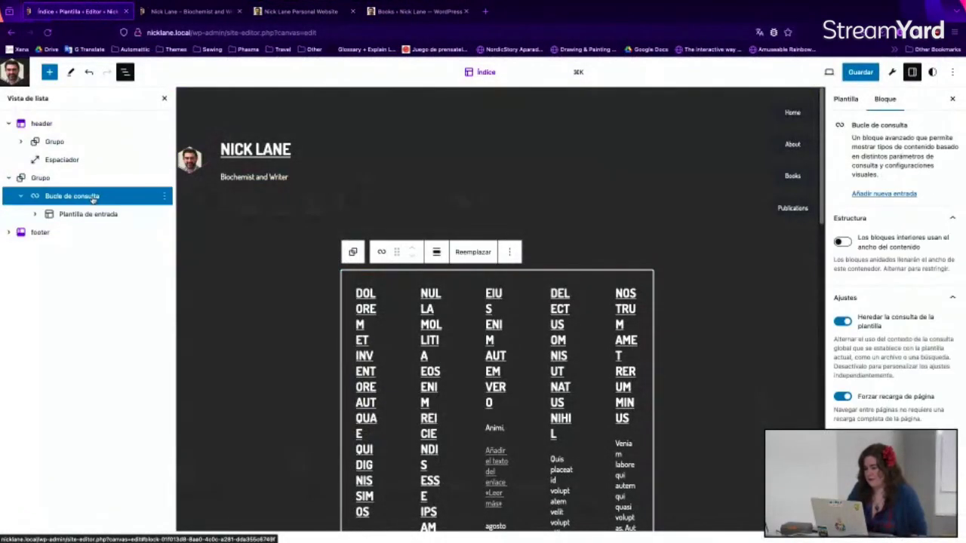
left_click(436, 253)
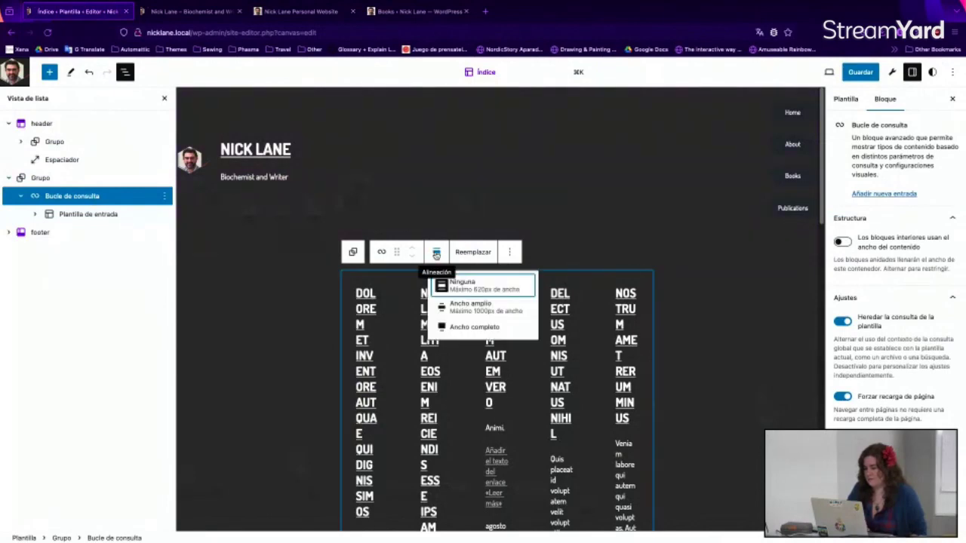
left_click(482, 315)
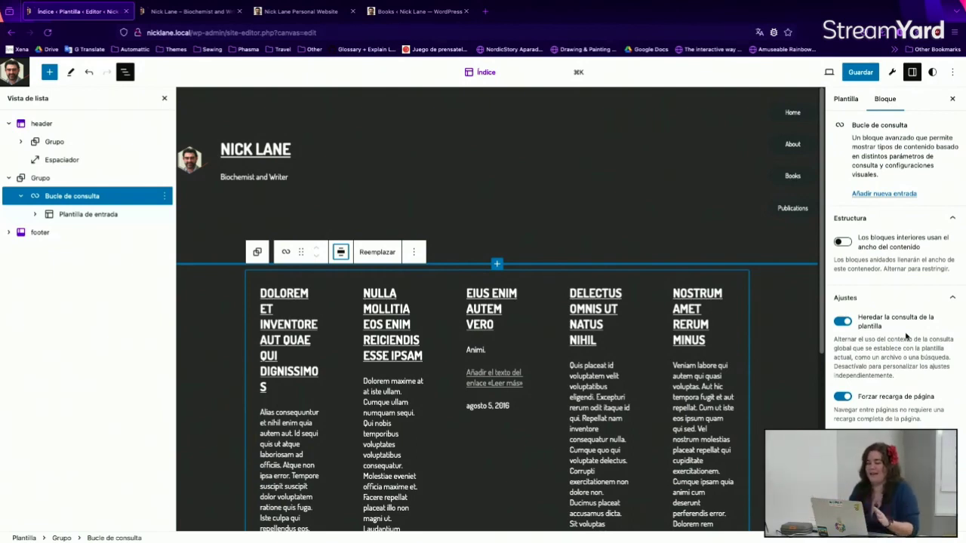
Stop the query loop from inheriting the template's query and set its content type to Book
left_click(846, 323)
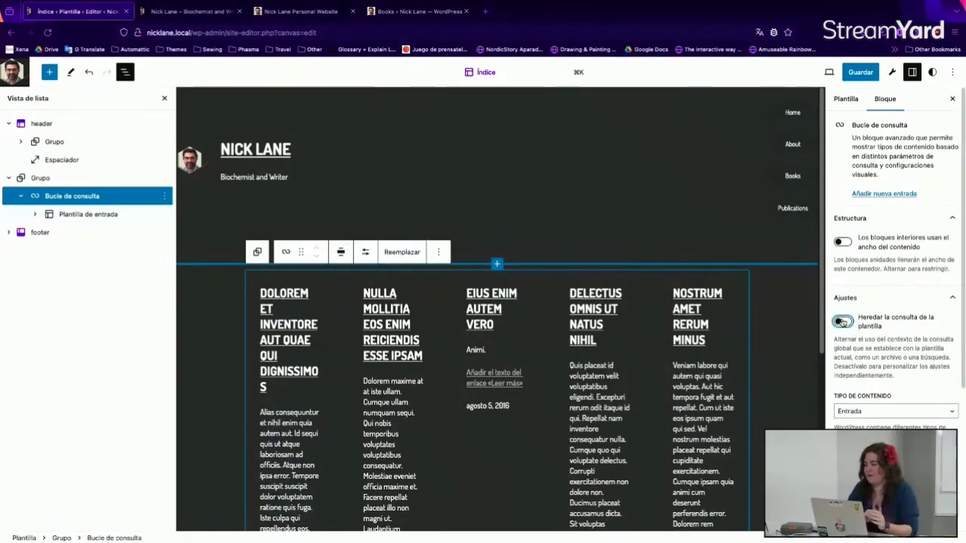
left_click(896, 414)
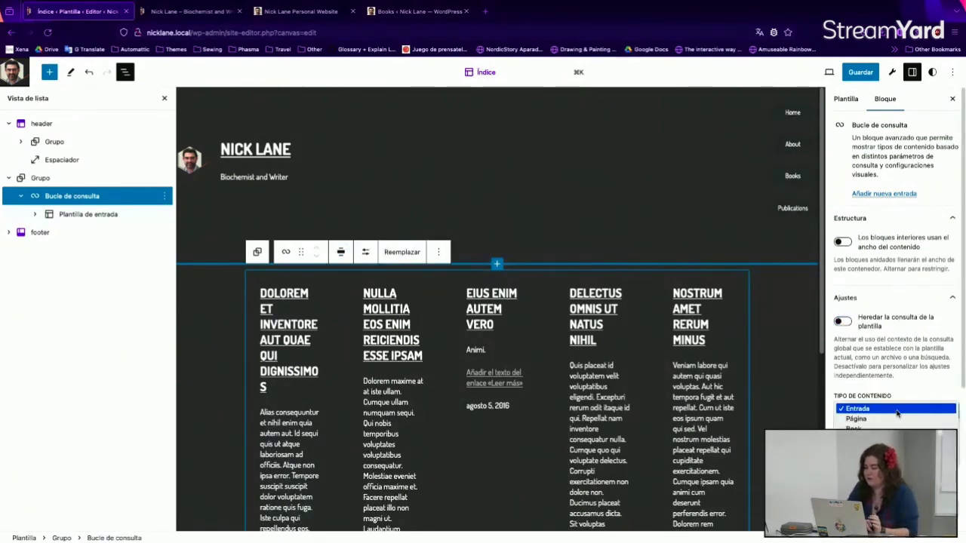
left_click(896, 427)
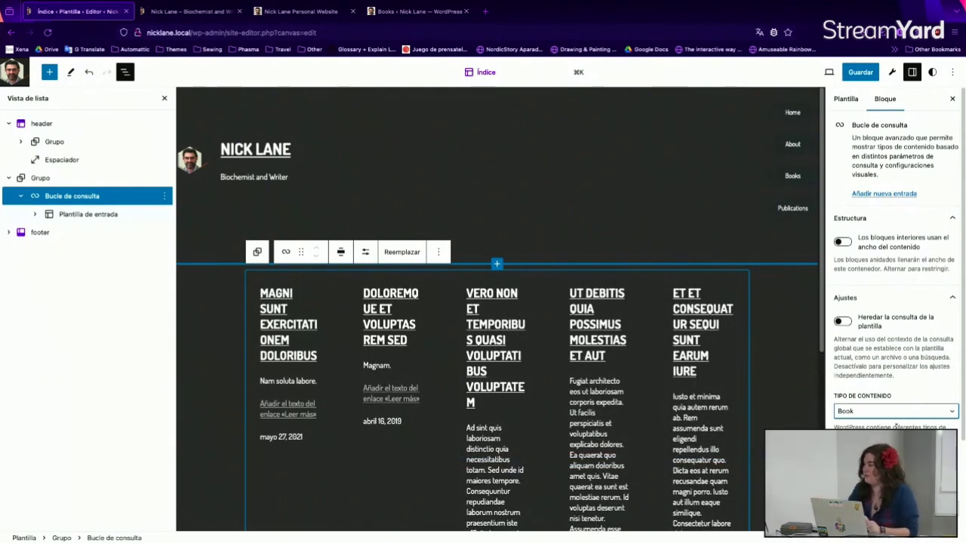
scroll(896, 427, "down", 3)
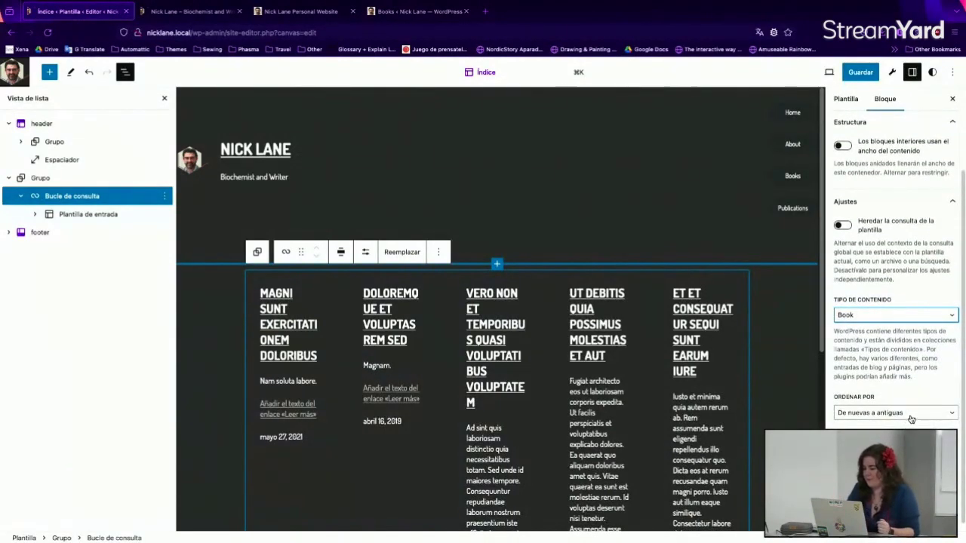
left_click(909, 414)
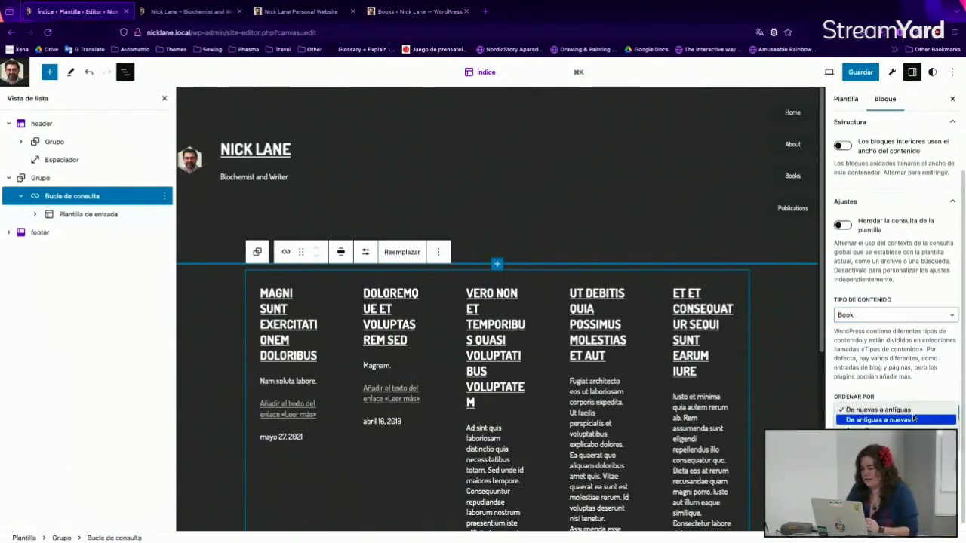
left_click(922, 394)
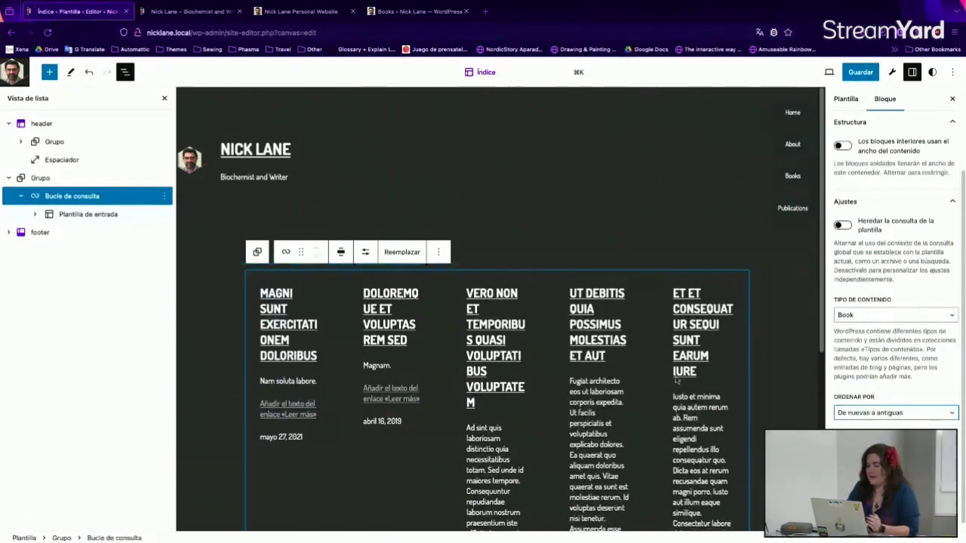
Insert a featured image block (Imagen destacada) before the title inside the post template's group
left_click(34, 214)
left_click(49, 233)
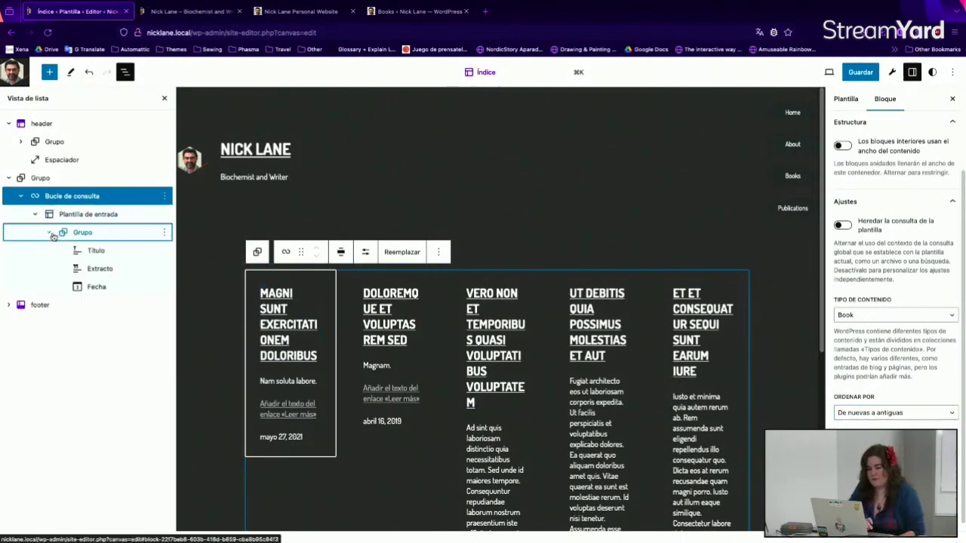
left_click(99, 251)
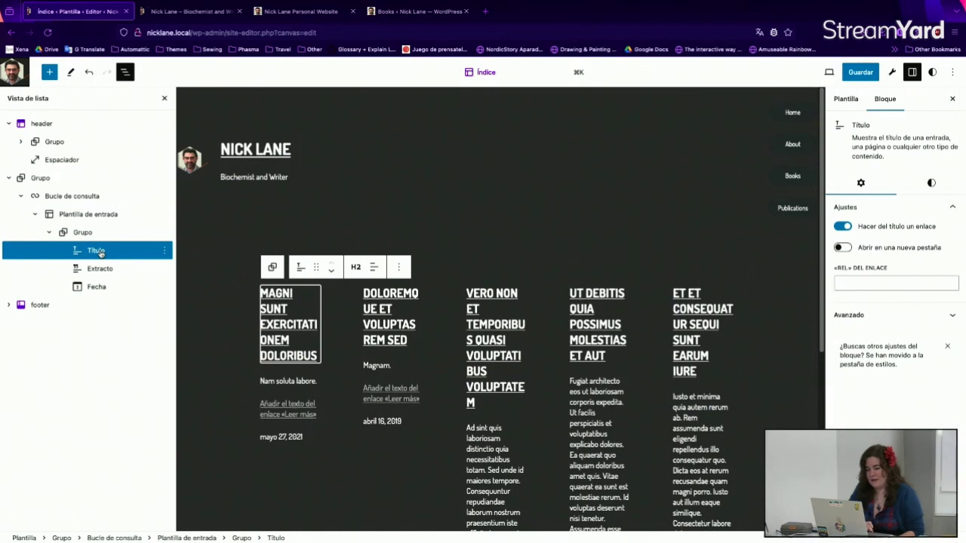
left_click(165, 250)
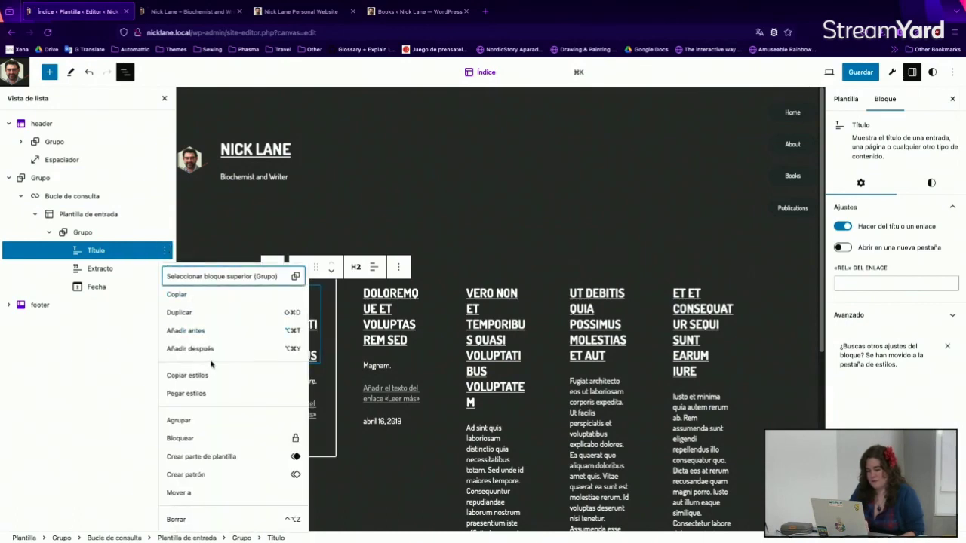
left_click(213, 331)
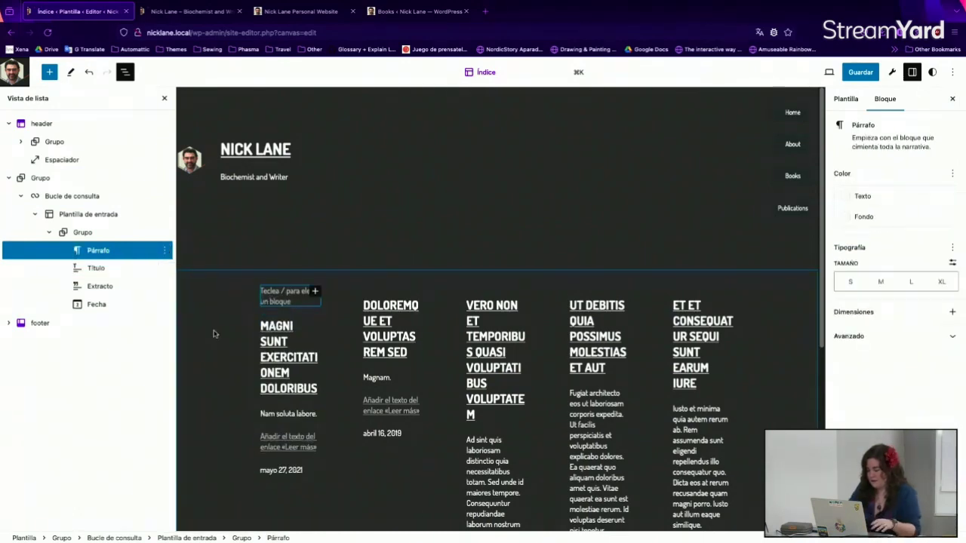
left_click(314, 292)
type("ima")
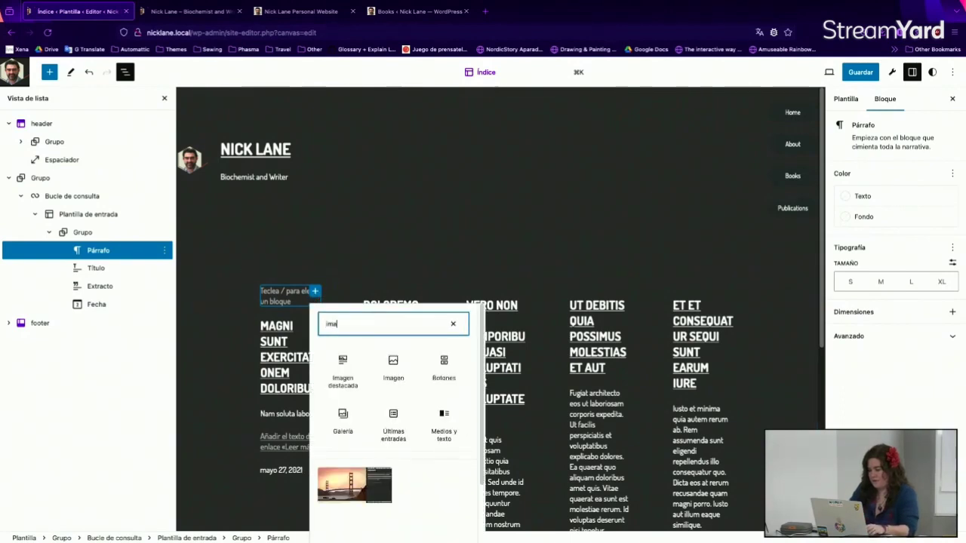
left_click(353, 364)
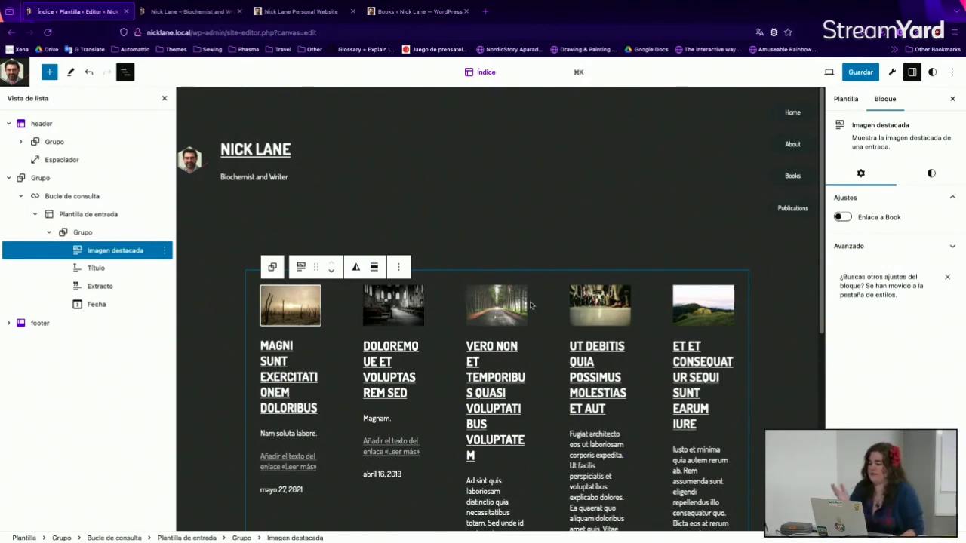
Set the featured image's aspect ratio to 2:3
left_click(921, 178)
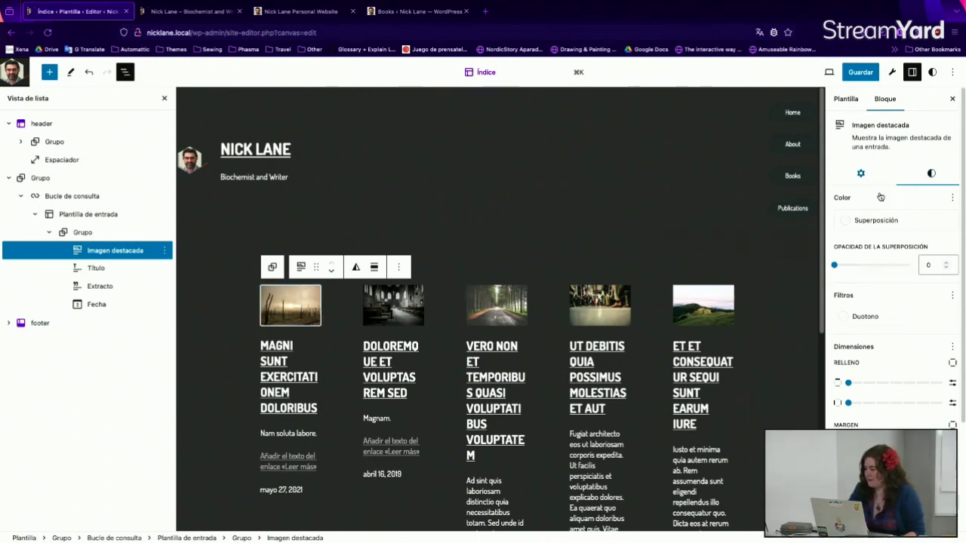
scroll(884, 276, "down", 3)
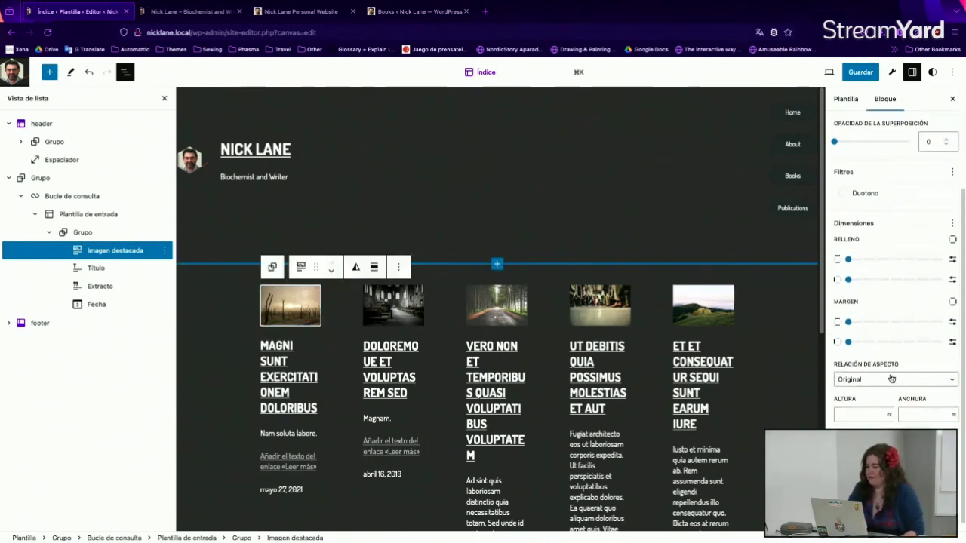
left_click(889, 379)
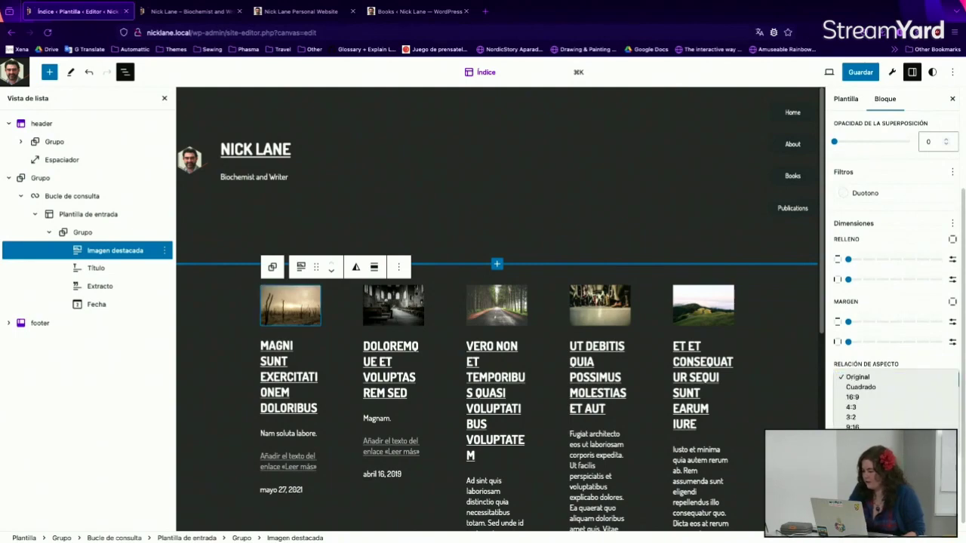
left_click(852, 447)
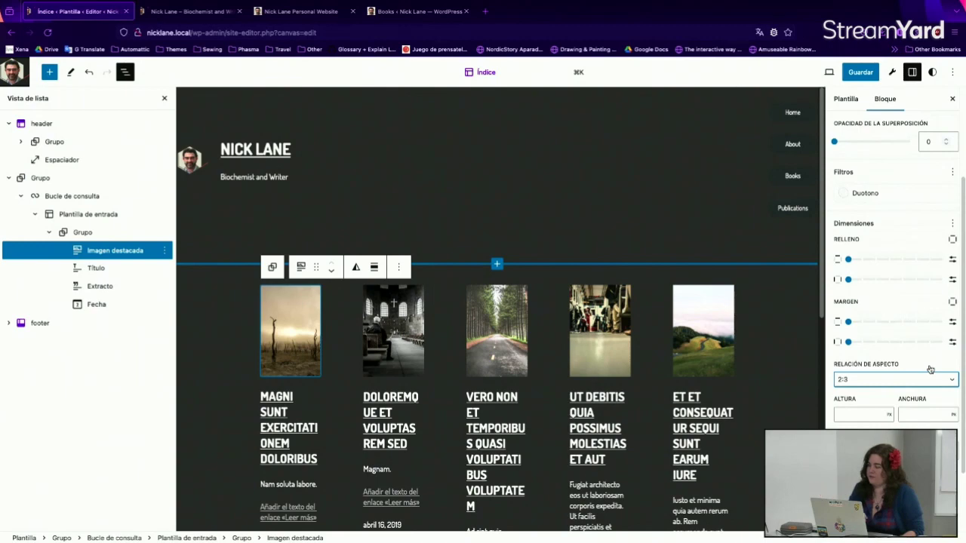
Delete the excerpt block (Extracto) from the post template's group
left_click(163, 286)
scroll(186, 508, "down", 1)
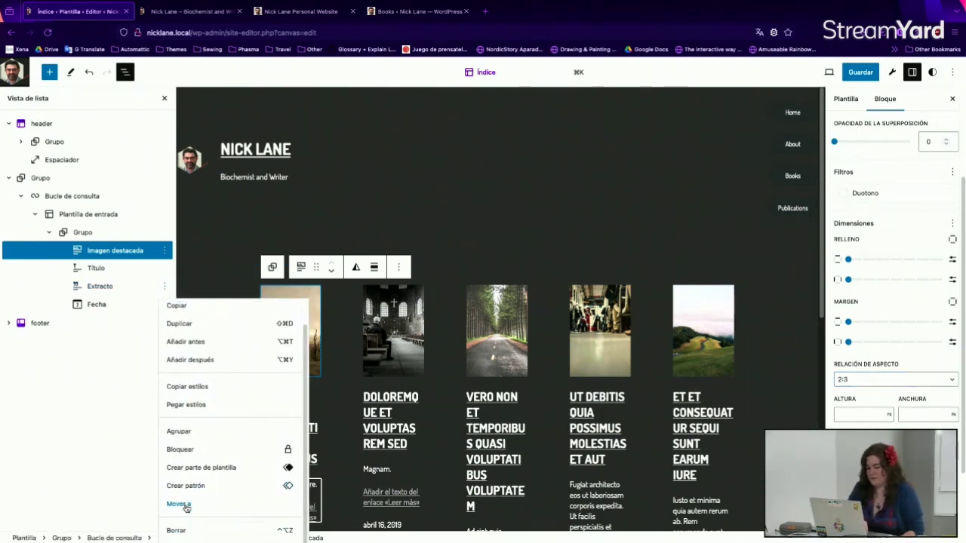
left_click(179, 531)
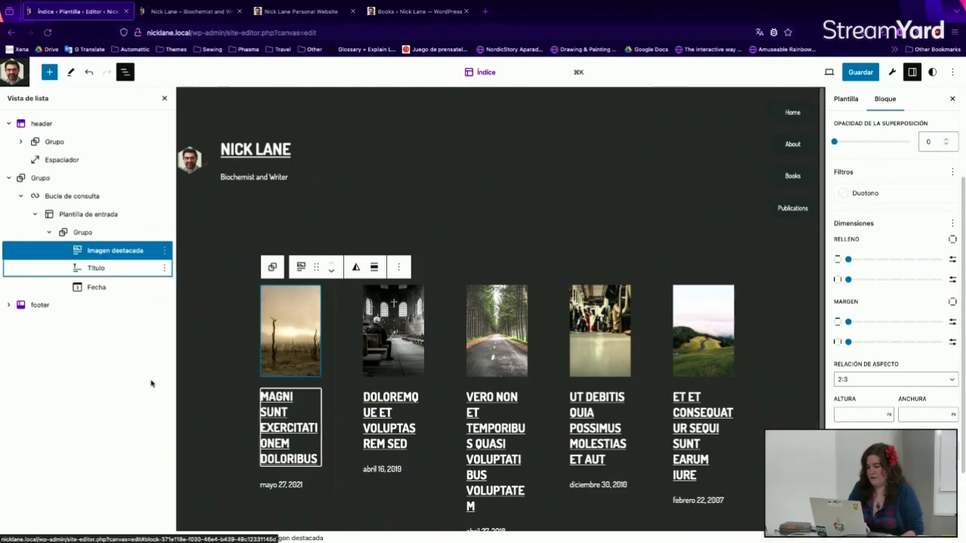
Turn off the default format of the date block and set its custom format to Y
left_click(40, 305)
left_click(96, 286)
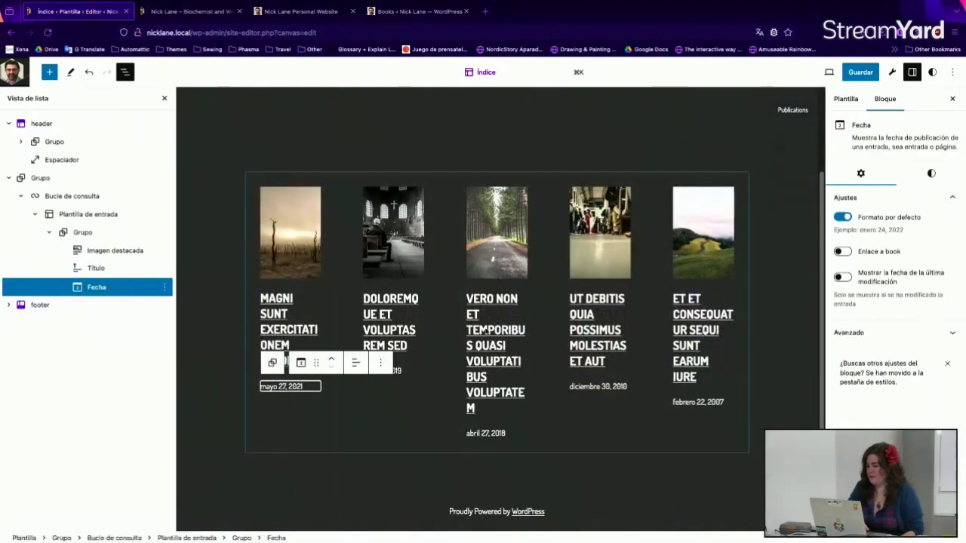
left_click(843, 217)
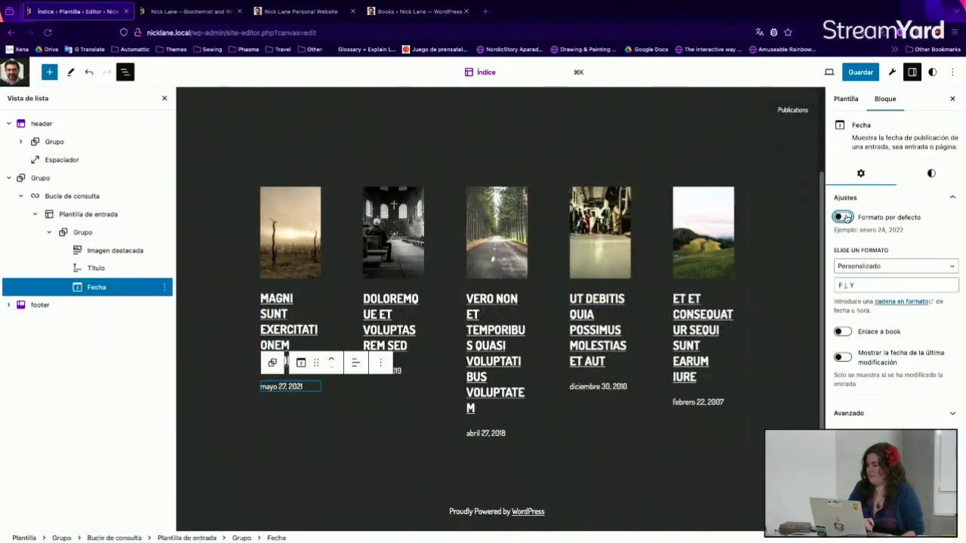
left_click(850, 285)
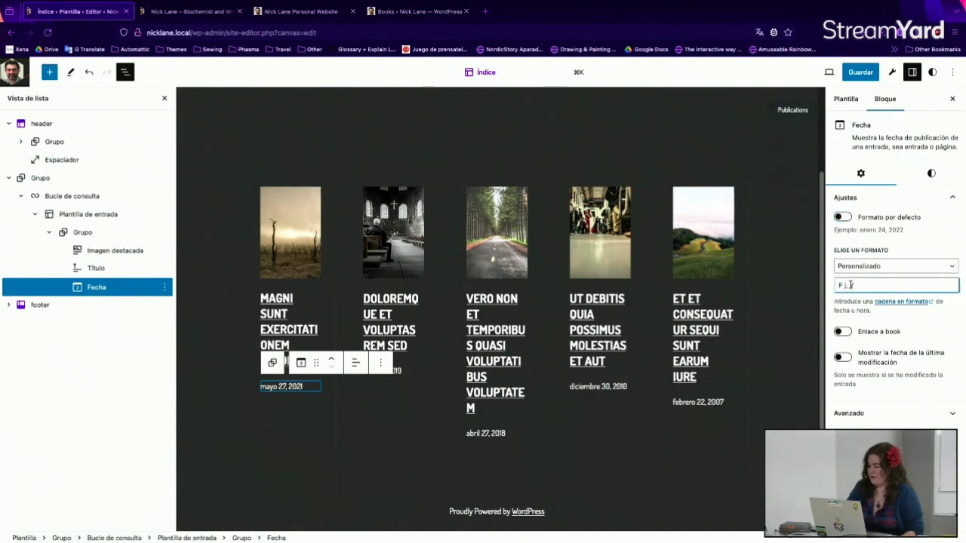
key("BackSpace")
key("BackSpace")
key("BackSpace")
key("BackSpace")
key("BackSpace")
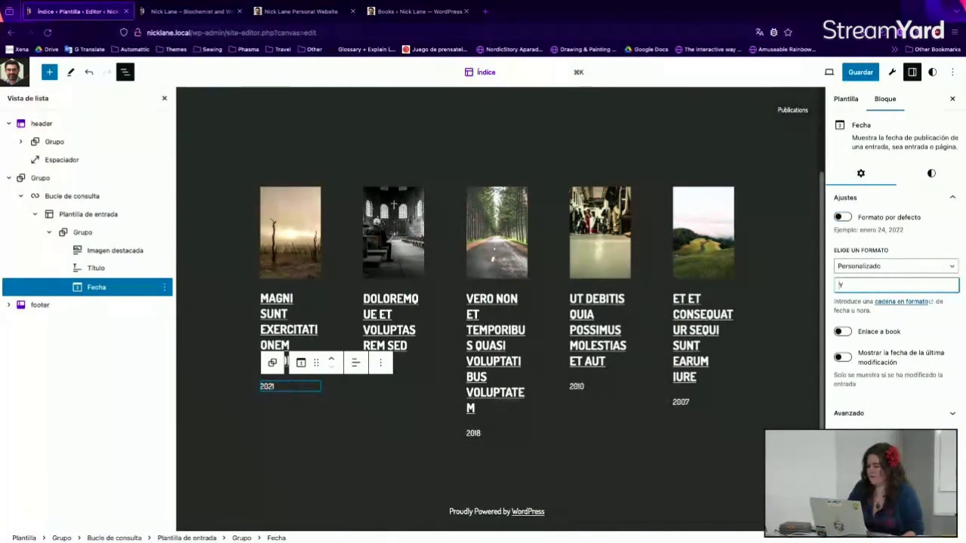
Center the text of the date block and the title block in the post template
left_click(355, 362)
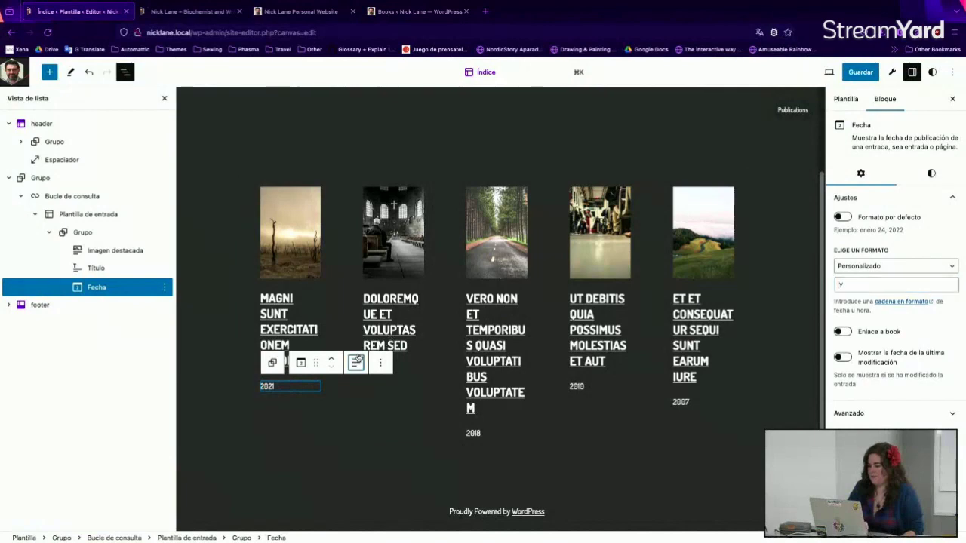
left_click(389, 412)
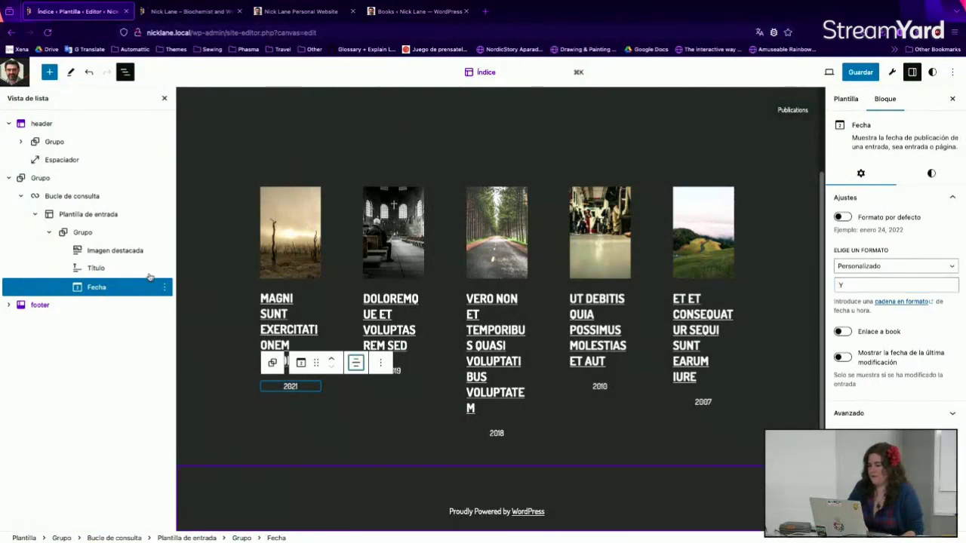
left_click(140, 268)
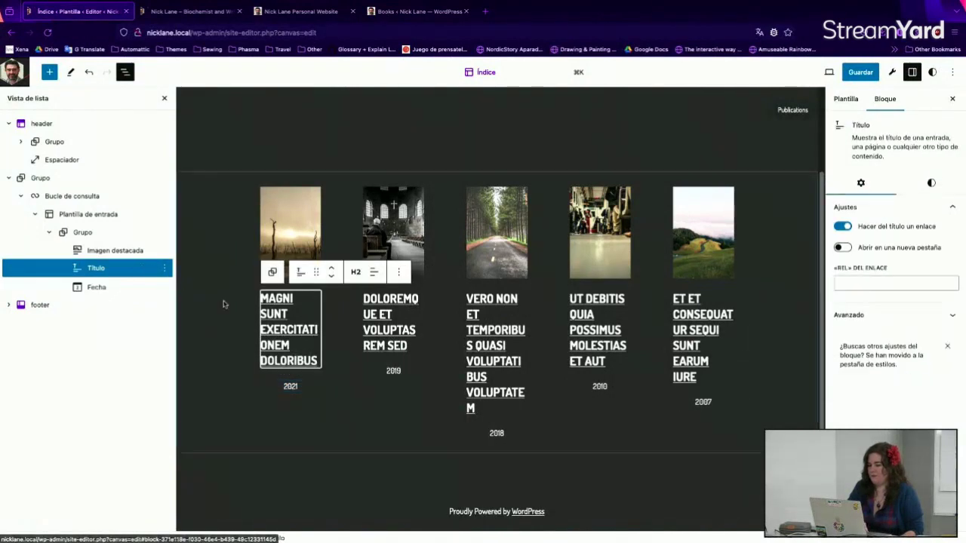
left_click(374, 273)
left_click(393, 323)
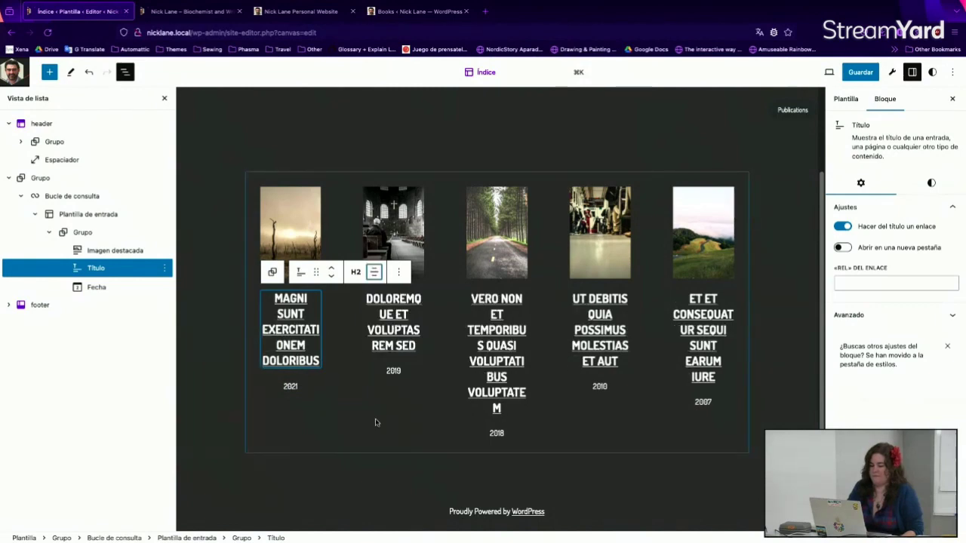
Compare the edited book grid with the book row on the existing website
left_click(362, 472)
left_click(300, 11)
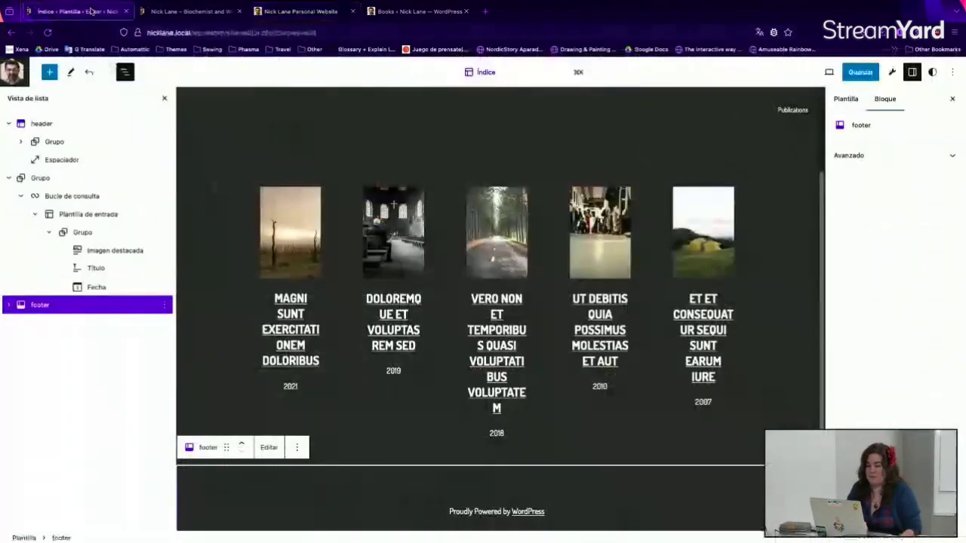
left_click(92, 11)
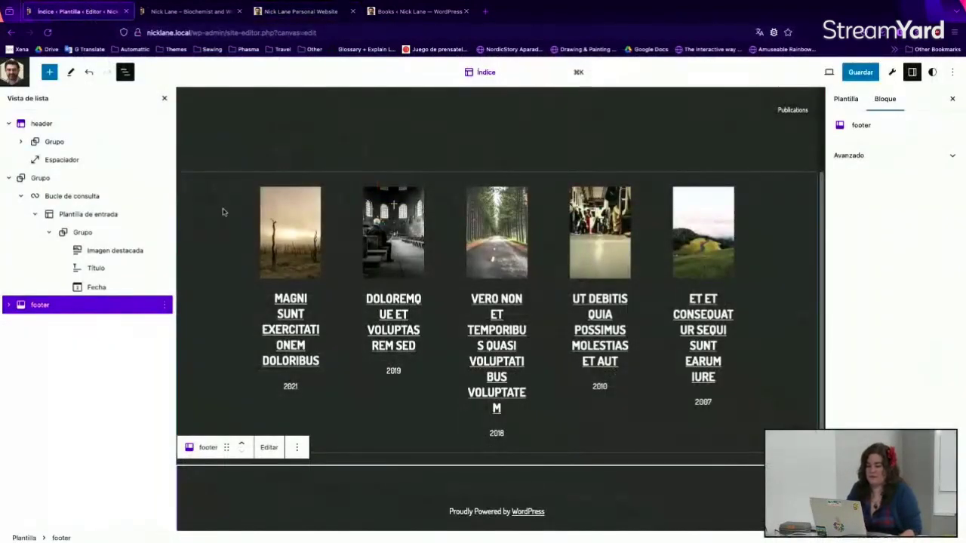
scroll(219, 226, "up", 3)
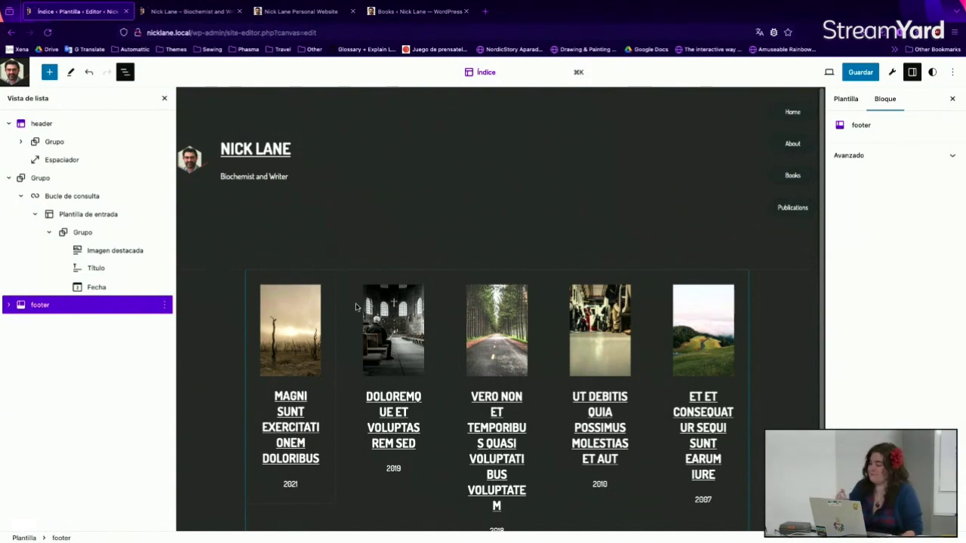
Set the book query loop's items per page to 11 and check the grid's second row
left_click(292, 309)
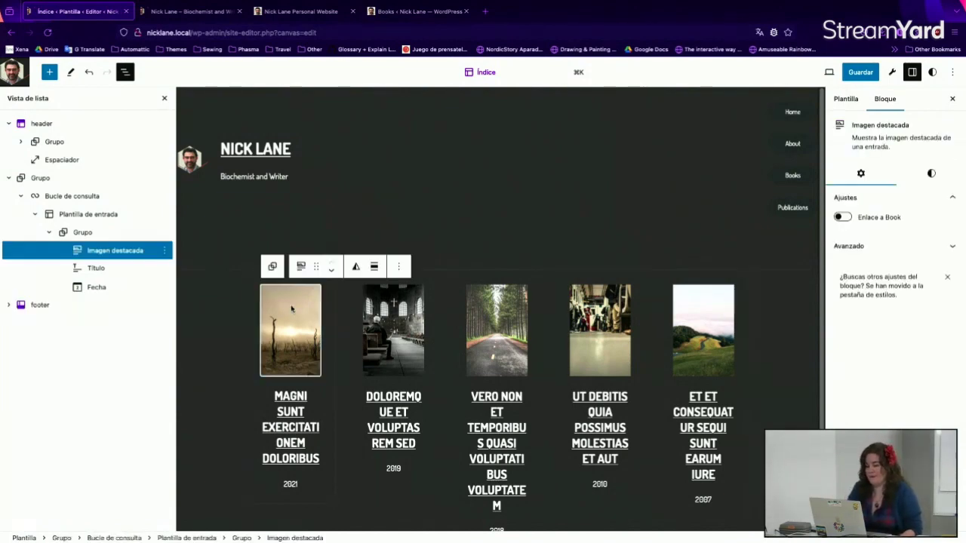
left_click(272, 266)
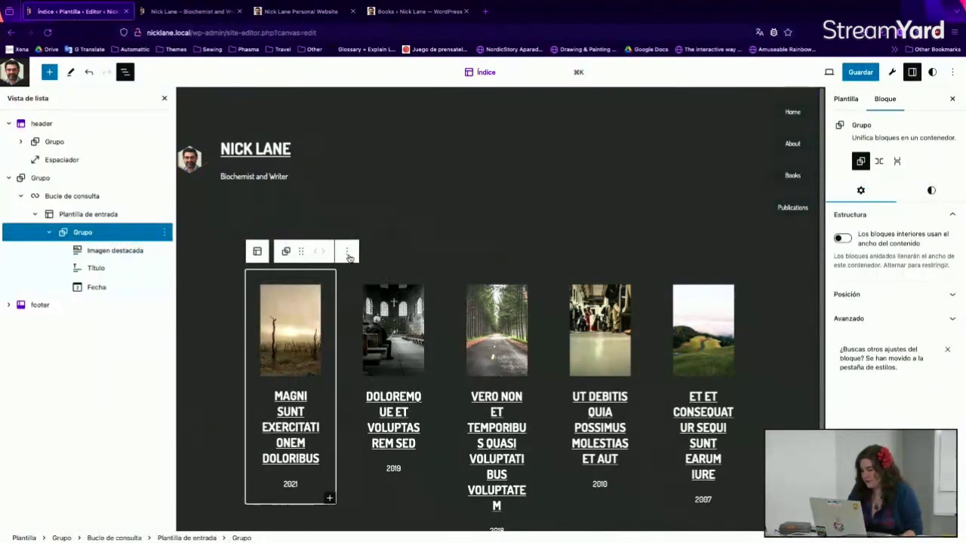
left_click(124, 217)
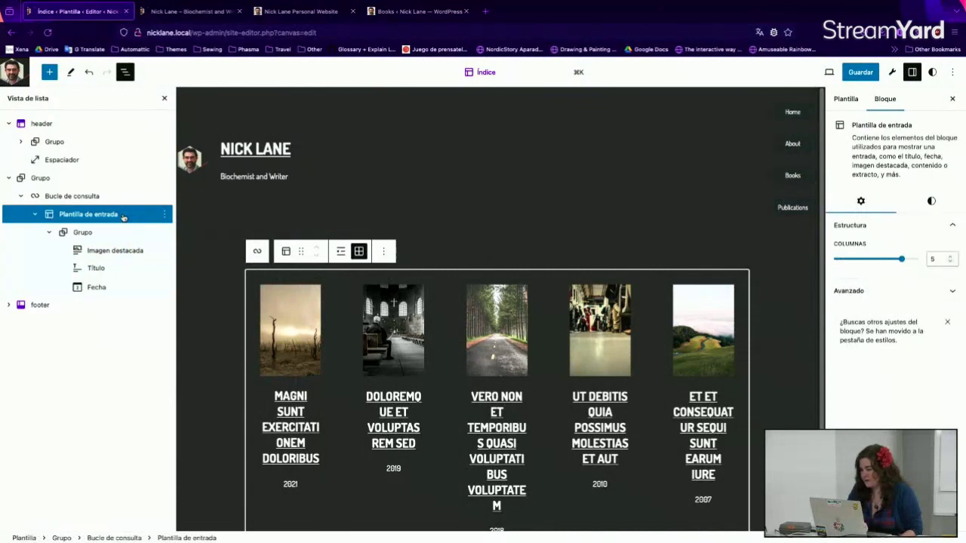
left_click(122, 196)
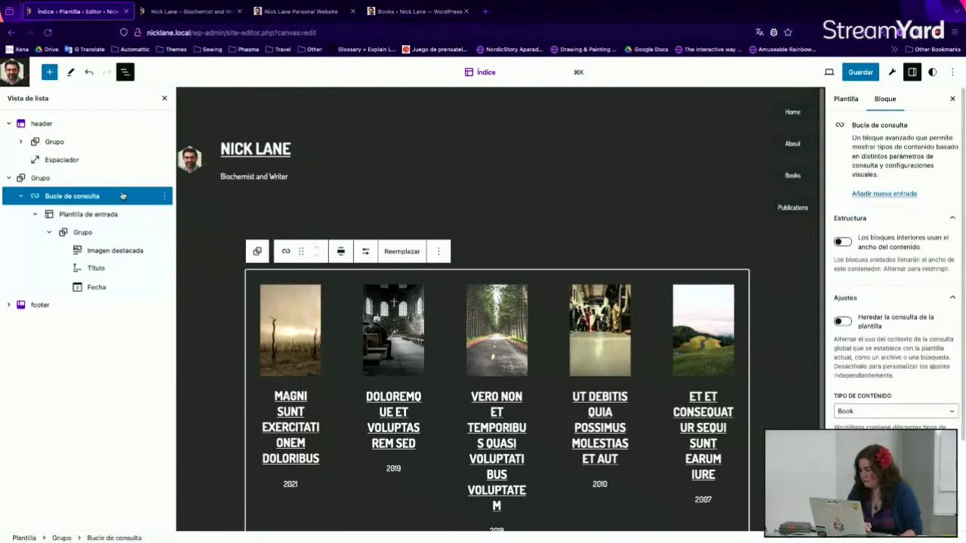
scroll(850, 352, "down", 2)
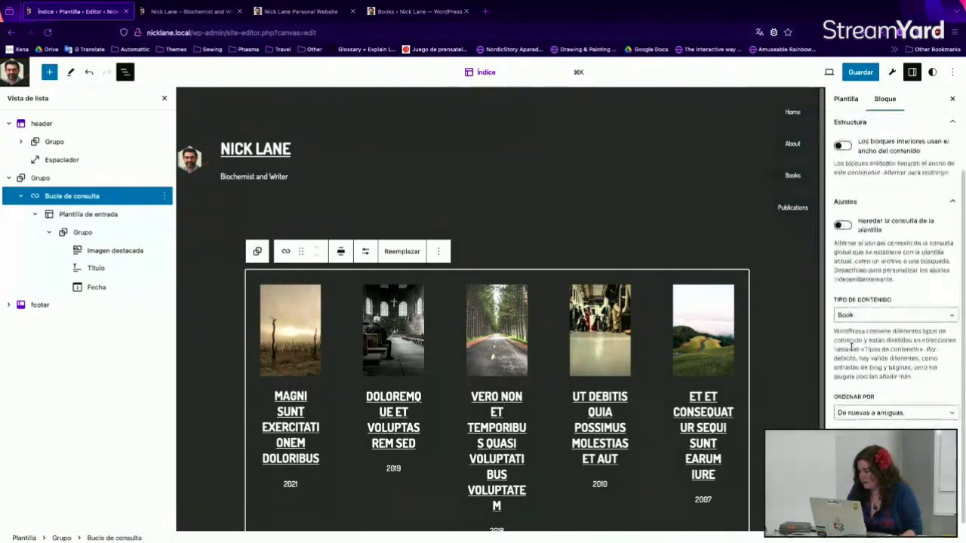
scroll(851, 348, "up", 1)
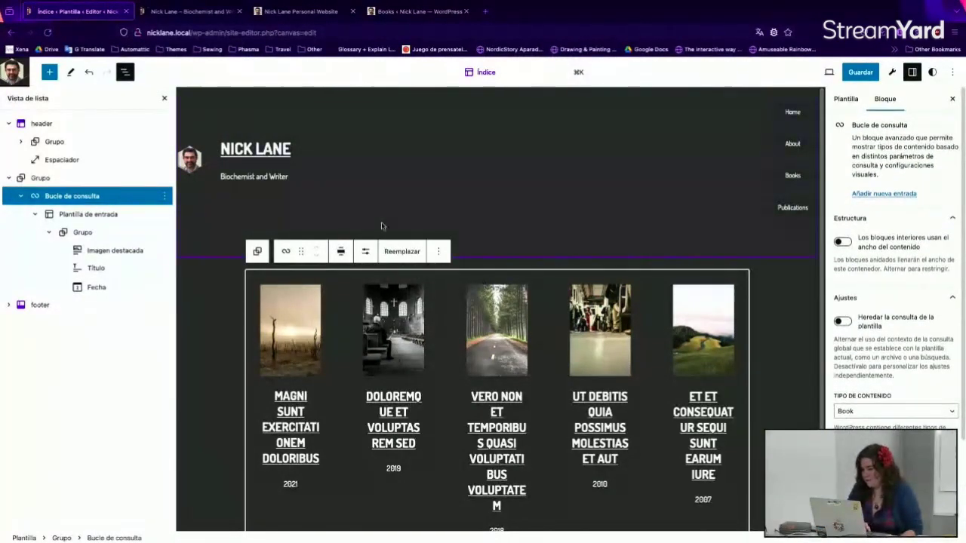
left_click(366, 251)
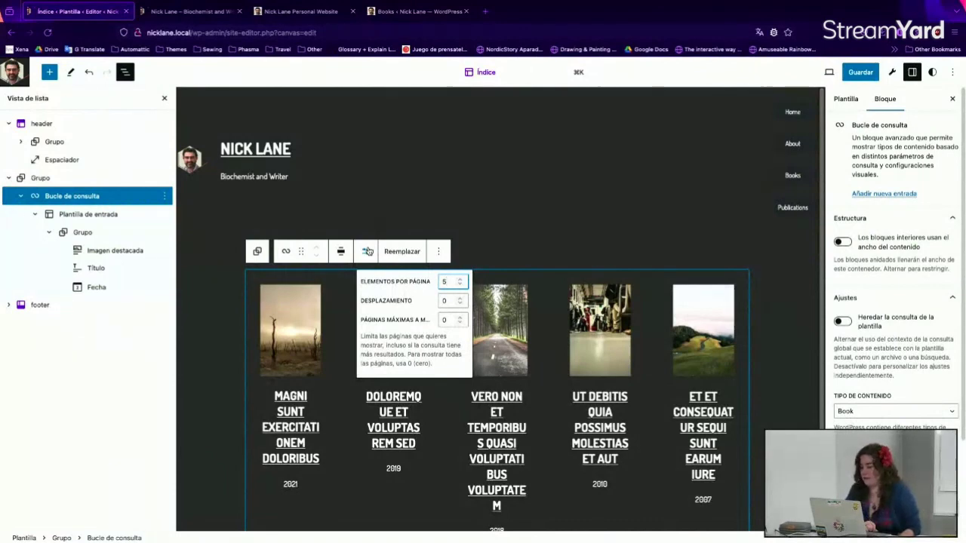
type("110")
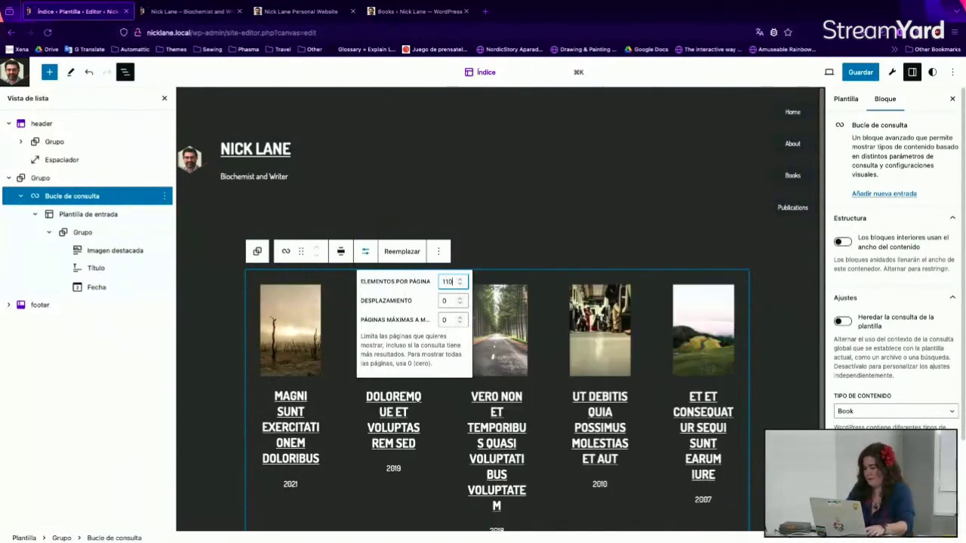
key("BackSpace")
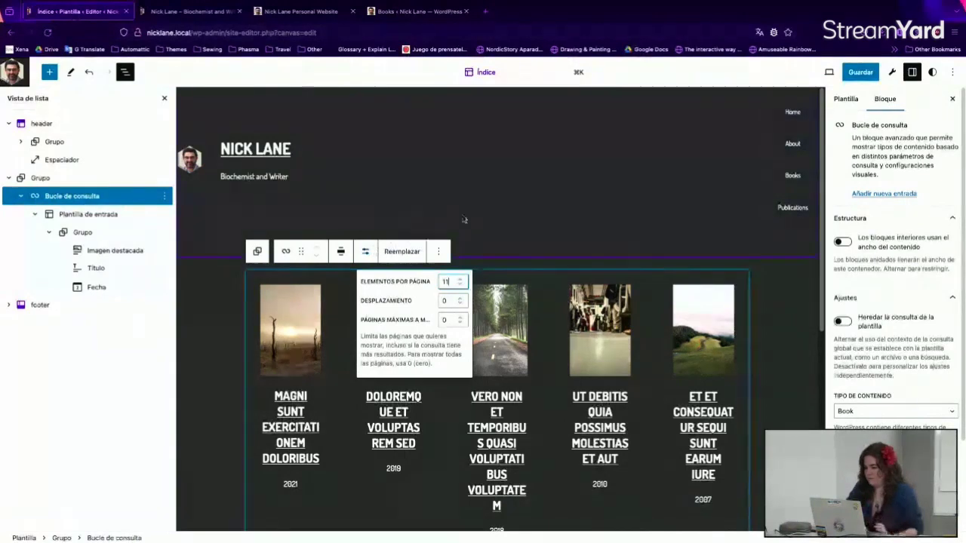
scroll(492, 204, "down", 5)
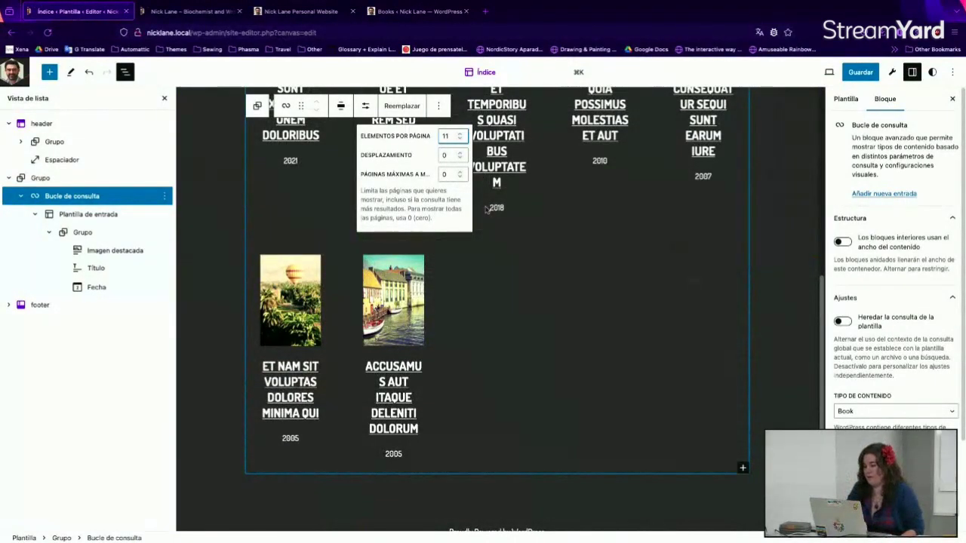
Set the book query loop's items per page back to 5
key("BackSpace")
key("BackSpace")
type("5")
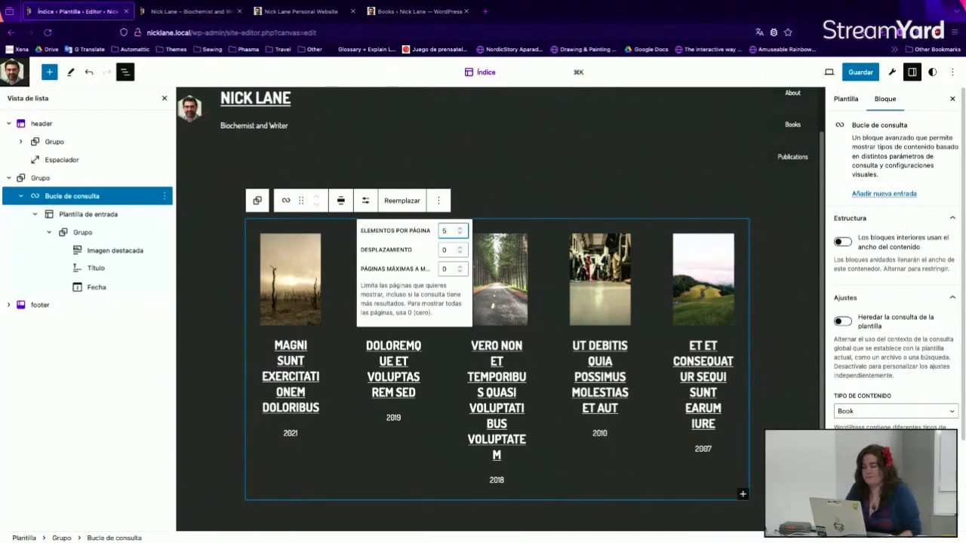
Save the index template and leave the site editor for the WordPress dashboard
left_click(198, 337)
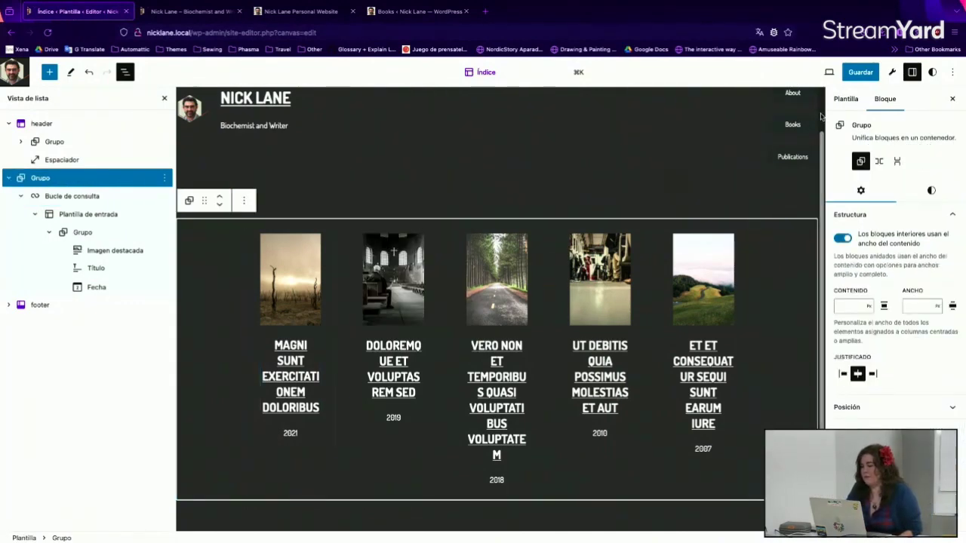
left_click(862, 73)
left_click(862, 73)
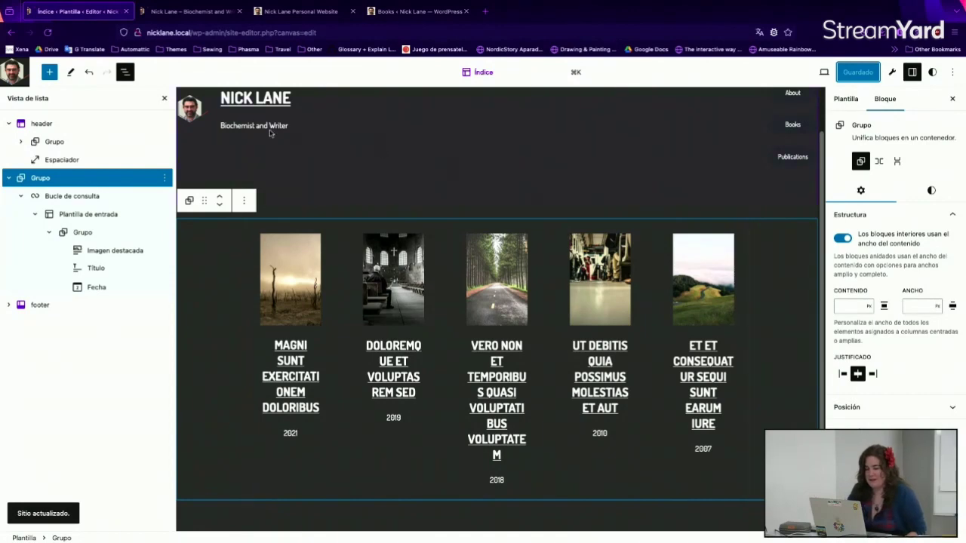
left_click(12, 72)
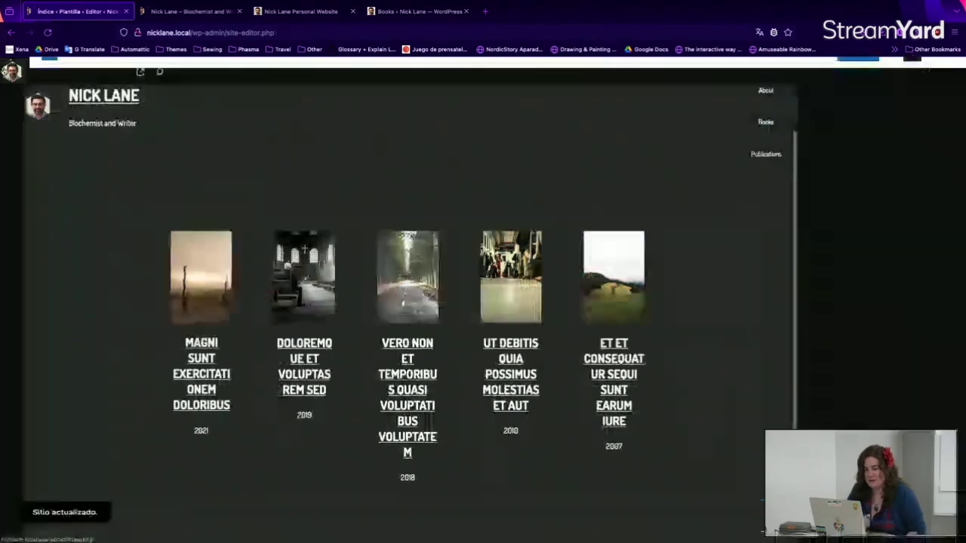
left_click(6, 71)
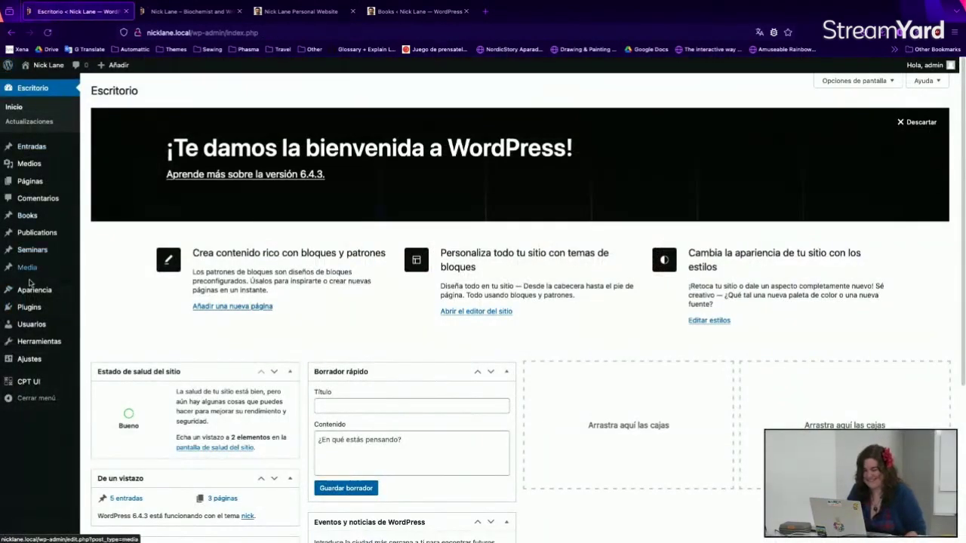
mouse_move(34, 290)
left_click(131, 311)
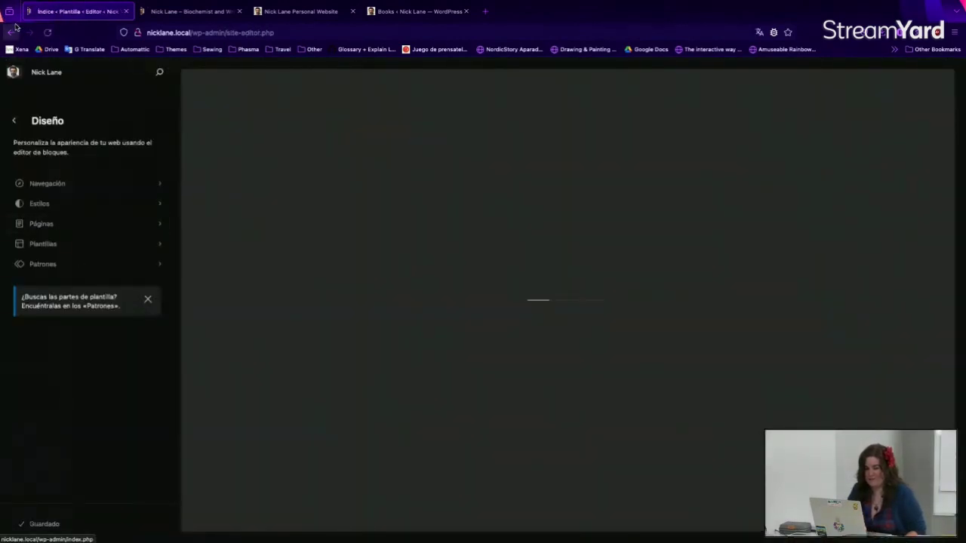
key("alt+Left")
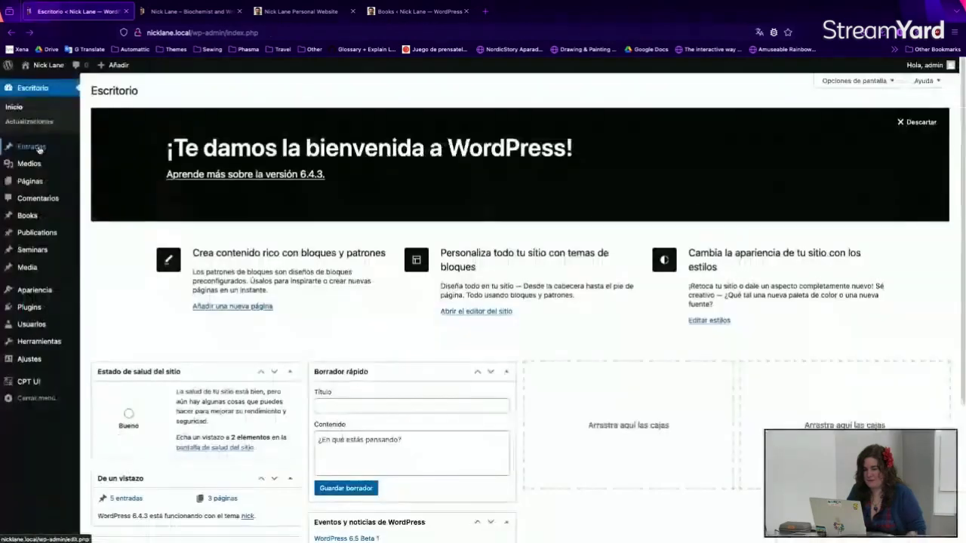
Activate the installed Nick Lane theme in place of the nick theme
mouse_move(44, 289)
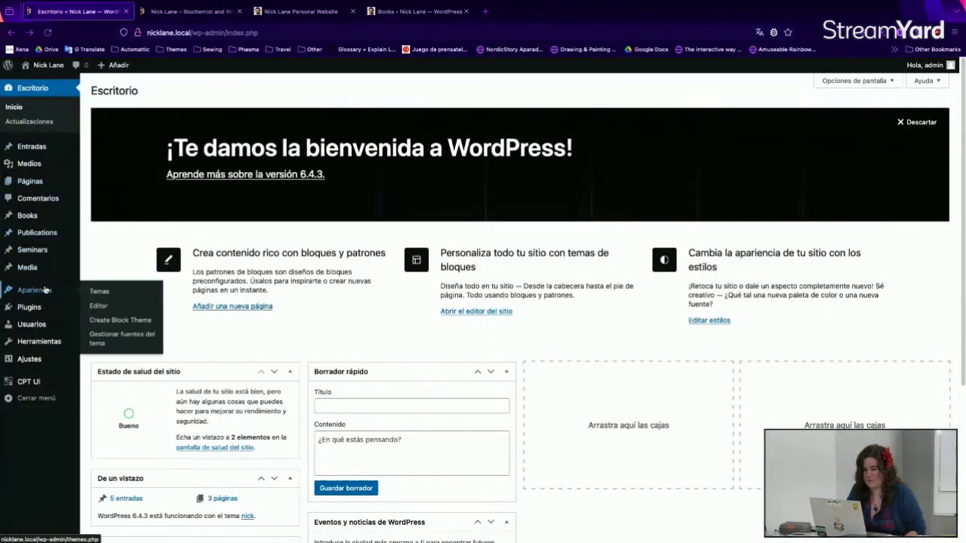
left_click(108, 293)
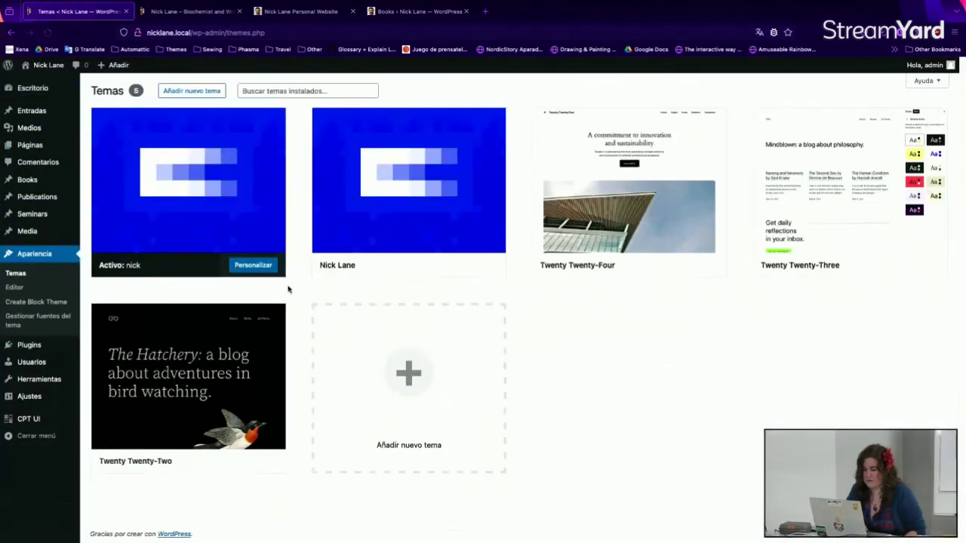
left_click(431, 264)
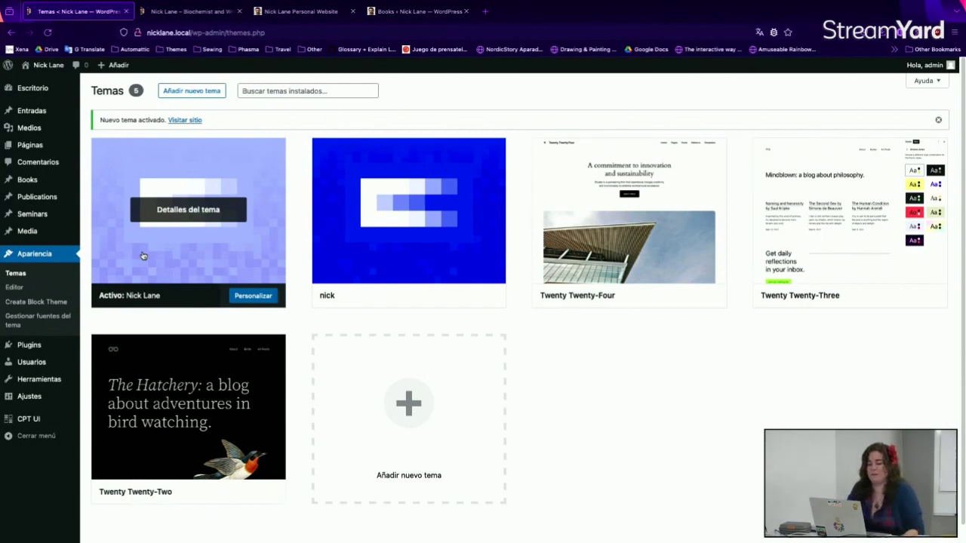
Open the active theme's index template (Índice) for editing in the site editor and view its book row
left_click(36, 290)
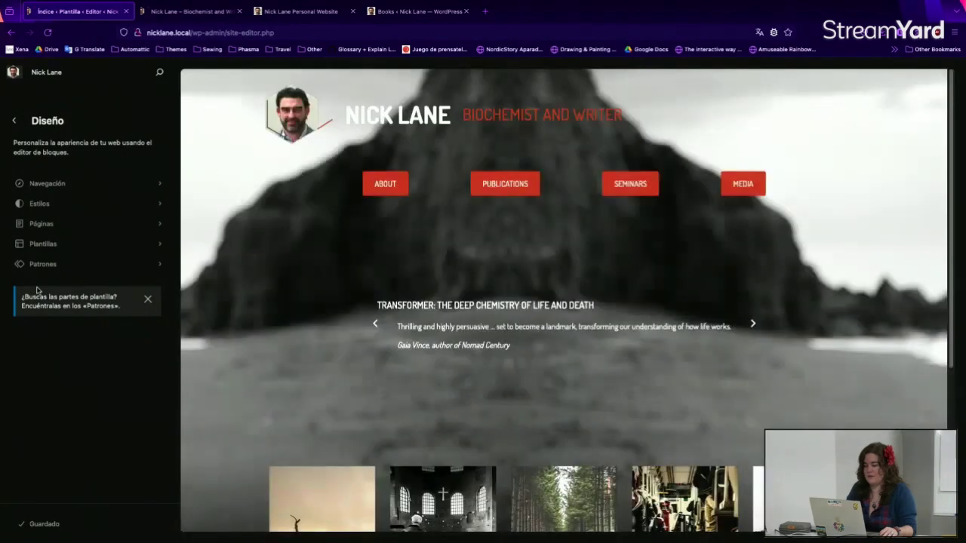
left_click(205, 234)
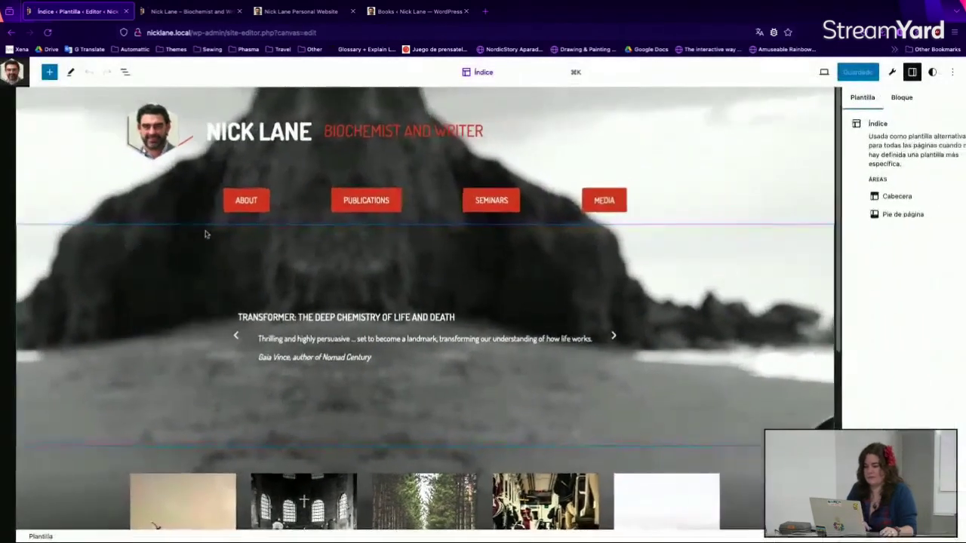
scroll(205, 234, "down", 5)
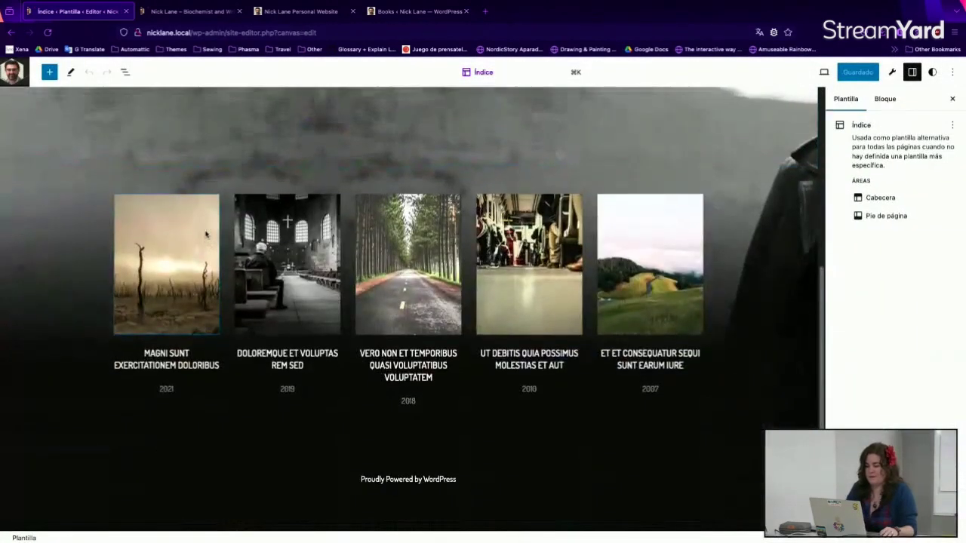
Reload the nicklane.local front page and view it with the newly activated theme
left_click(154, 14)
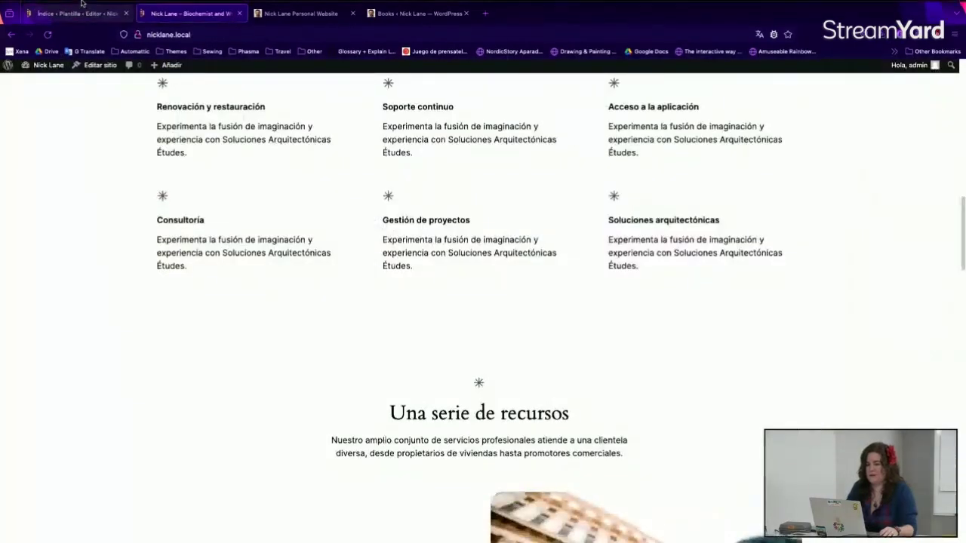
key("ctrl+r")
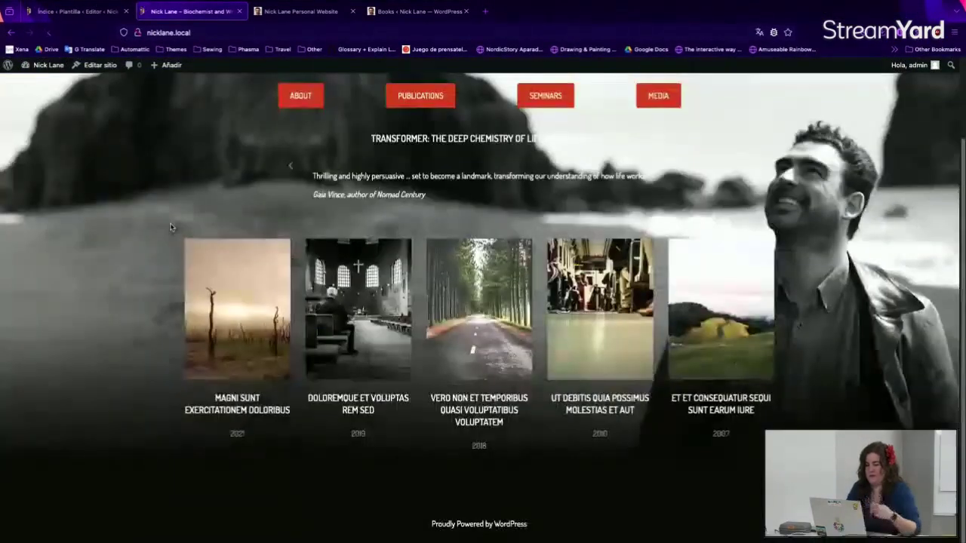
key("ctrl+r")
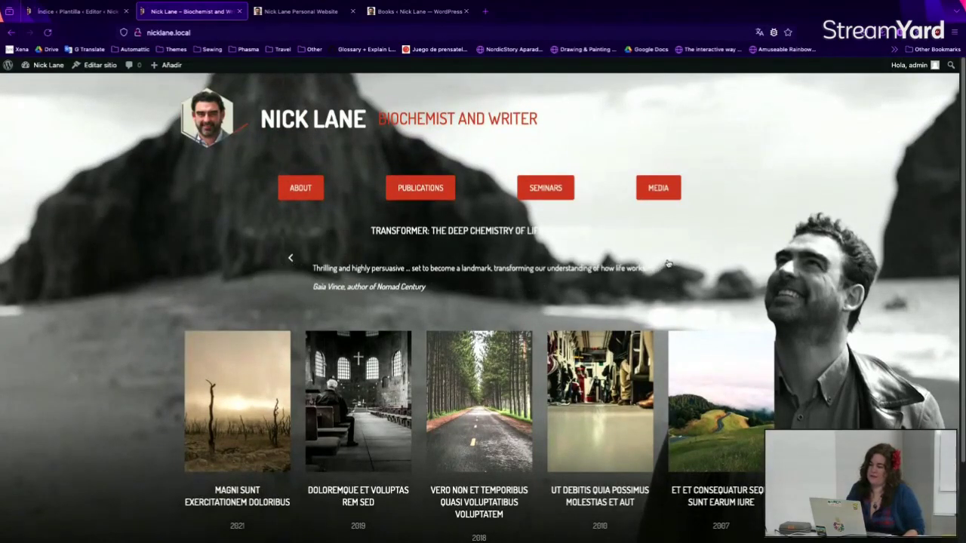
Return to the index template and examine the general settings of the testimonial Gutenslider block
left_click(113, 12)
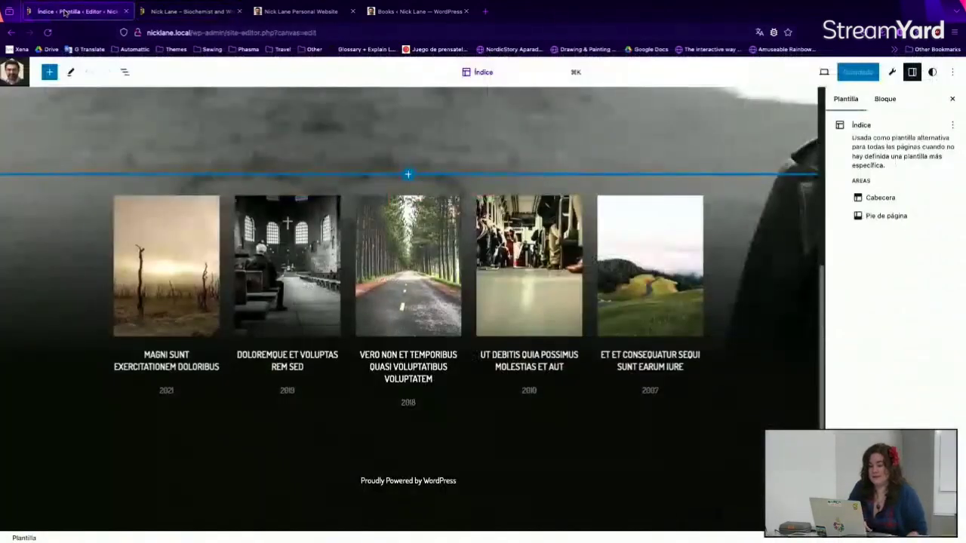
scroll(241, 311, "up", 10)
left_click(242, 311)
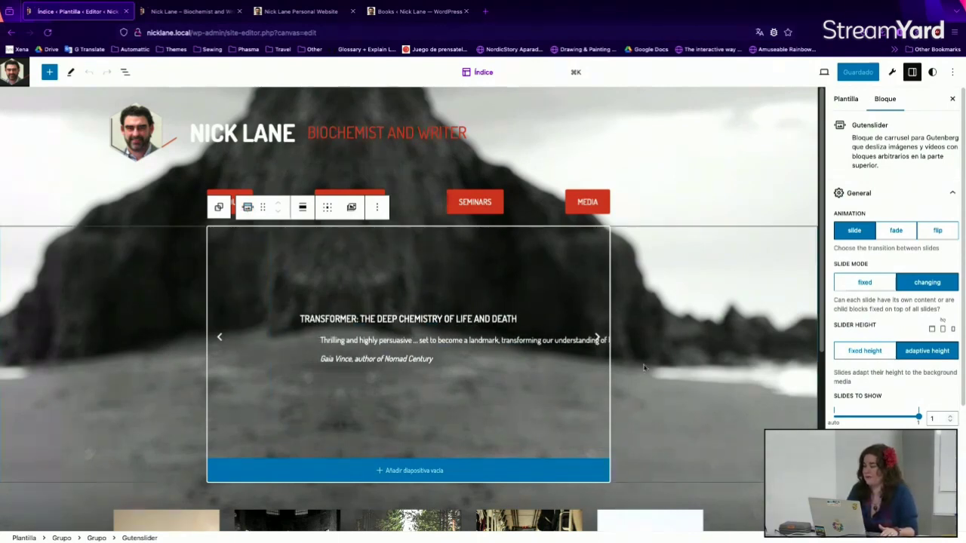
scroll(879, 252, "down", 4)
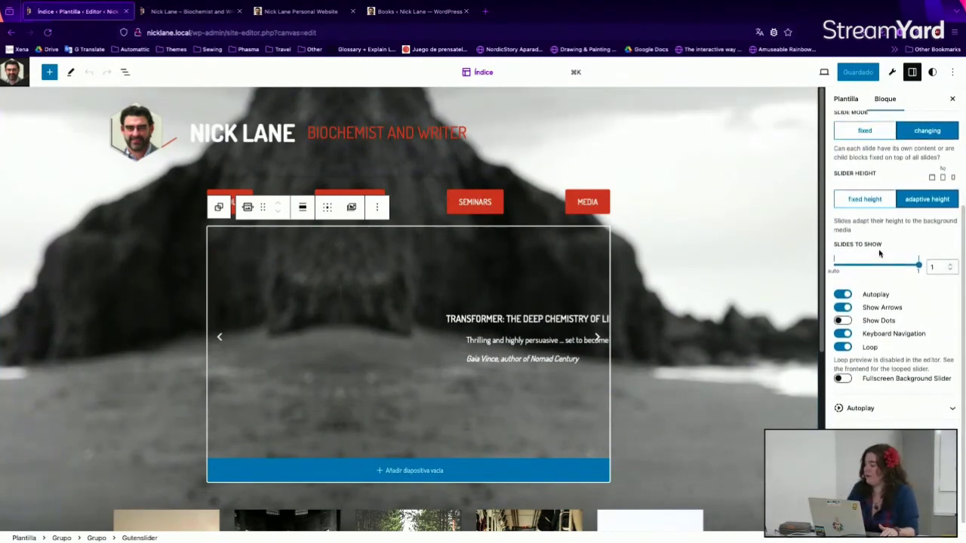
scroll(879, 252, "up", 4)
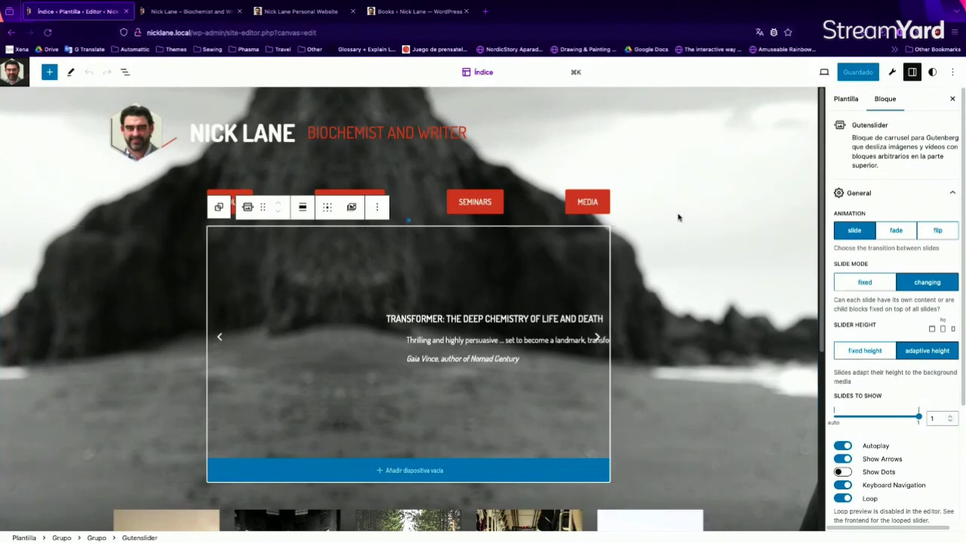
Show the template's block structure and inspect the Fondo Imagen group's styles and the Categorias and Testimonios groups
mouse_move(678, 217)
left_click(126, 71)
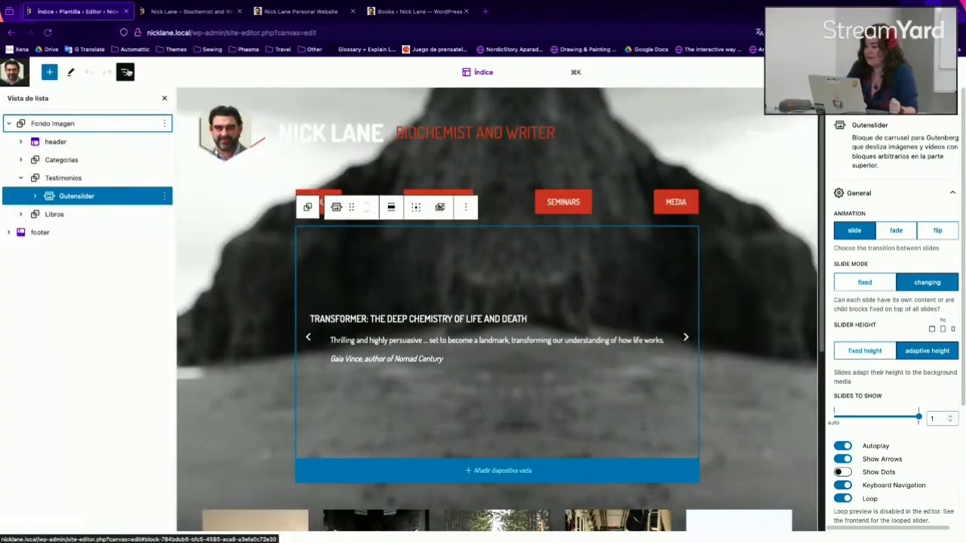
left_click(99, 128)
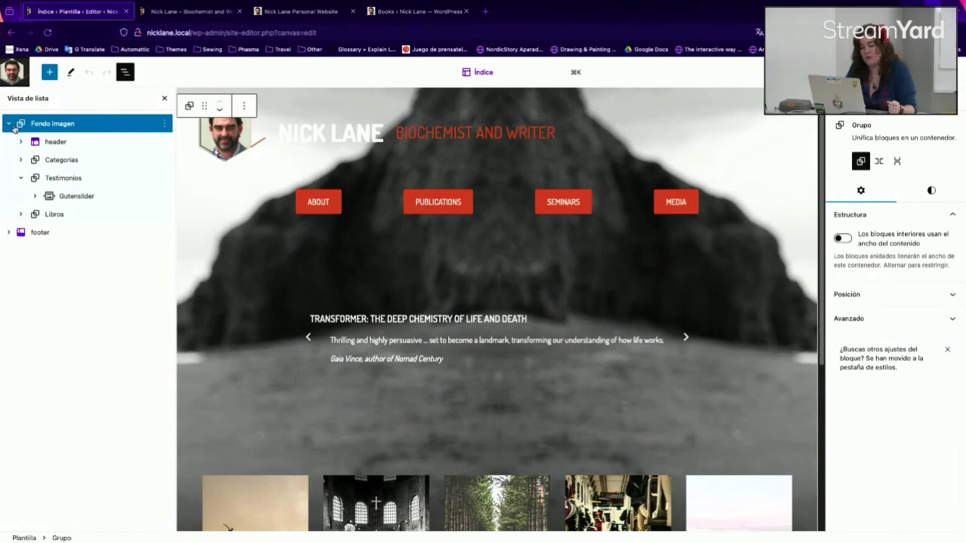
left_click(930, 190)
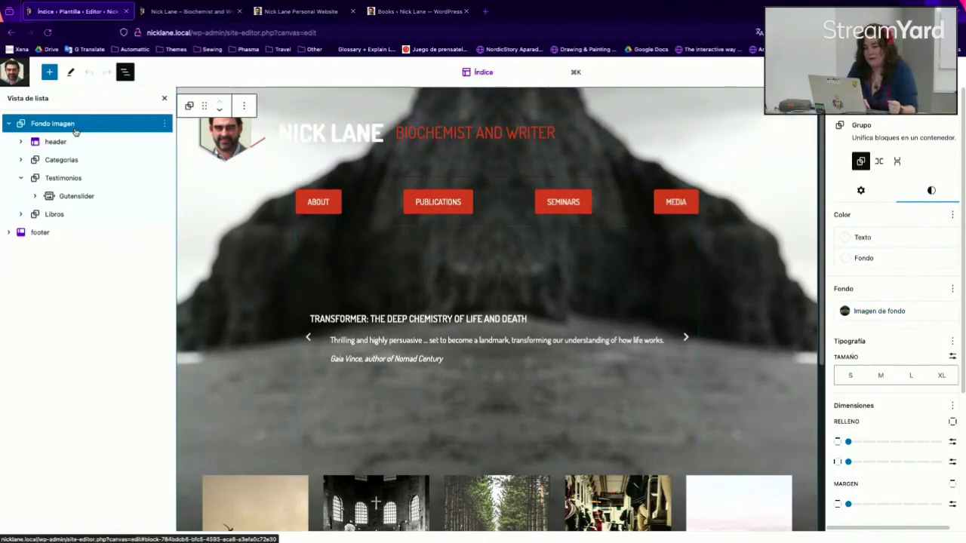
left_click(68, 160)
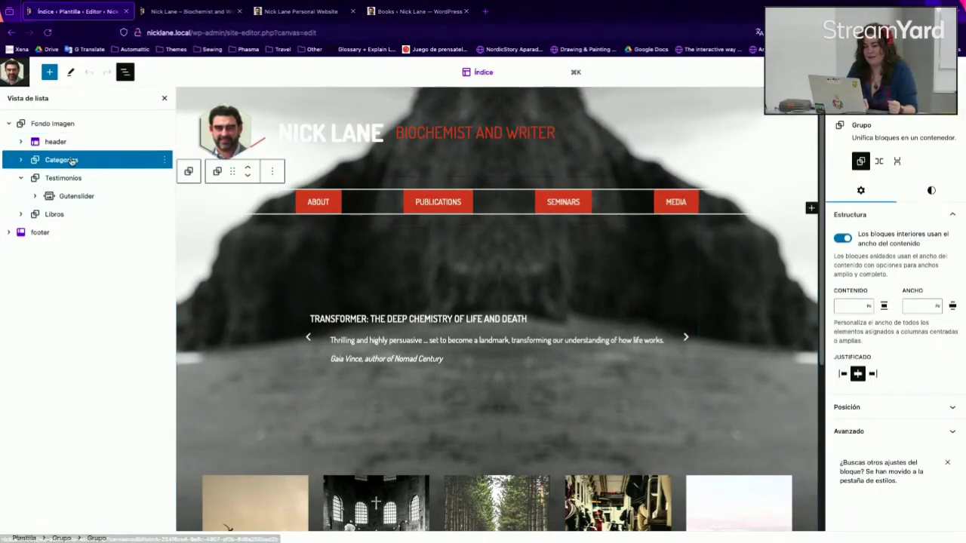
left_click(63, 178)
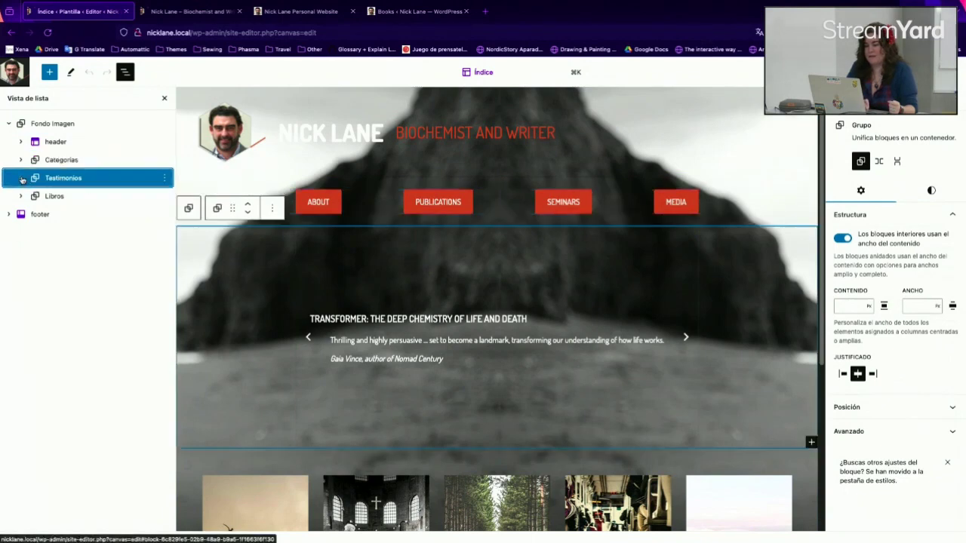
Inspect the Libros group and compare it with the books section on the live nick-lane.net home page
left_click(54, 196)
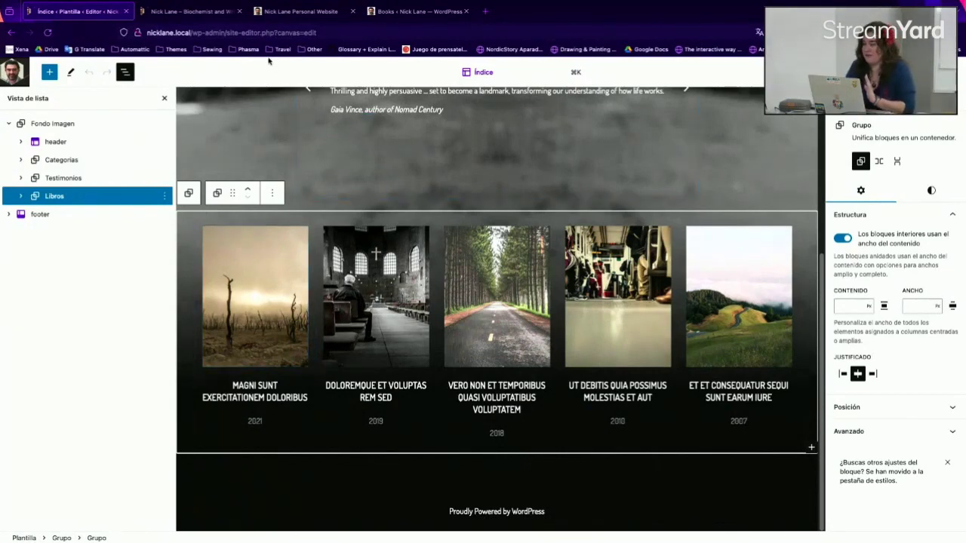
left_click(303, 22)
scroll(303, 163, "down", 1)
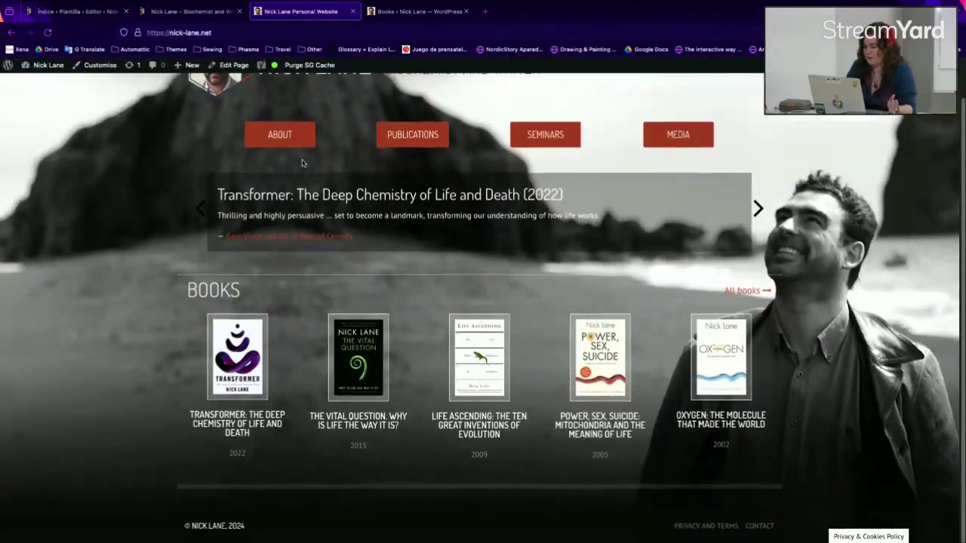
scroll(303, 163, "up", 1)
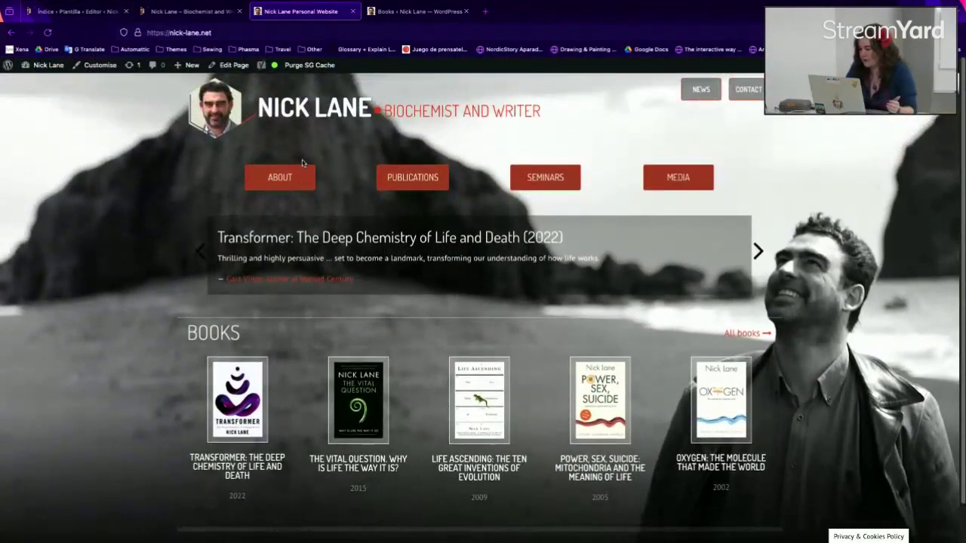
Open the live site's Publications archive and look through its layout, filters and pagination
left_click(405, 175)
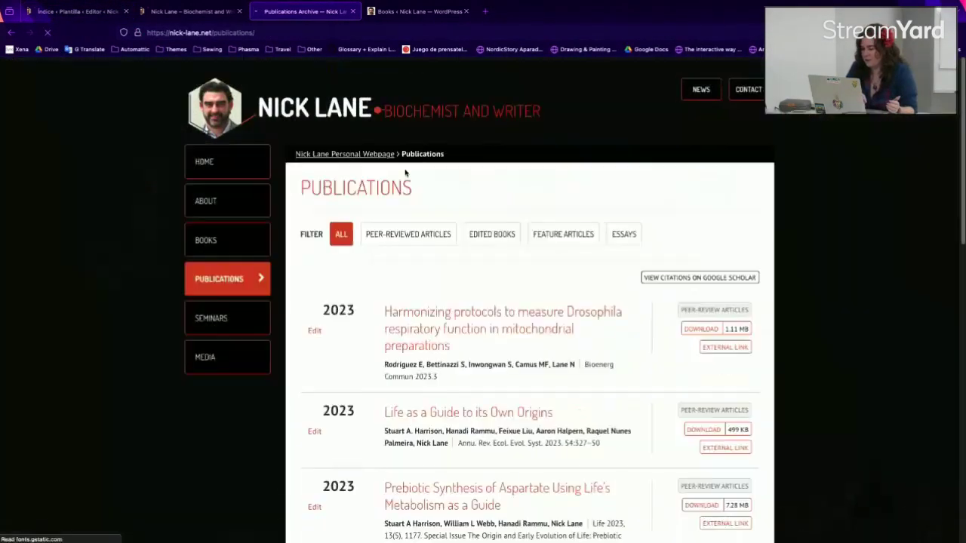
scroll(405, 173, "down", 15)
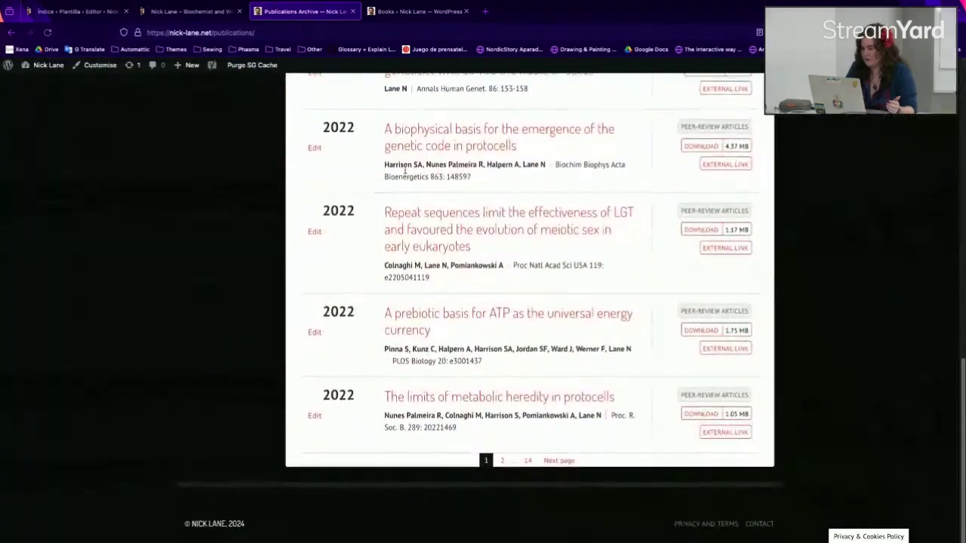
scroll(405, 171, "up", 11)
scroll(405, 171, "up", 6)
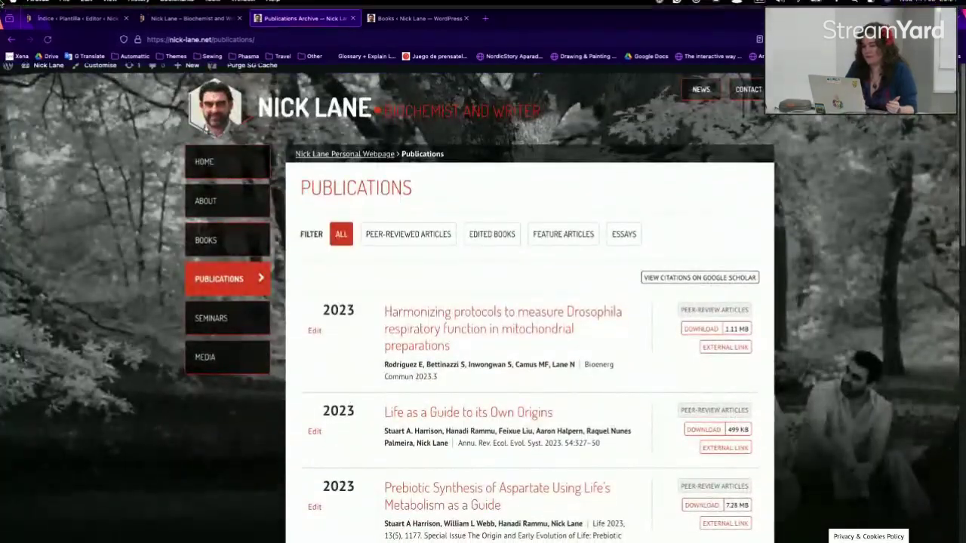
Return to the index template and view the rename dialog of the Fondo Imagen group, leaving without renaming it
left_click(66, 43)
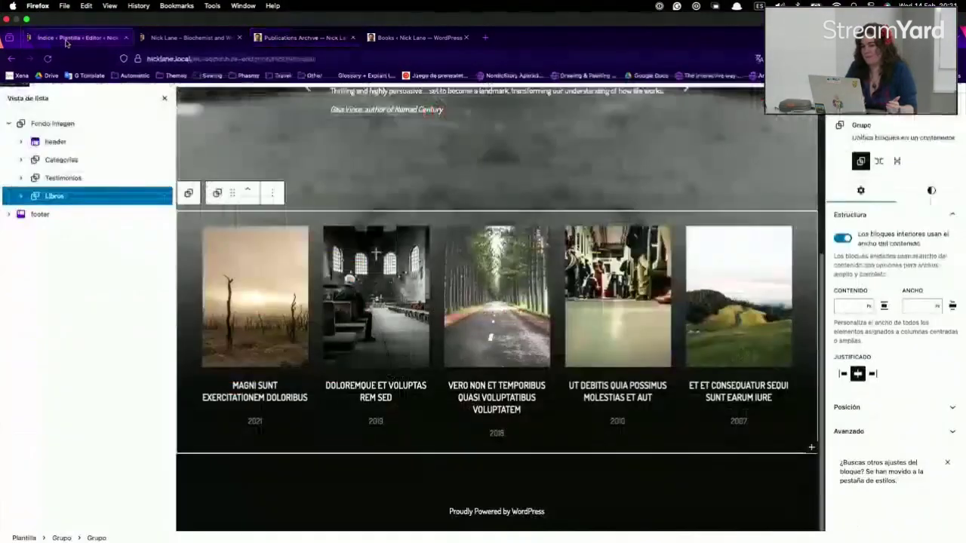
left_click(94, 126)
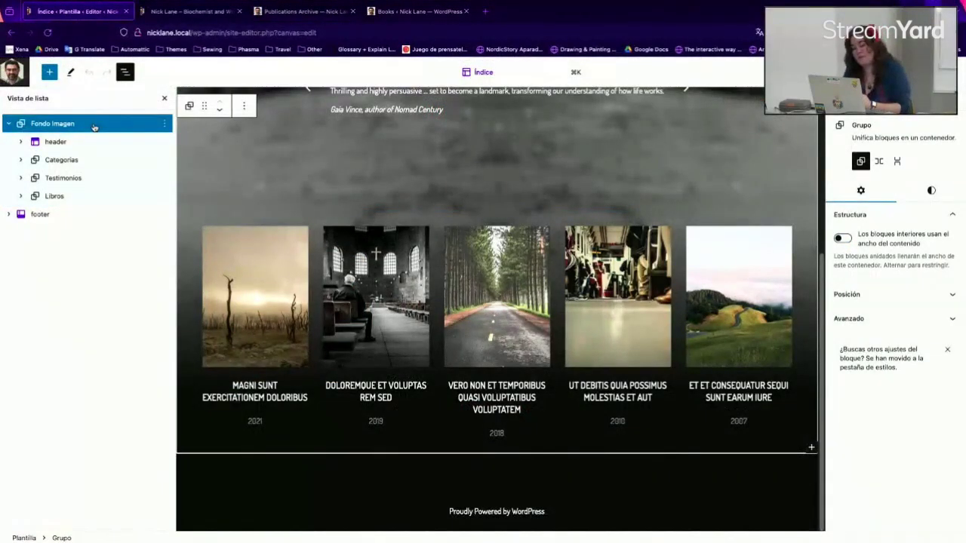
left_click(165, 127)
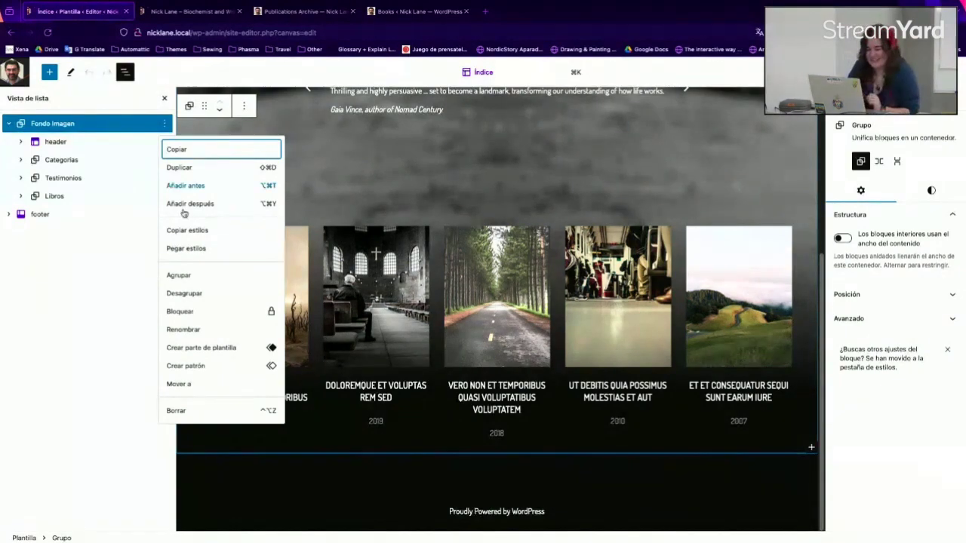
left_click(197, 329)
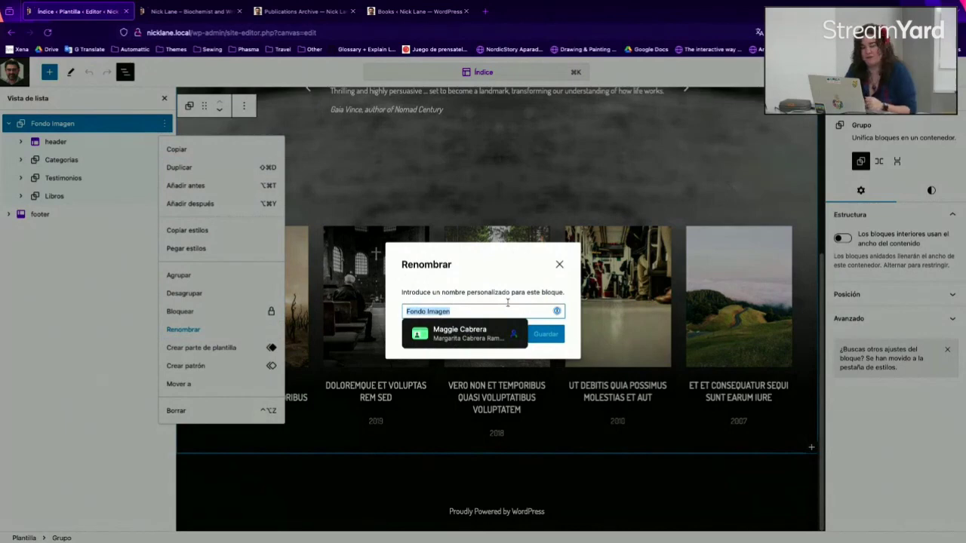
left_click(559, 264)
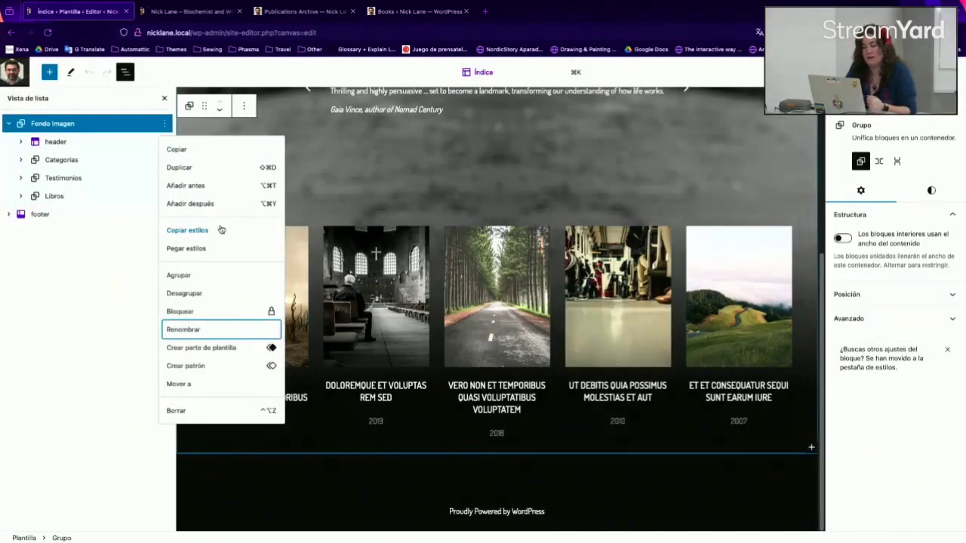
left_click(60, 264)
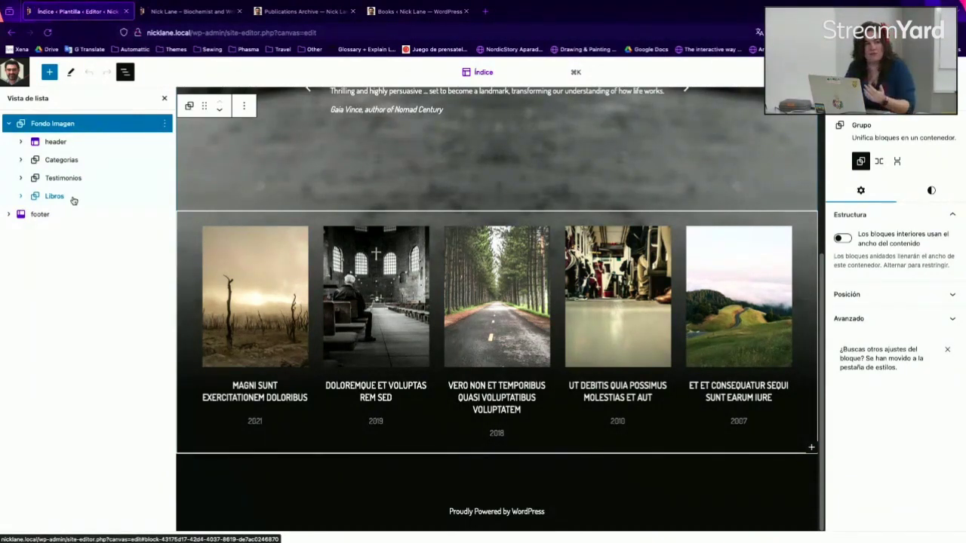
Select the Categorias, Testimonios, Libros and Fondo Imagen groups in turn to view the area each one covers
left_click(96, 160)
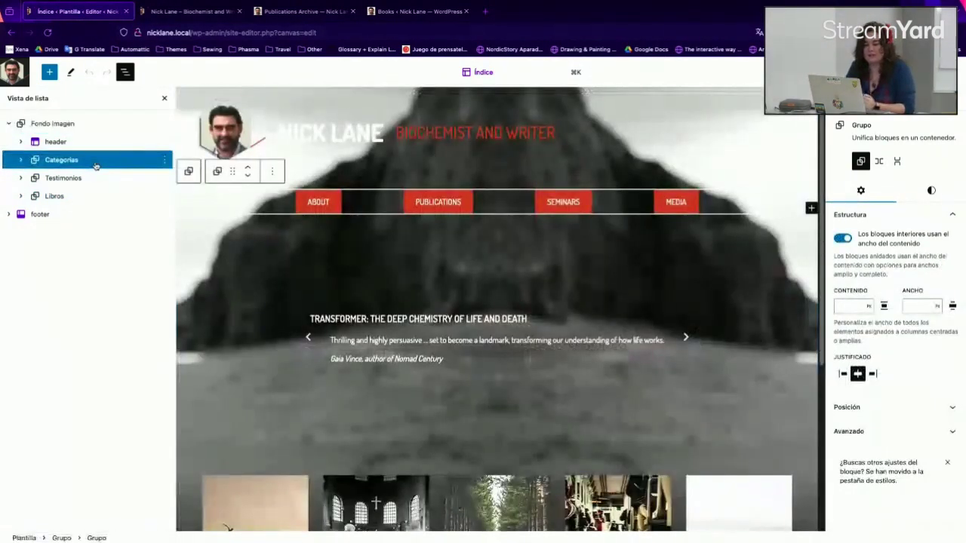
left_click(97, 181)
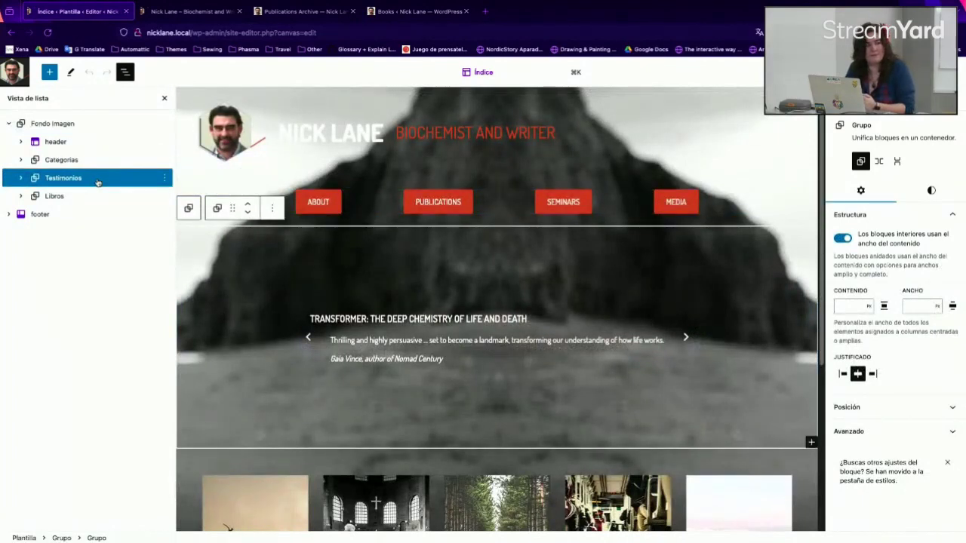
left_click(97, 196)
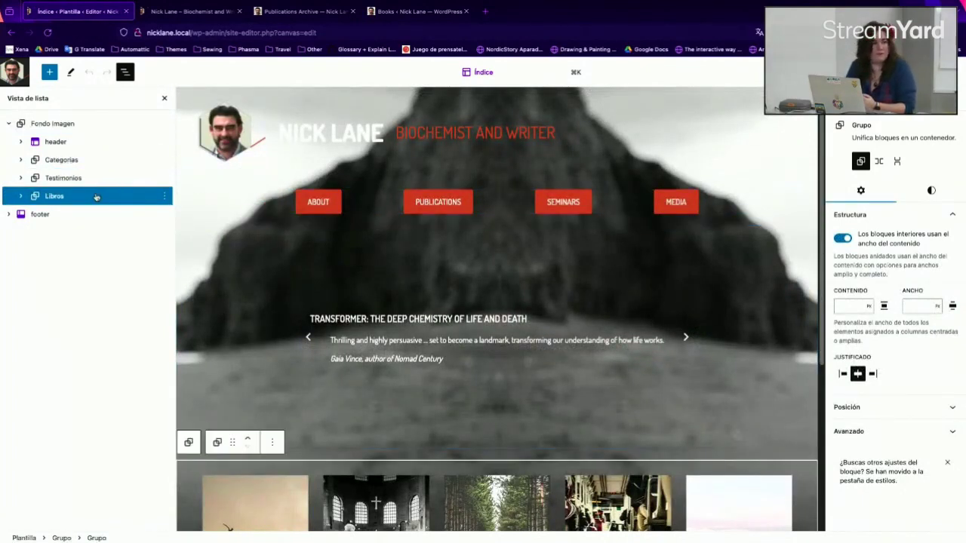
left_click(99, 123)
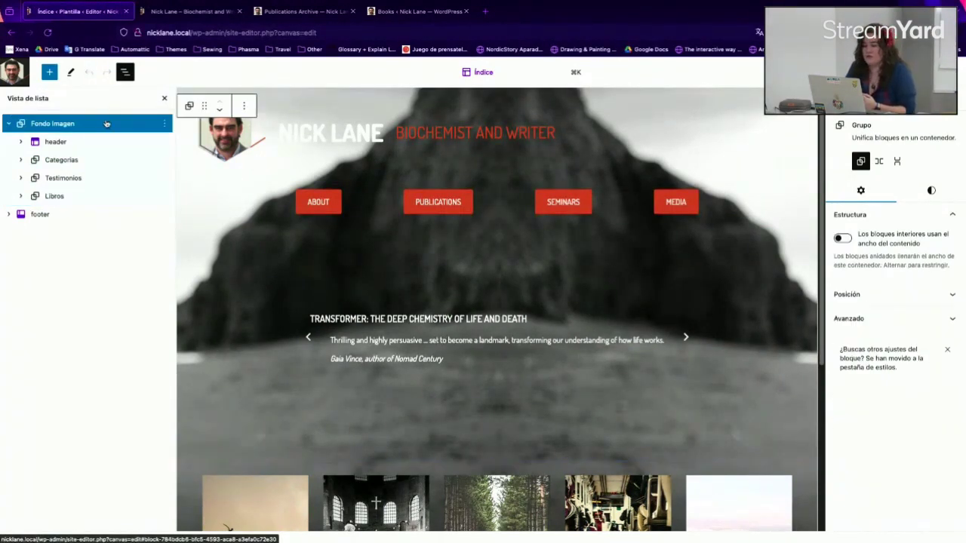
left_click(142, 179)
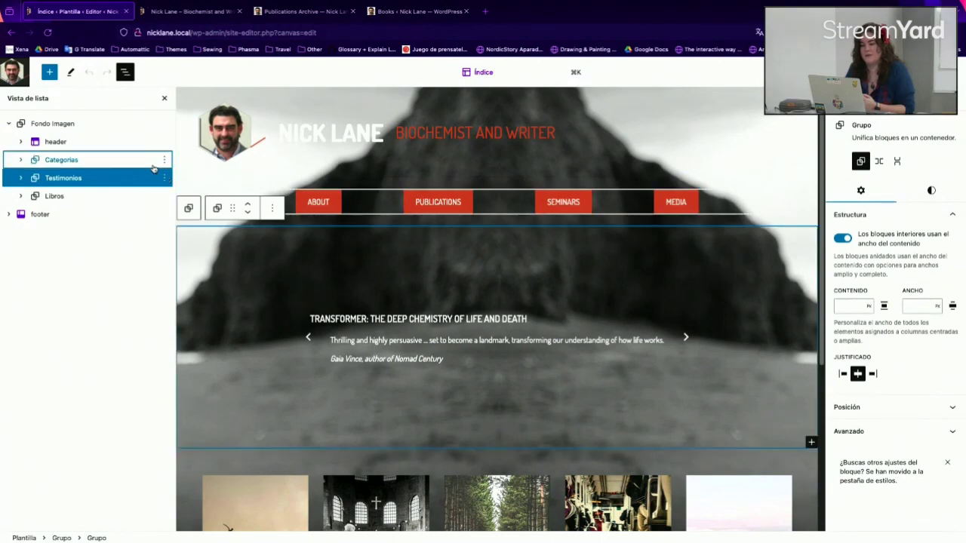
Copy the Categorias group, replace the untitled file's contents in Visual Studio Code with its markup, and highlight the "metadata" name attribute
left_click(154, 164)
left_click(273, 172)
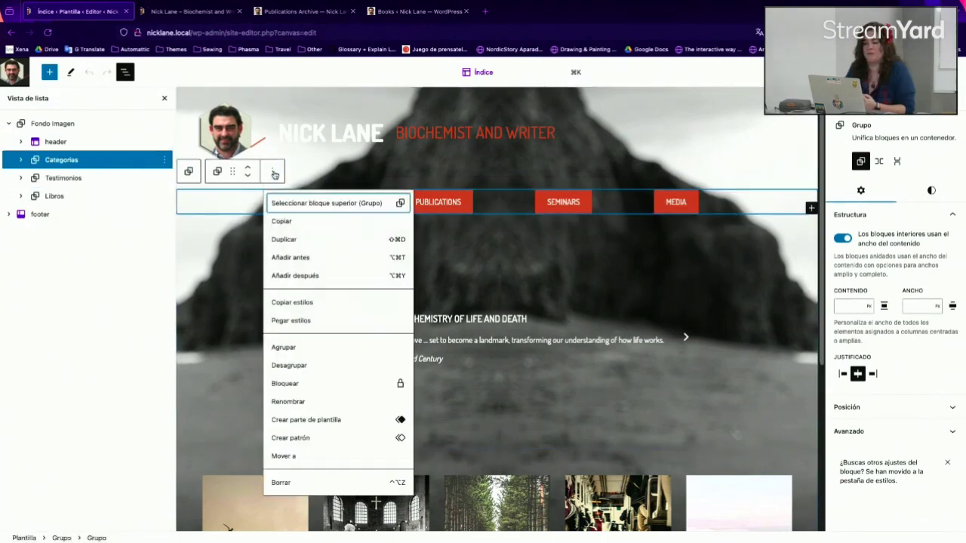
left_click(302, 223)
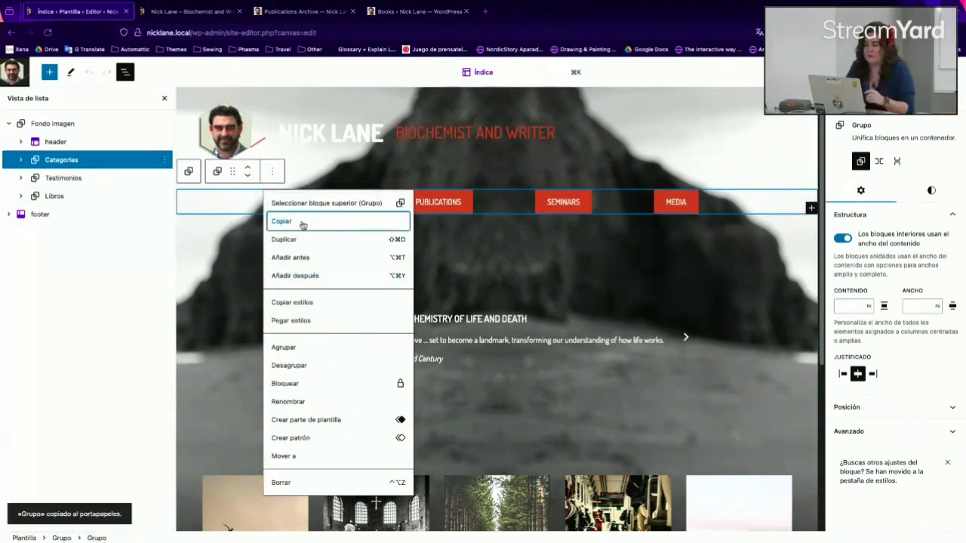
key("super+Tab")
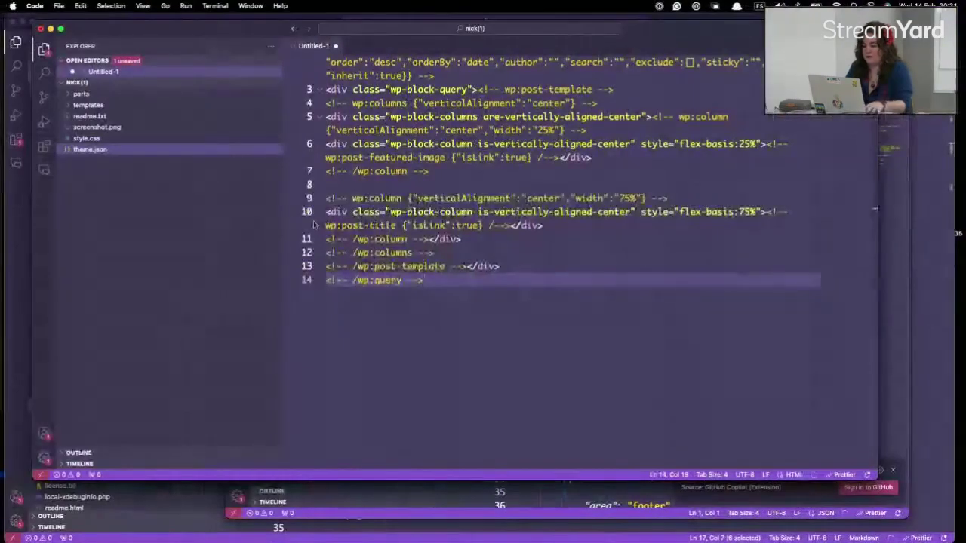
key("super+a")
key("BackSpace")
key("super+v")
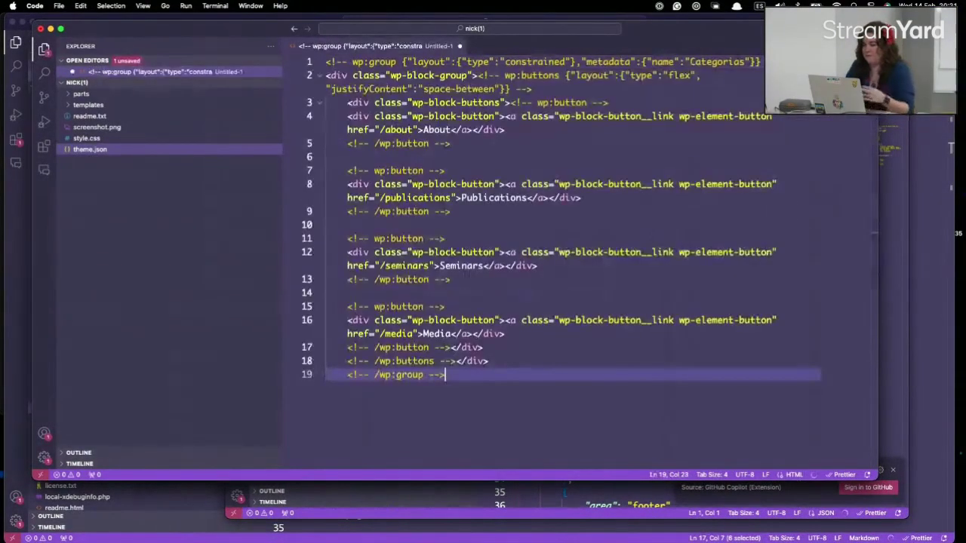
double_click(626, 61)
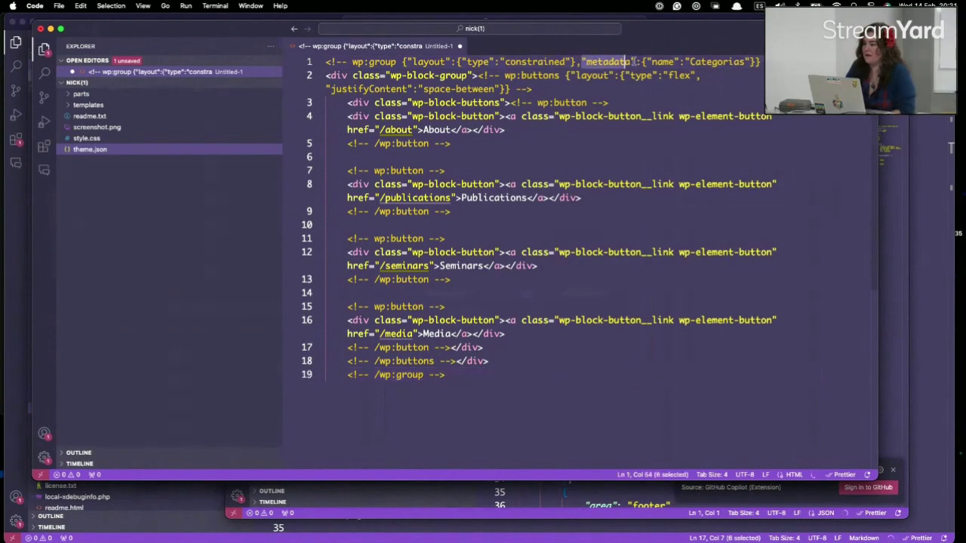
left_click_drag(632, 61, 749, 61)
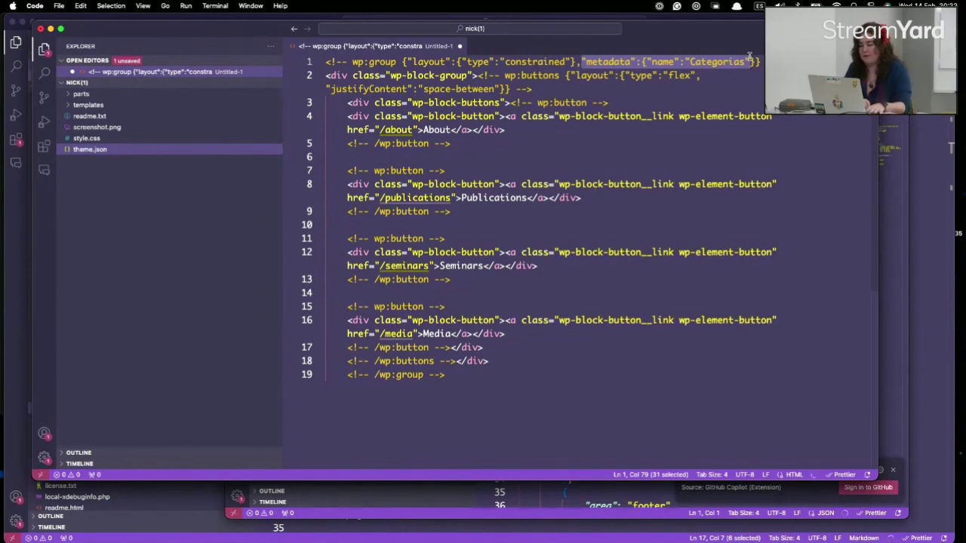
Return to the index template in the browser and examine the content type options of the Libros group's query loop, keeping Book
key("super+Tab")
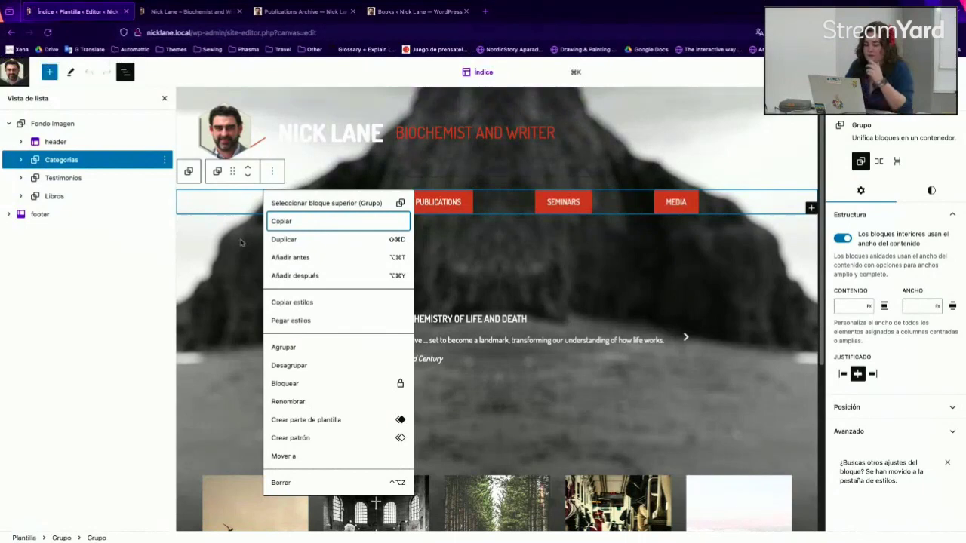
left_click(221, 277)
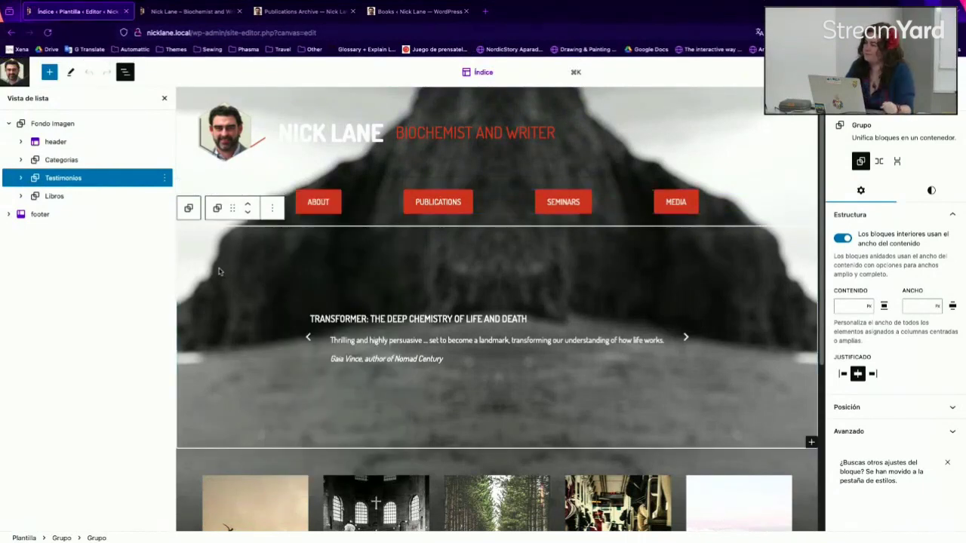
scroll(257, 284, "down", 5)
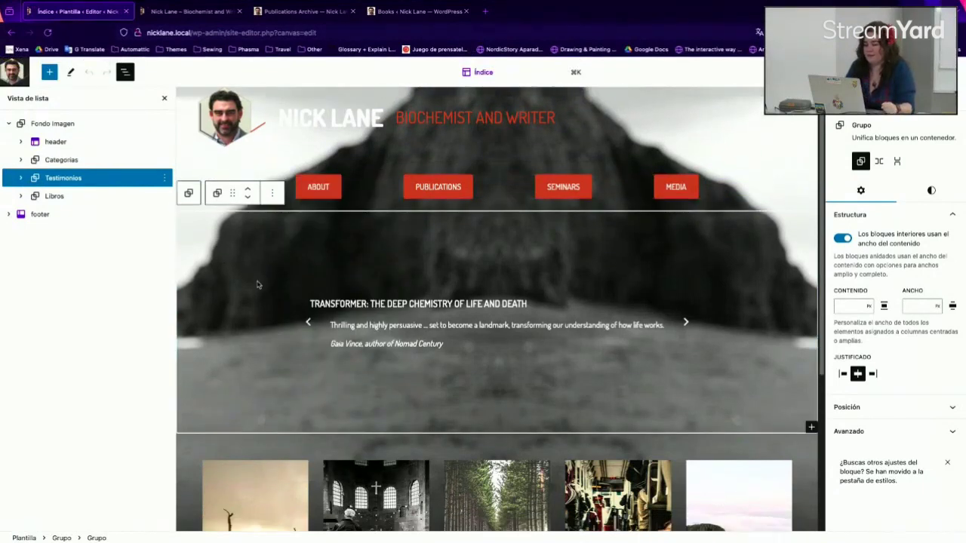
left_click(257, 285)
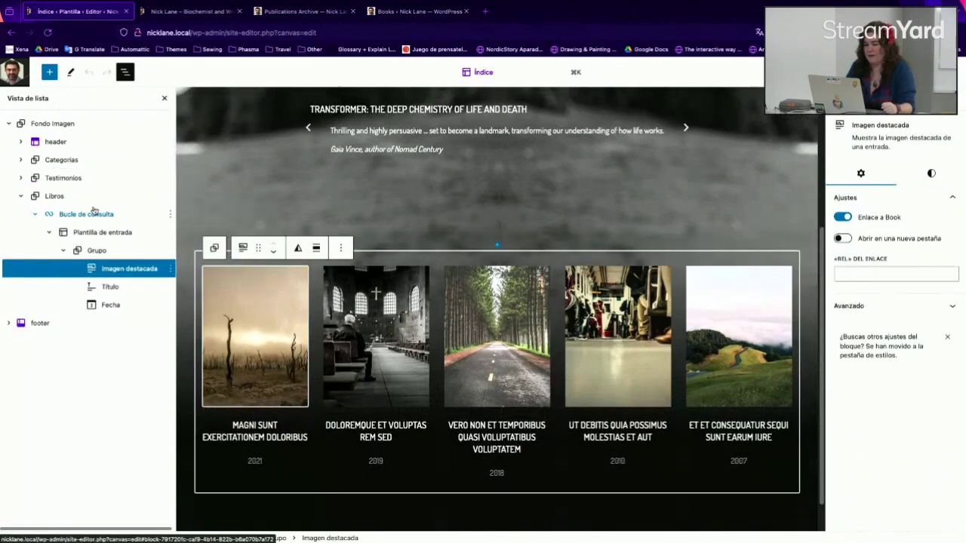
left_click(151, 218)
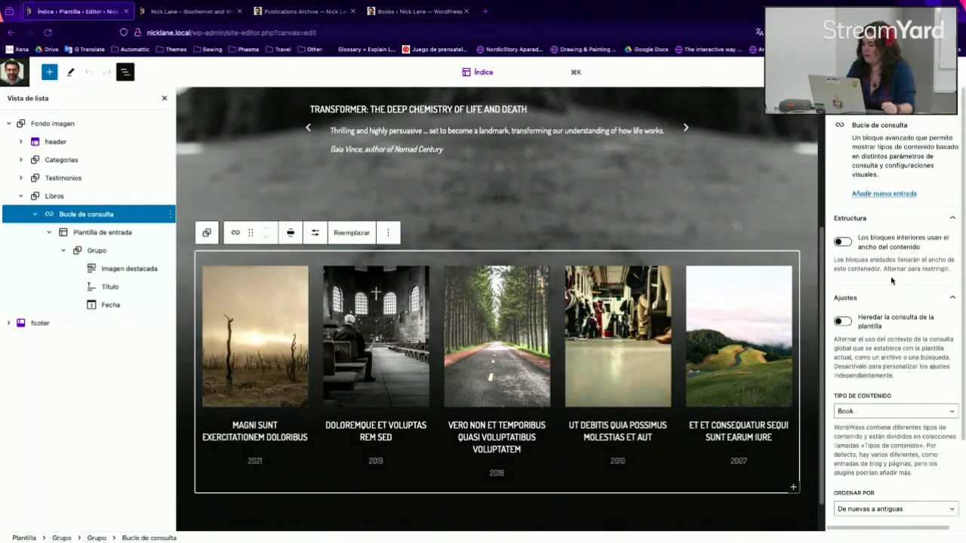
scroll(886, 283, "down", 3)
left_click(888, 314)
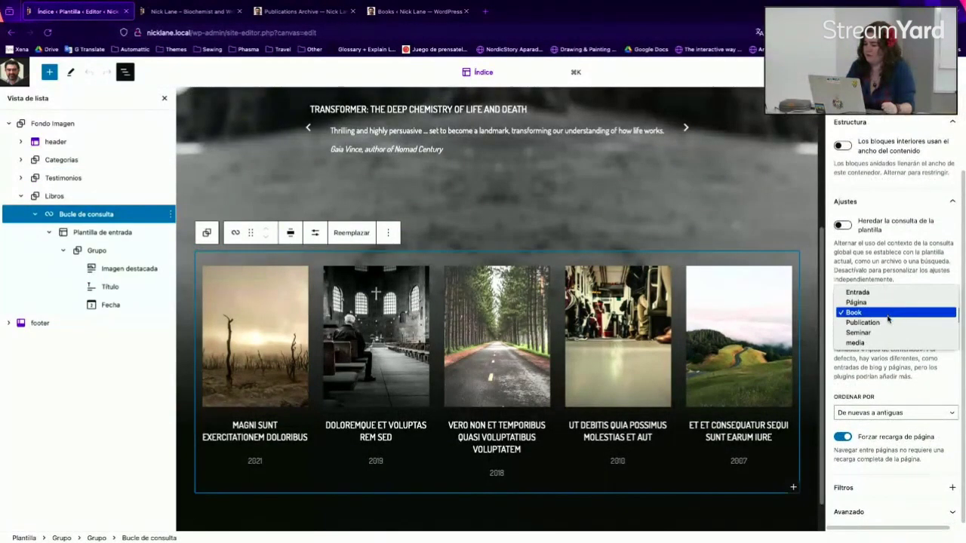
left_click(904, 374)
scroll(498, 302, "down", 1)
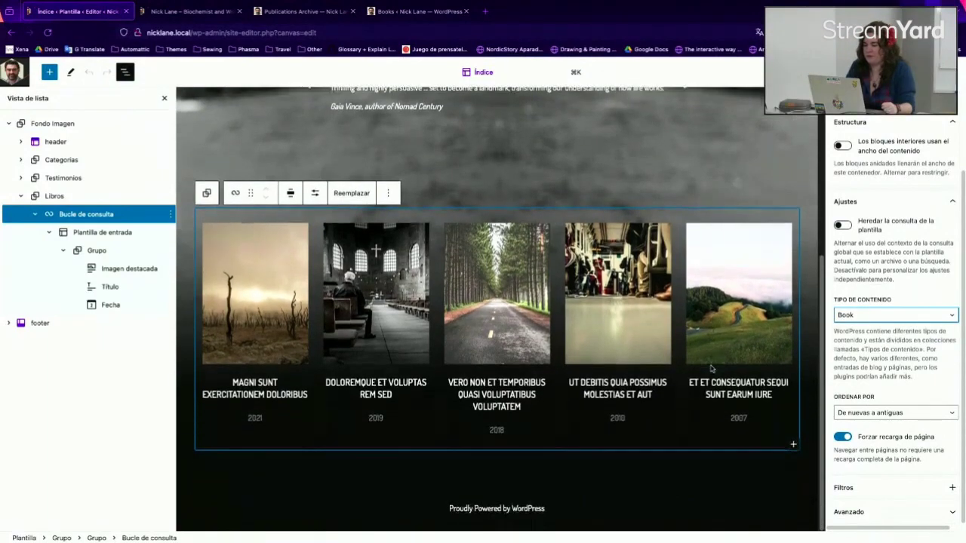
Leave the index template, open the theme's template list and examine the template types available to add
left_click(12, 72)
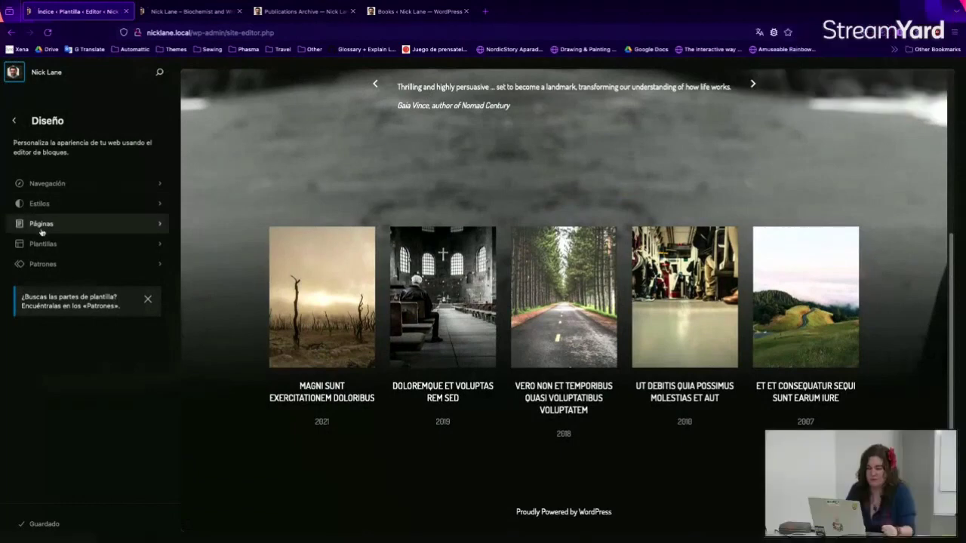
left_click(117, 241)
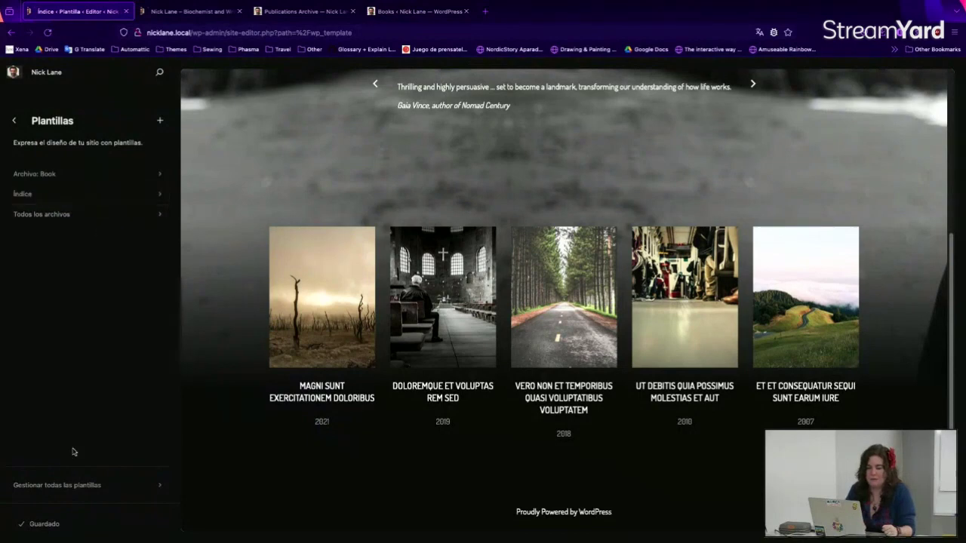
left_click(161, 120)
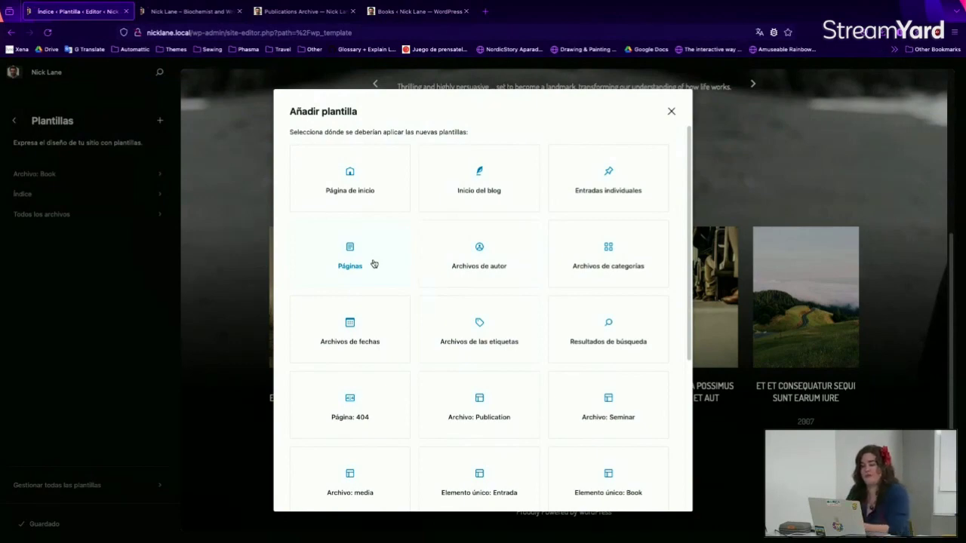
scroll(374, 263, "down", 3)
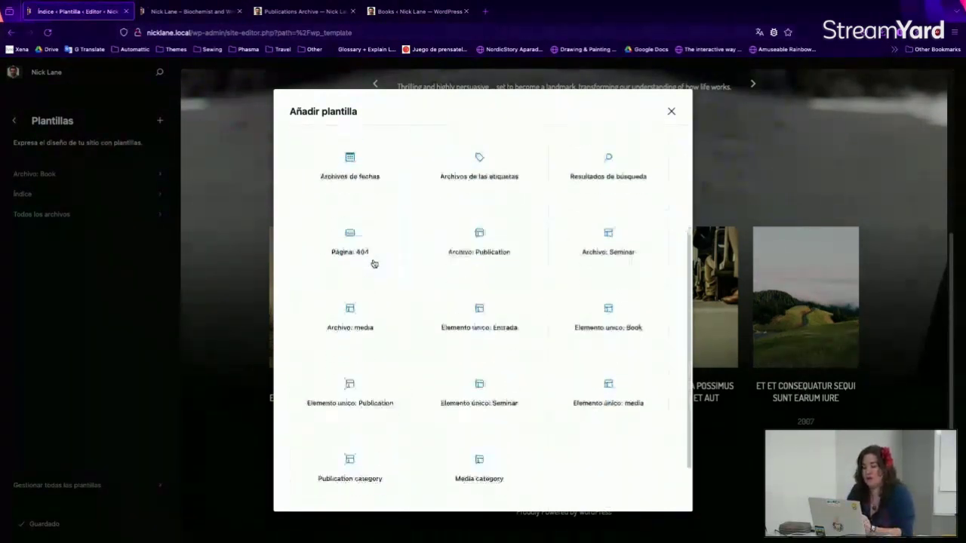
scroll(374, 263, "up", 3)
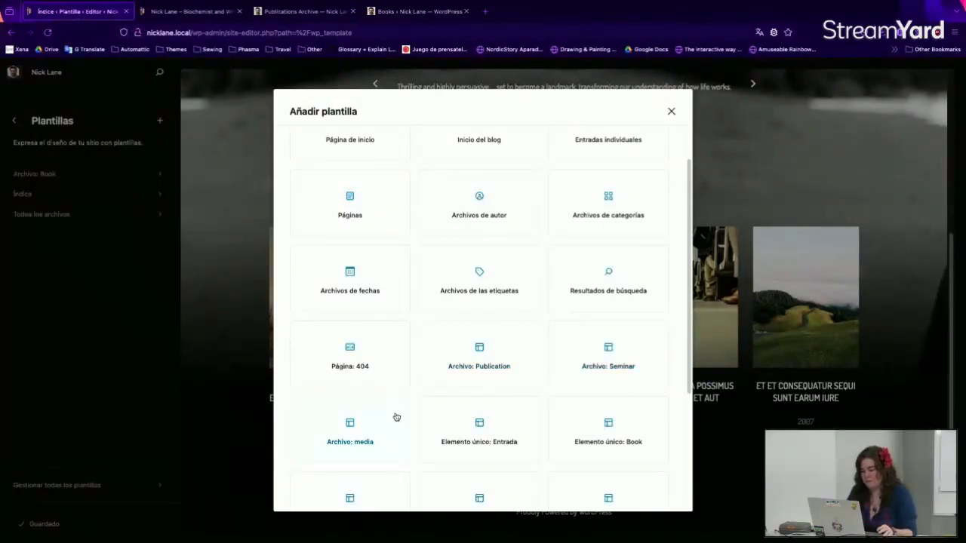
Add the "Archivo: media" template to the theme, starting it from the suggested archive pattern
left_click(358, 420)
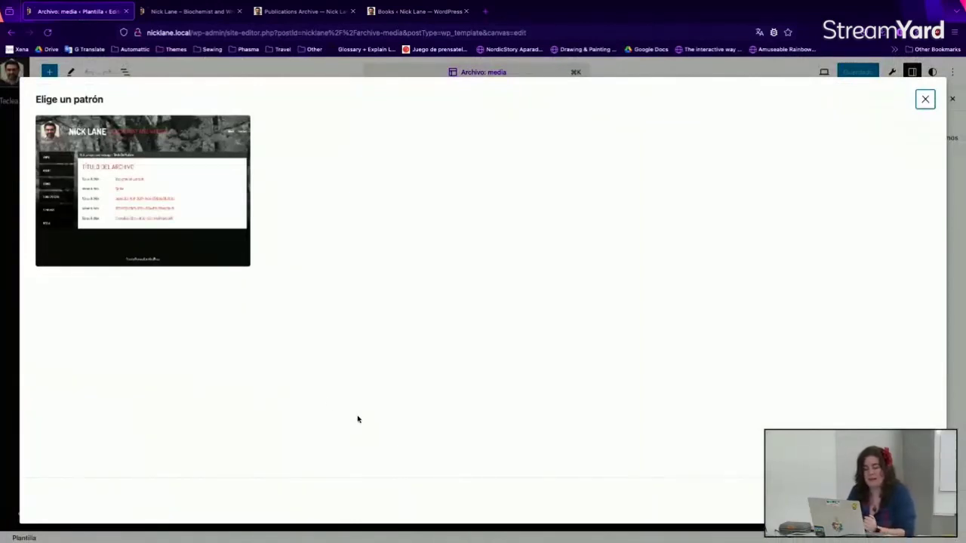
left_click(154, 246)
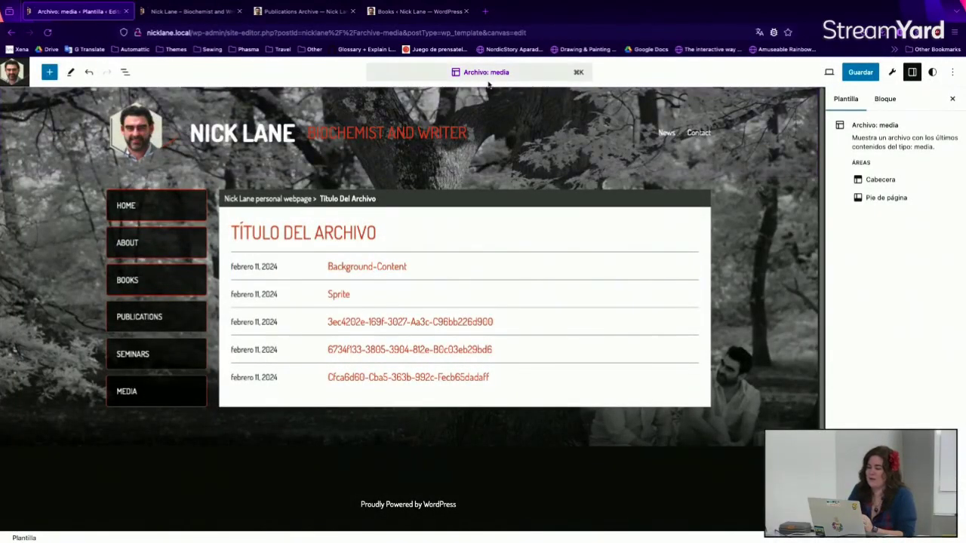
Show the template's block structure and replace the query loop's design with the "Imagen a la izquierda" pattern
left_click(339, 267)
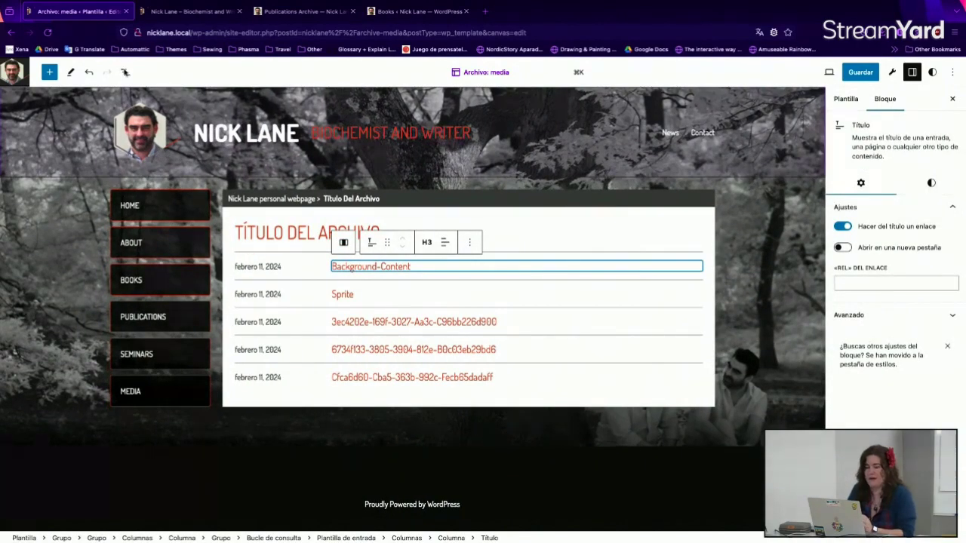
left_click(126, 72)
left_click(125, 73)
left_click(125, 73)
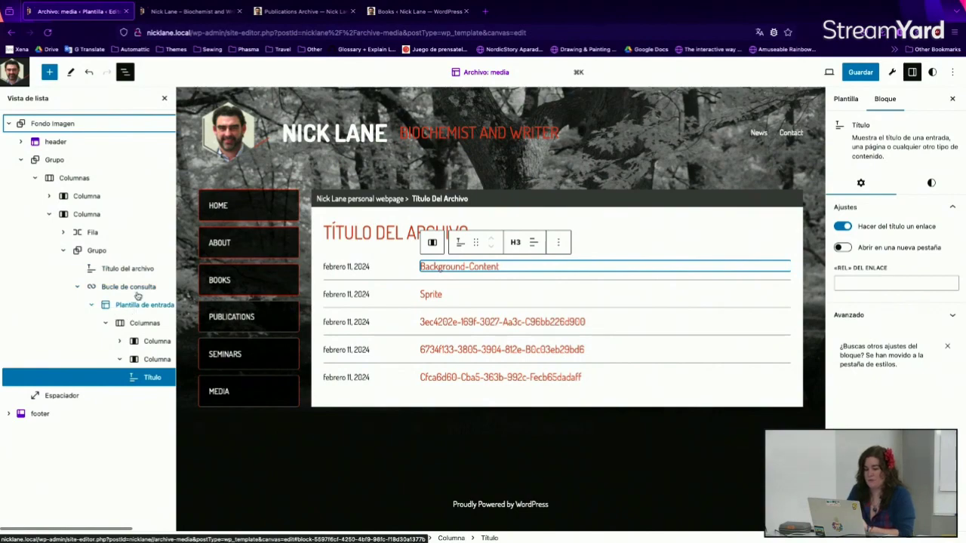
left_click(140, 289)
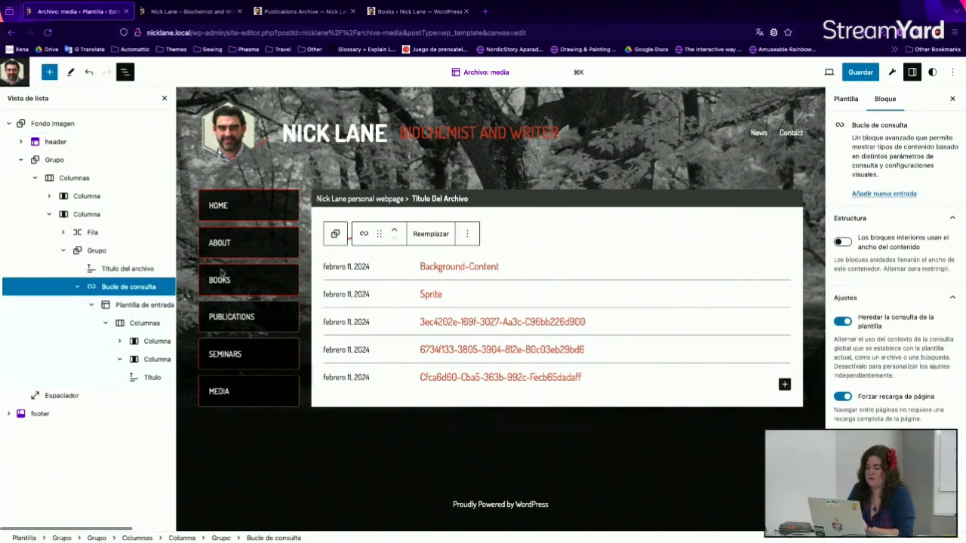
left_click(431, 233)
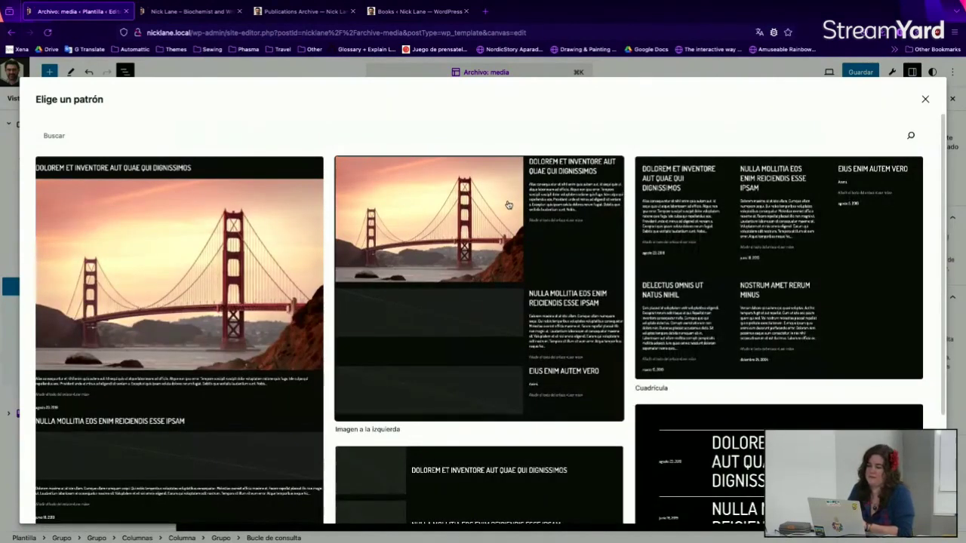
left_click(508, 205)
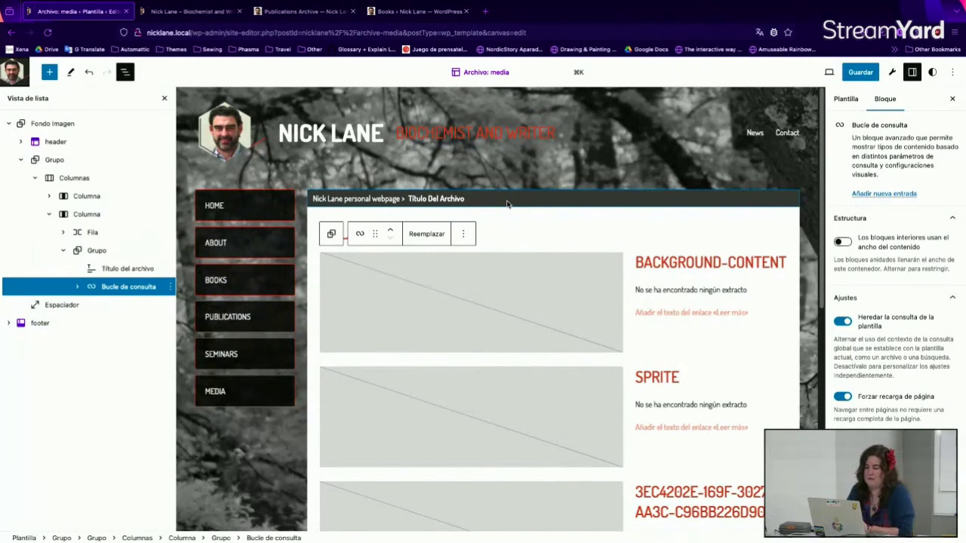
Set the aspect ratio of the query loop's featured image to Cuadrado, after trying 3:2 and 9:16
left_click(469, 283)
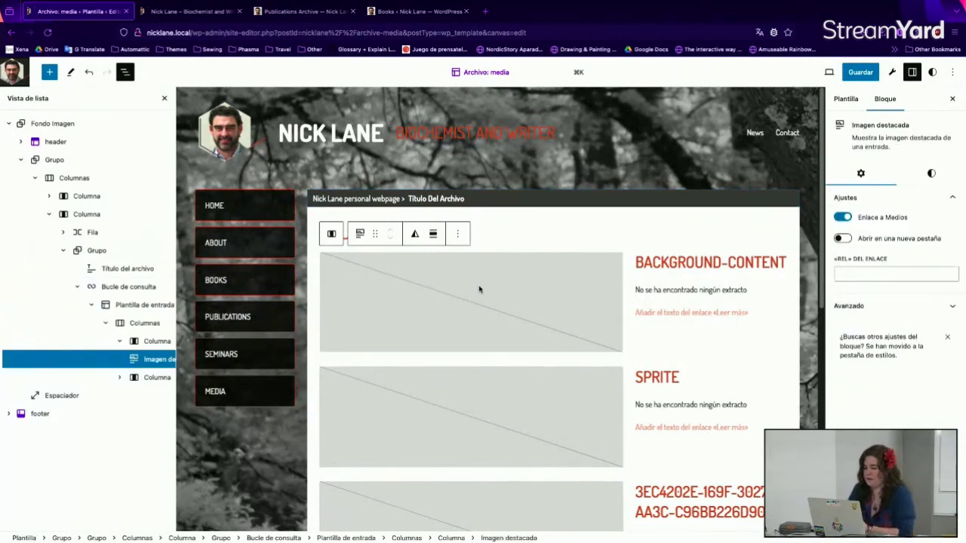
left_click(938, 175)
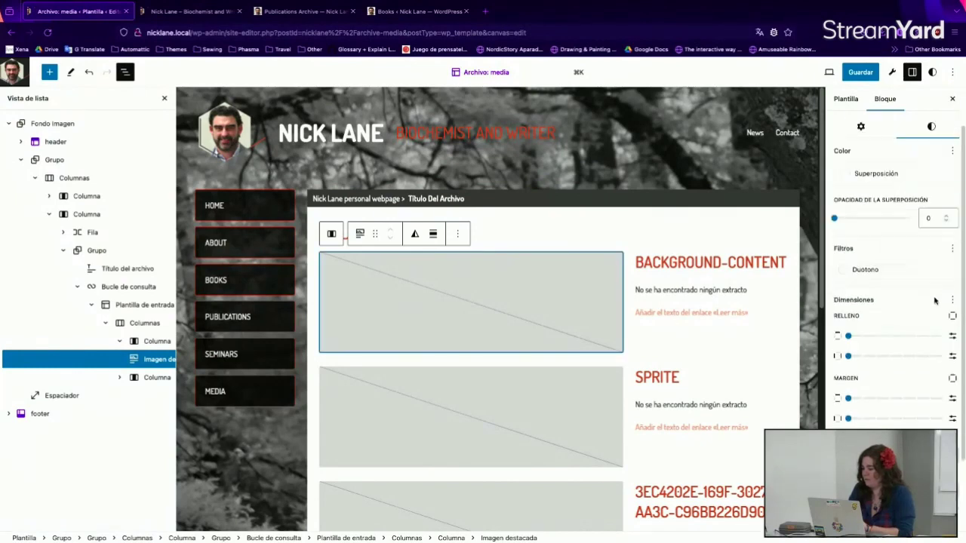
scroll(934, 298, "down", 2)
left_click(894, 375)
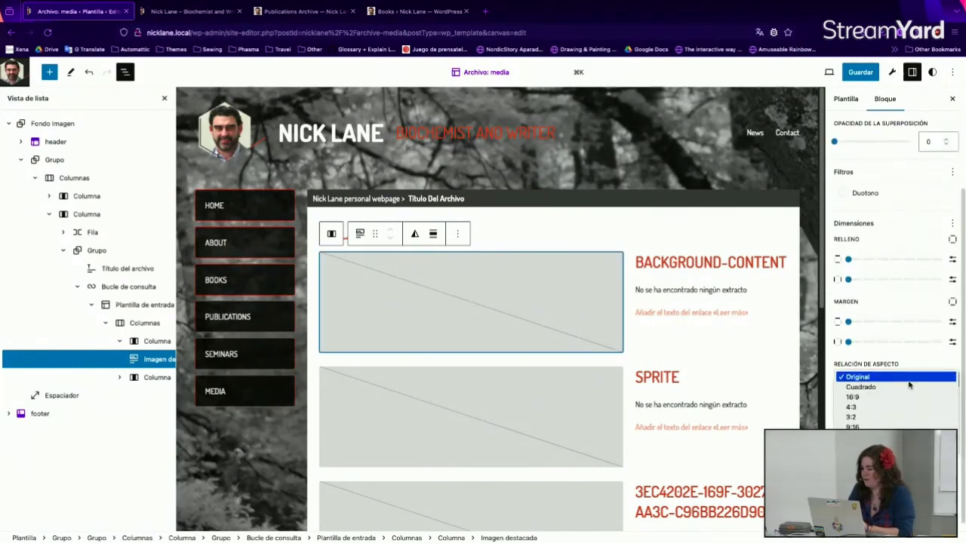
left_click(892, 421)
left_click(902, 380)
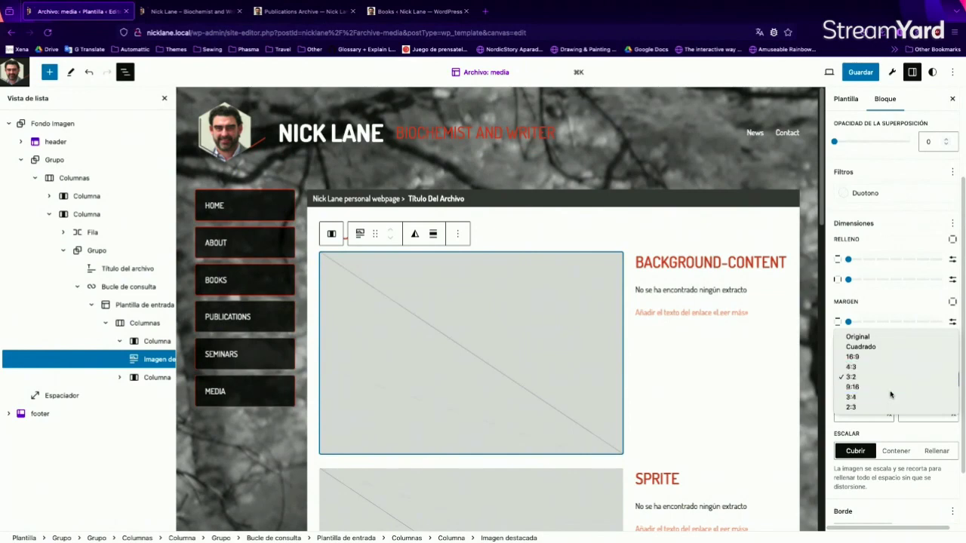
left_click(892, 386)
left_click(893, 380)
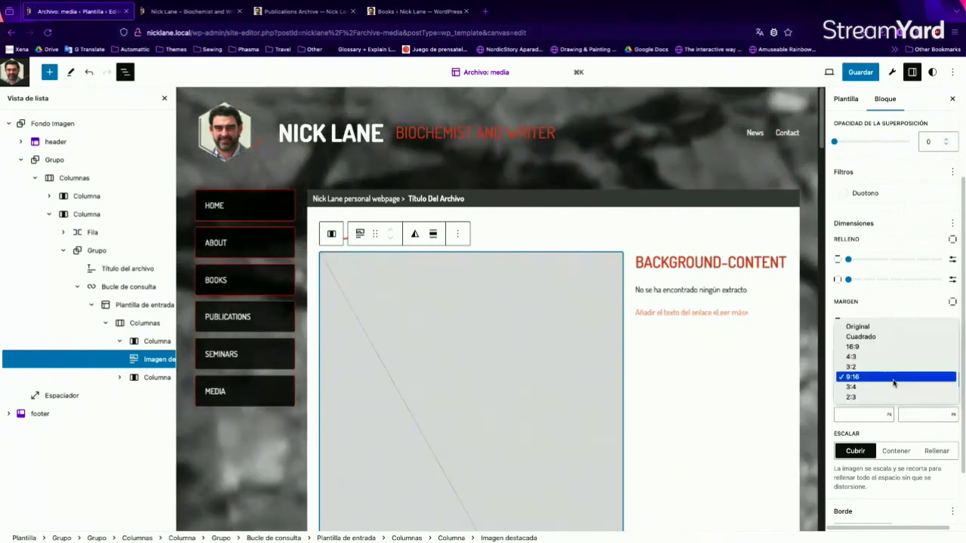
left_click(894, 338)
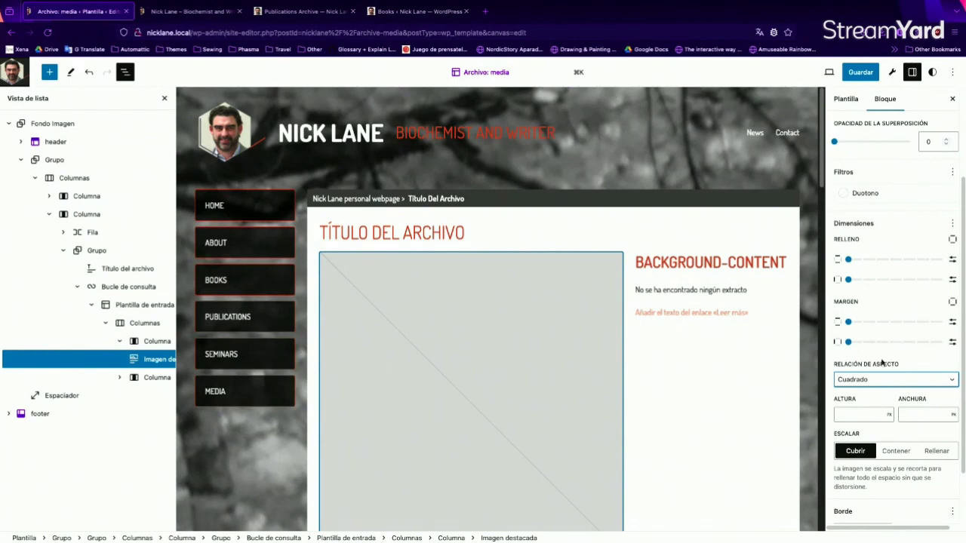
scroll(646, 382, "down", 3)
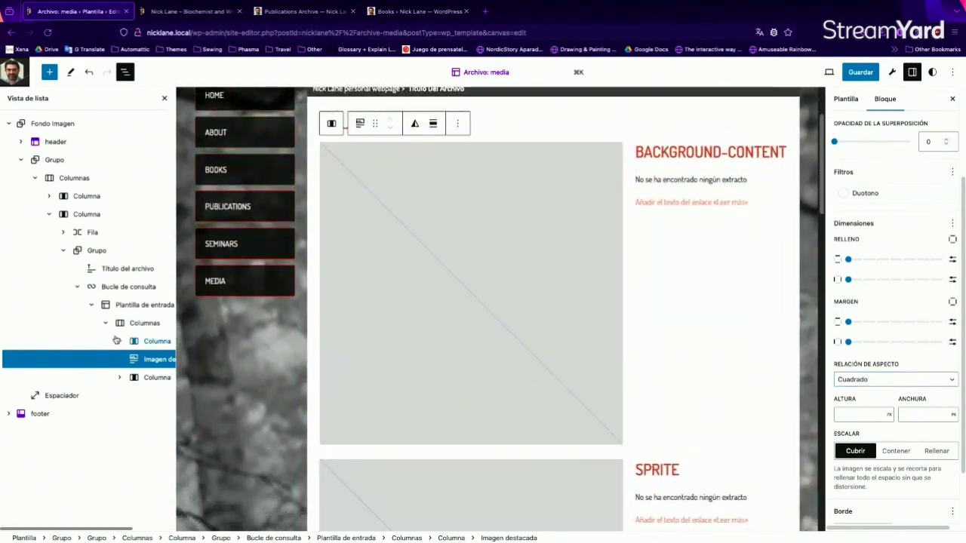
Set the width of the column holding the featured image to 40.66% and save the template
left_click(157, 341)
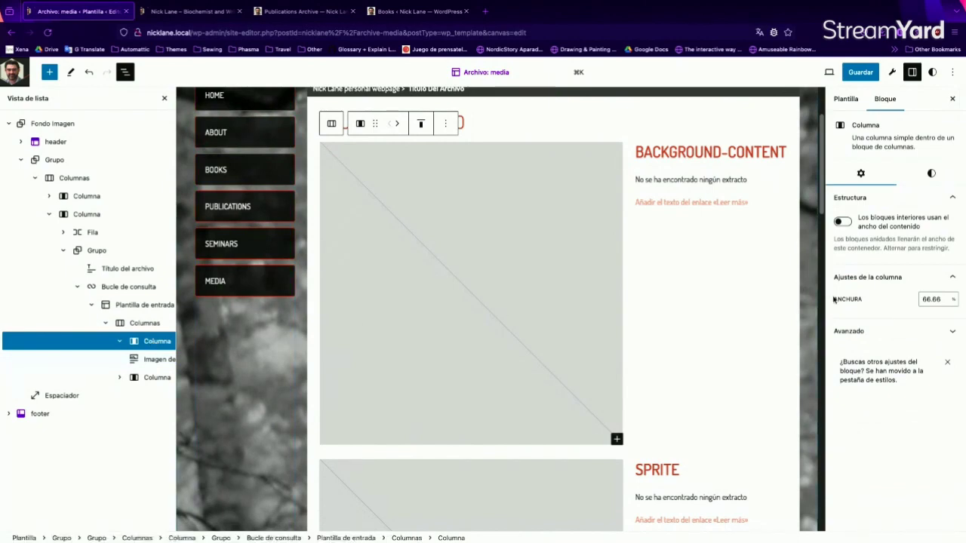
left_click(933, 299)
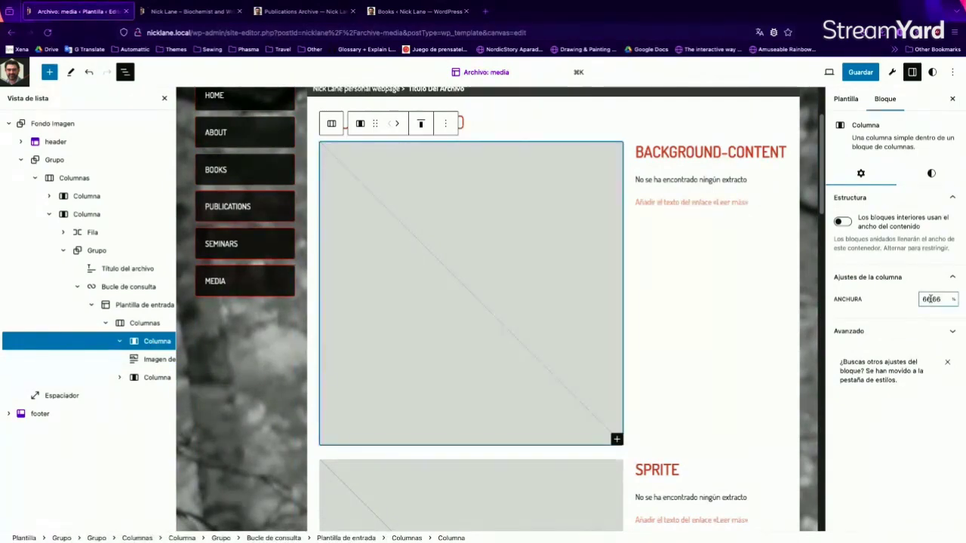
key("BackSpace")
key("BackSpace")
type("4")
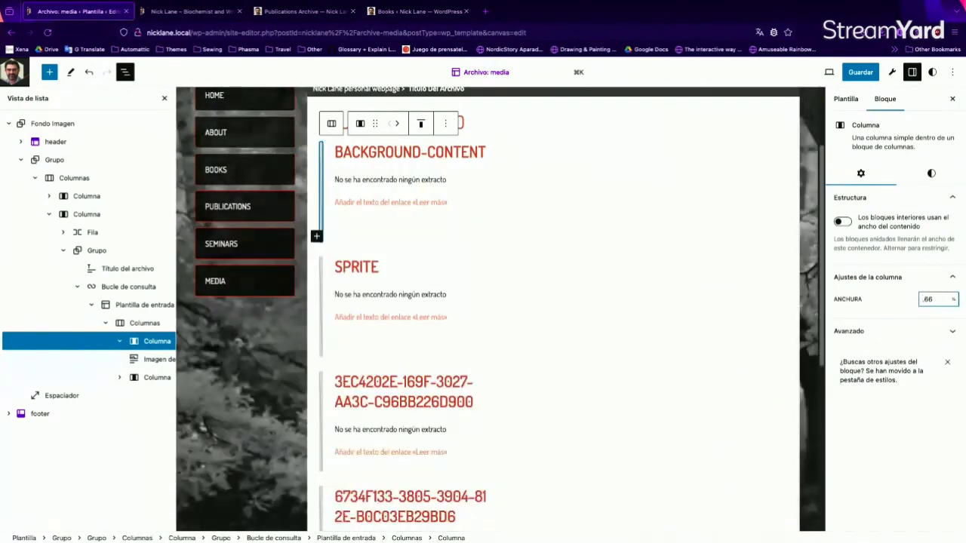
type("0")
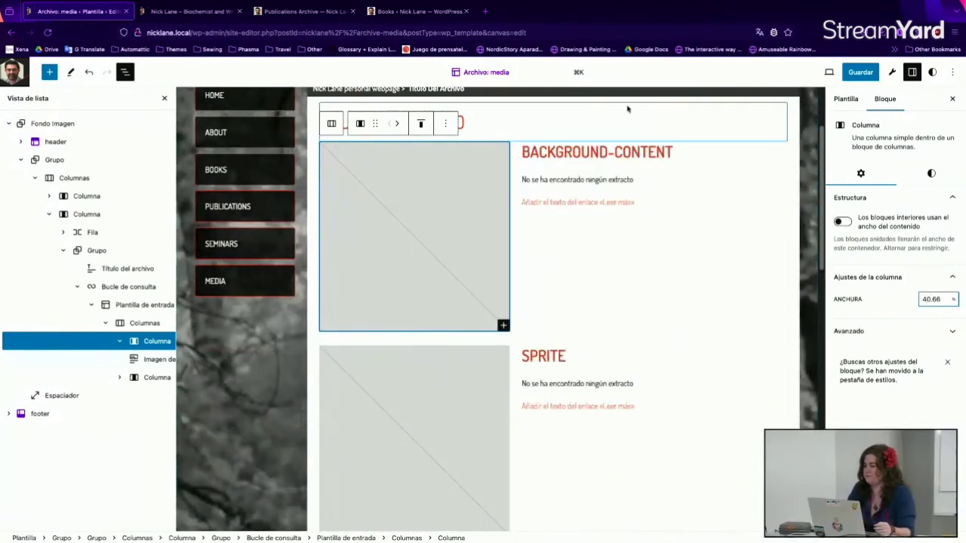
left_click(852, 73)
left_click(856, 74)
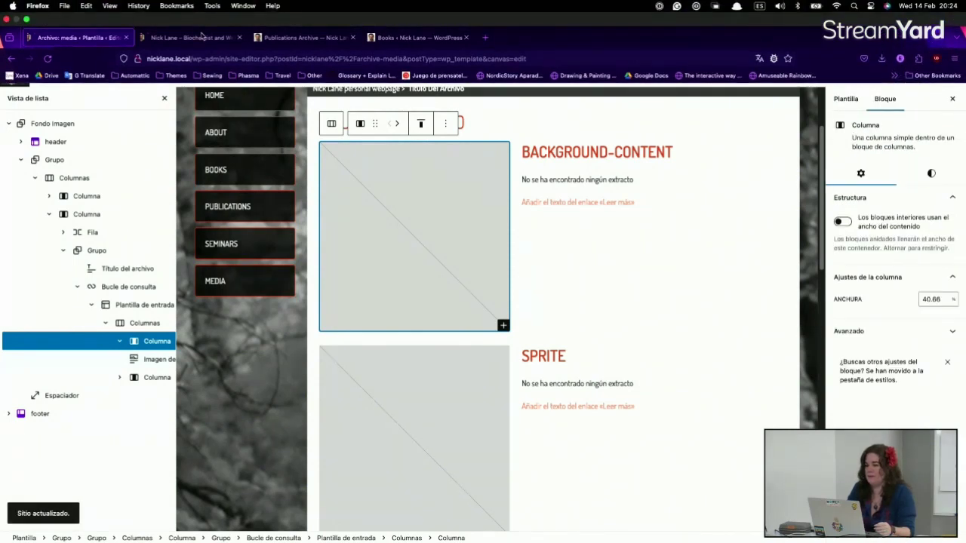
View the published site's Media archive and compare it with the Publications archive
left_click(195, 13)
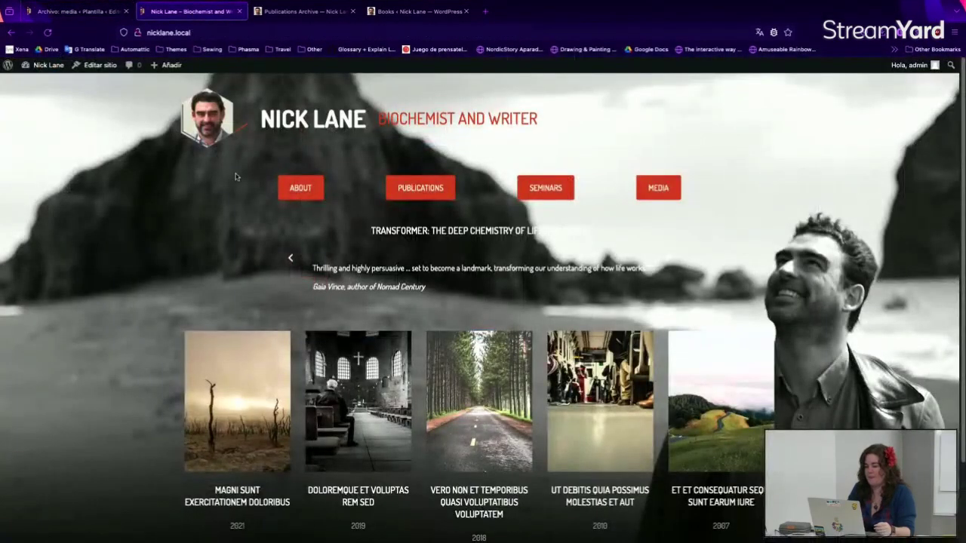
left_click(656, 190)
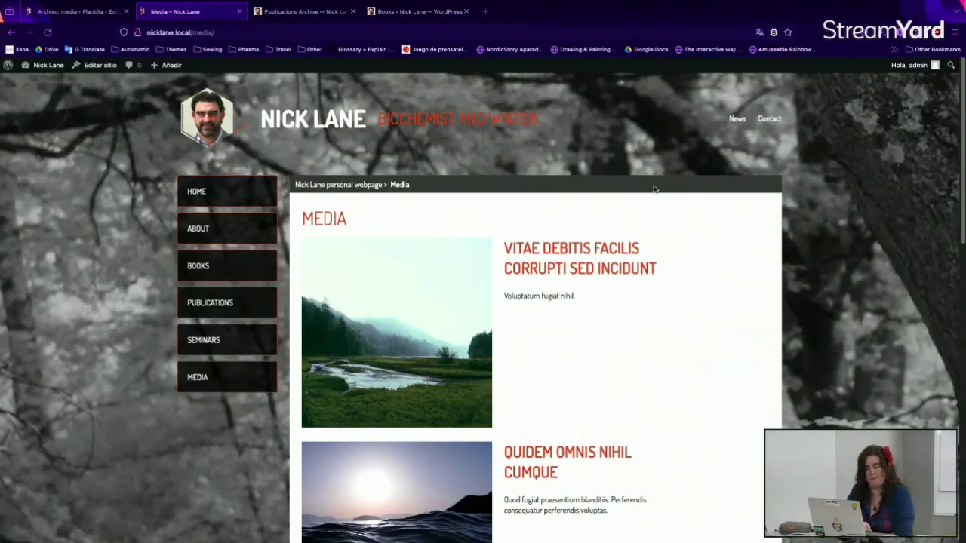
scroll(654, 189, "down", 3)
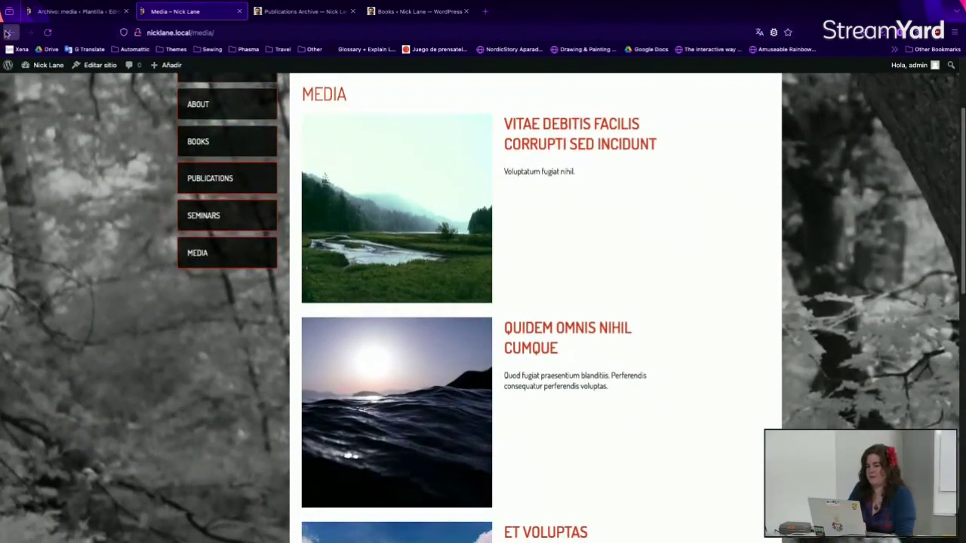
left_click(10, 33)
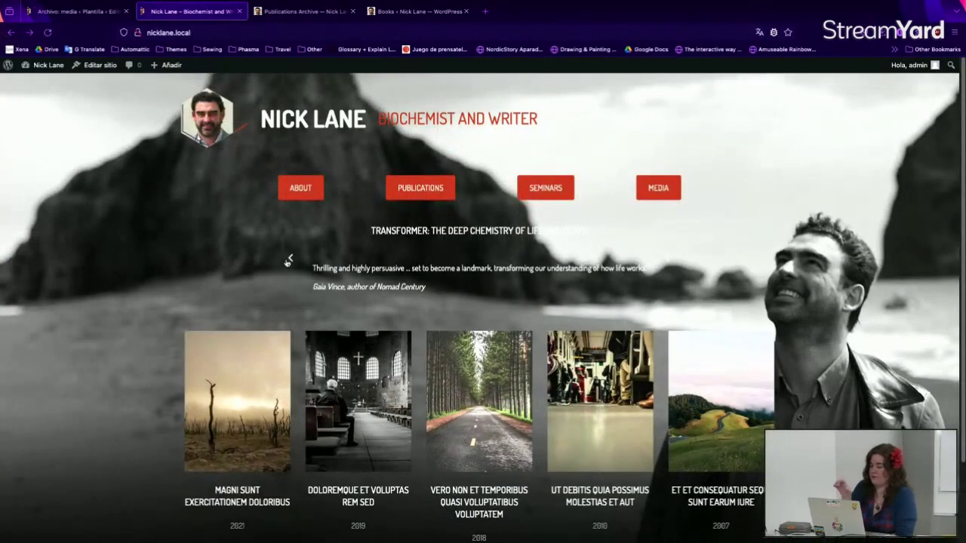
left_click(413, 194)
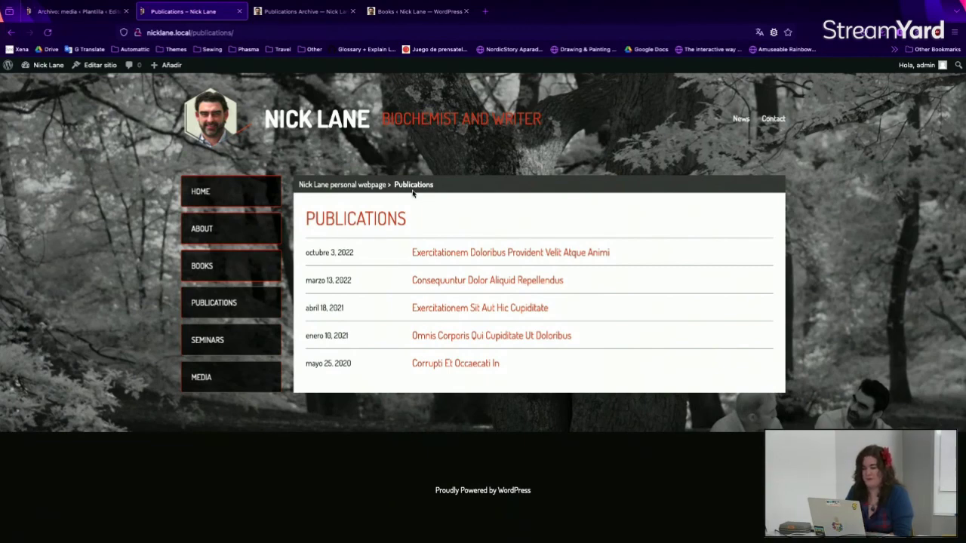
Return to the "Archivo: media" template in the site editor and export the theme with its updated templates and styles
left_click(65, 13)
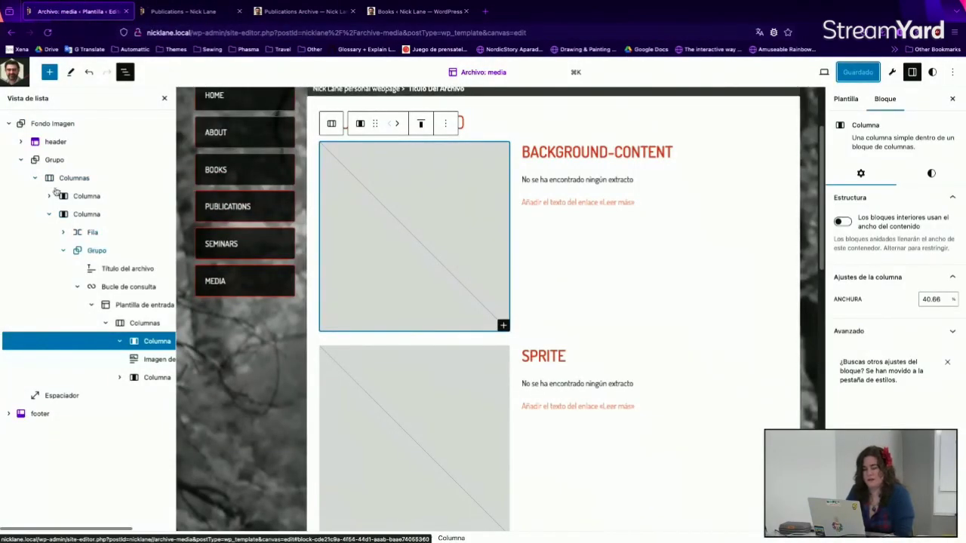
left_click(9, 123)
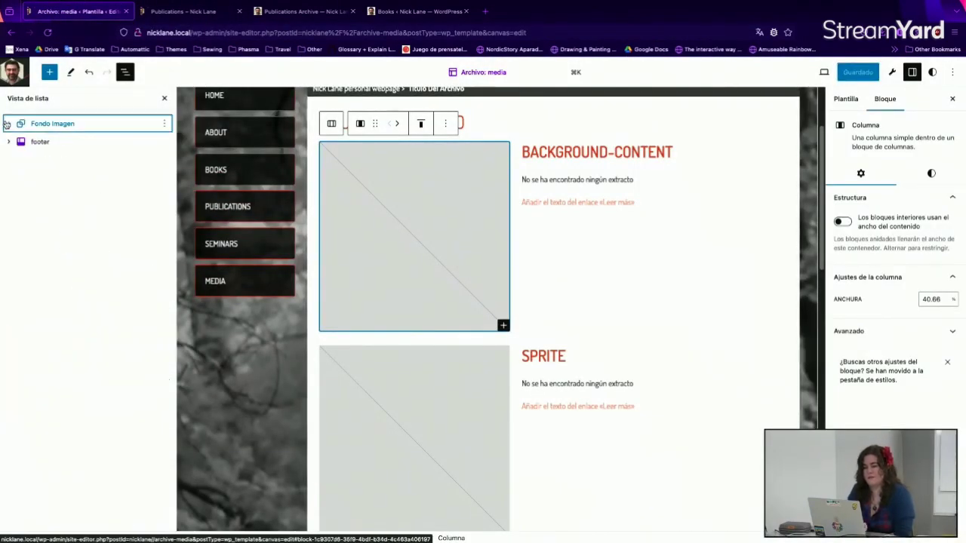
left_click(952, 72)
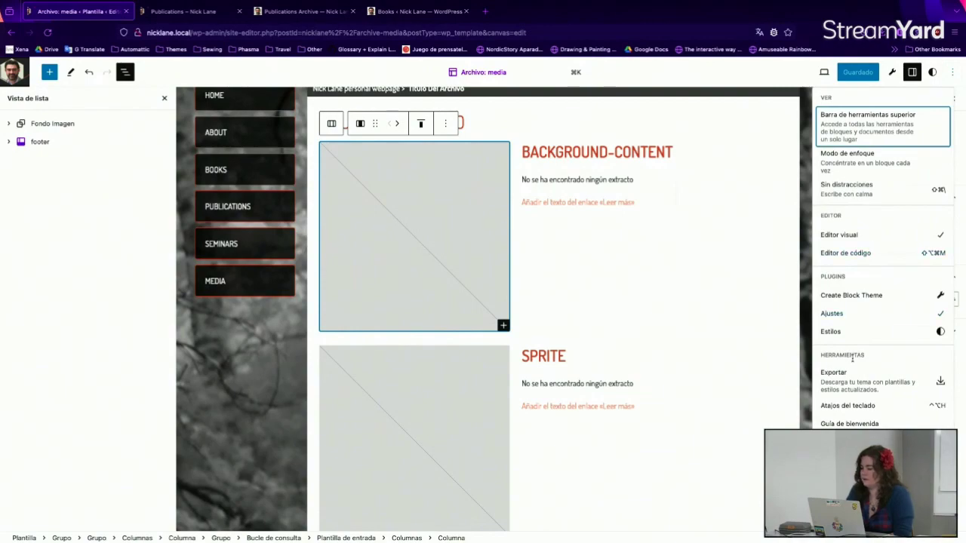
left_click(836, 375)
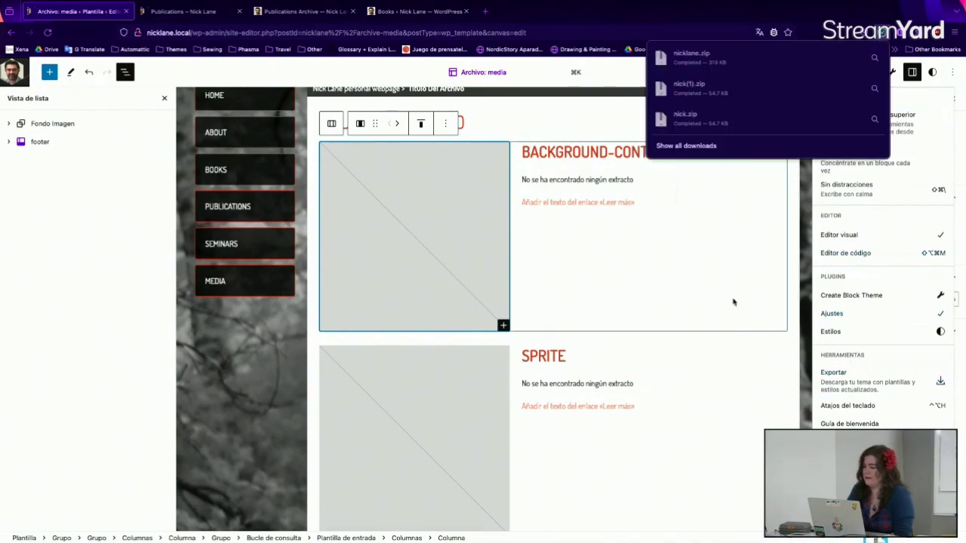
Switch to Finder, extract nicklane.zip in Downloads, and open the nicklane folder in an enlarged Visual Studio Code window
left_click(52, 519)
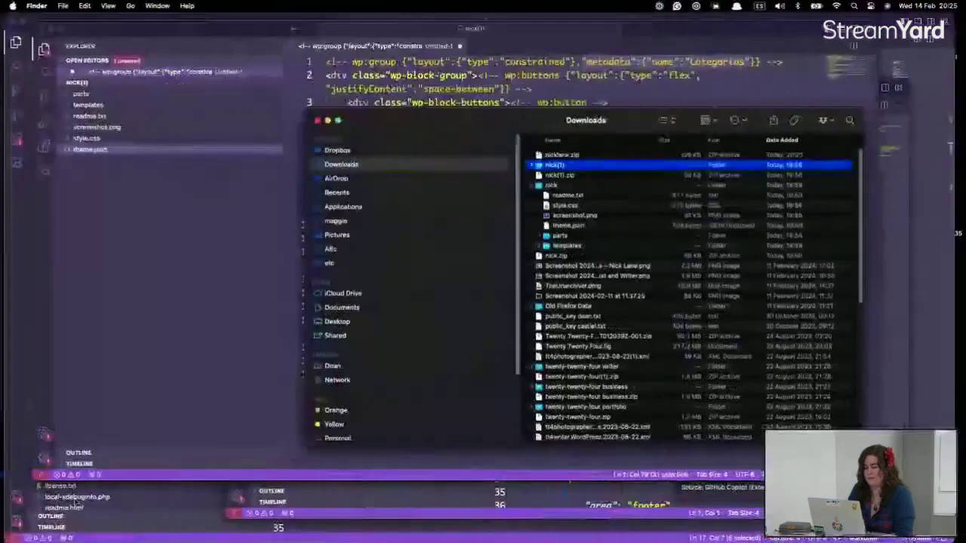
double_click(557, 155)
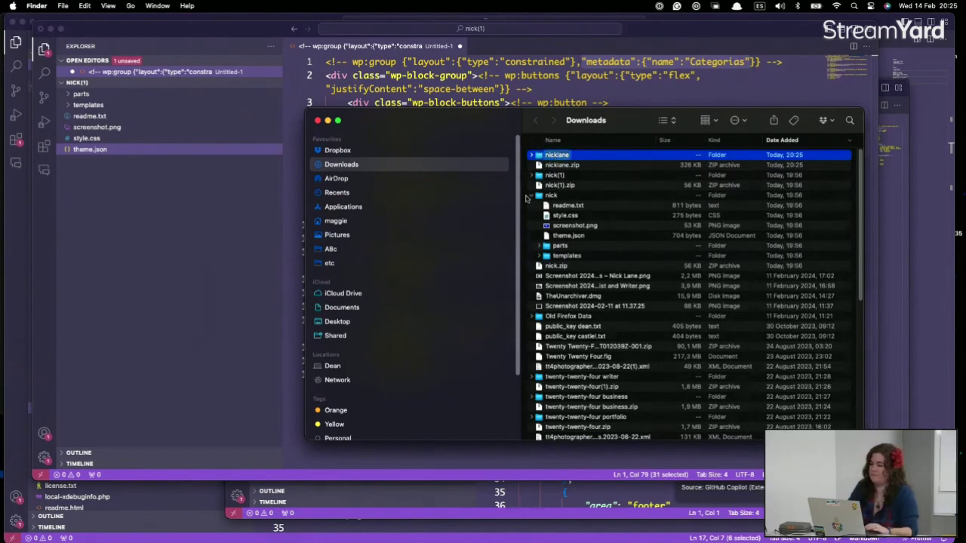
left_click(606, 236)
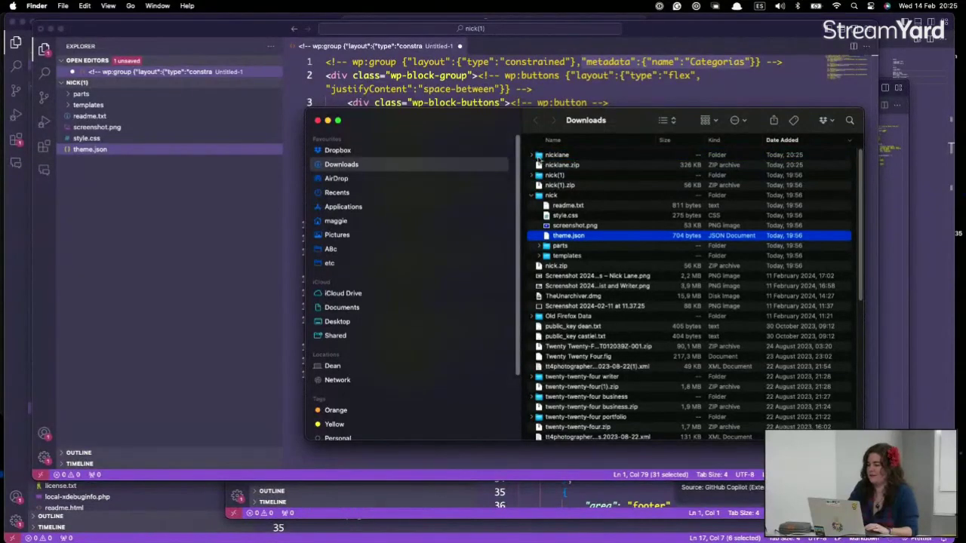
left_click(538, 159)
left_click_drag(538, 159, 159, 522)
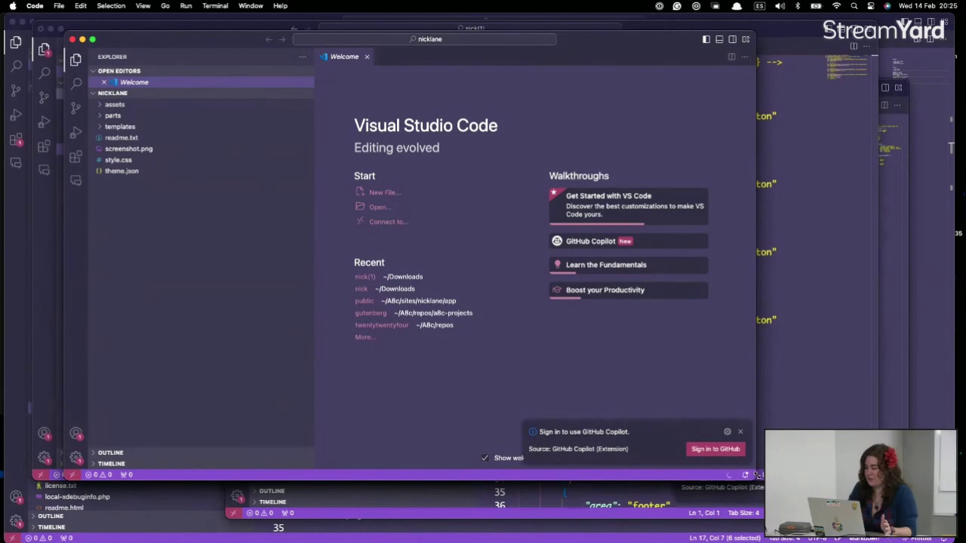
left_click_drag(758, 475, 895, 505)
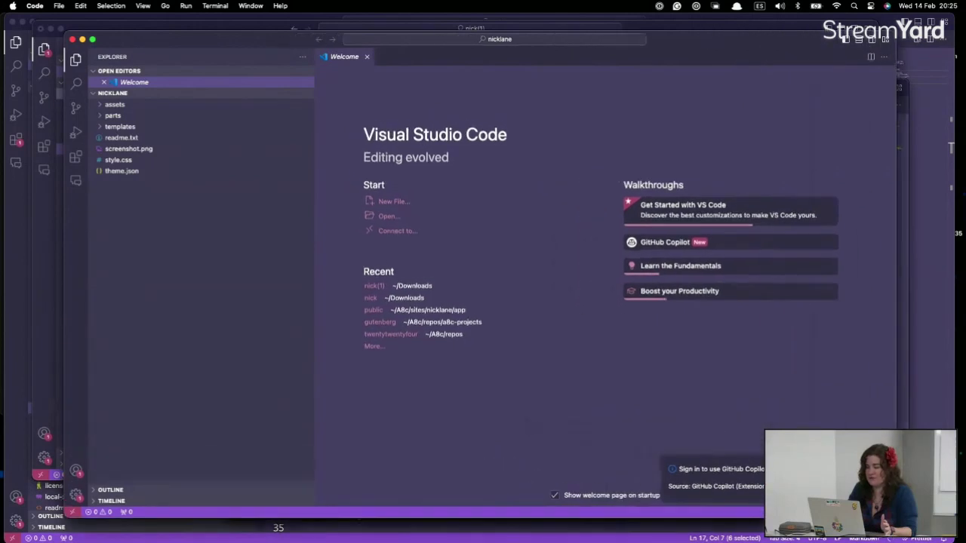
Open theme.json and examine its color palette and the layout contentSize value
left_click(167, 171)
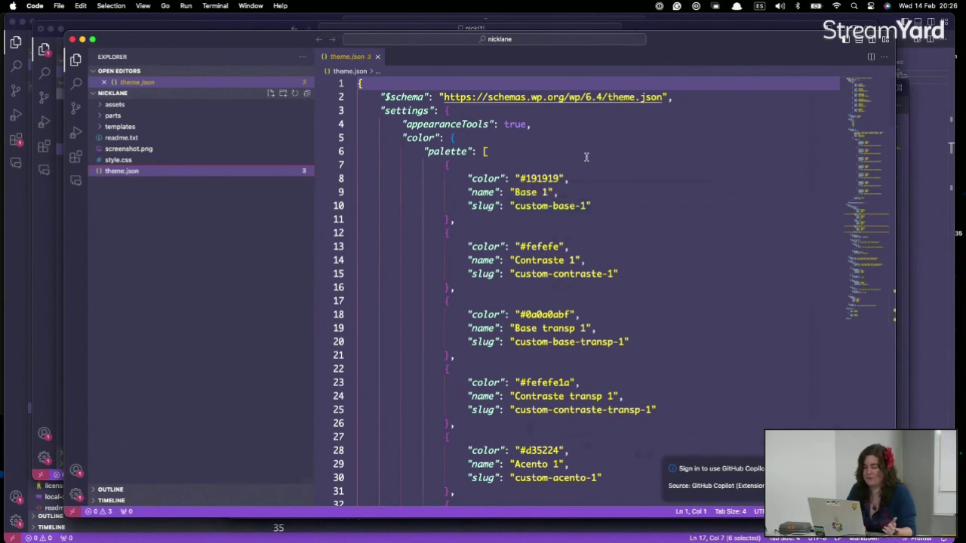
scroll(585, 157, "down", 3)
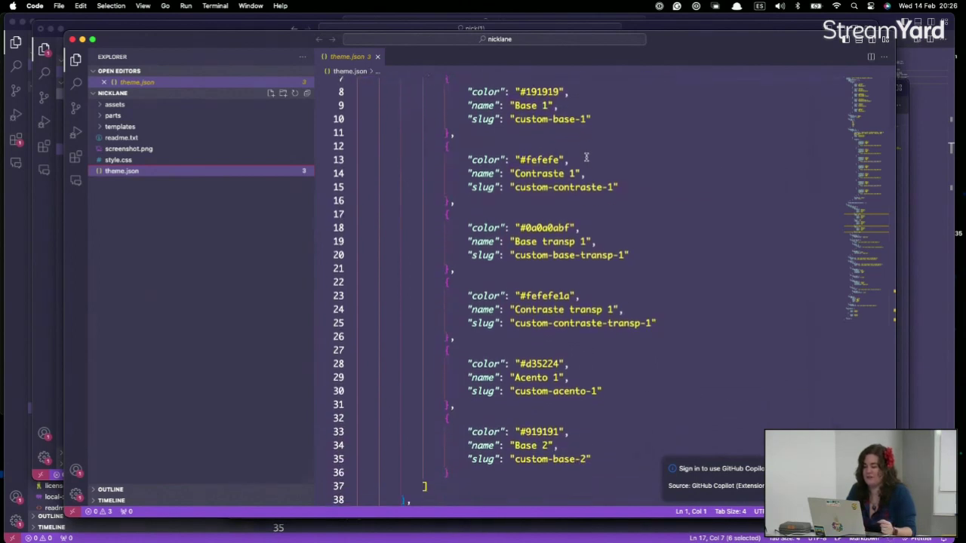
scroll(585, 157, "down", 1)
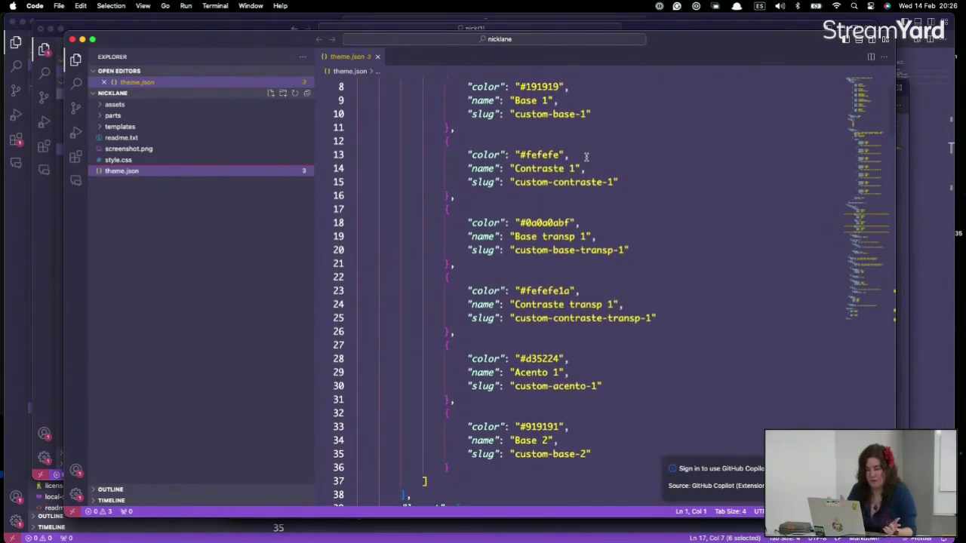
scroll(586, 156, "up", 2)
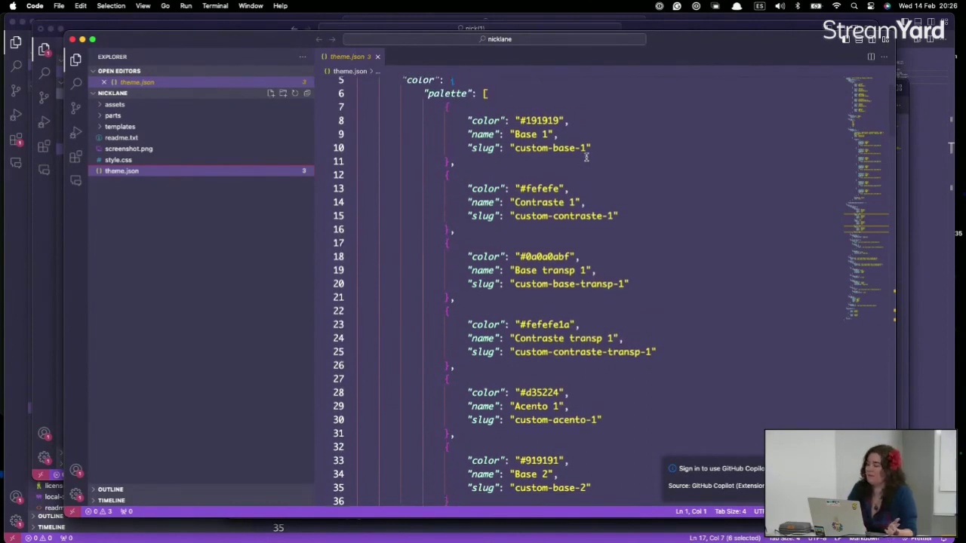
scroll(585, 157, "down", 1)
scroll(585, 157, "down", 10)
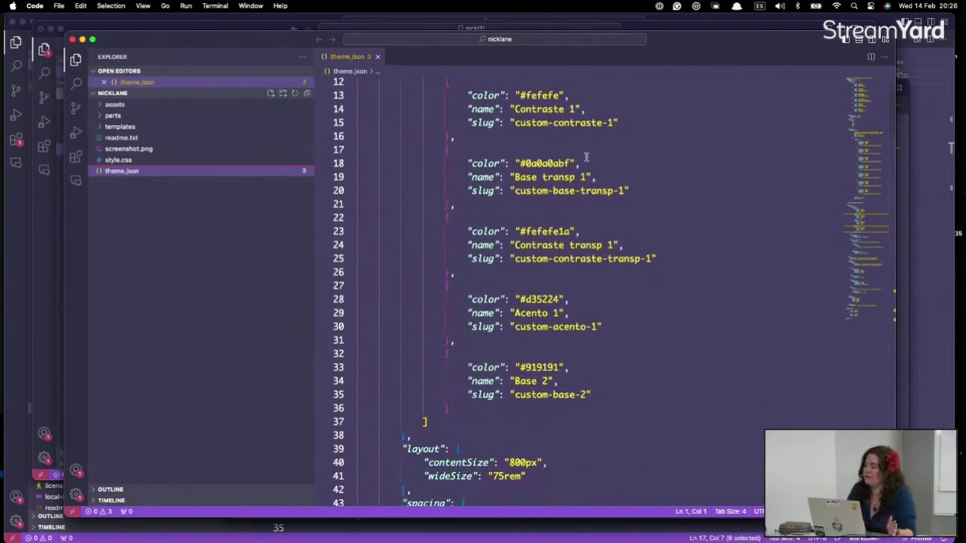
scroll(585, 157, "down", 3)
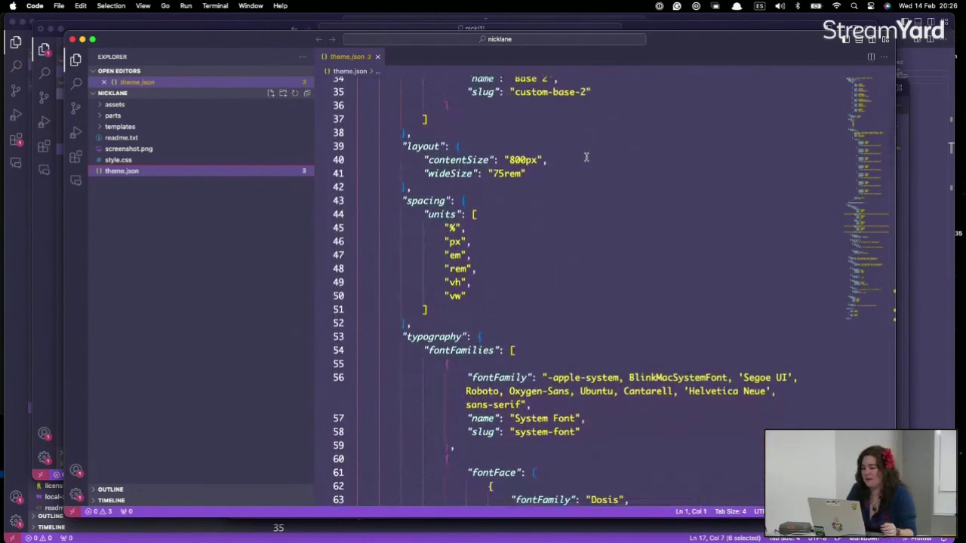
left_click_drag(551, 157, 477, 157)
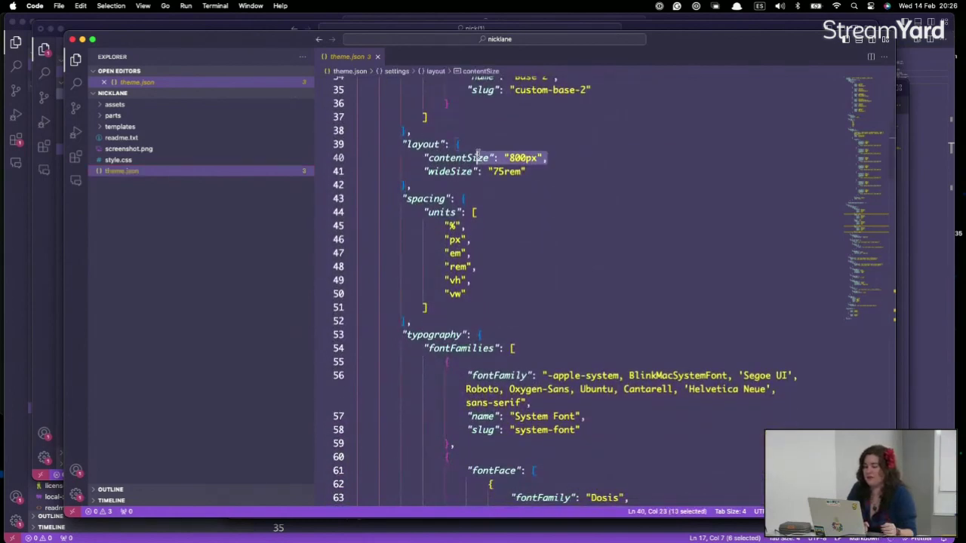
double_click(518, 156)
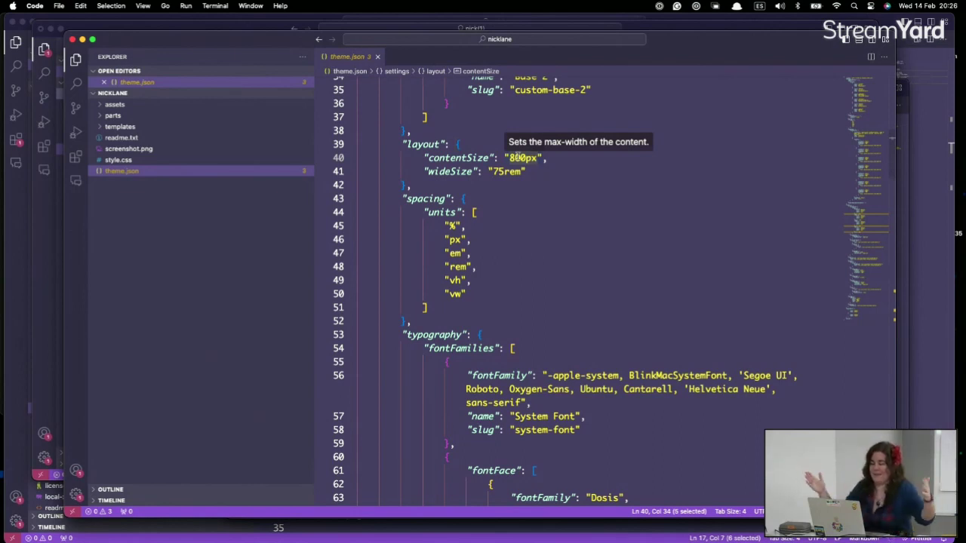
Switch to Firefox and show the width alignment options of the outer Columnas block in the "Archivo: media" template
key("super+Tab")
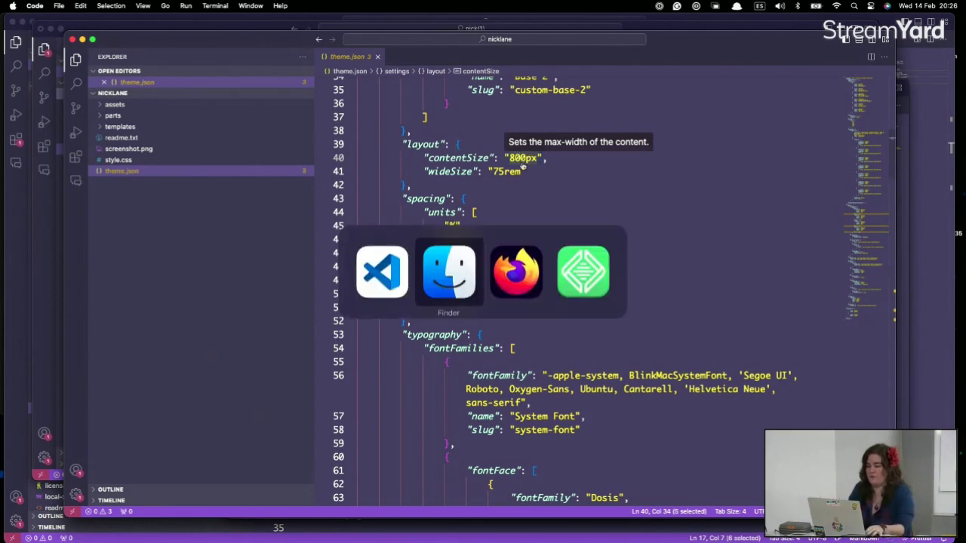
scroll(514, 160, "up", 3)
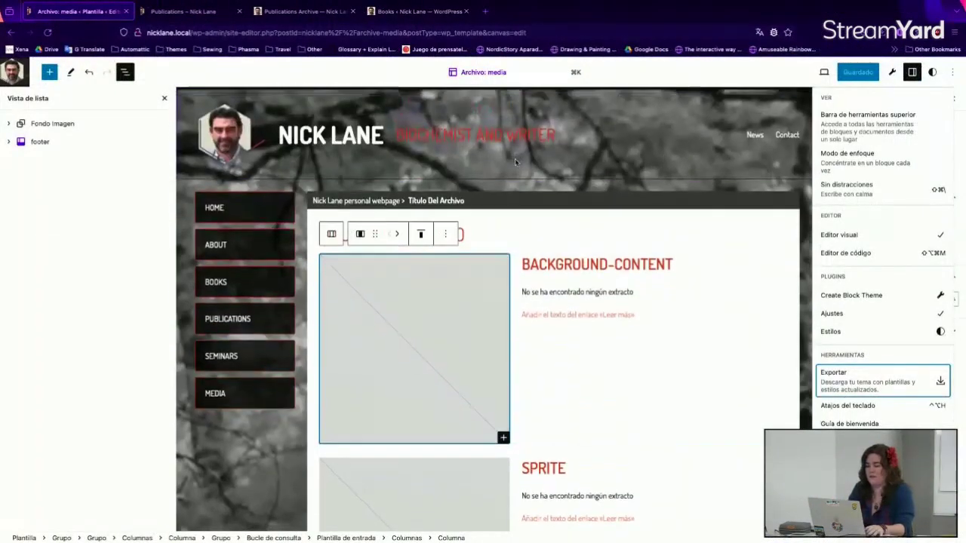
left_click(510, 240)
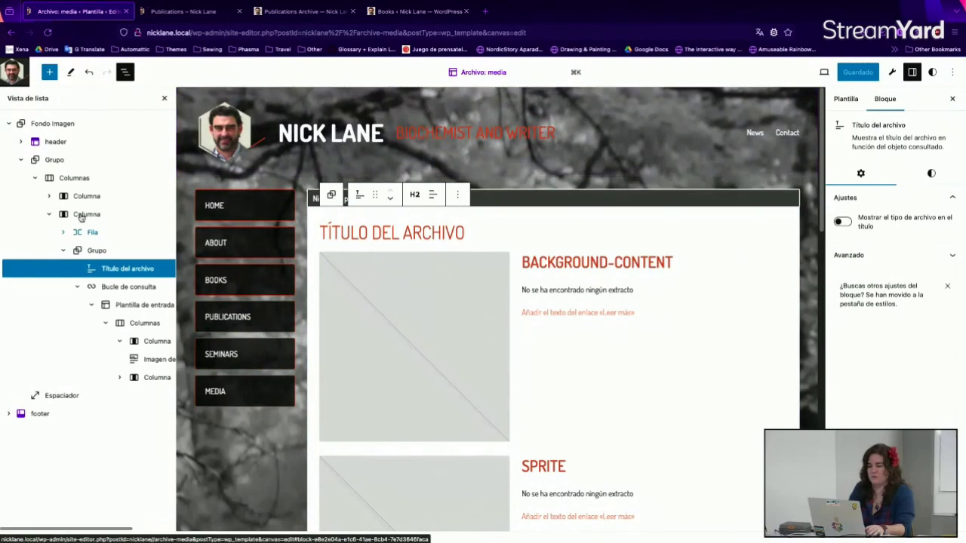
left_click(74, 177)
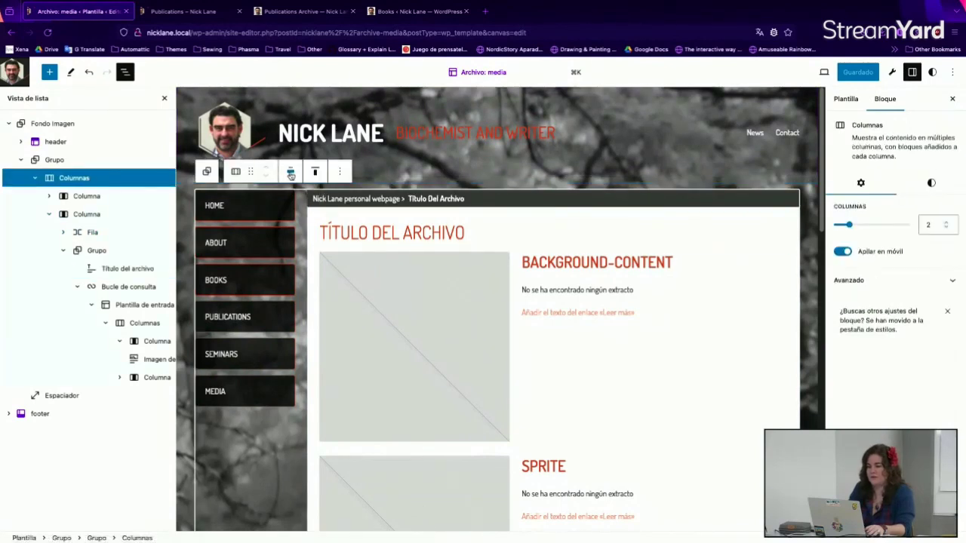
left_click(290, 172)
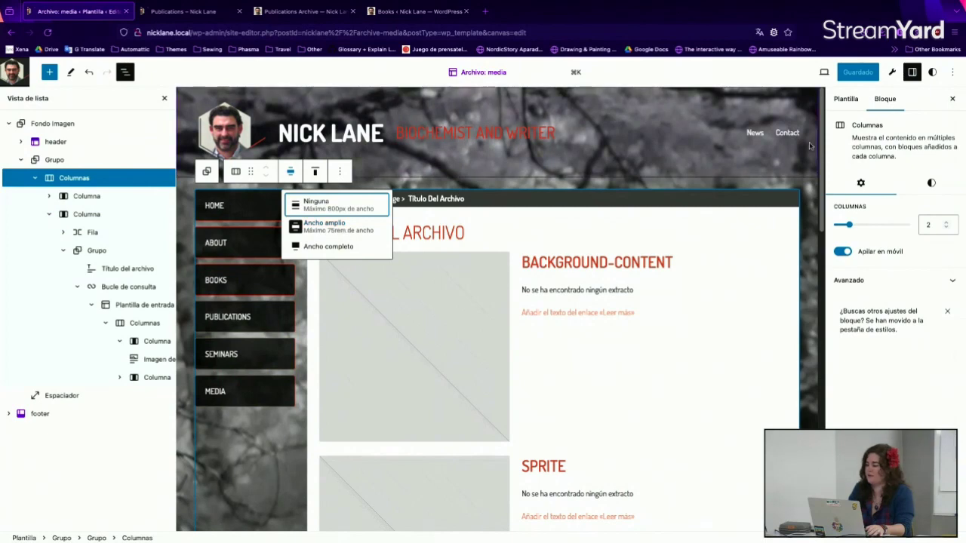
Open the Estructura settings in the global styles and view the available units for the content width
left_click(932, 72)
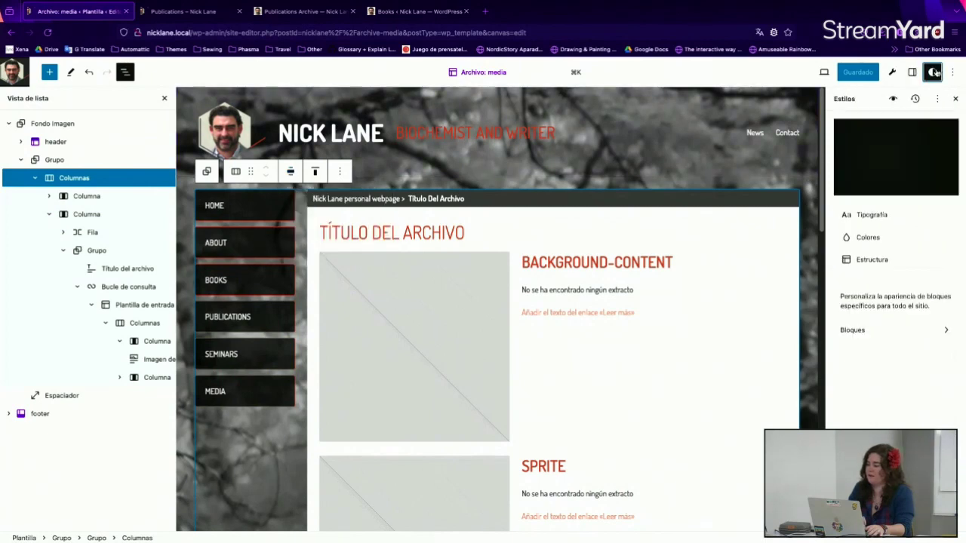
left_click(910, 259)
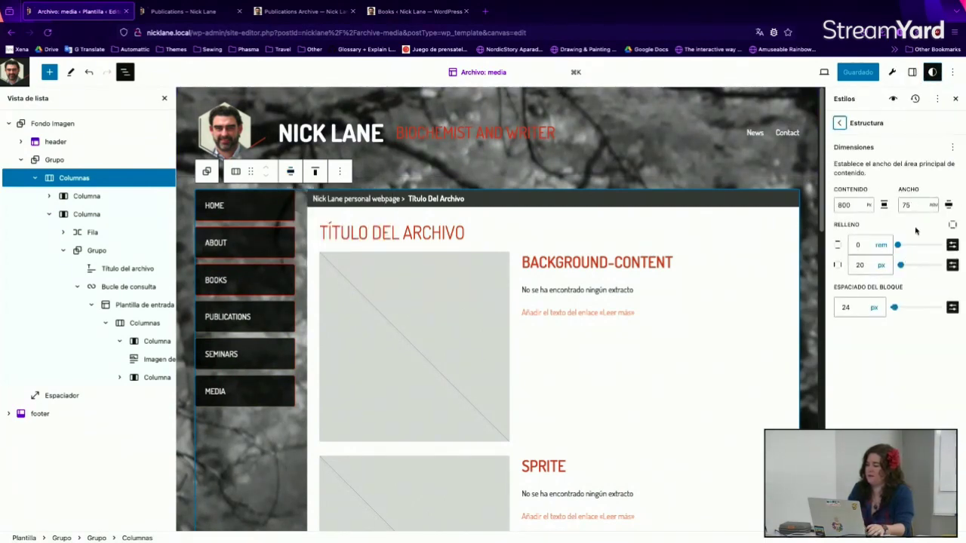
left_click(868, 205)
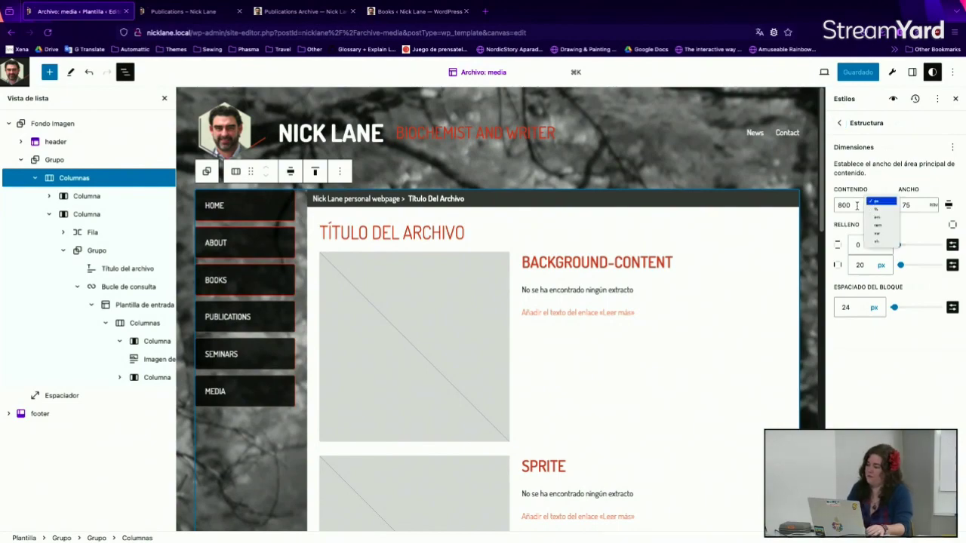
Return to theme.json in Visual Studio Code and examine the Dosis font faces and the block styles for buttons and site tagline
key("super+Tab")
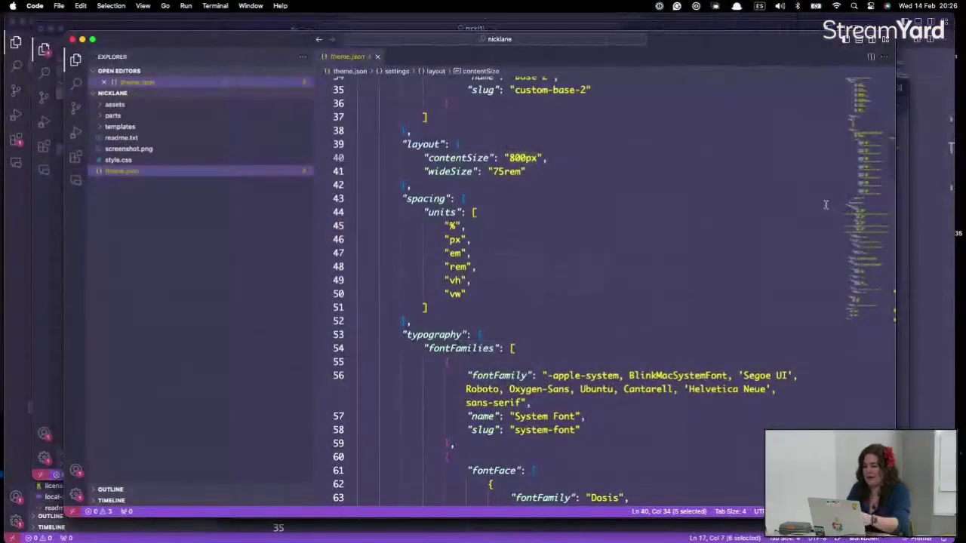
scroll(826, 205, "down", 7)
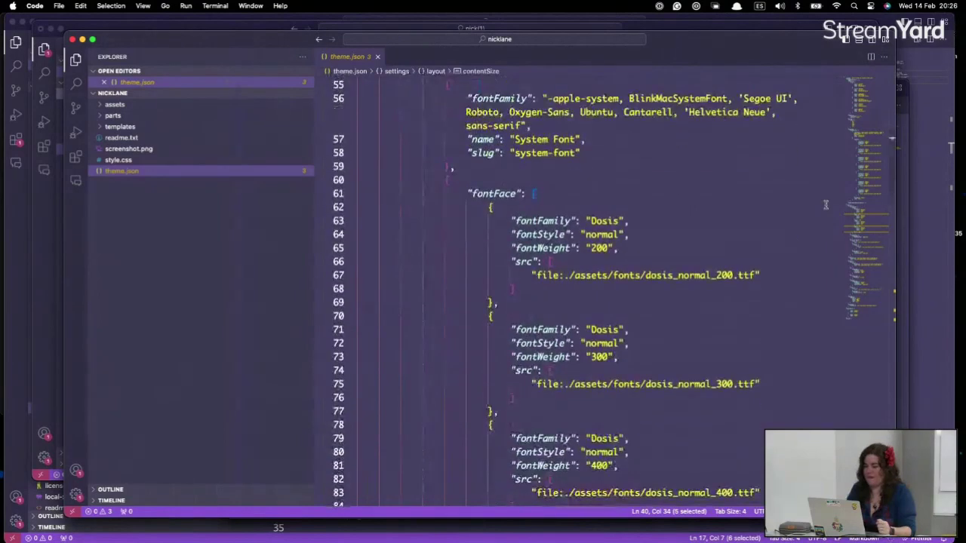
scroll(825, 204, "down", 8)
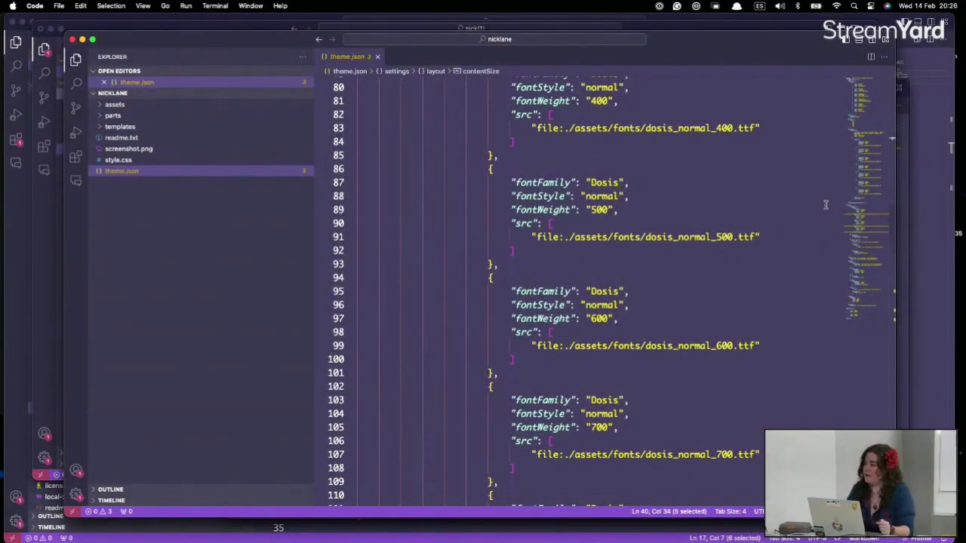
scroll(825, 205, "down", 14)
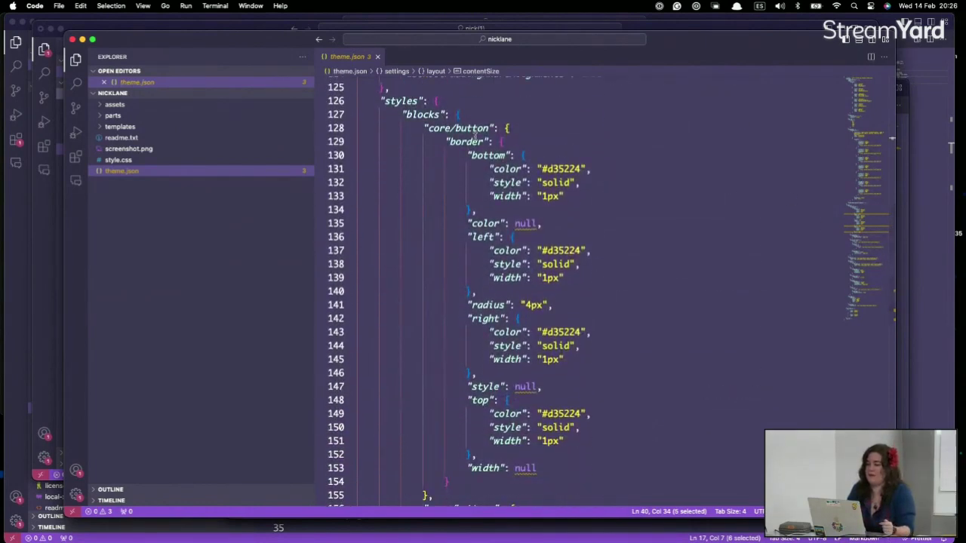
scroll(492, 170, "down", 9)
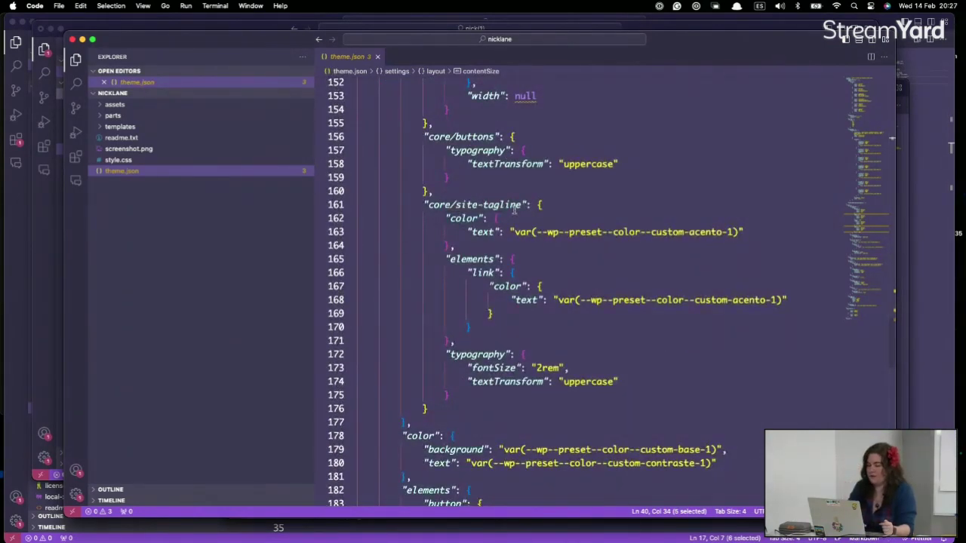
Examine the global color styles in theme.json, highlighting the background property and its custom-base-1 preset value
scroll(513, 211, "down", 6)
left_click_drag(425, 216, 492, 216)
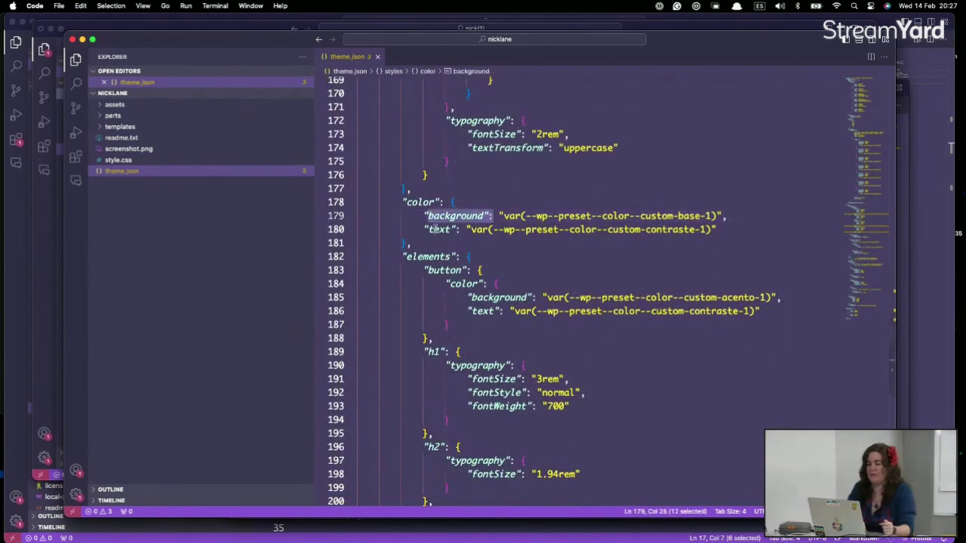
left_click_drag(428, 229, 729, 218)
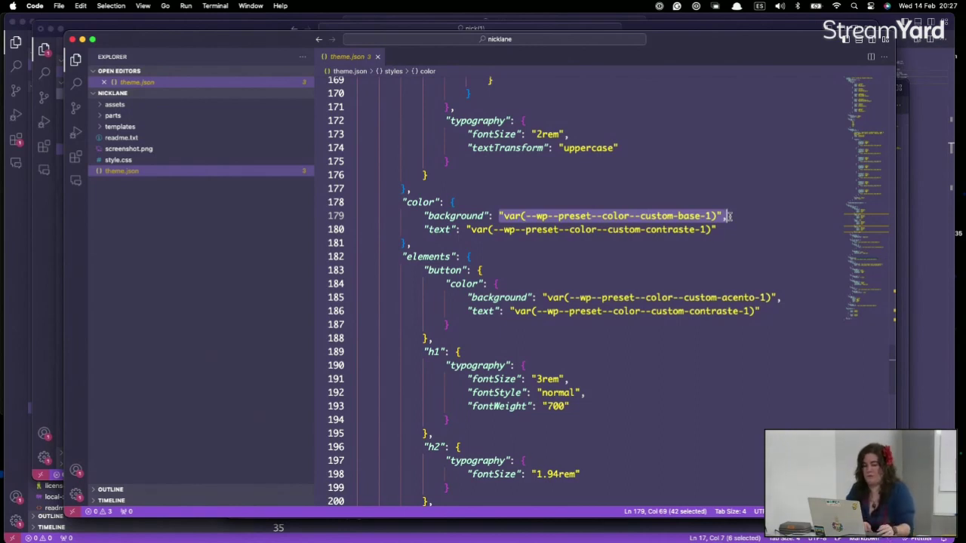
Review the exported style.css, screenshot.png and readme.txt files one after another
left_click(144, 160)
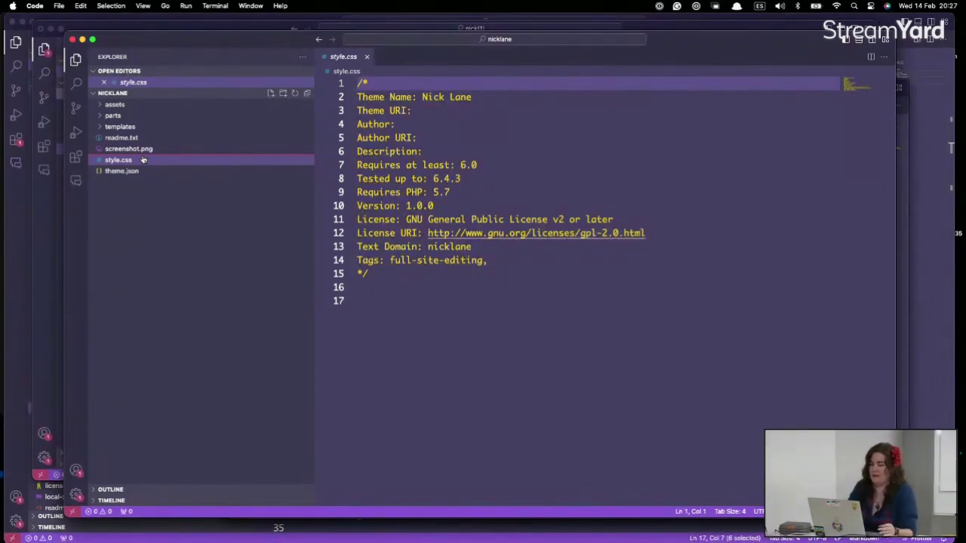
left_click(145, 149)
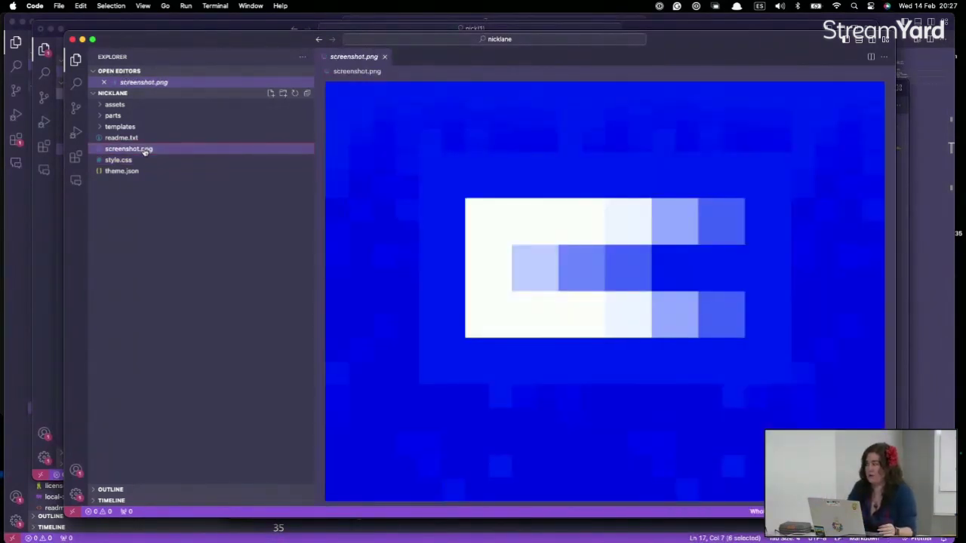
left_click(145, 138)
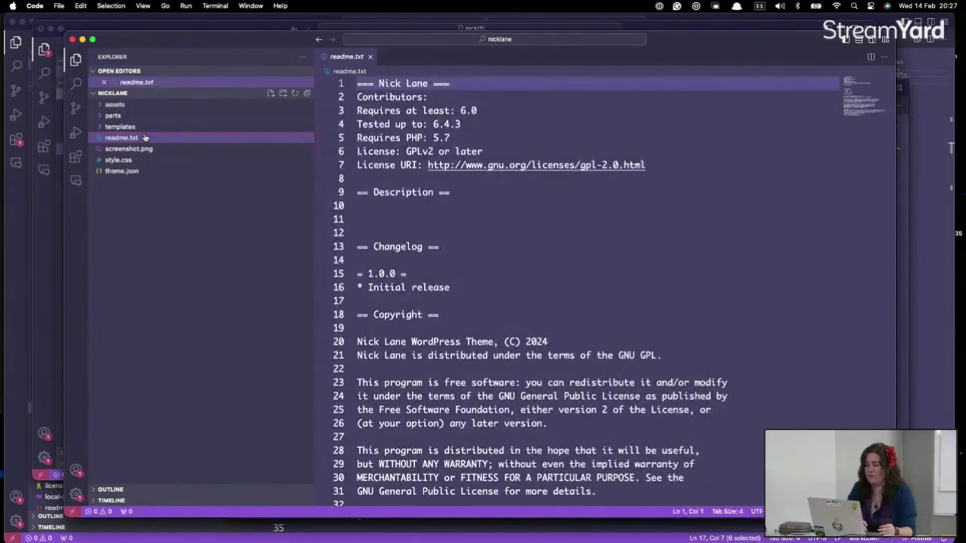
scroll(533, 197, "down", 10)
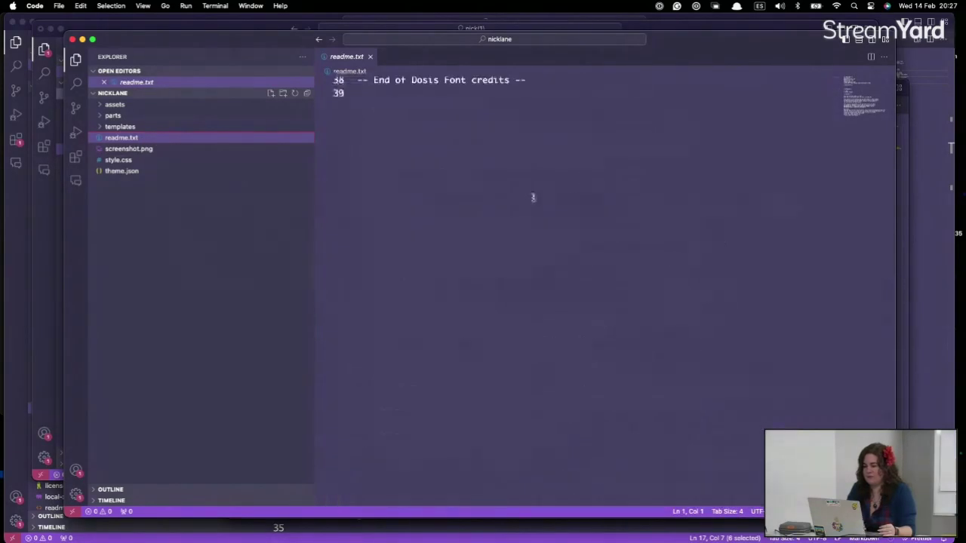
scroll(532, 197, "up", 10)
Expand the templates folder and review the archive-books.html and archive-media.html template files
left_click(121, 127)
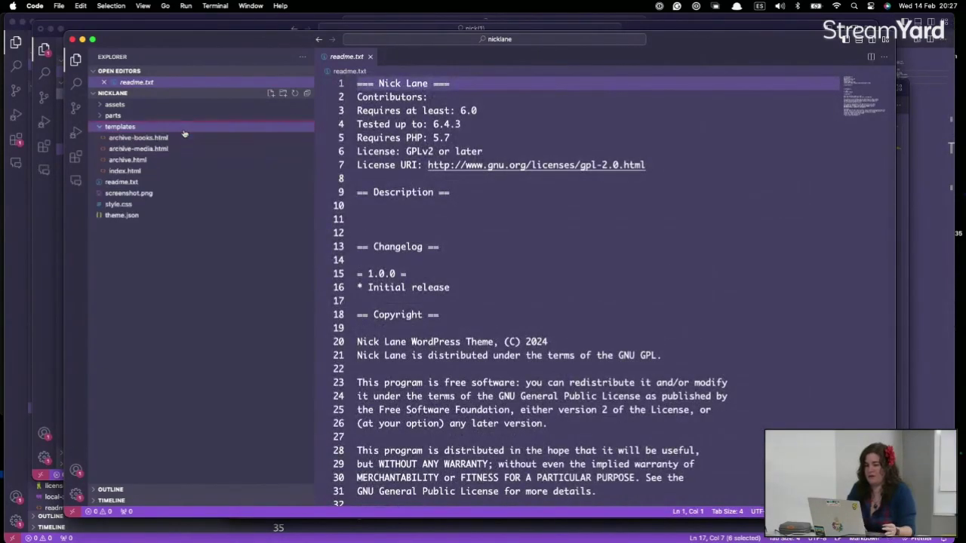
left_click(181, 138)
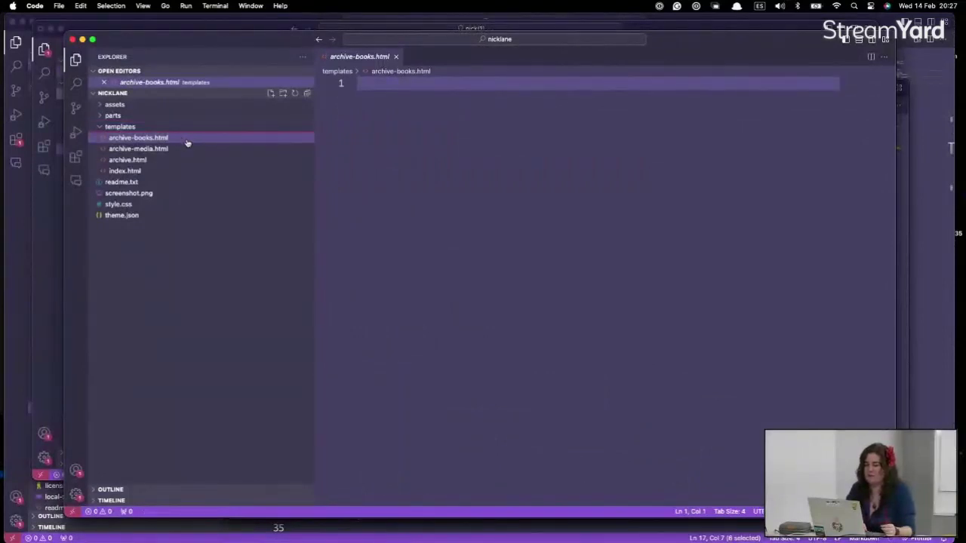
left_click(161, 150)
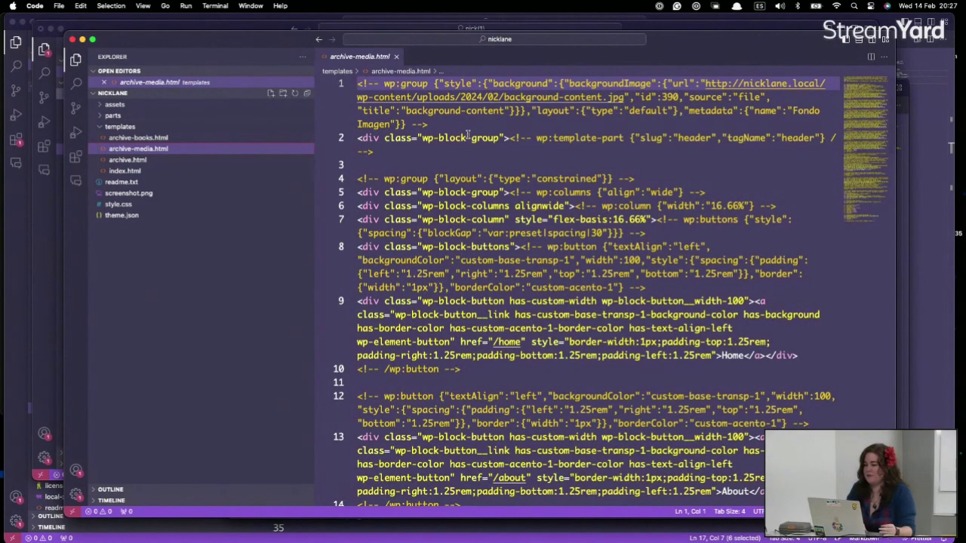
scroll(468, 136, "down", 15)
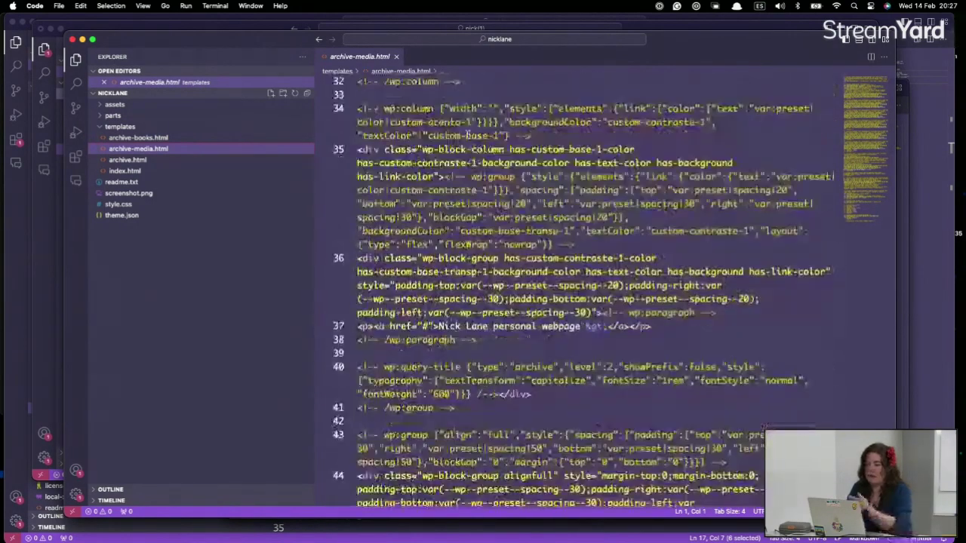
scroll(467, 134, "down", 5)
scroll(467, 135, "up", 10)
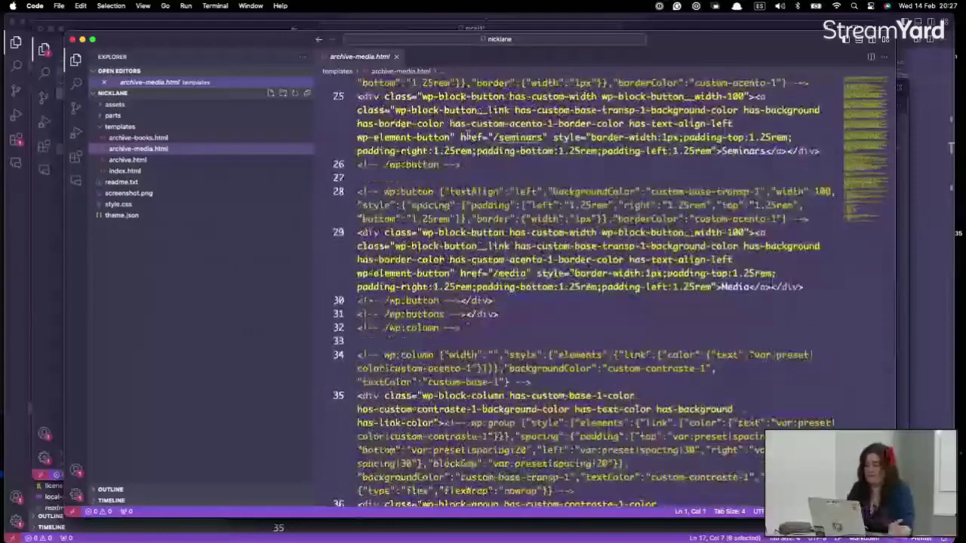
scroll(467, 134, "up", 10)
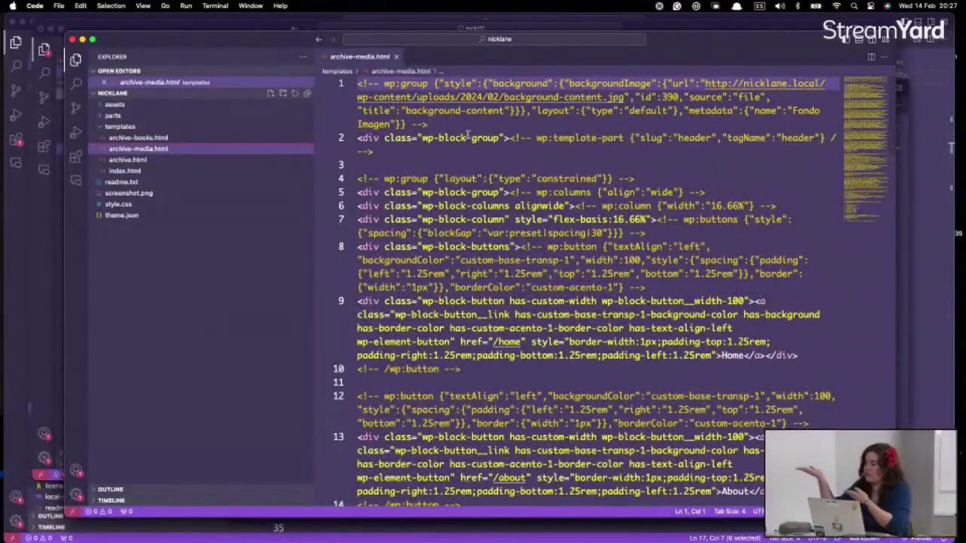
Review the block markup of the archive.html and index.html templates
left_click(216, 161)
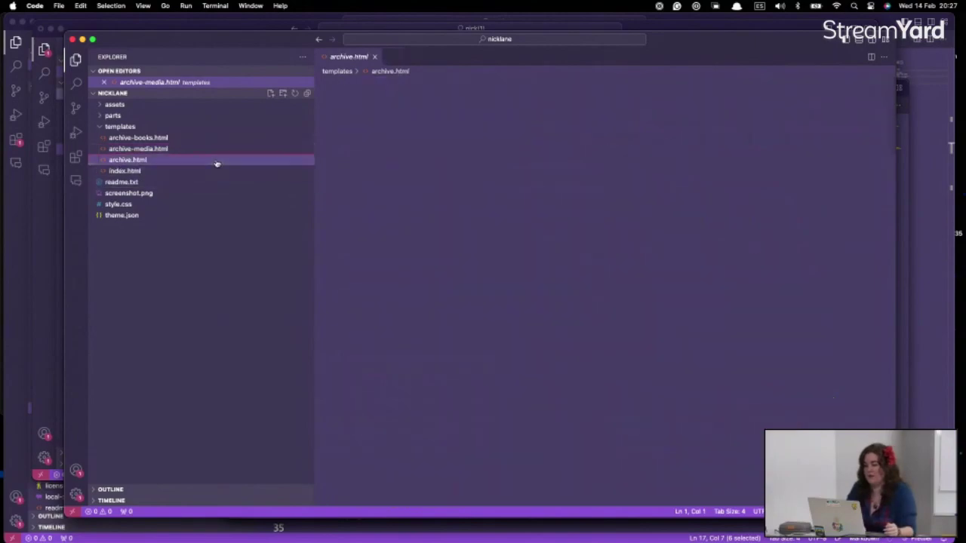
scroll(589, 287, "down", 5)
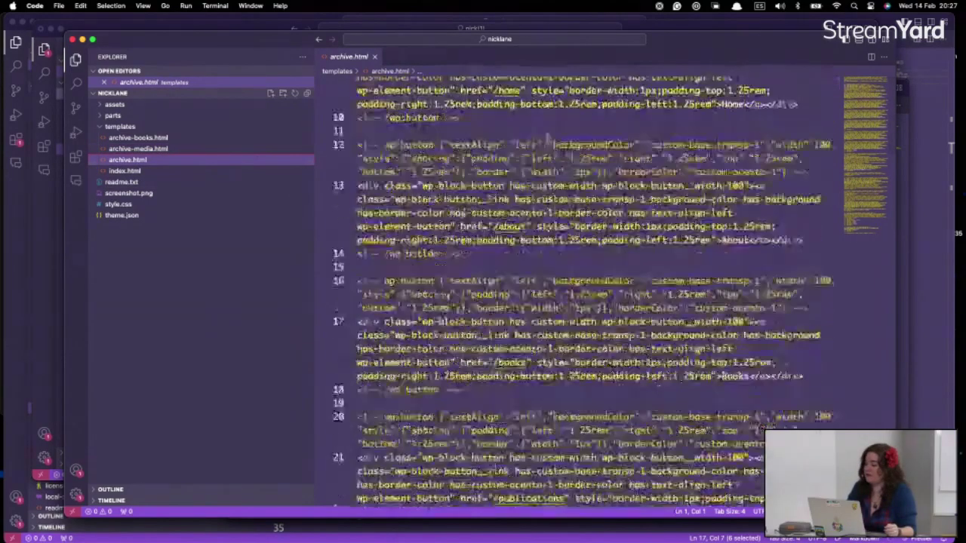
scroll(588, 287, "up", 10)
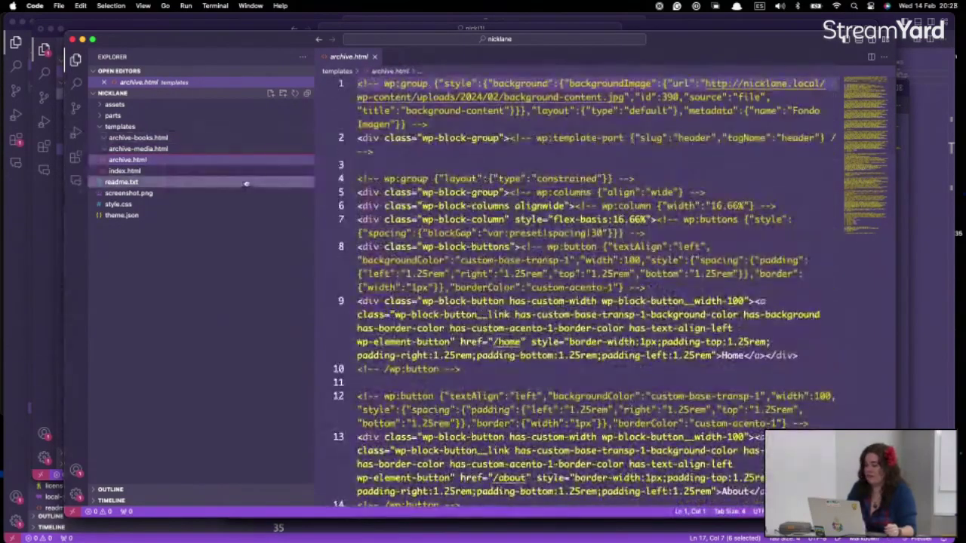
left_click(248, 171)
scroll(500, 208, "down", 15)
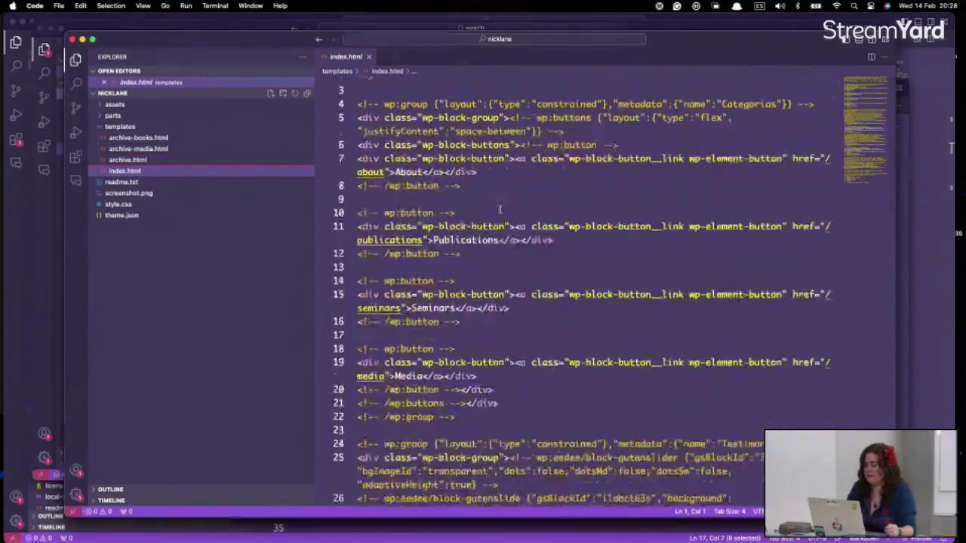
scroll(499, 208, "down", 5)
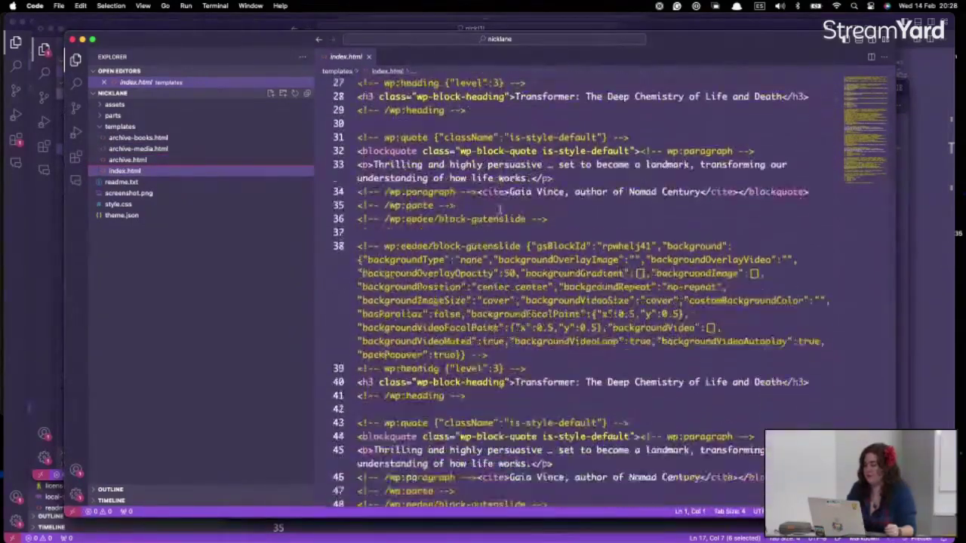
scroll(499, 140, "up", 5)
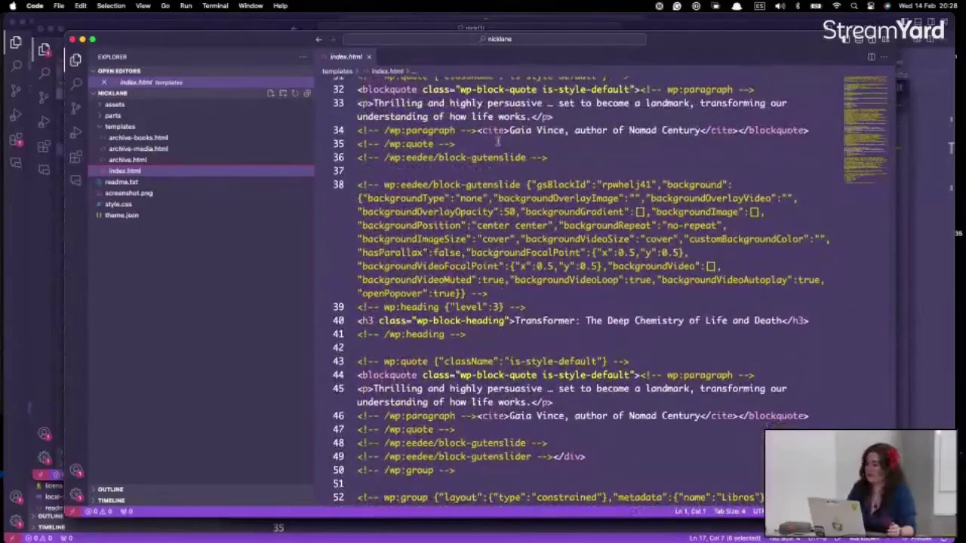
Highlight the testimonial quote markup and the gutenslide block name in index.html
left_click_drag(358, 167, 578, 215)
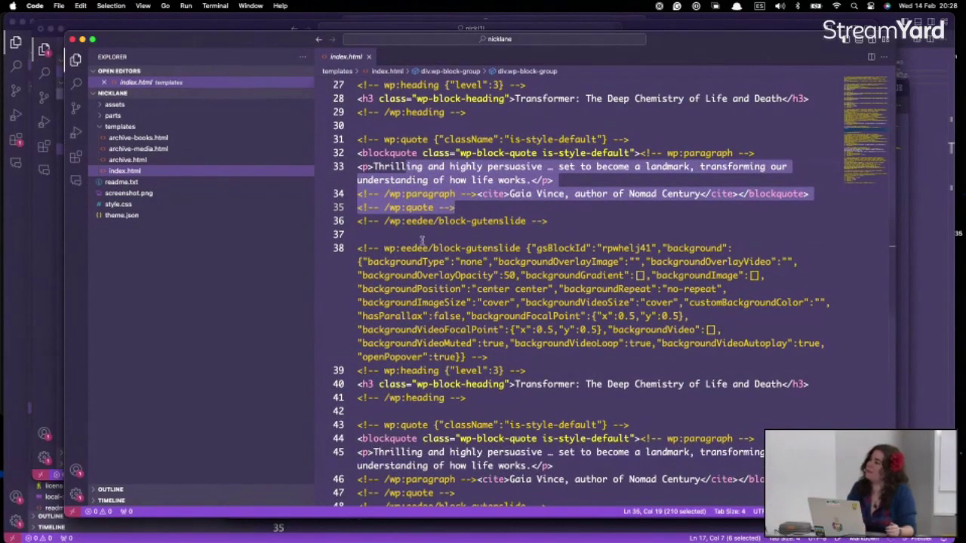
left_click(497, 229)
double_click(500, 220)
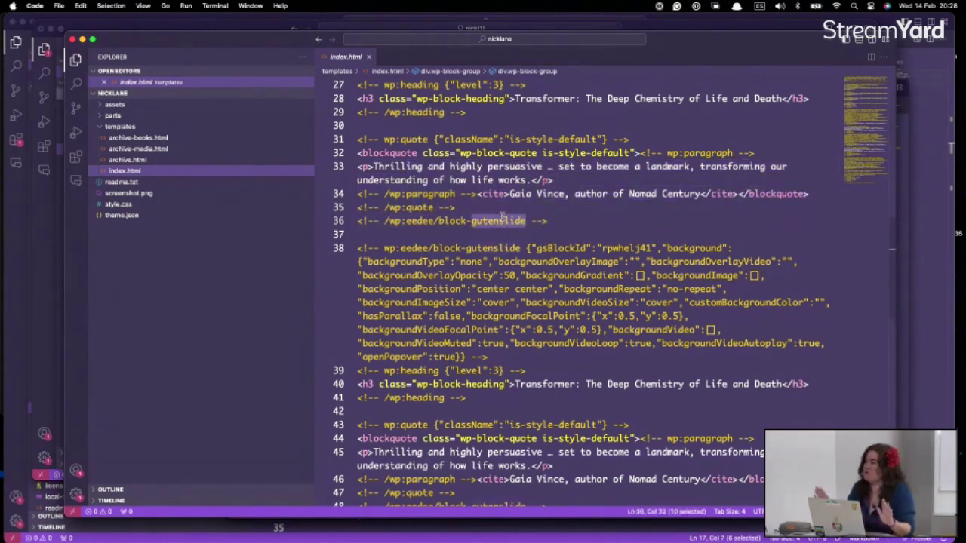
scroll(502, 217, "up", 1)
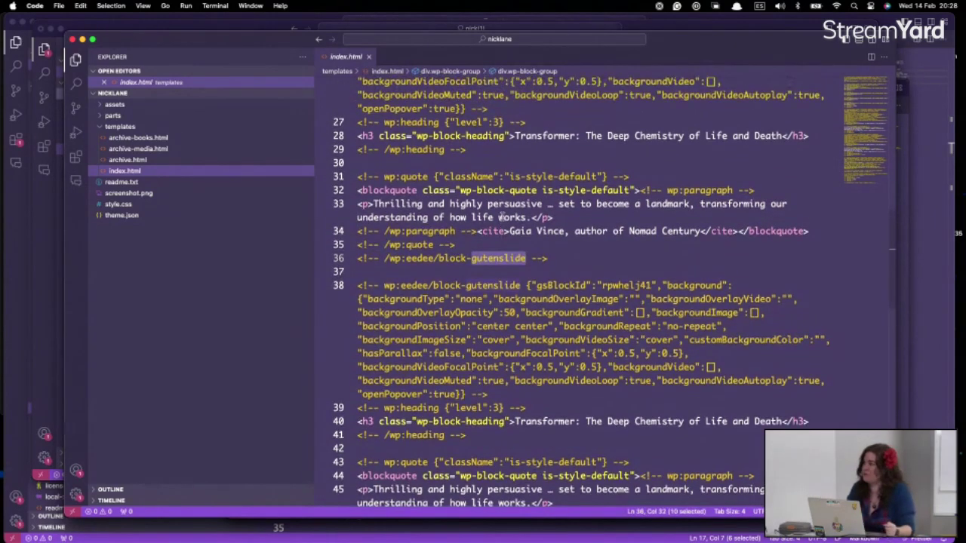
Open footer.html from the parts folder, then switch to the browser and locate the header and footer template parts in the Archivo: media template
left_click(123, 127)
left_click(121, 115)
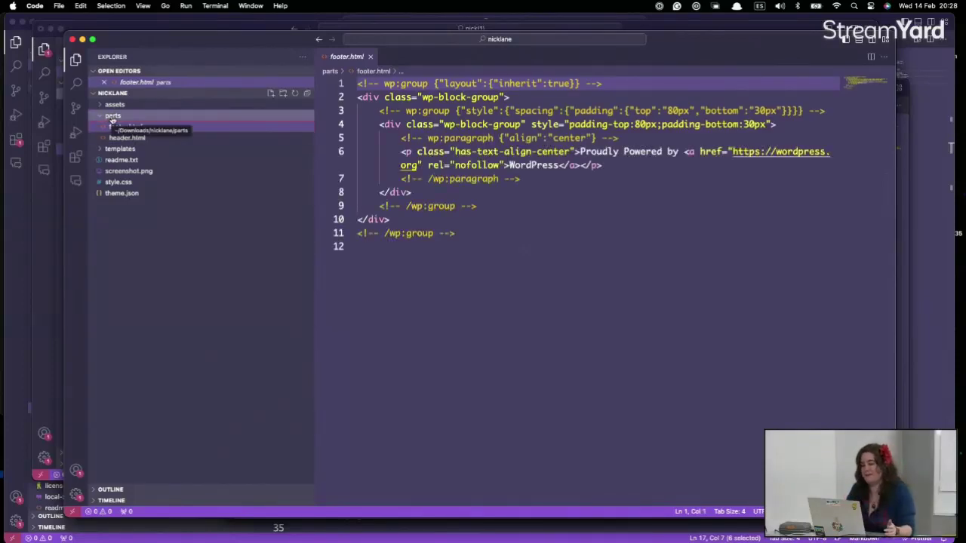
key("super+Tab")
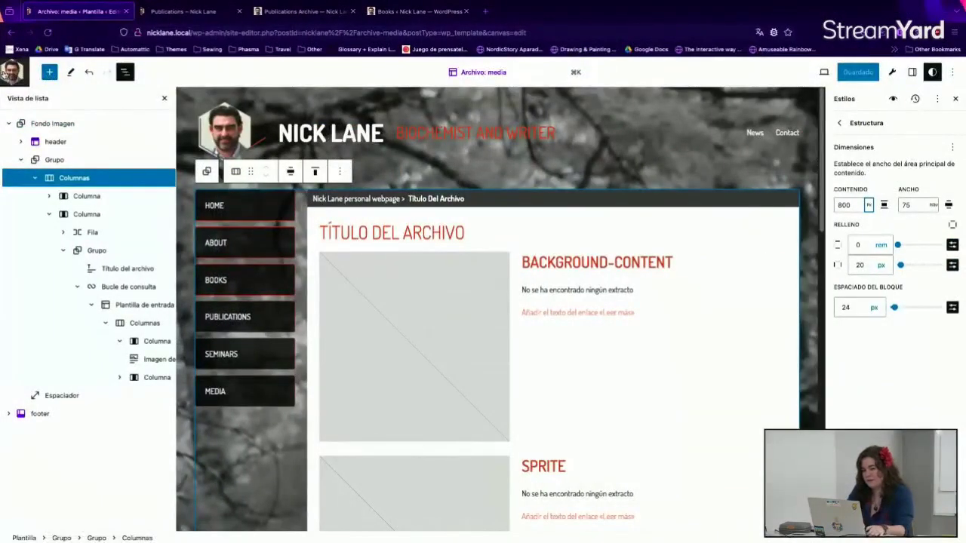
left_click(56, 141)
left_click(22, 159)
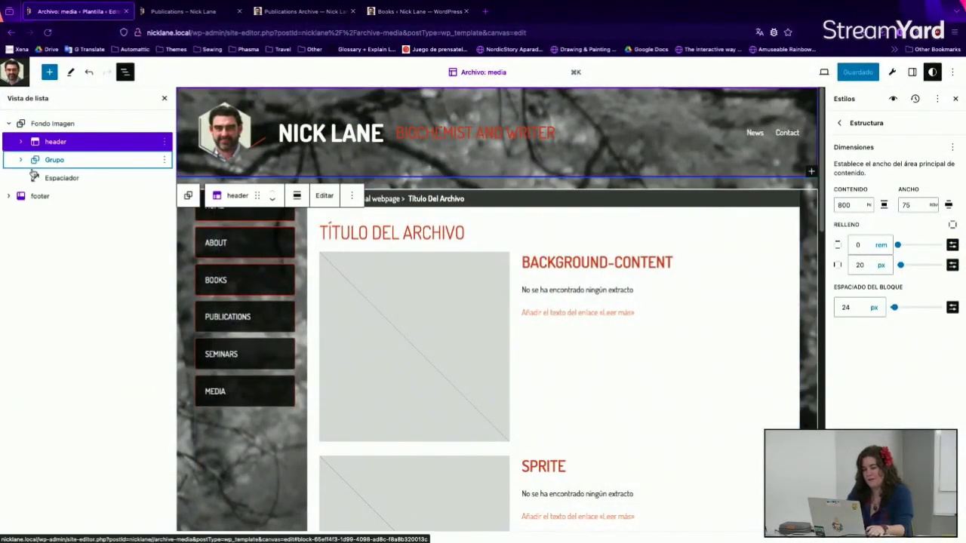
left_click(61, 200)
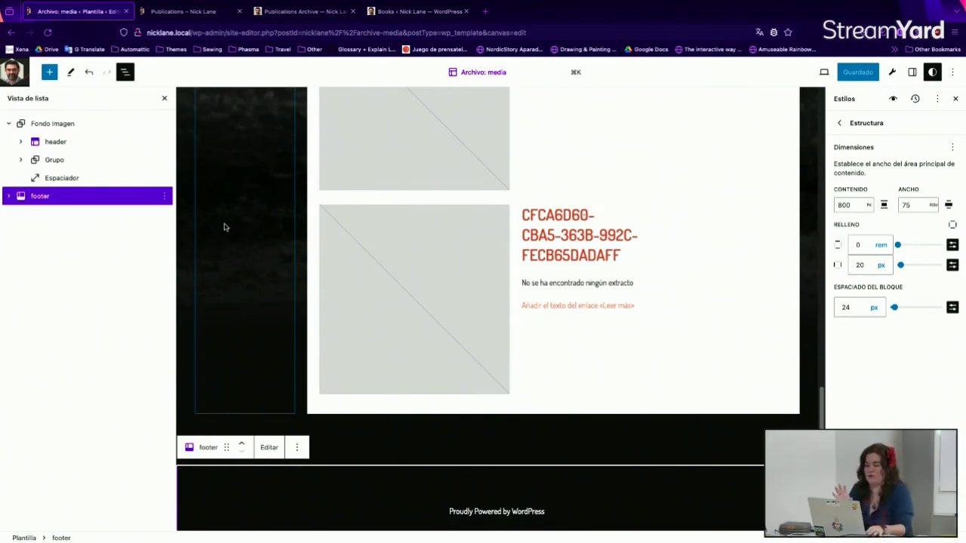
Return to Visual Studio Code and expand the assets folder to view the theme's font files
key("super+Tab")
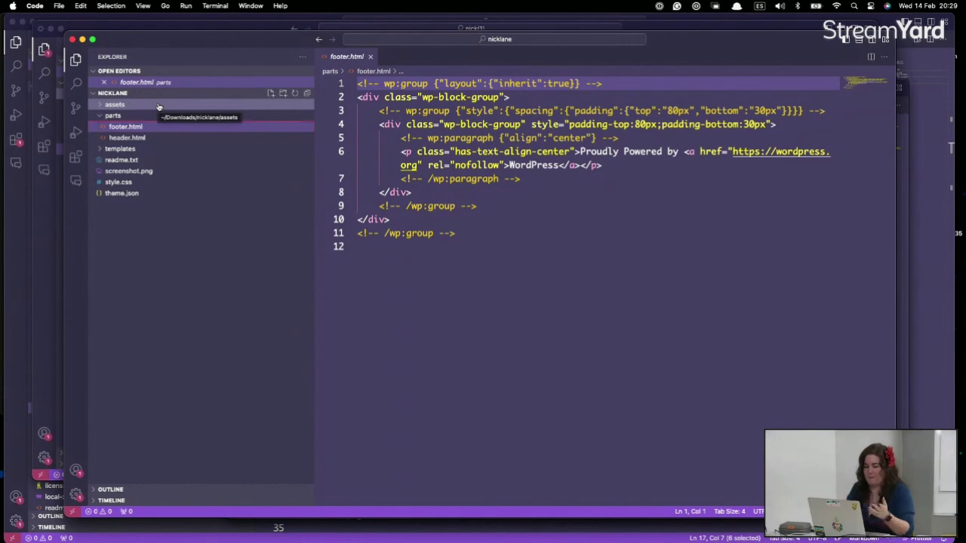
left_click(159, 105)
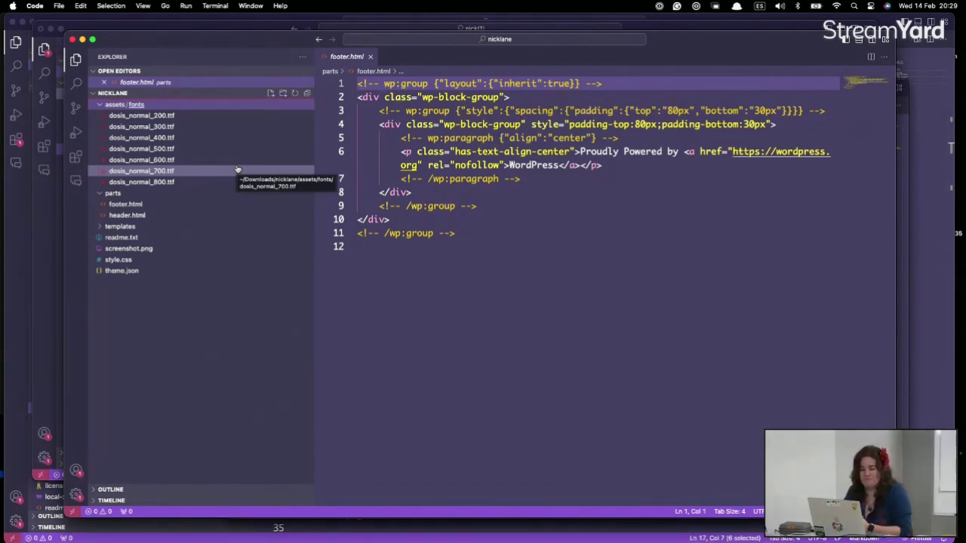
Switch back to the site editor in the browser and select the Botones block holding the template's side menu
key("super+Tab")
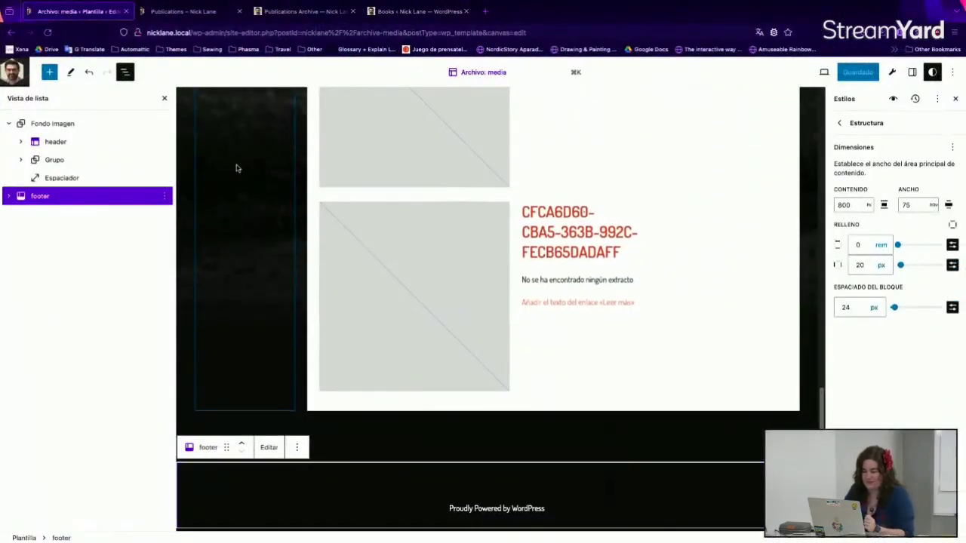
scroll(236, 169, "up", 10)
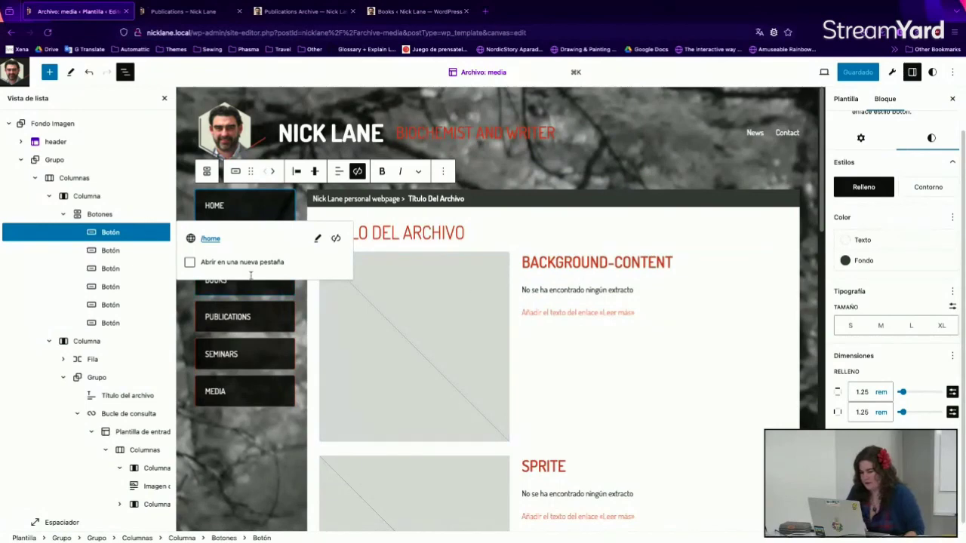
left_click(113, 215)
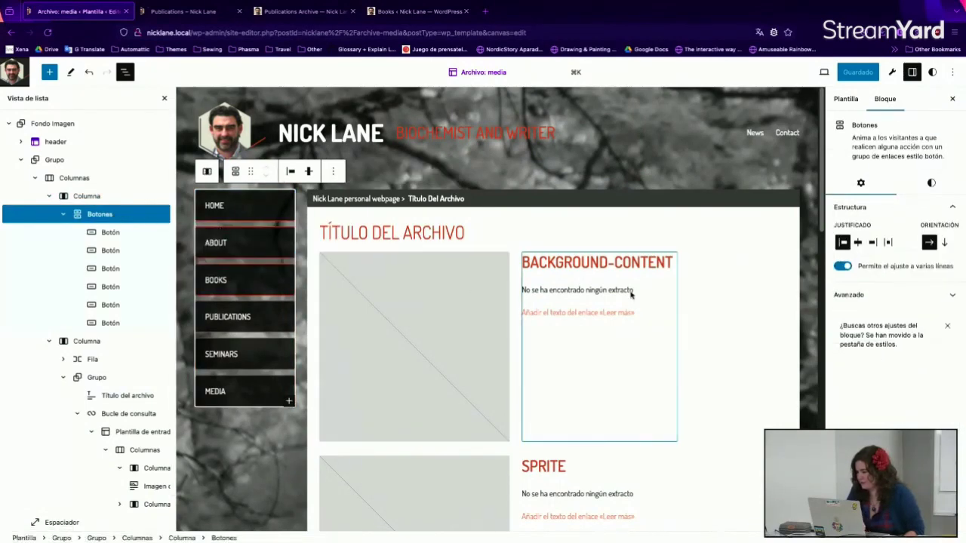
Apply the fourth shadow preset, an offset outline, to the Botón block in the site-wide block styles
left_click(934, 72)
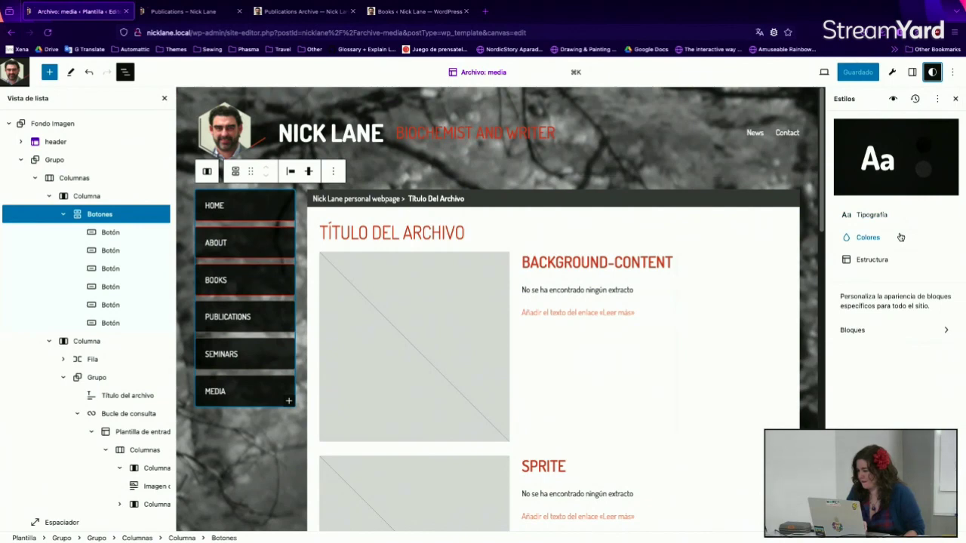
left_click(901, 330)
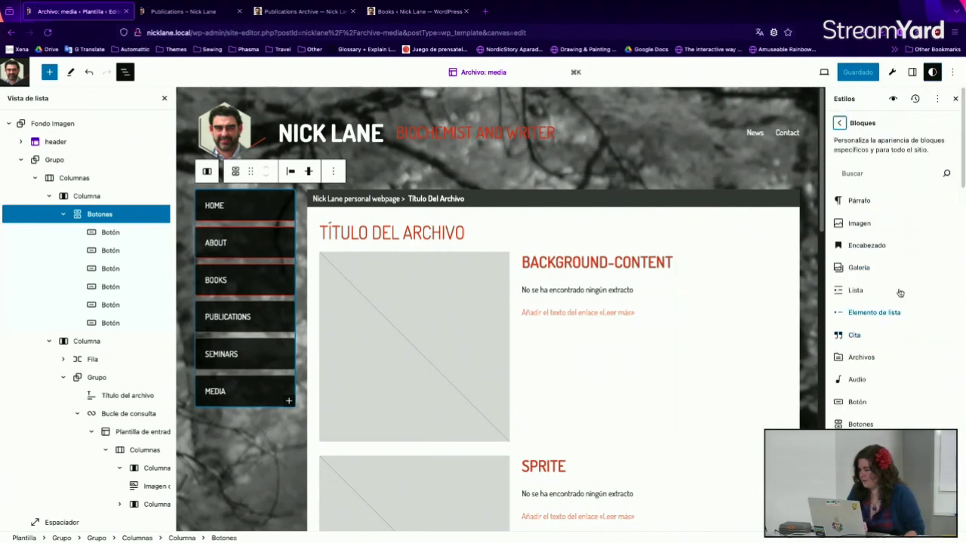
scroll(899, 286, "down", 2)
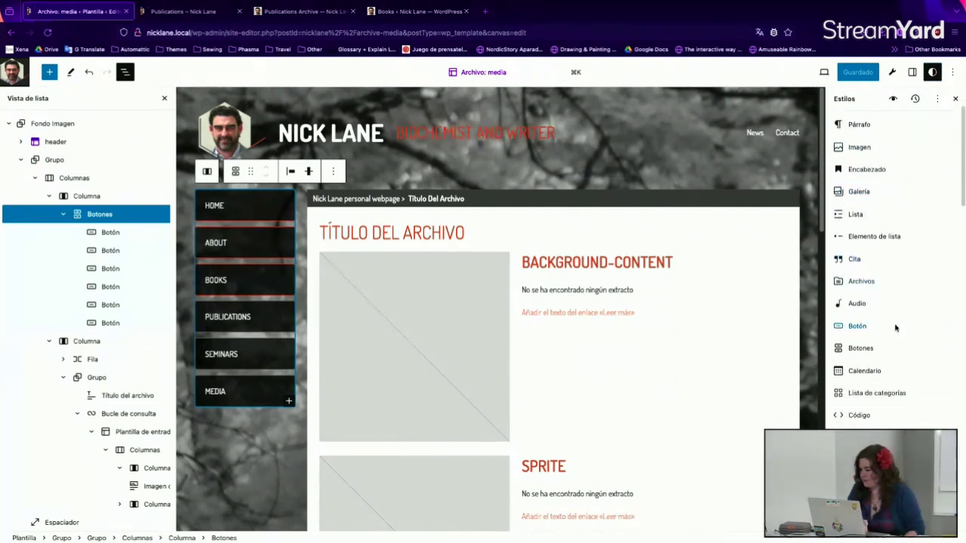
left_click(896, 327)
scroll(895, 328, "down", 5)
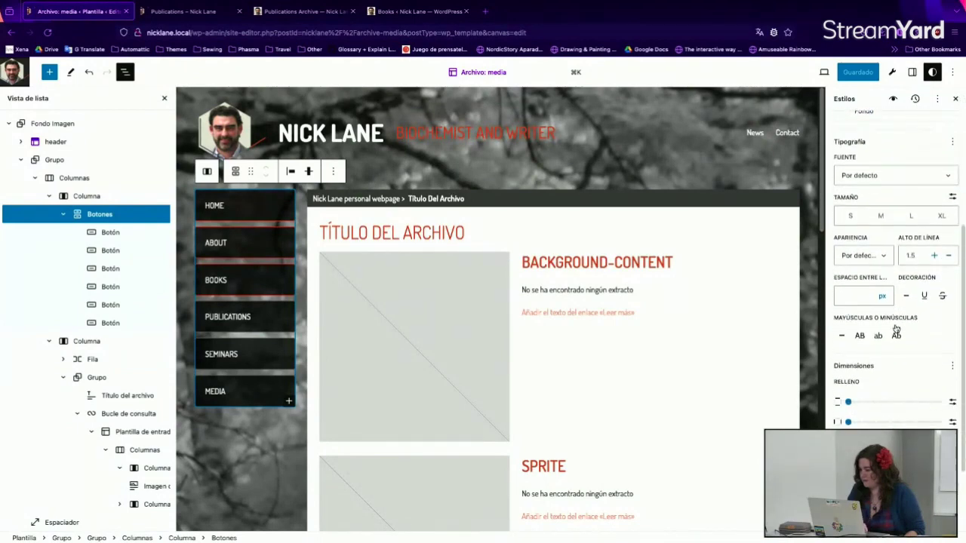
scroll(896, 330, "down", 3)
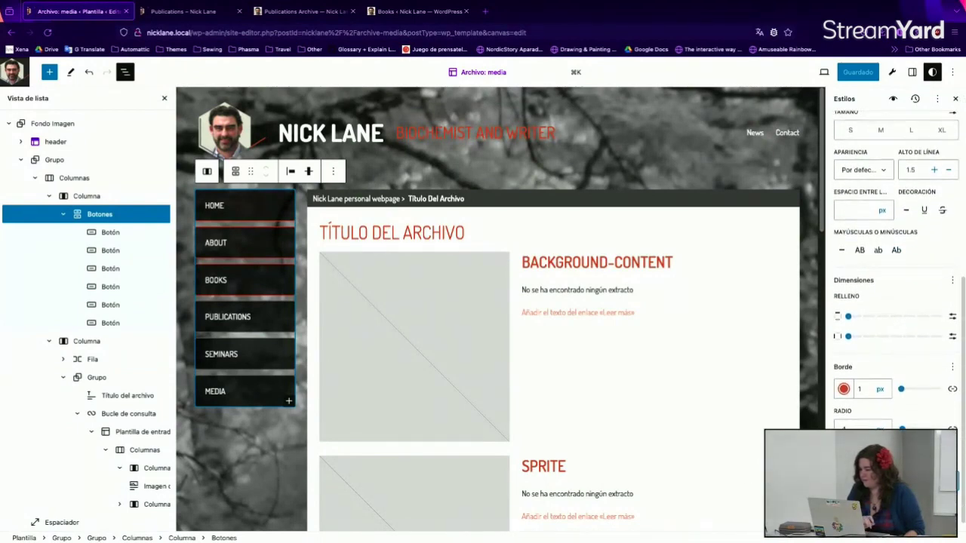
left_click(865, 480)
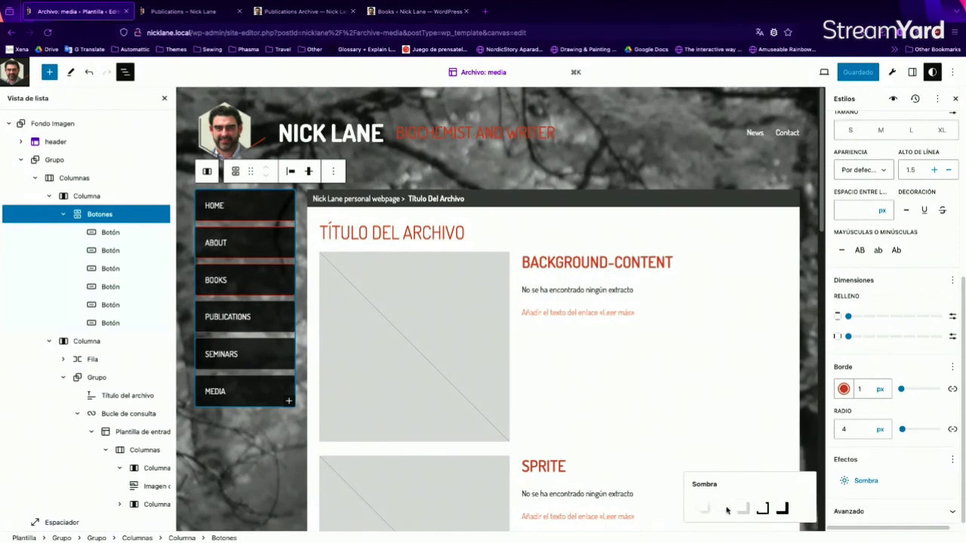
left_click(760, 510)
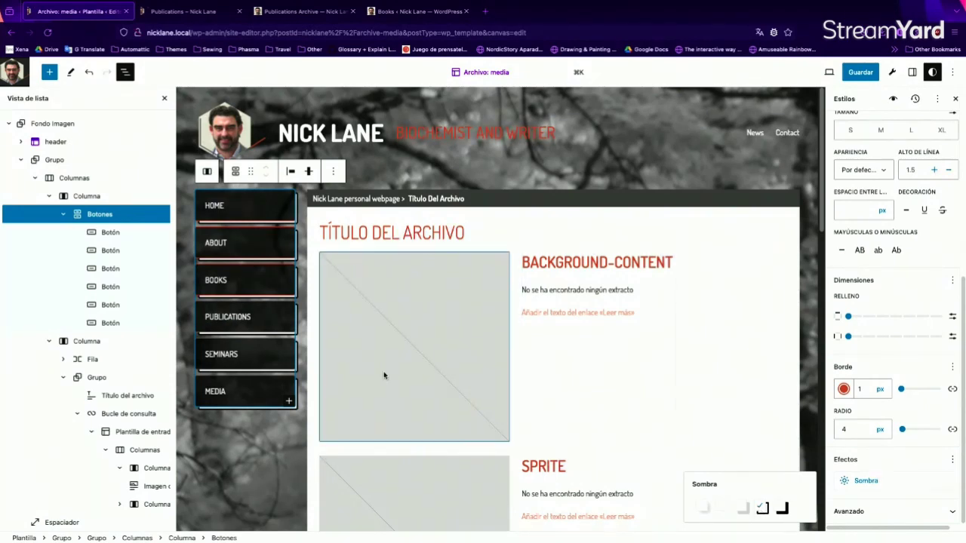
Exit the site editor to the WordPress dashboard, discarding the unsaved button shadow change, and open the Entradas list
left_click(12, 71)
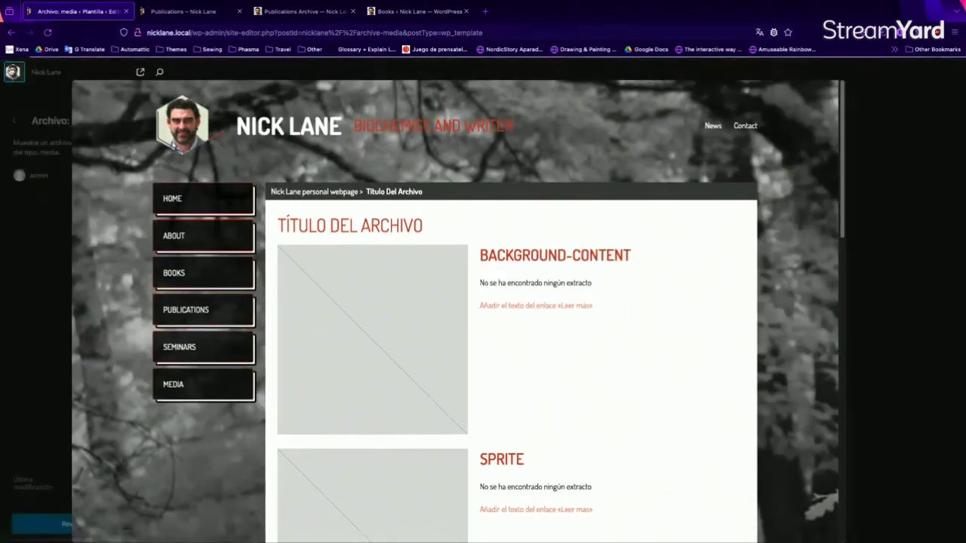
left_click(13, 121)
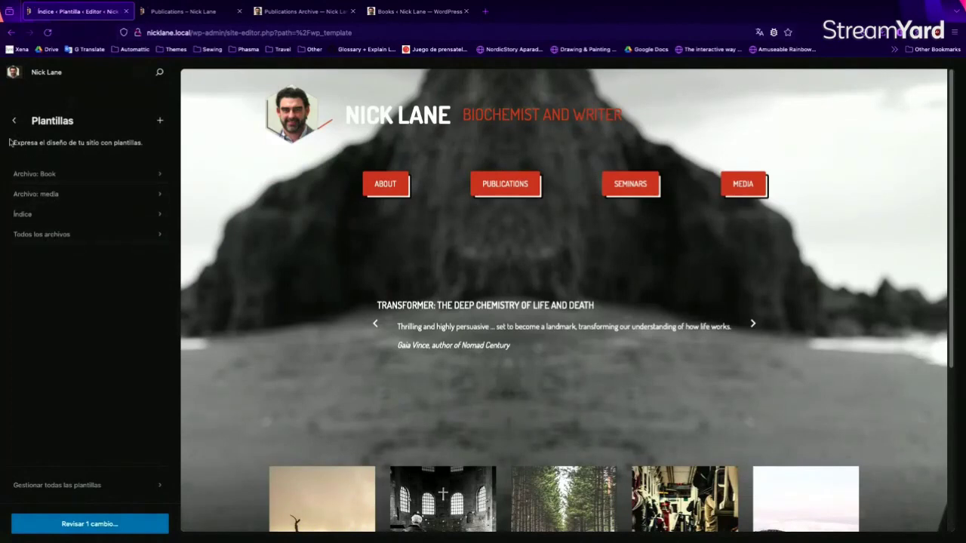
left_click(12, 119)
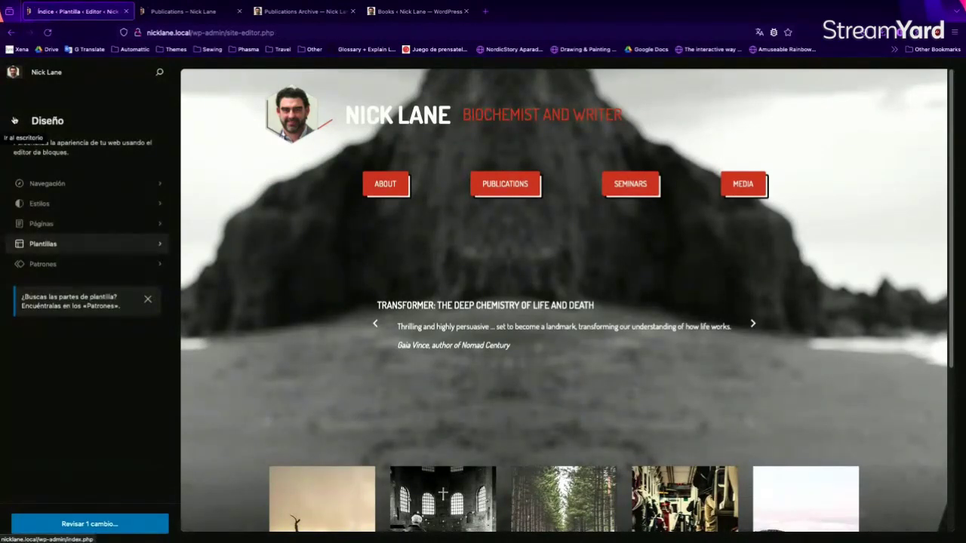
left_click(15, 120)
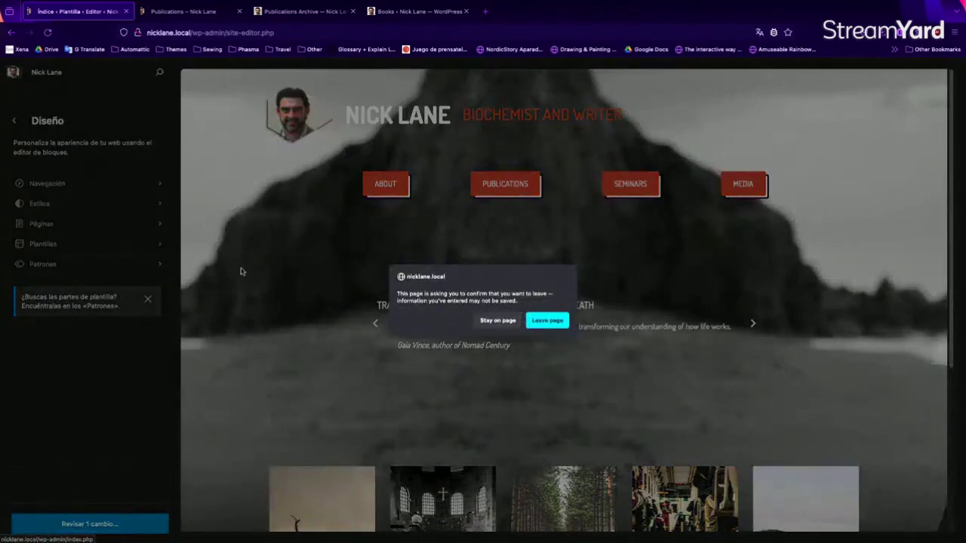
left_click(533, 326)
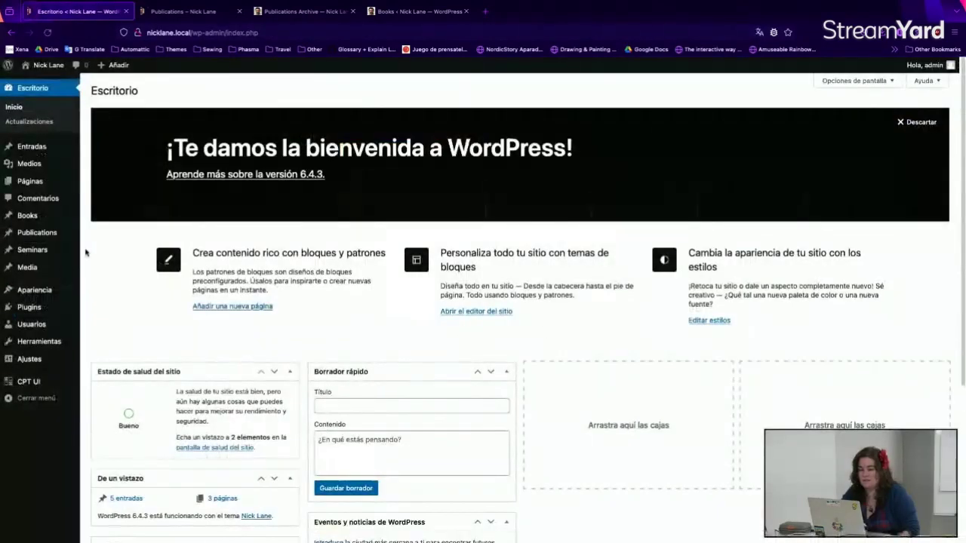
left_click(30, 146)
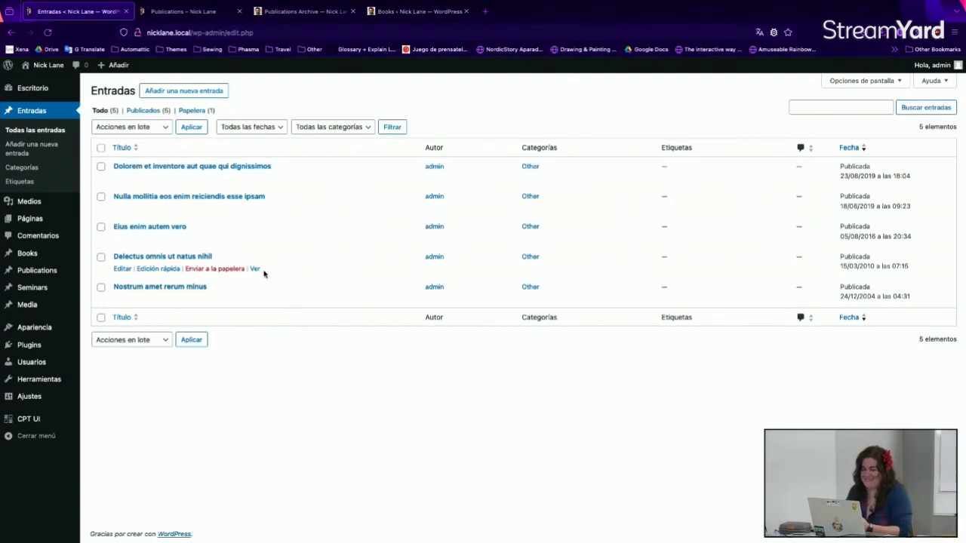
Reopen the site editor from the admin area and open the Índice template for editing
mouse_move(104, 337)
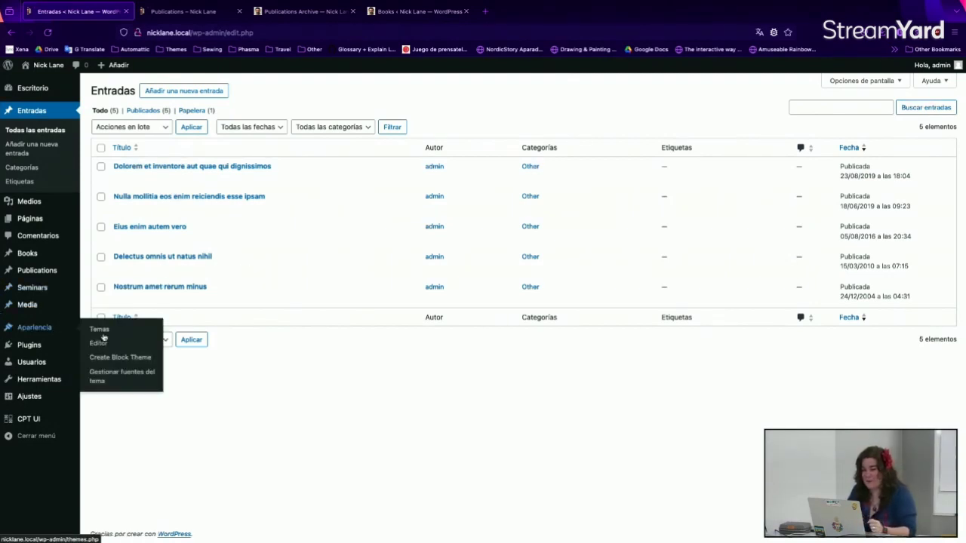
left_click(117, 343)
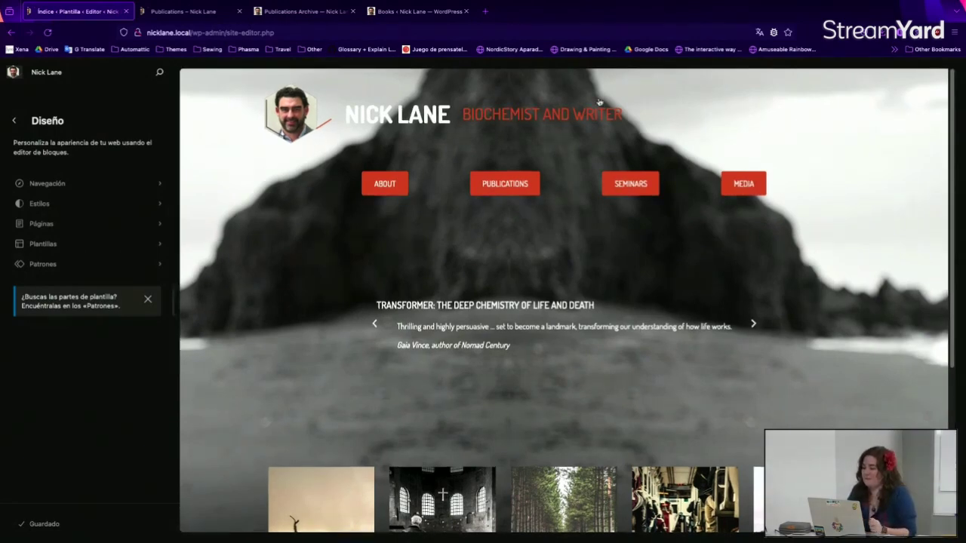
left_click(815, 112)
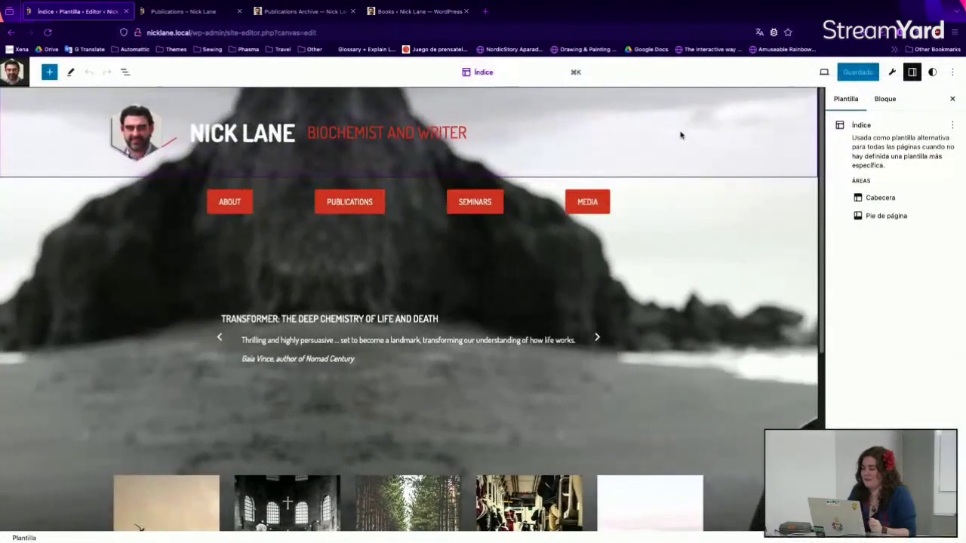
Select the Navegación block in the header of the Índice template and add a new link item to its menu
left_click(681, 135)
left_click(681, 134)
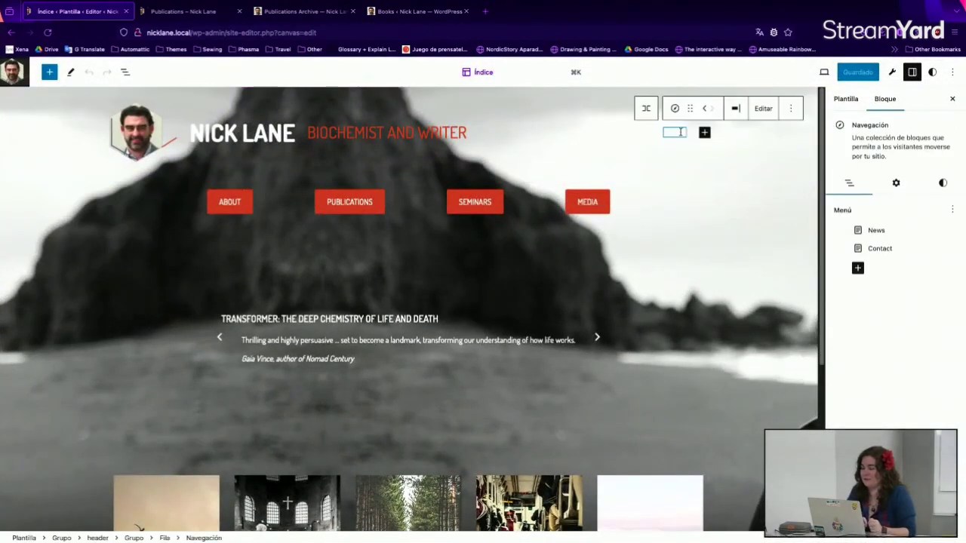
left_click(704, 134)
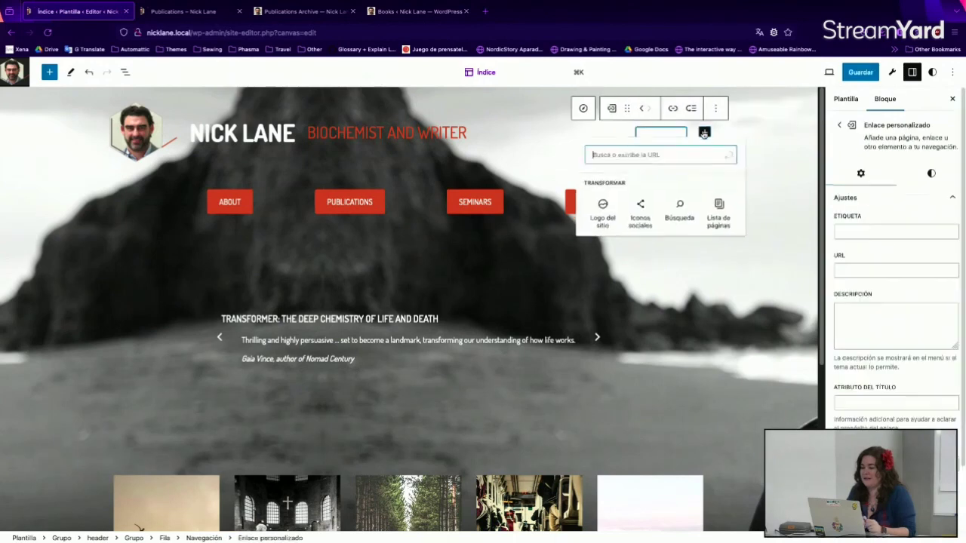